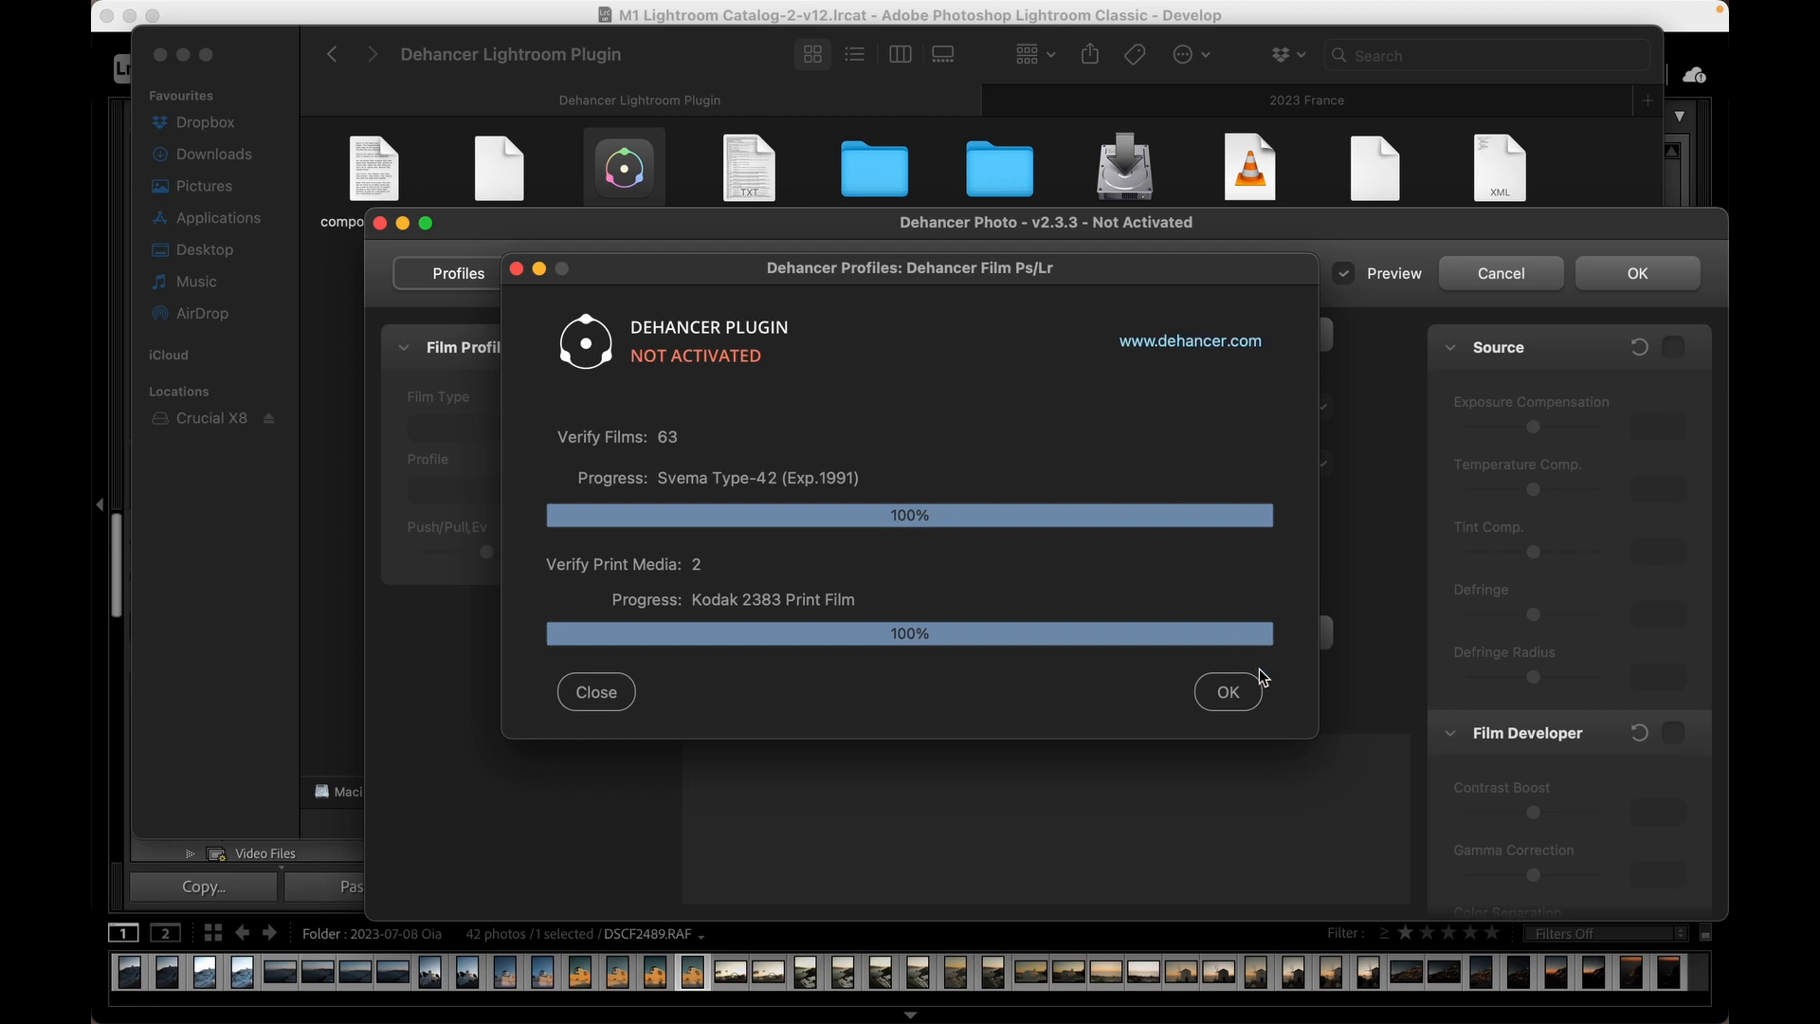
Close the finished profile verification, request editing DSCF2489.RAF in another application, and open the external editing preferences.
{"action": "left_click", "coordinate": [1224, 691]}
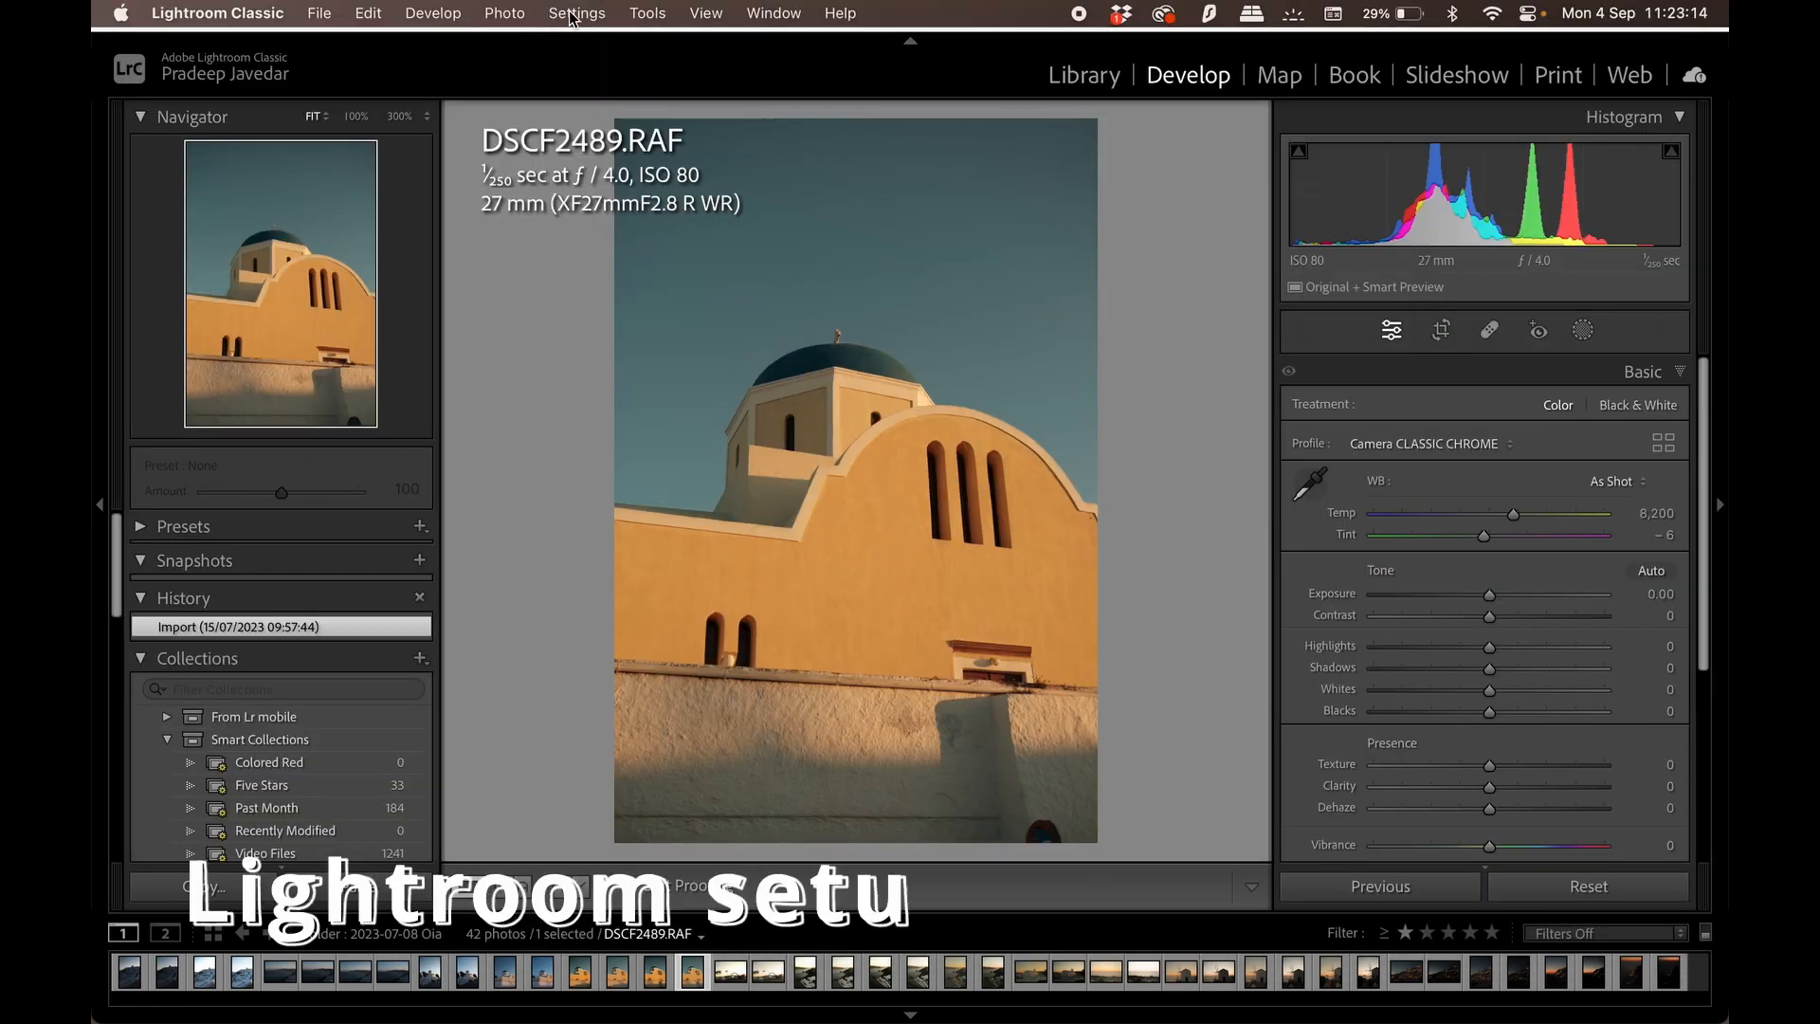
{"action": "left_click", "coordinate": [504, 13]}
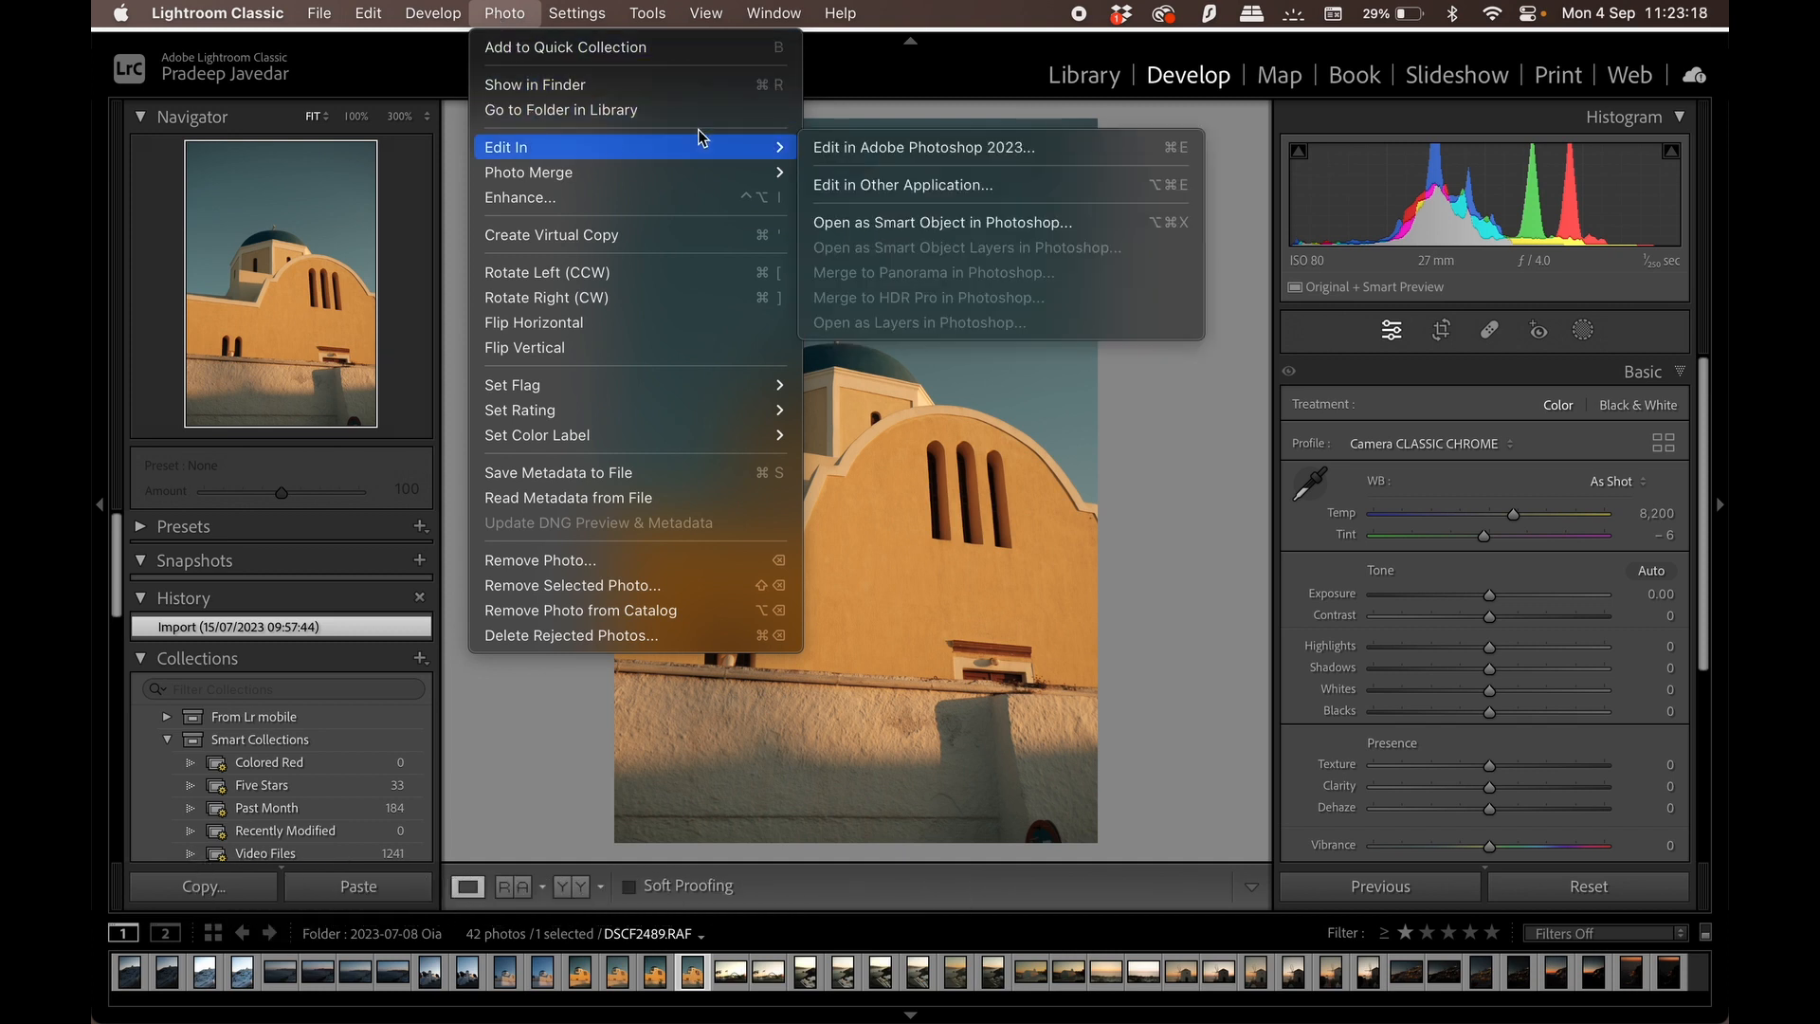
{"action": "mouse_move", "coordinate": [737, 159]}
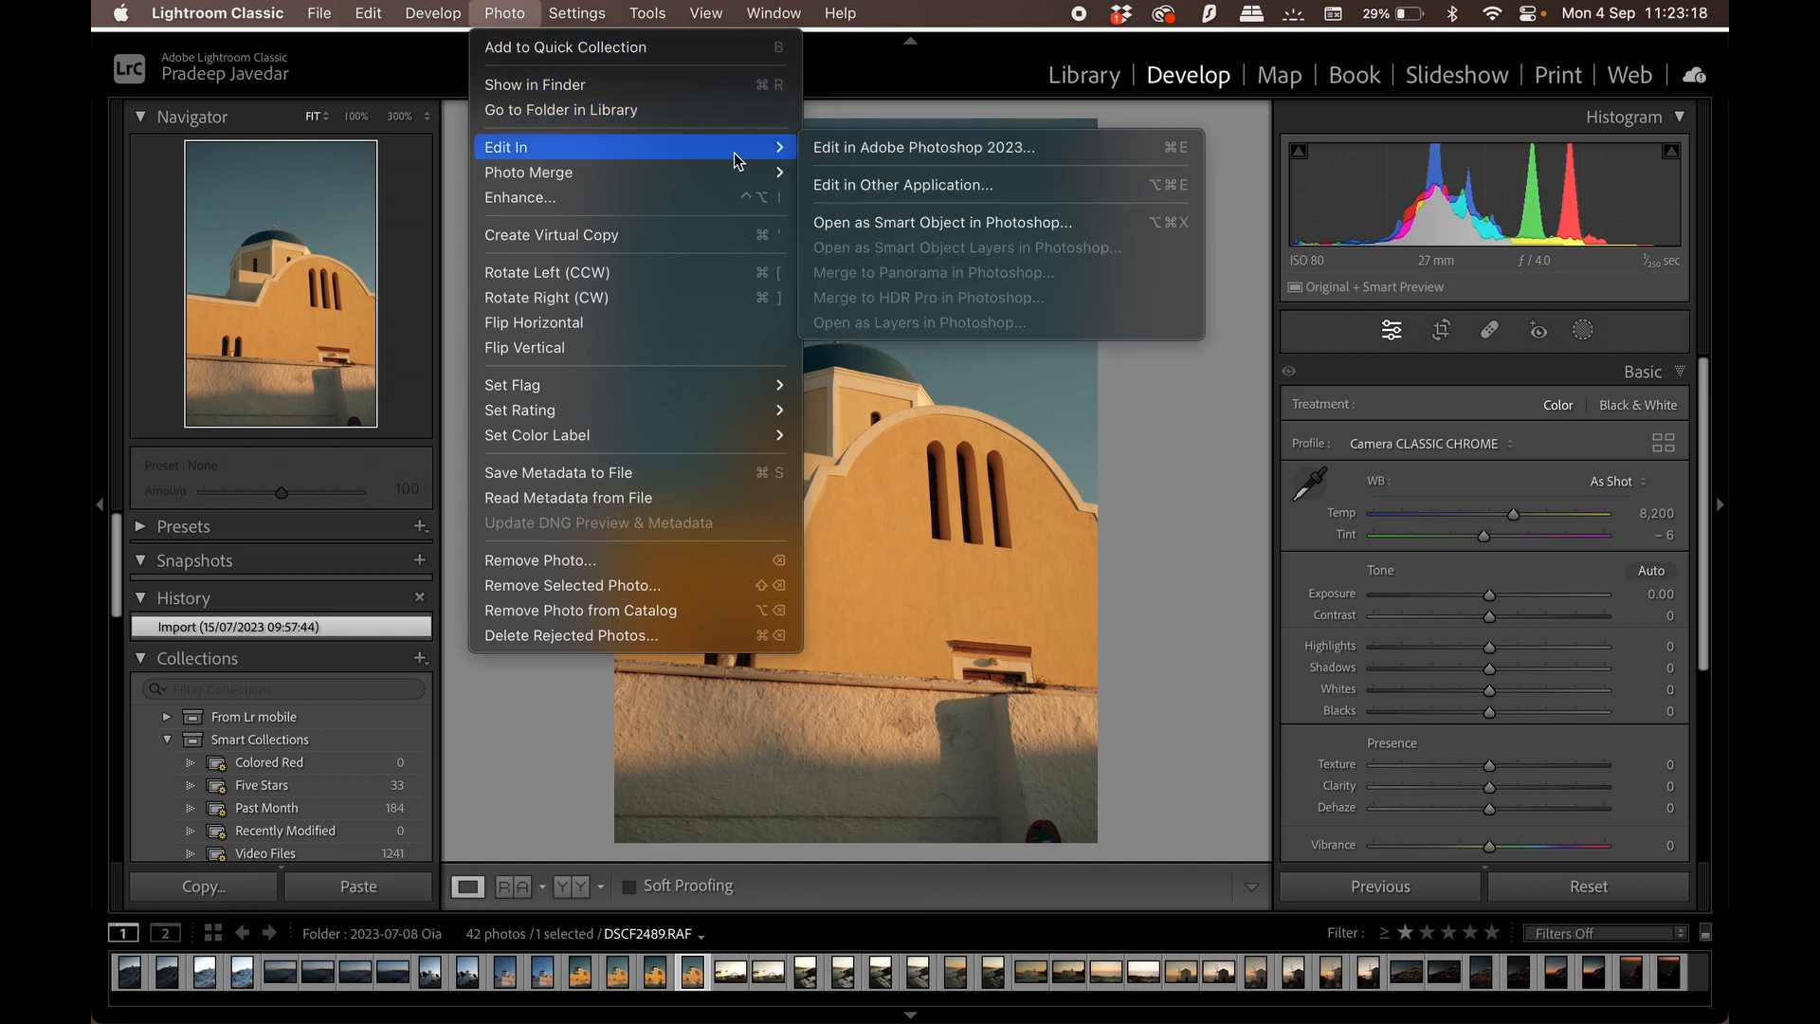
{"action": "left_click", "coordinate": [868, 184]}
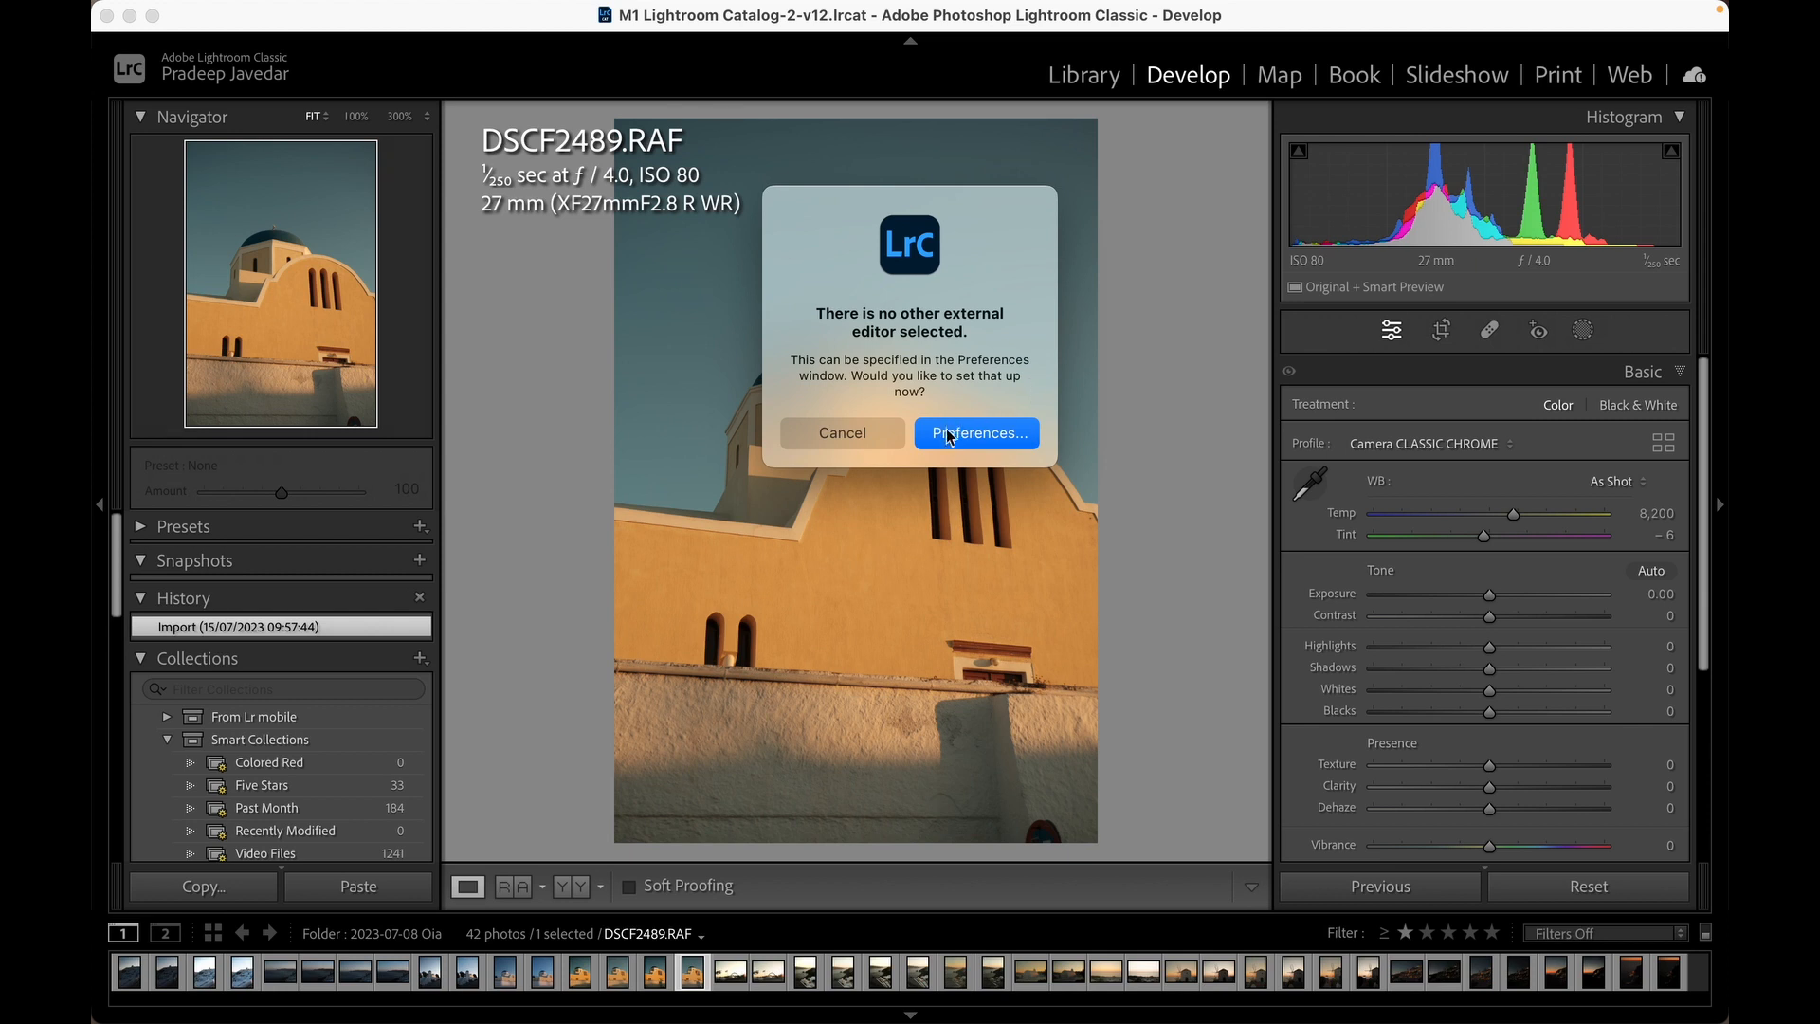
{"action": "left_click", "coordinate": [952, 440]}
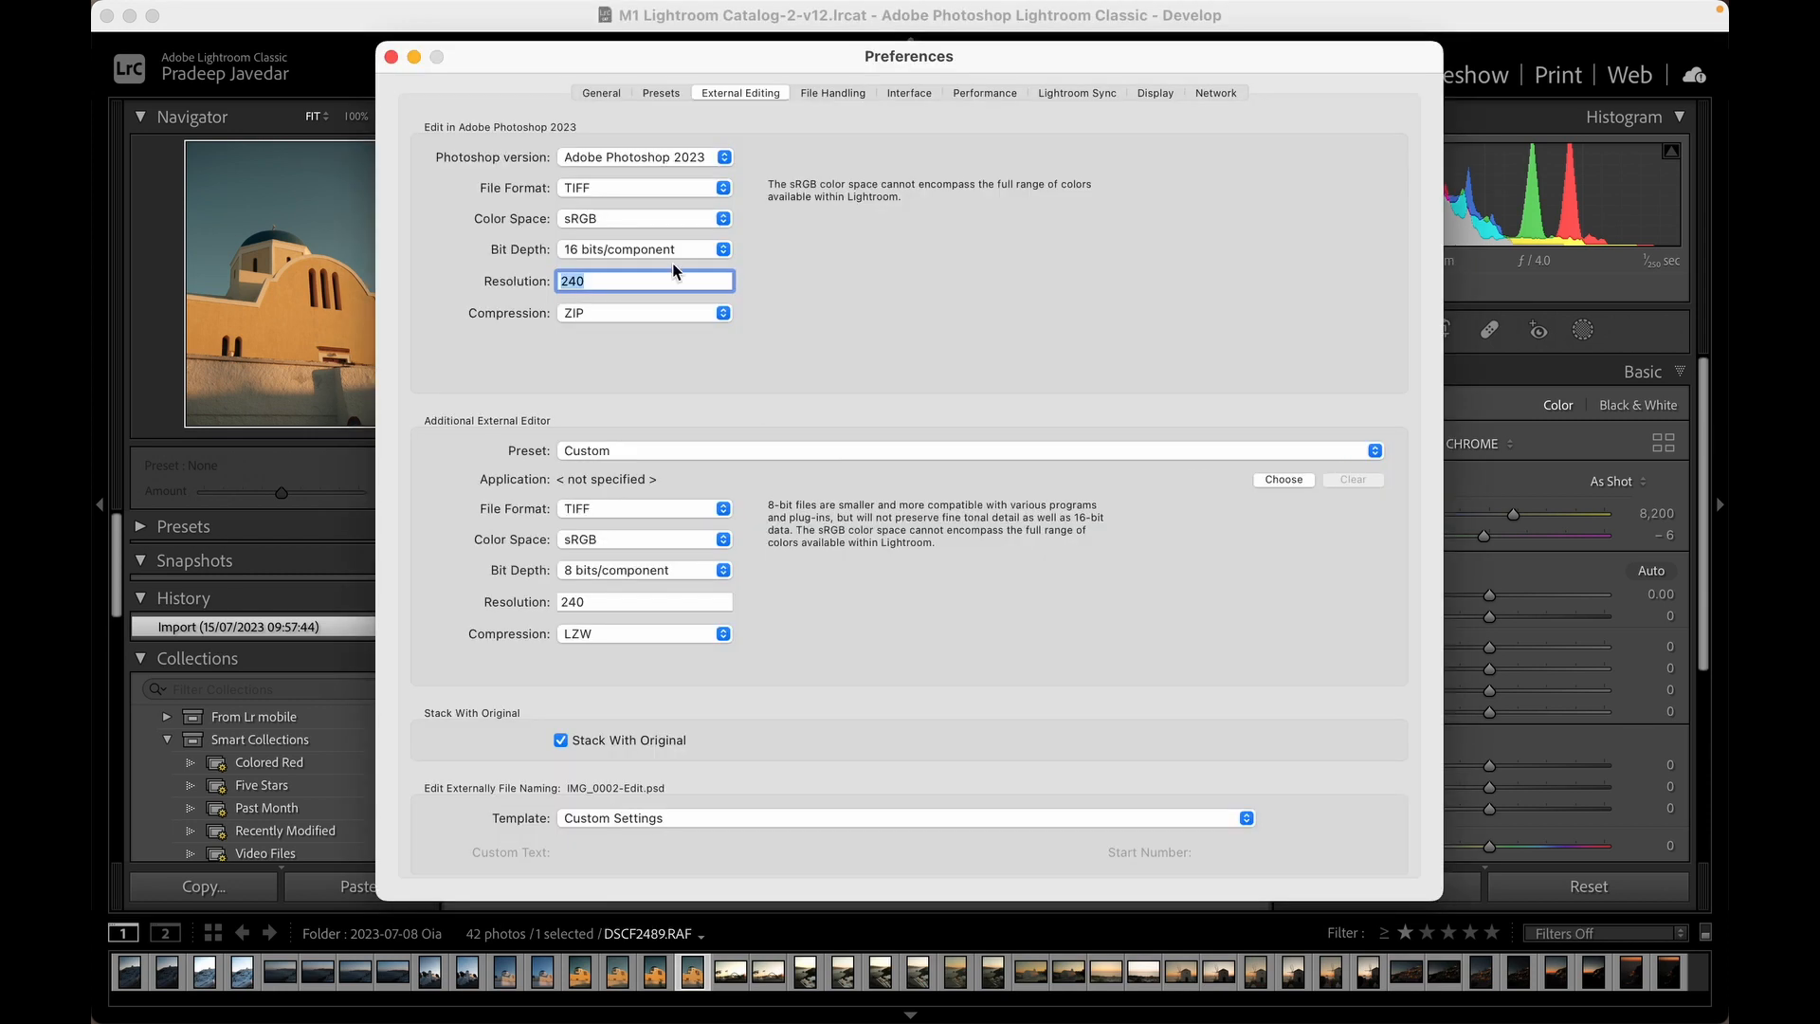
Set Dehancer Lightroom Plugin as the additional external editor application and close the preferences.
{"action": "left_click", "coordinate": [819, 248]}
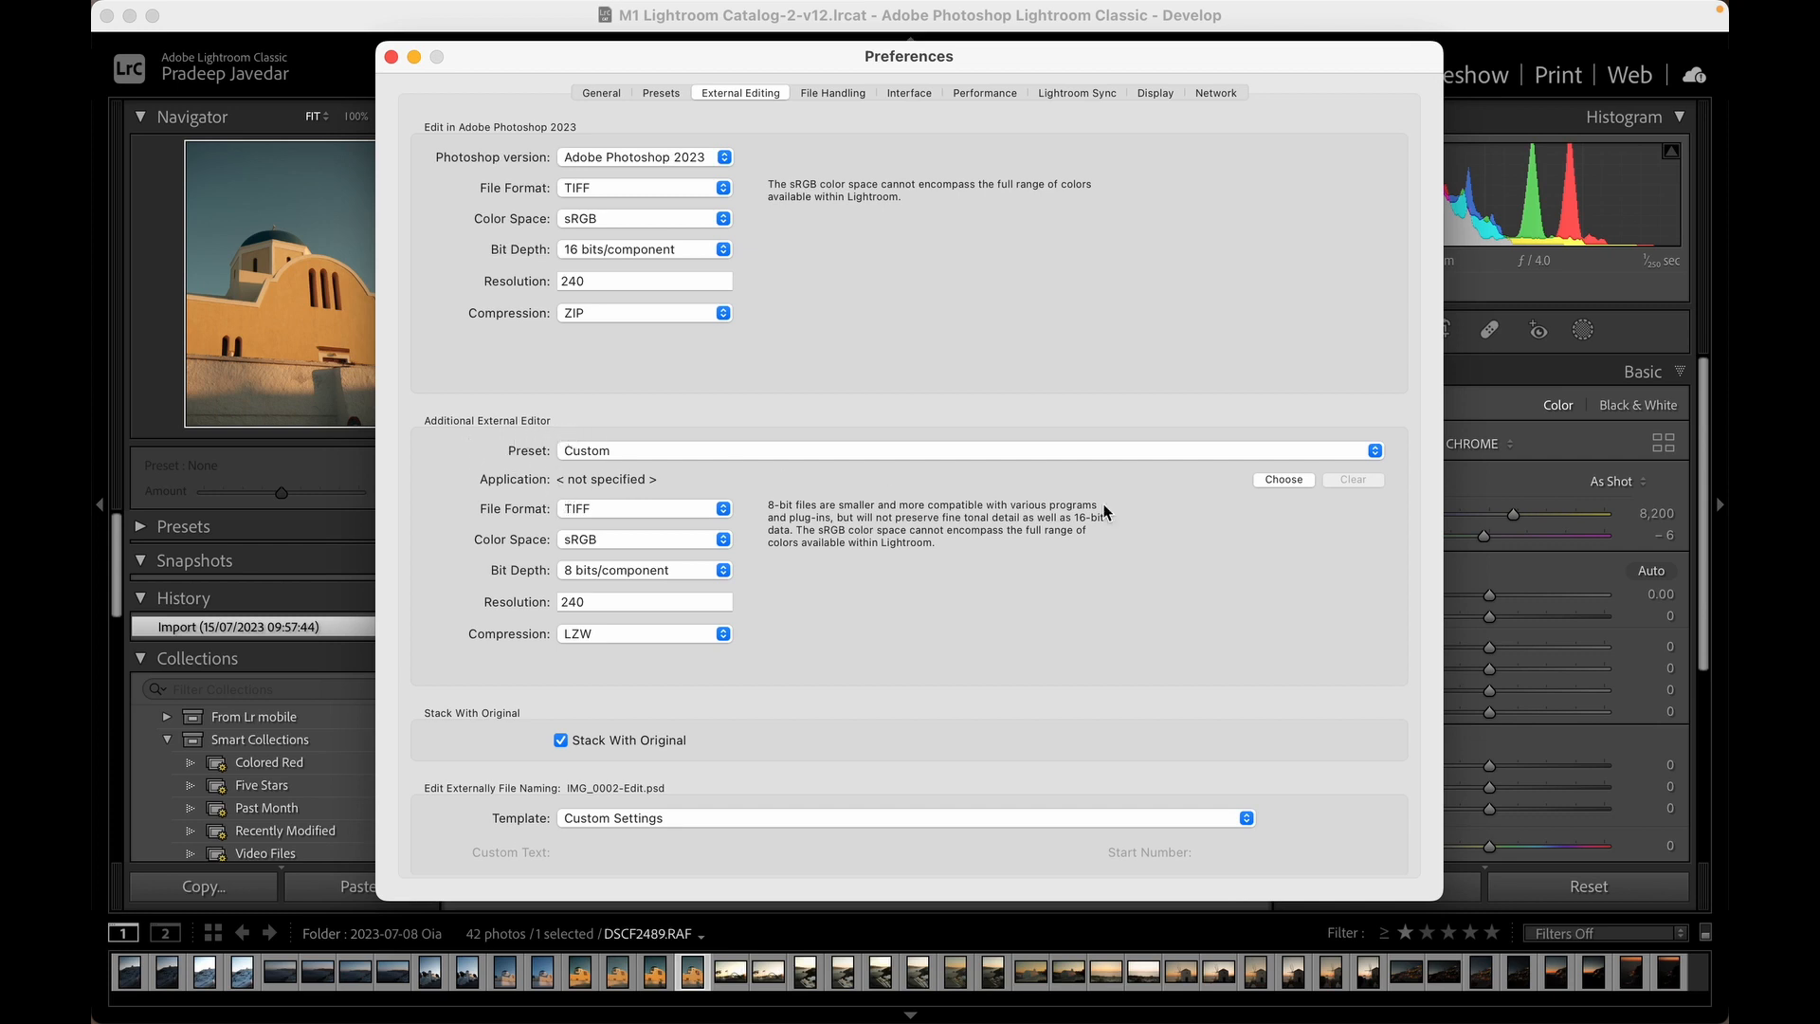
{"action": "left_click", "coordinate": [1288, 481]}
{"action": "left_click", "coordinate": [716, 339]}
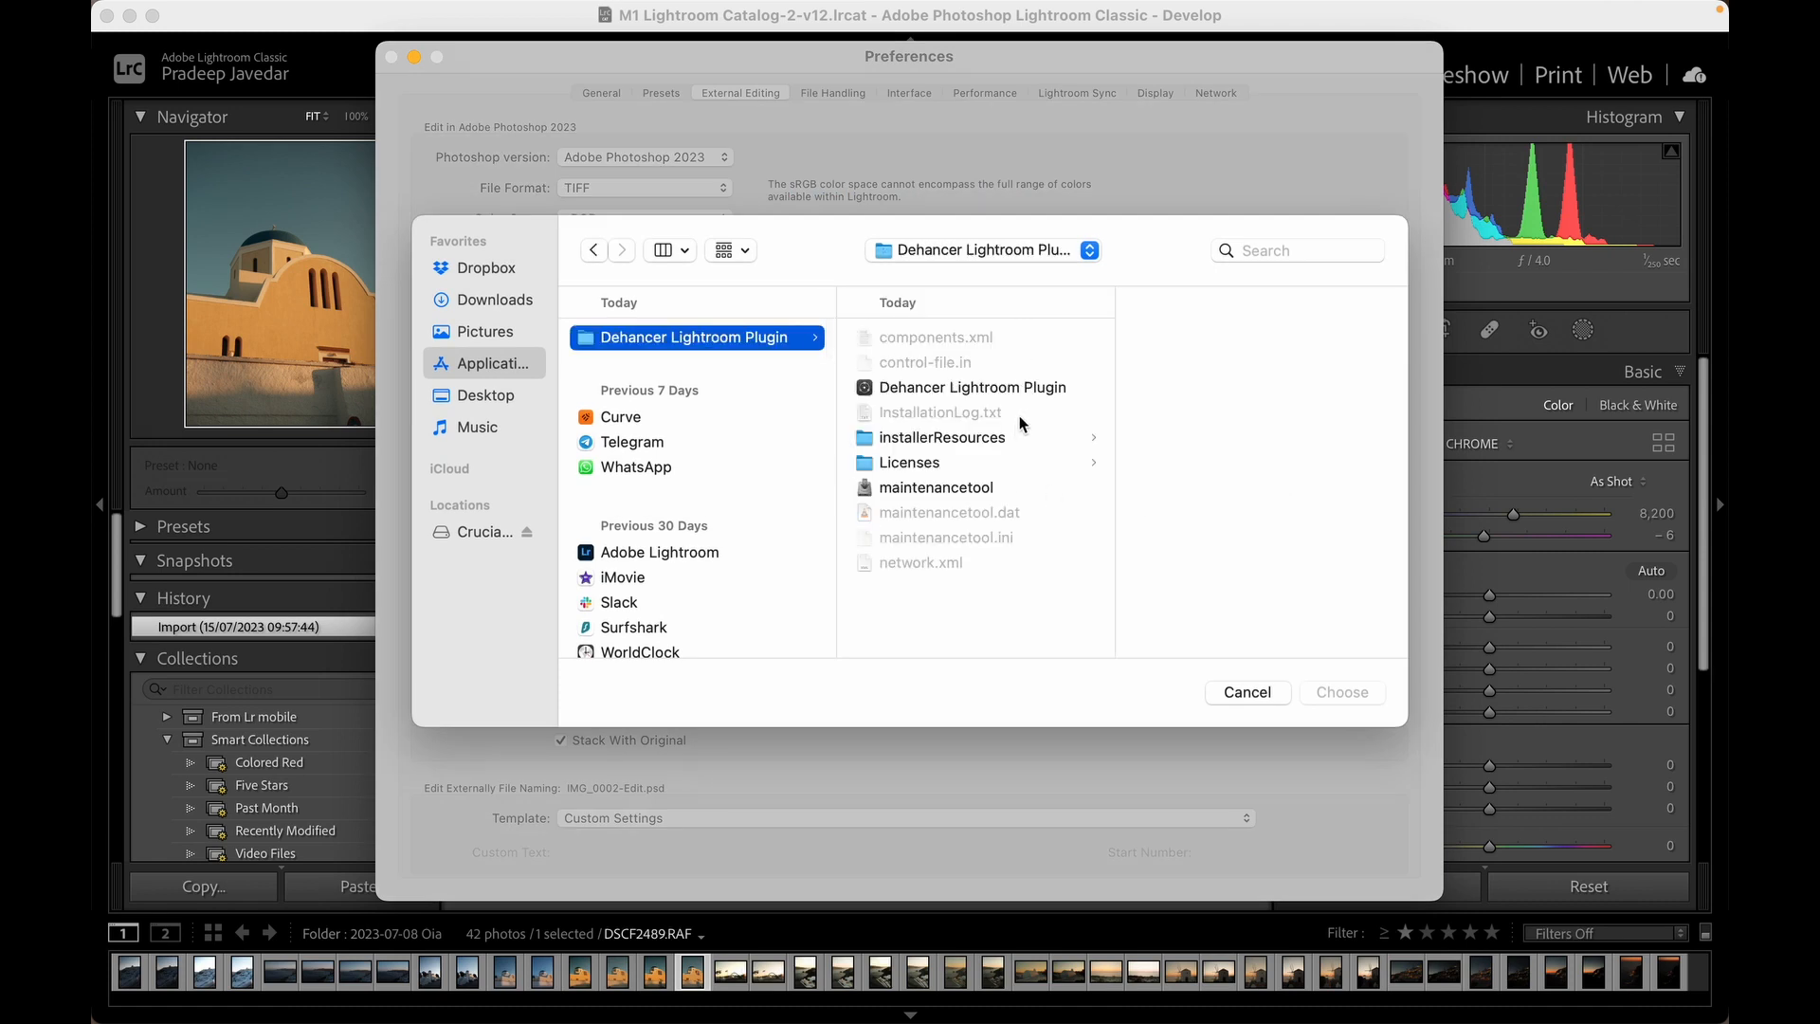
{"action": "left_click", "coordinate": [943, 389]}
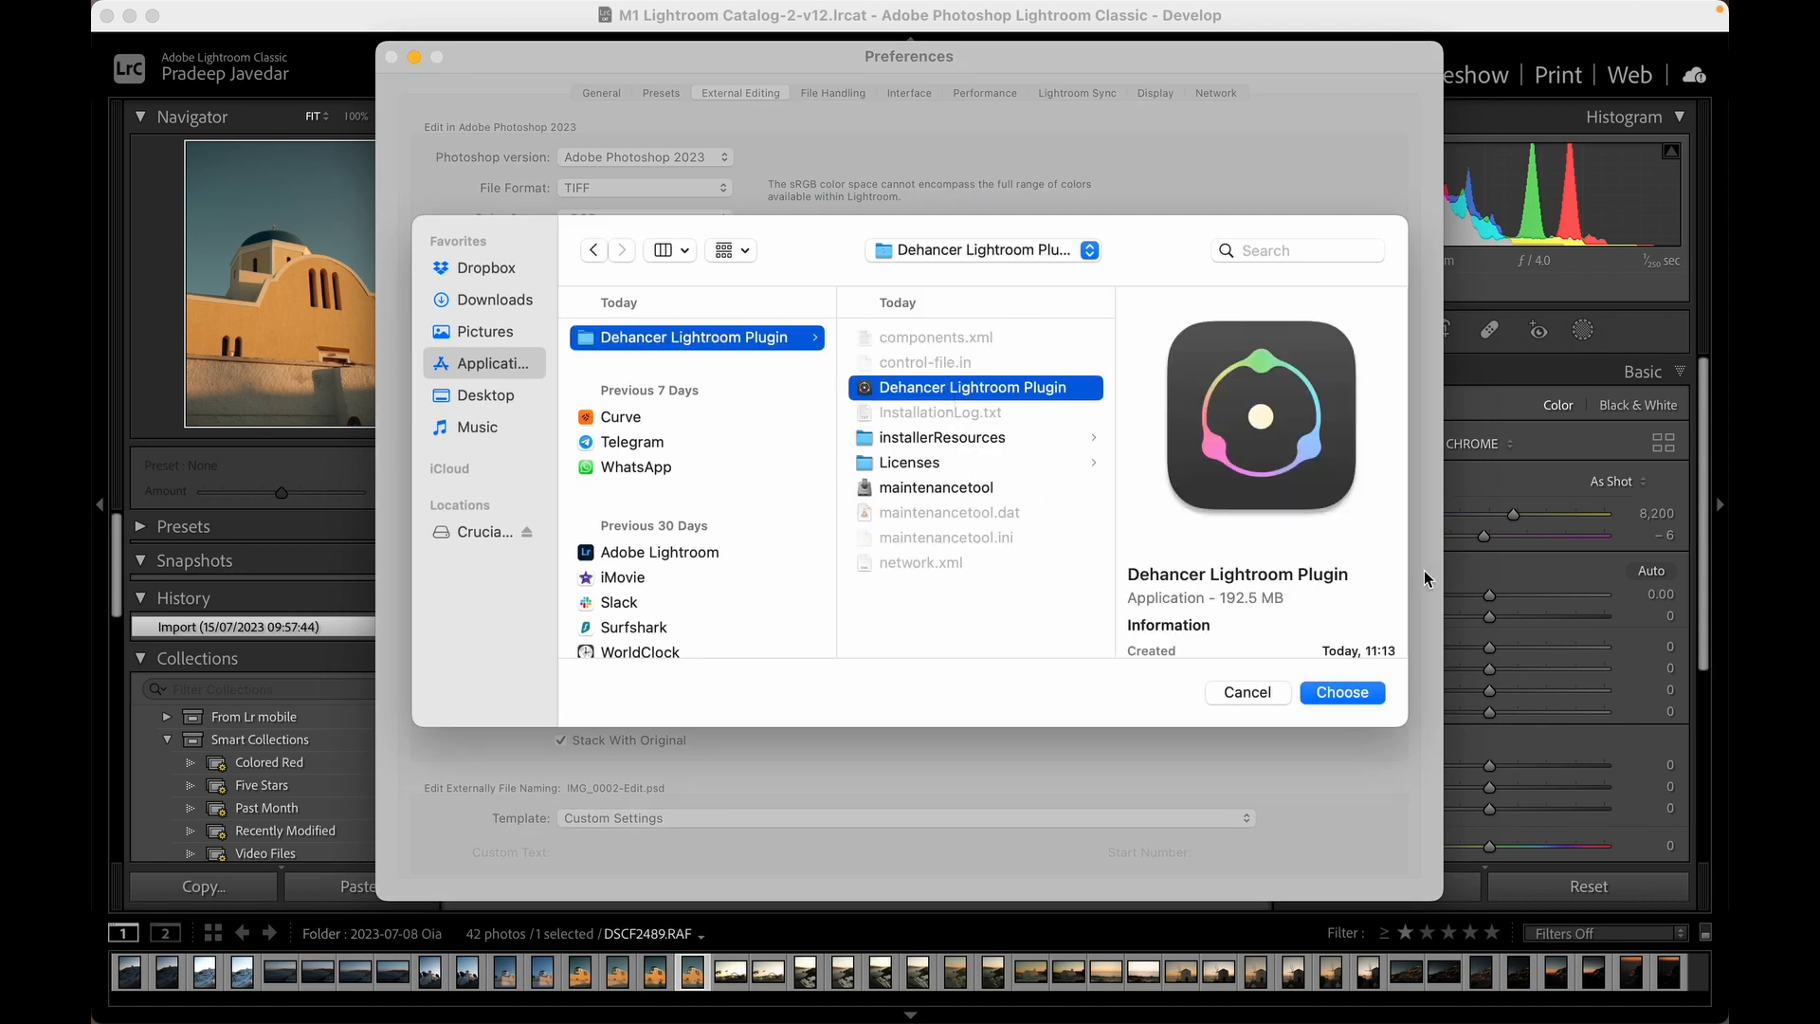
{"action": "left_click", "coordinate": [1343, 693]}
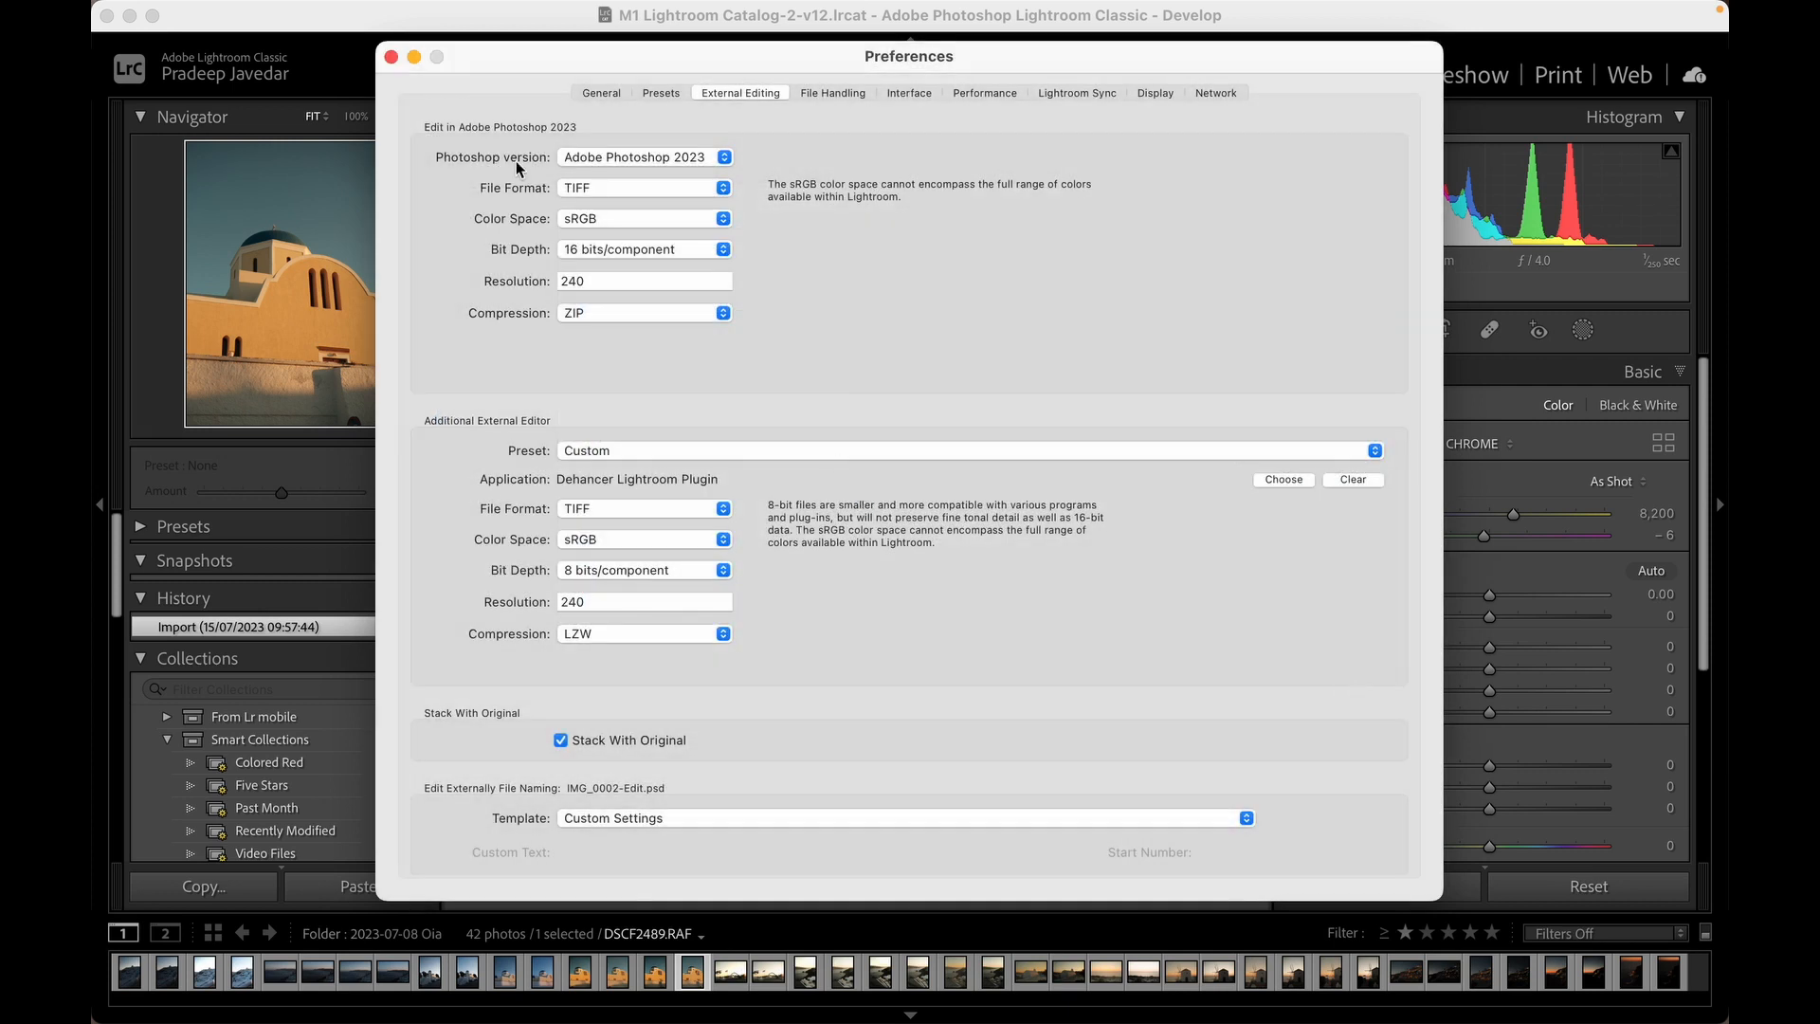
{"action": "left_click", "coordinate": [390, 58]}
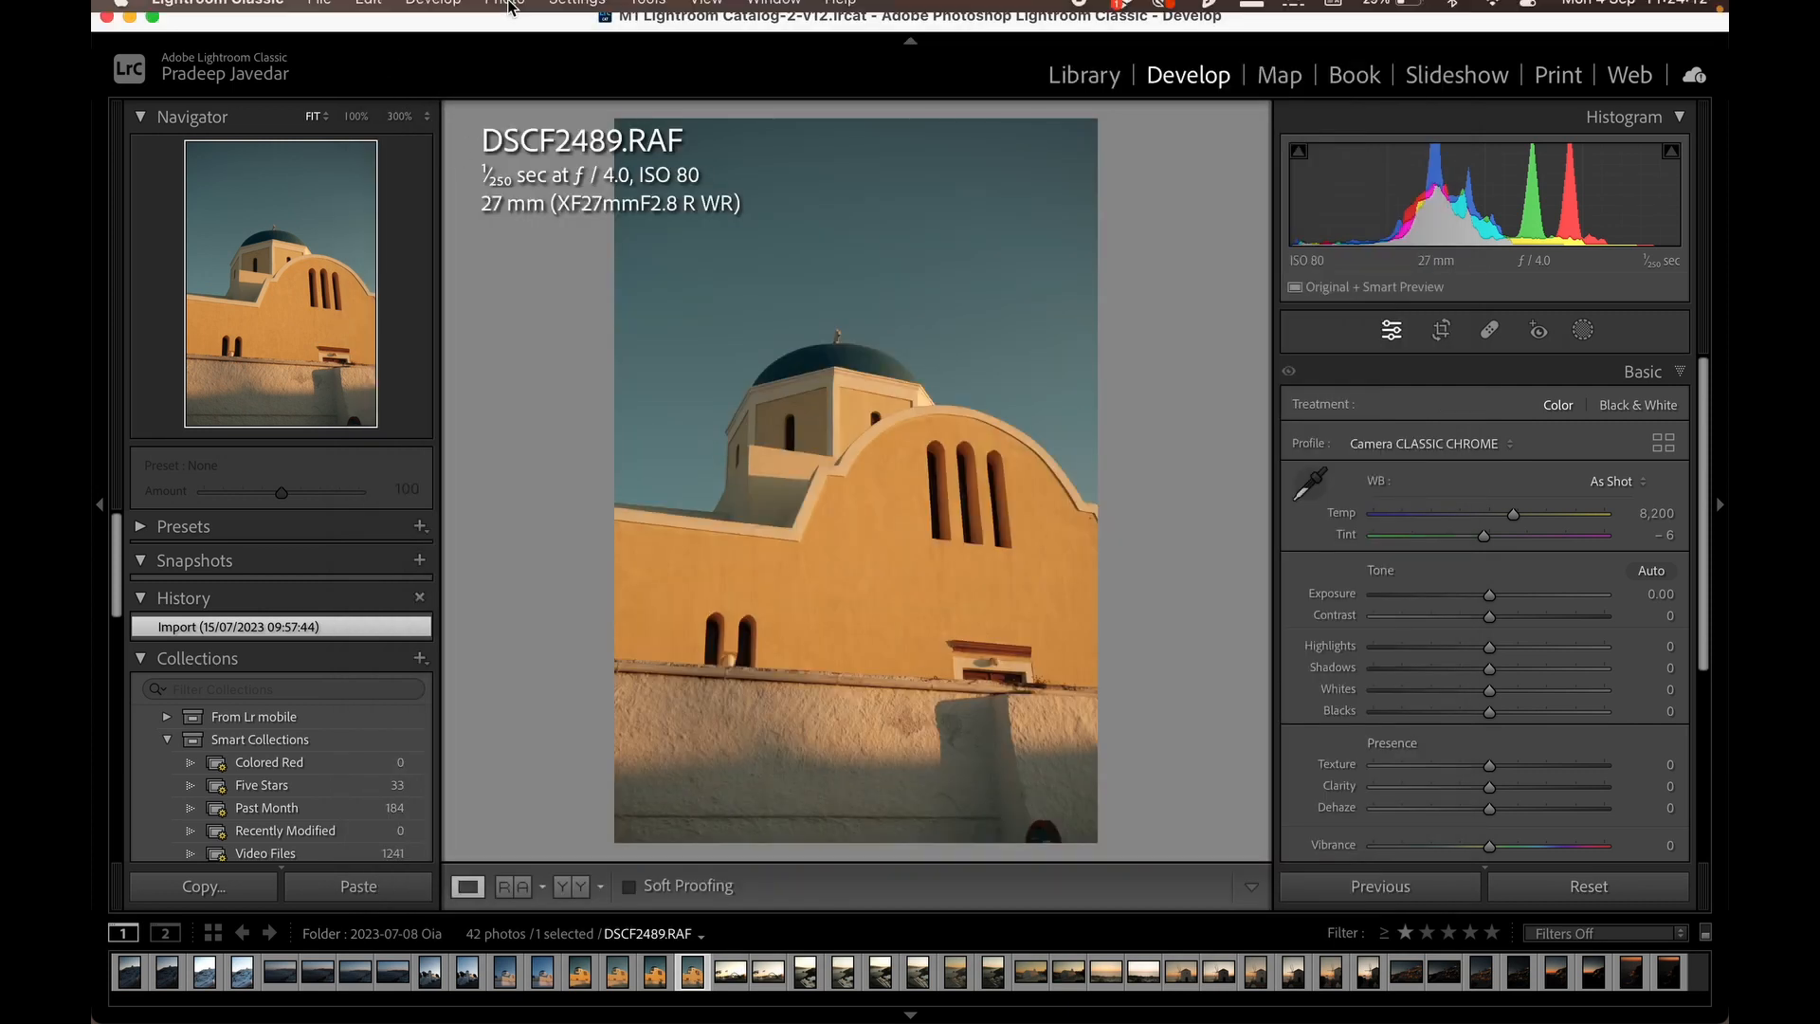
Send DSCF2489.RAF to Dehancer Lightroom Plugin as a copy with Lightroom adjustments.
{"action": "left_click", "coordinate": [511, 17]}
{"action": "mouse_move", "coordinate": [589, 150]}
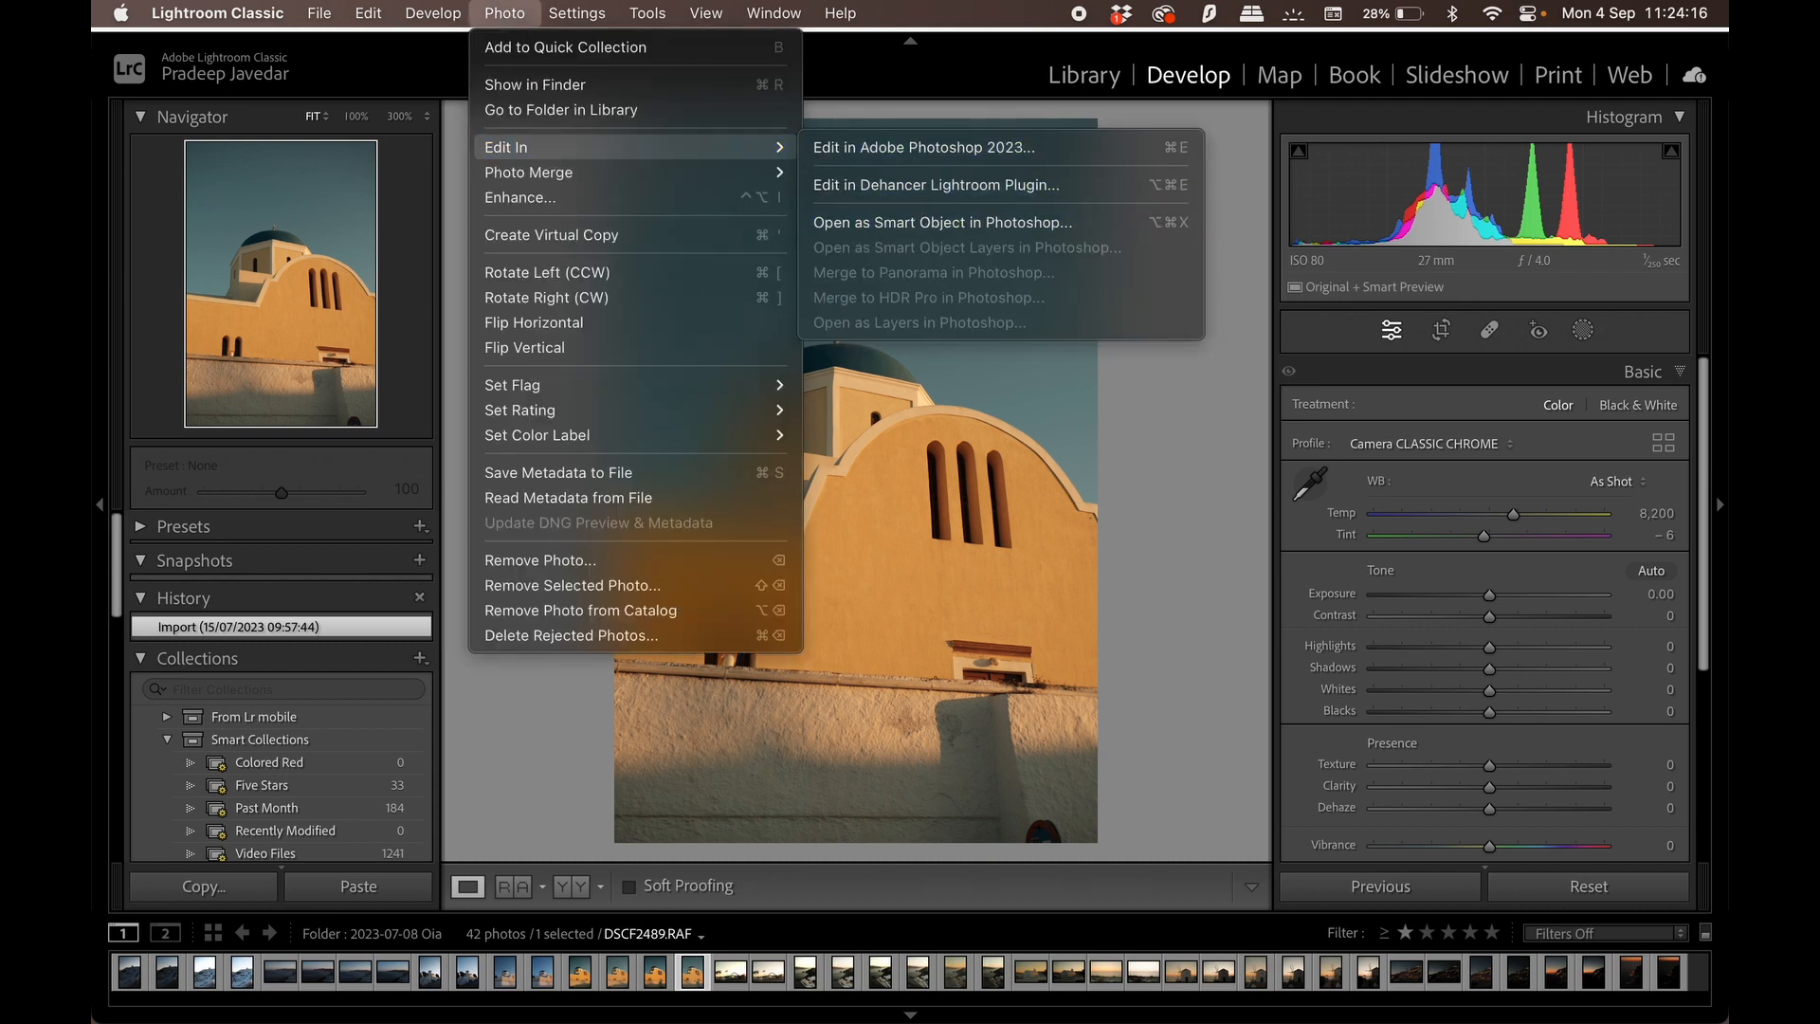
{"action": "left_click", "coordinate": [943, 186]}
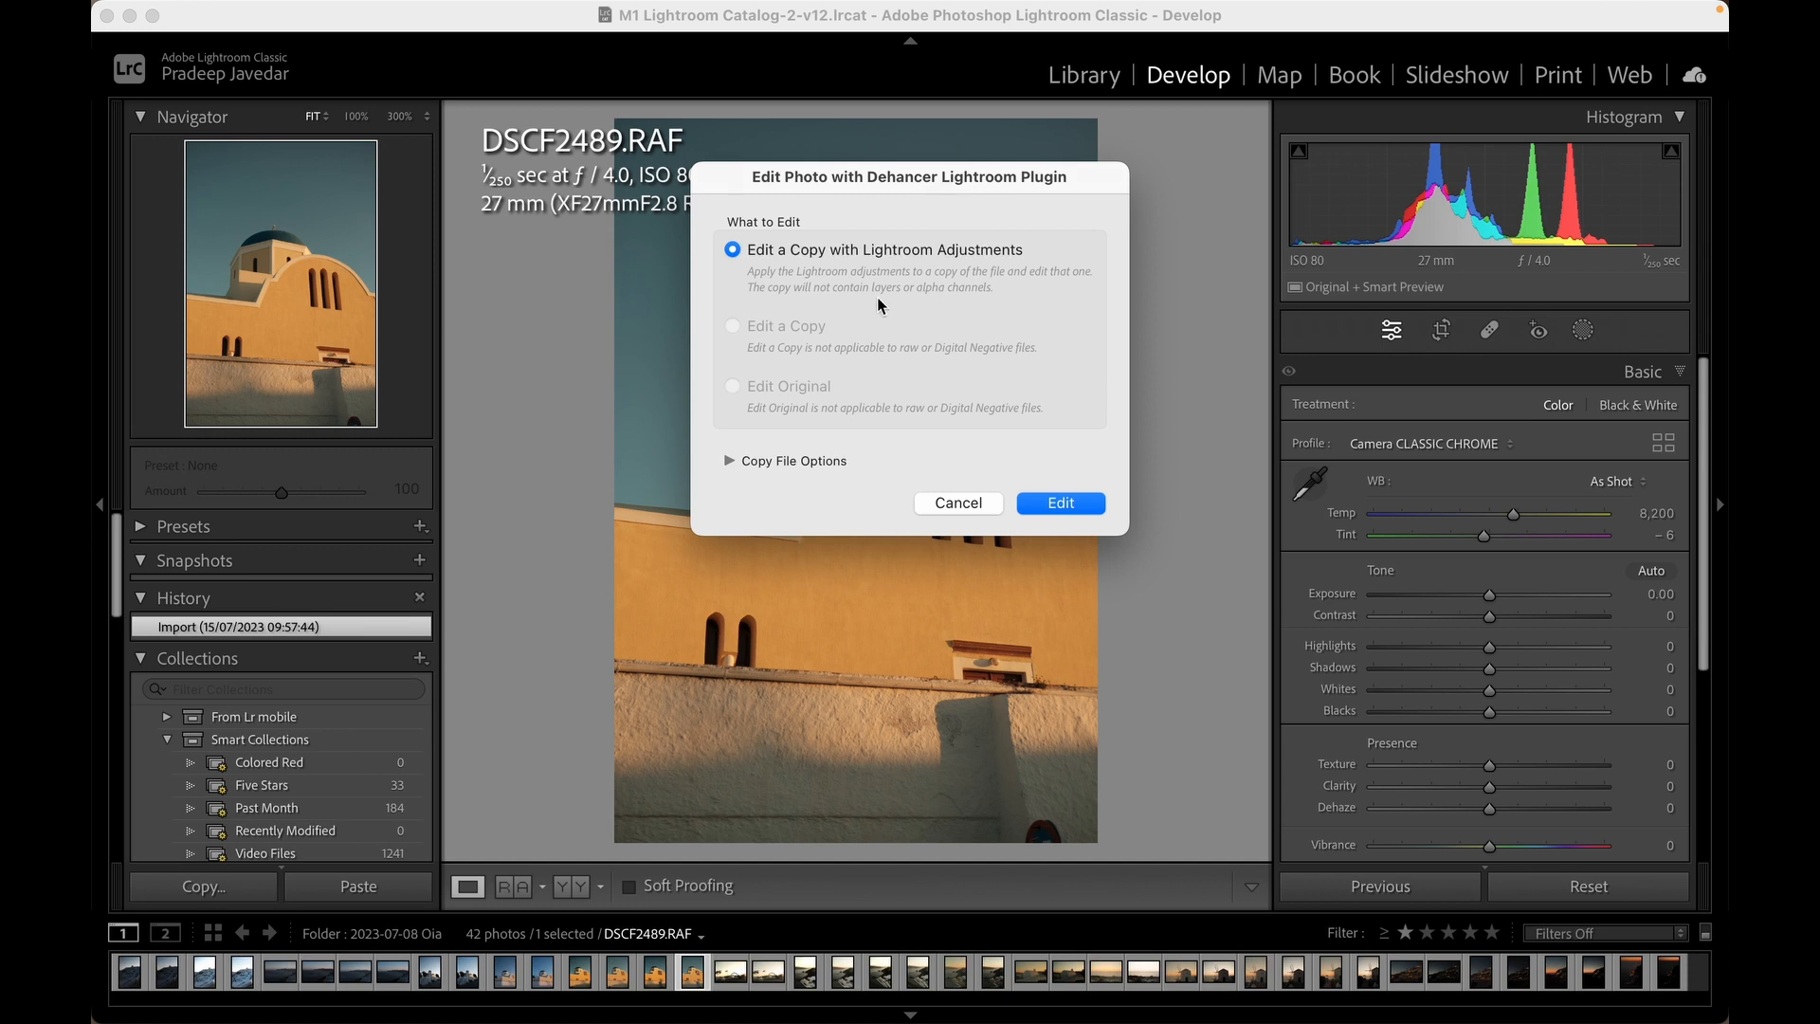
{"action": "left_click", "coordinate": [1059, 504]}
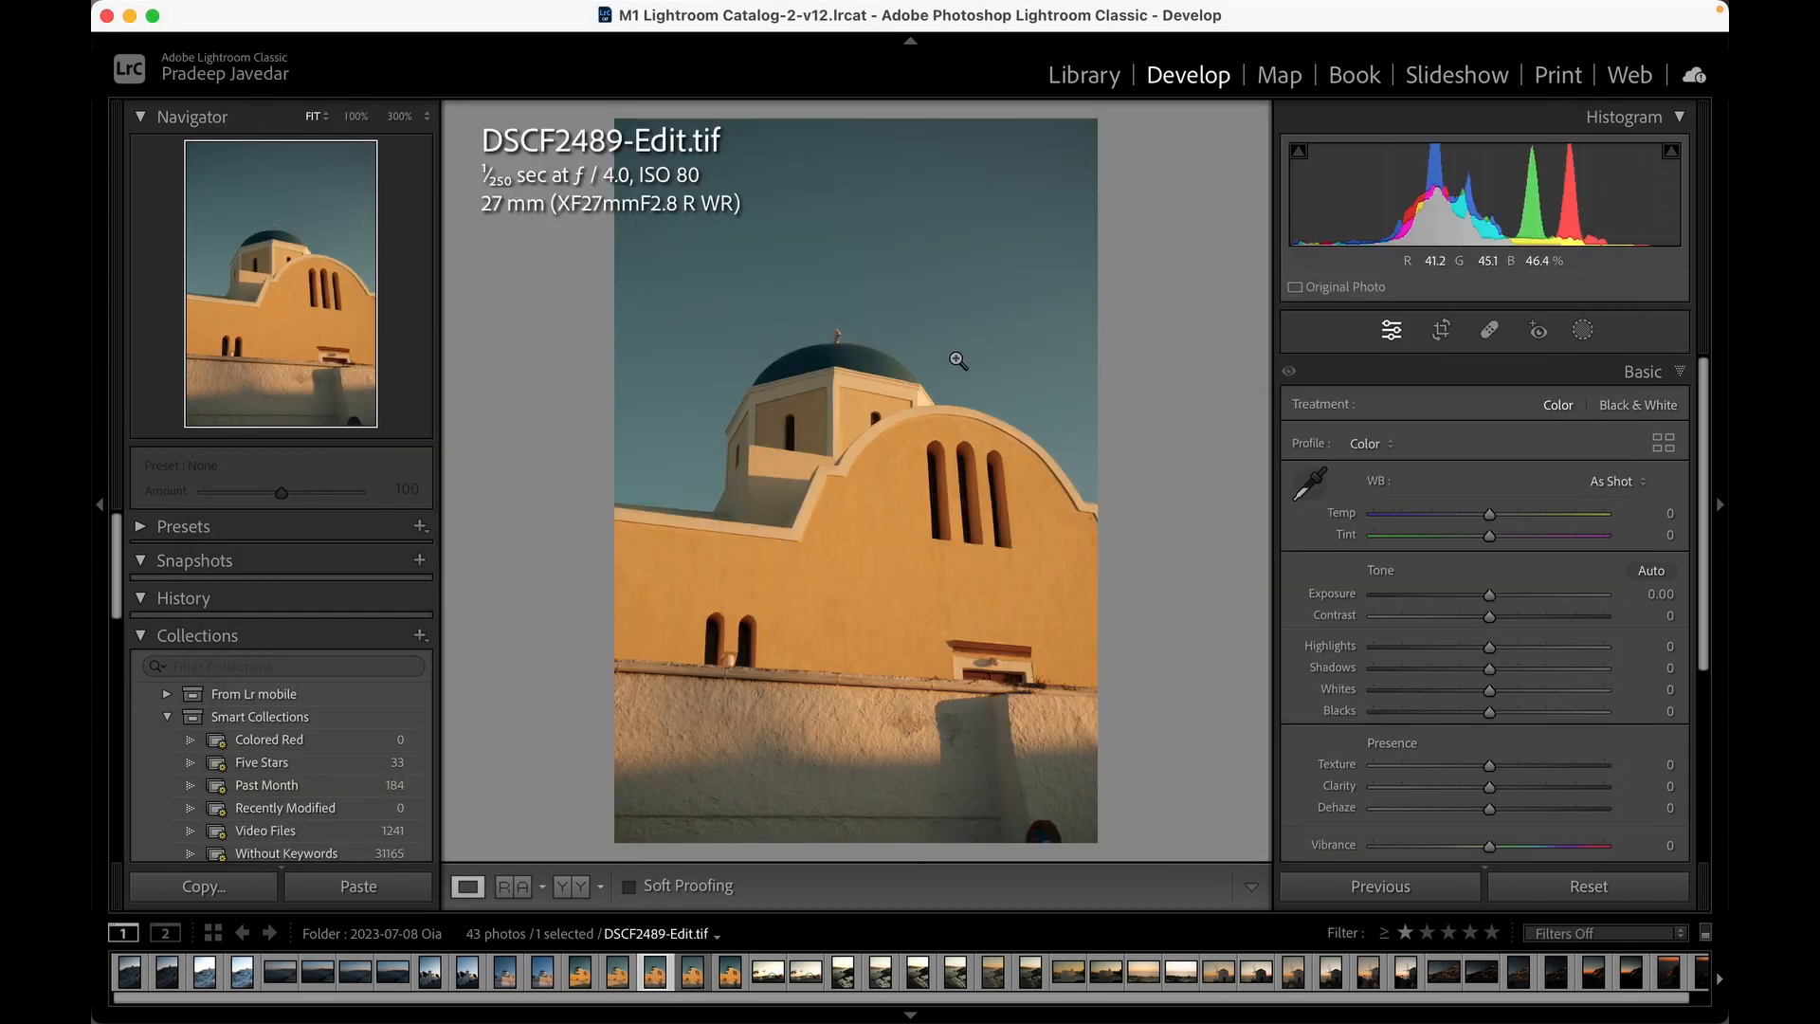
Inspect DSCF2488.JPG at 300%, looking closely at the cross on the dome and the edge of the orange wall.
{"action": "key", "text": "Left"}
{"action": "key", "text": "Left"}
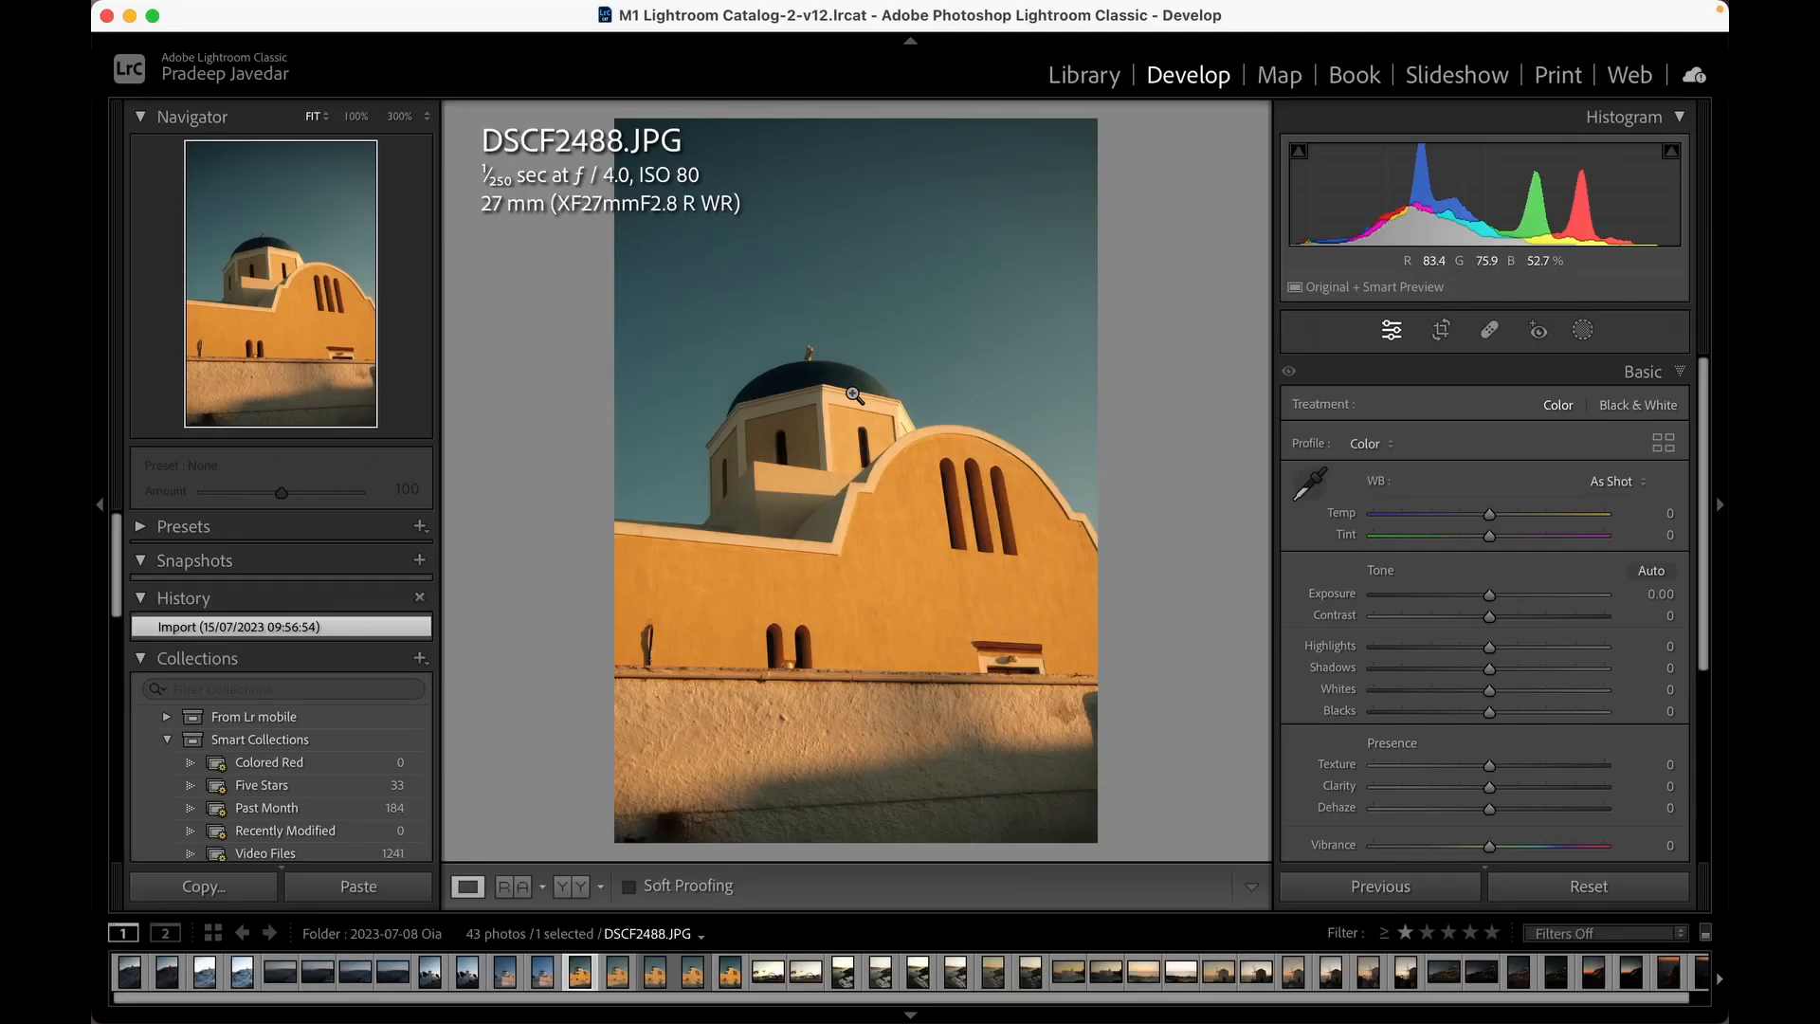
{"action": "left_click", "coordinate": [854, 394]}
{"action": "left_click_drag", "start_coordinate": [700, 399], "coordinate": [1301, 1008]}
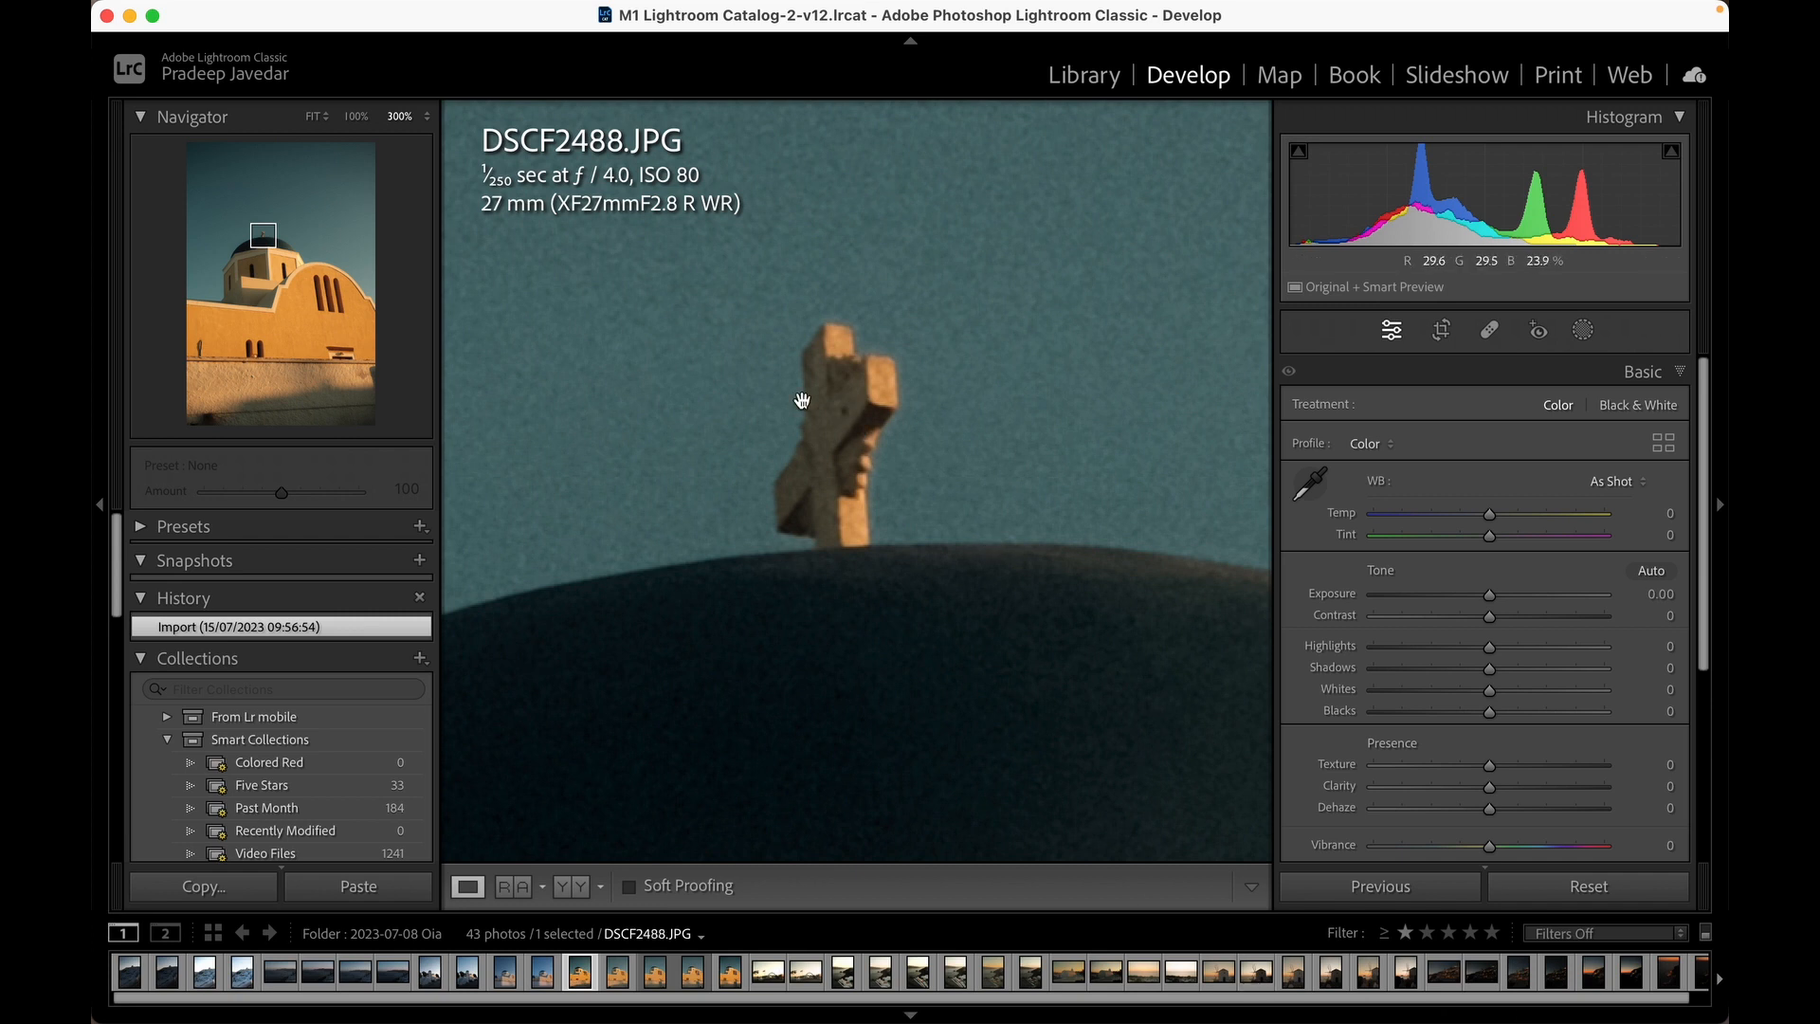
{"action": "left_click", "coordinate": [922, 624]}
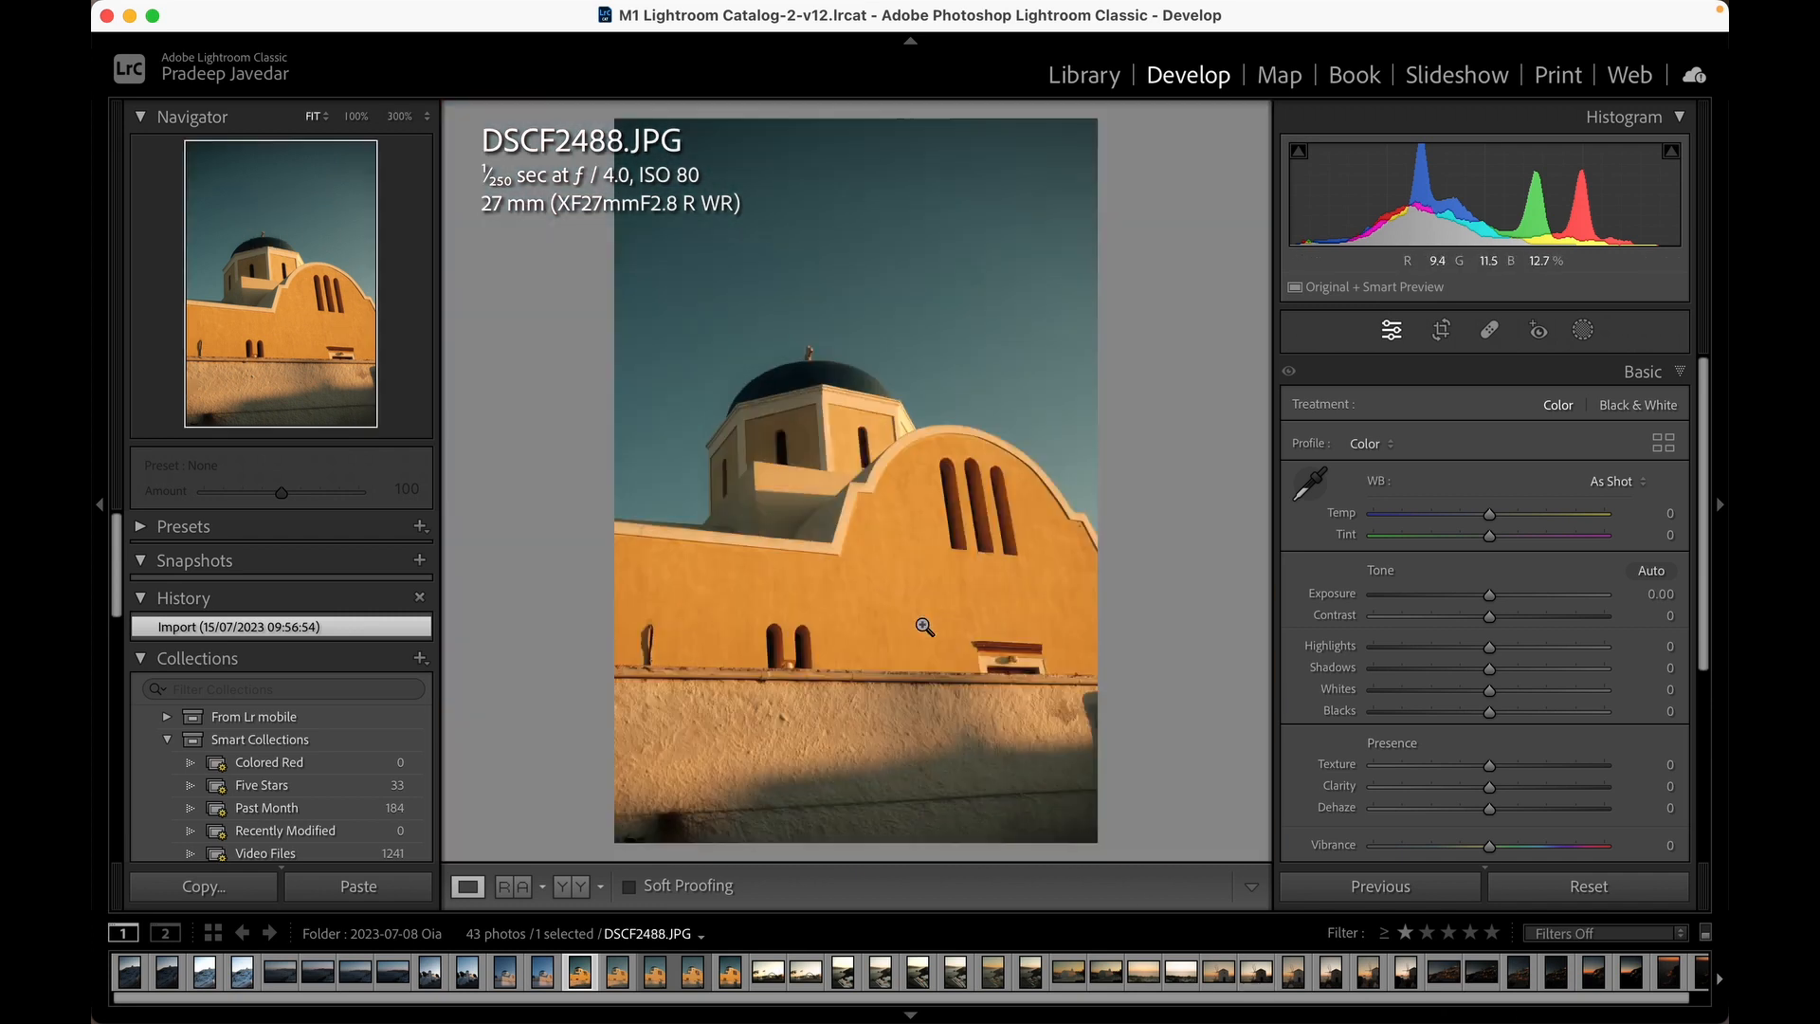
{"action": "left_click", "coordinate": [834, 542]}
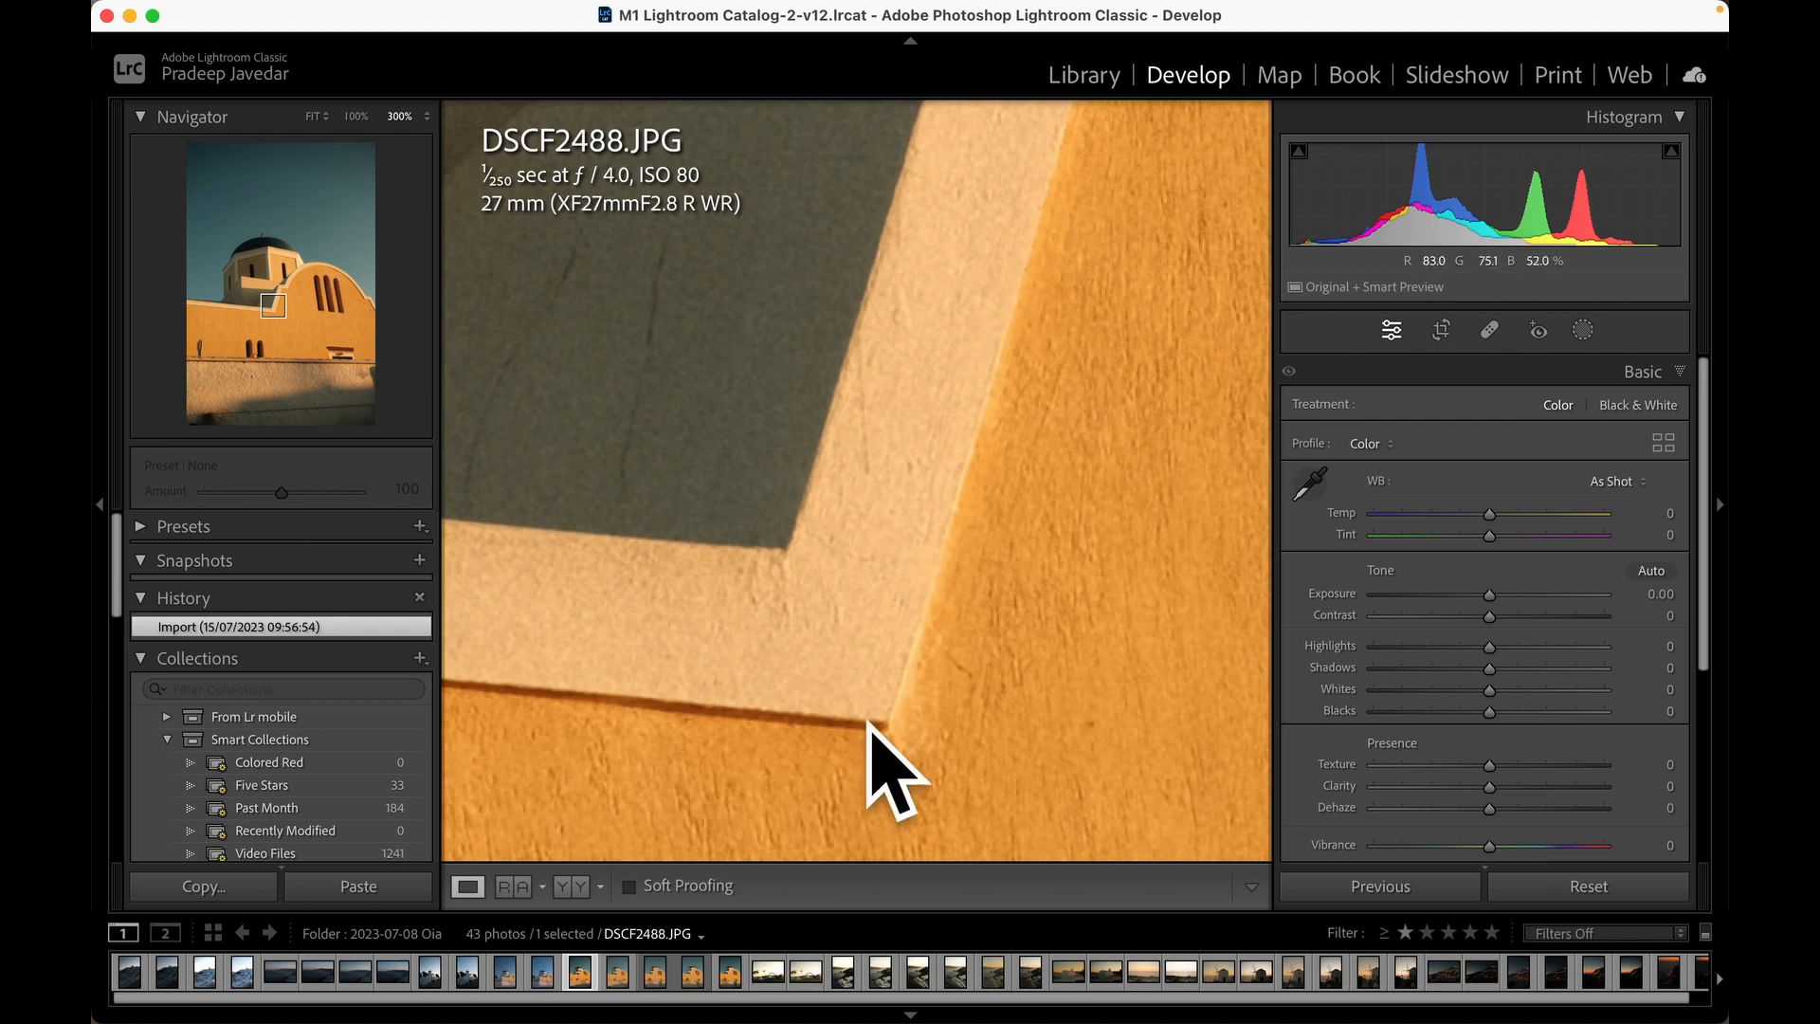
{"action": "left_click", "coordinate": [816, 683]}
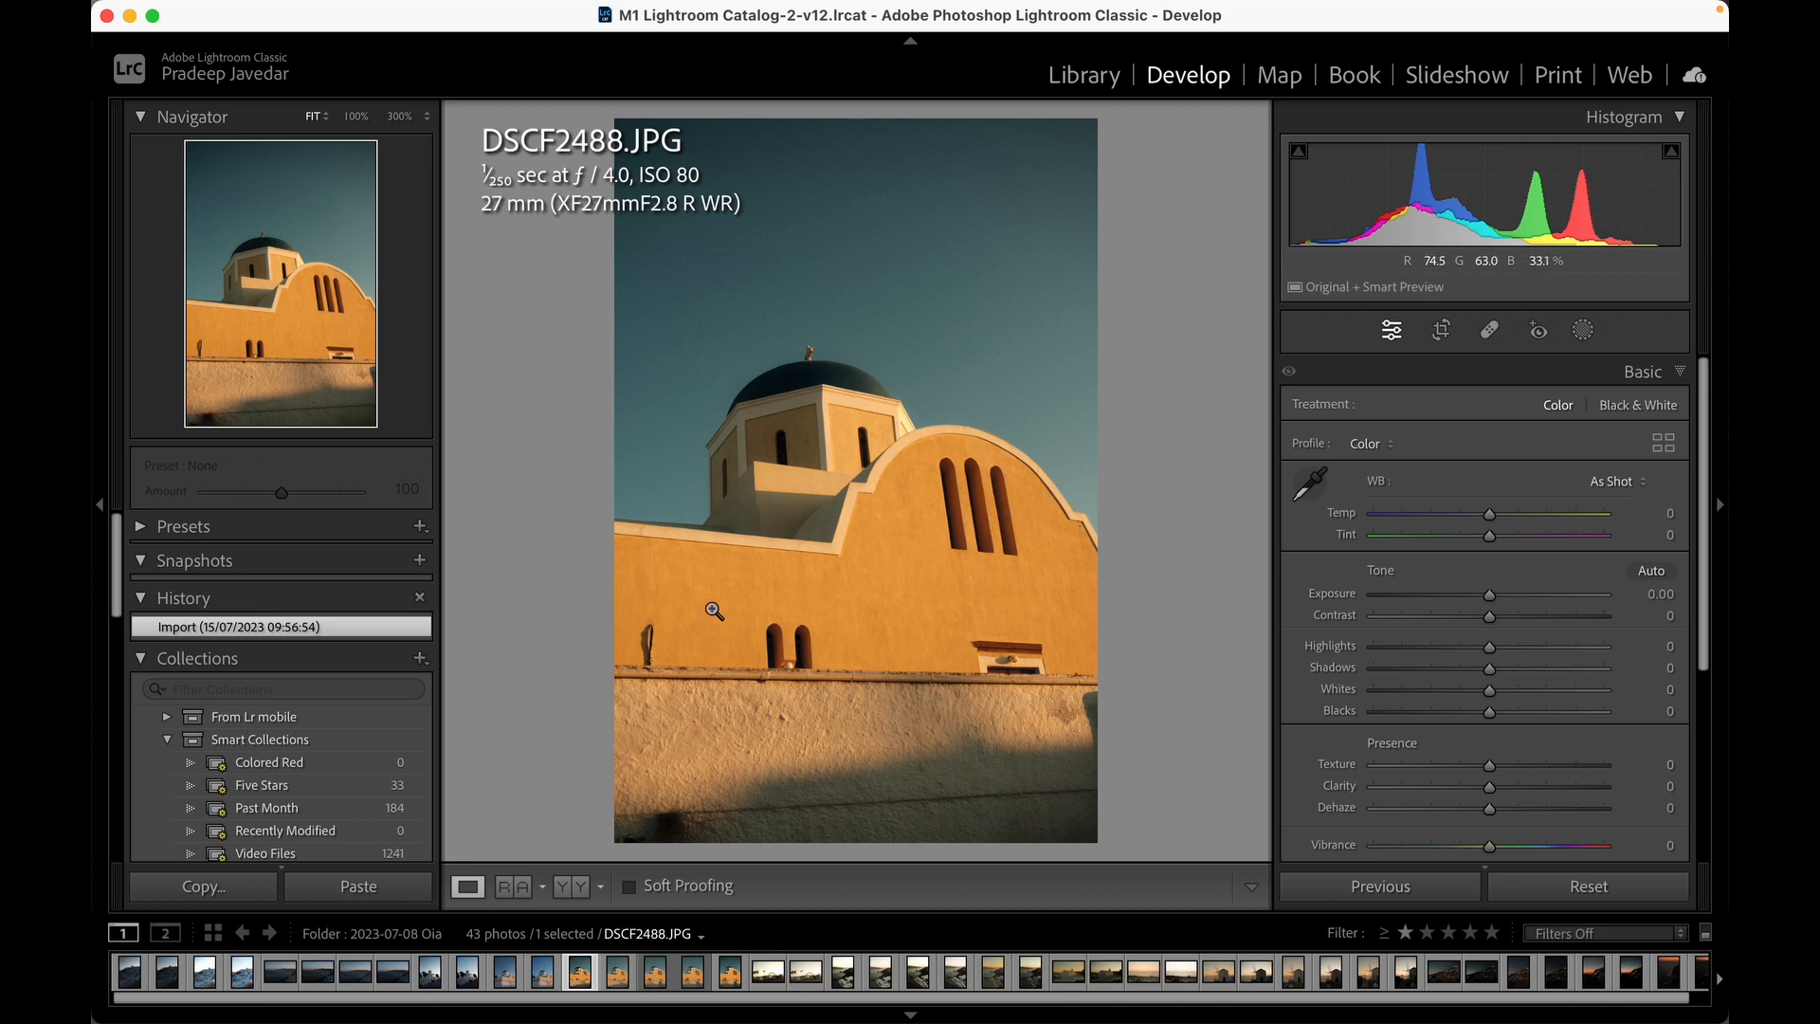
Try the Adobe Color profile on DSCF2488.RAF, restore Camera CLASSIC CHROME, and compare the photo with its JPG version.
{"action": "key", "text": "Right"}
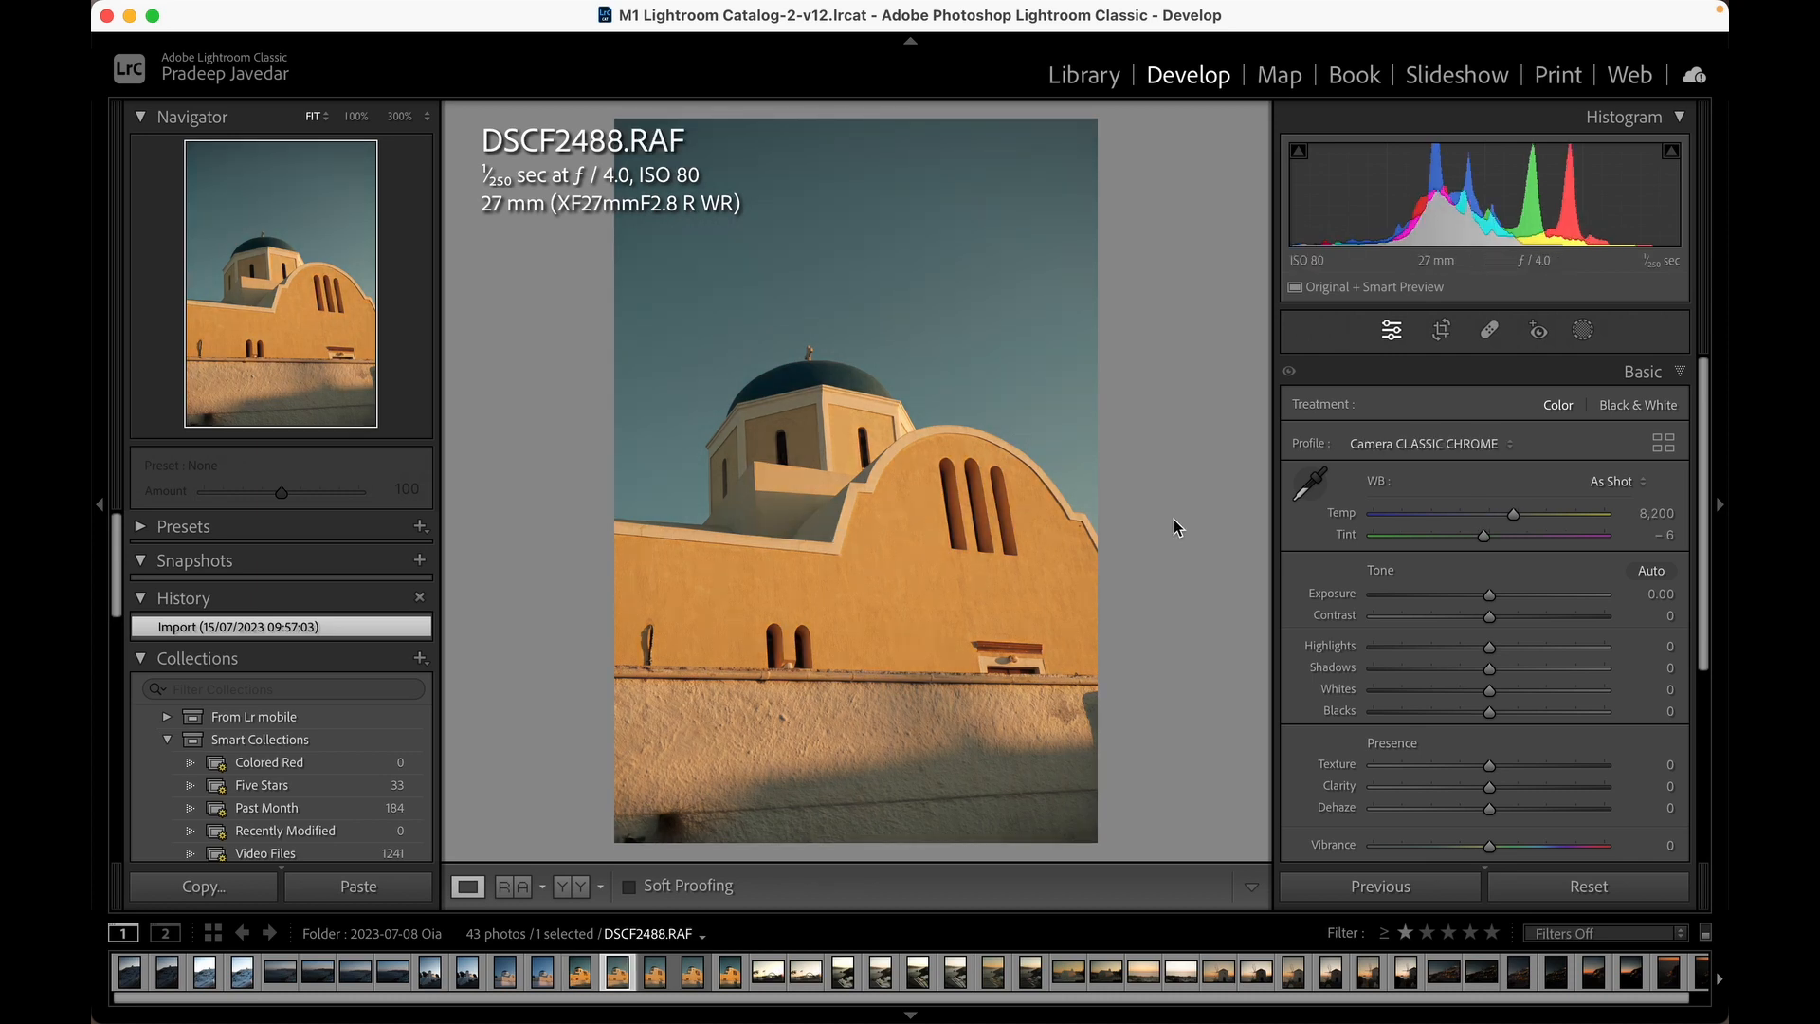
{"action": "left_click", "coordinate": [1450, 447]}
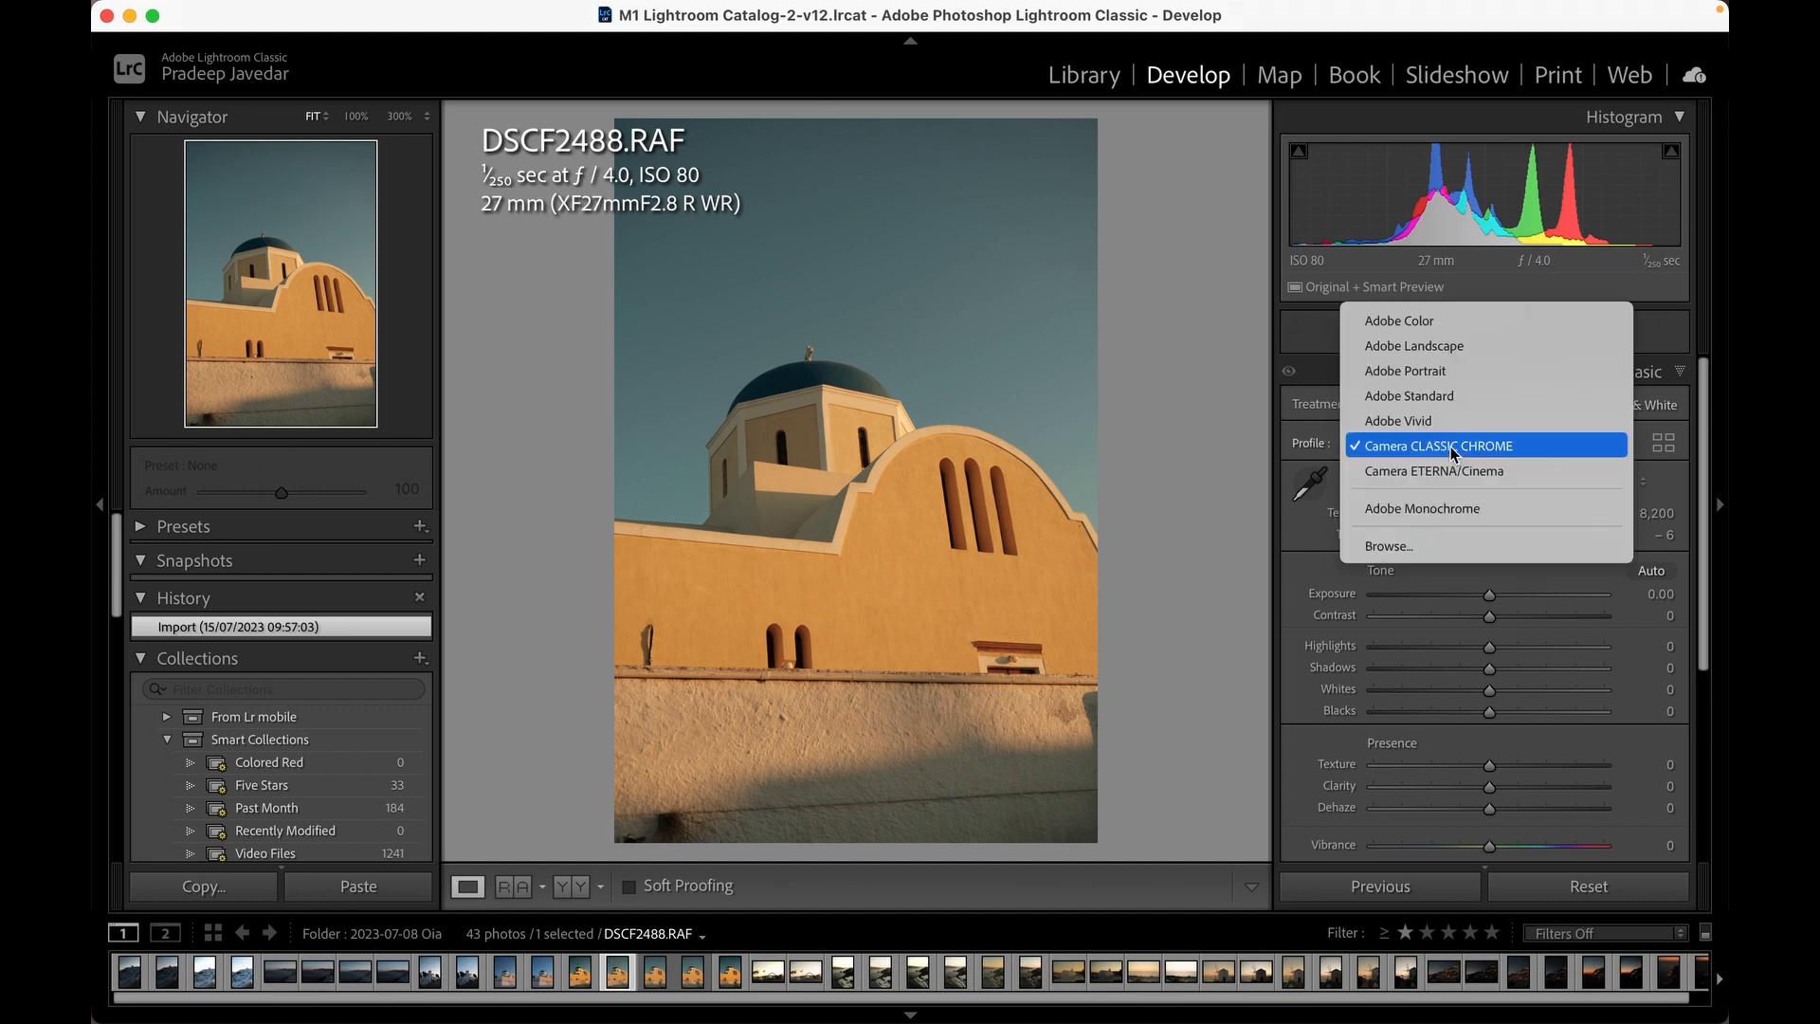
{"action": "left_click", "coordinate": [1437, 322]}
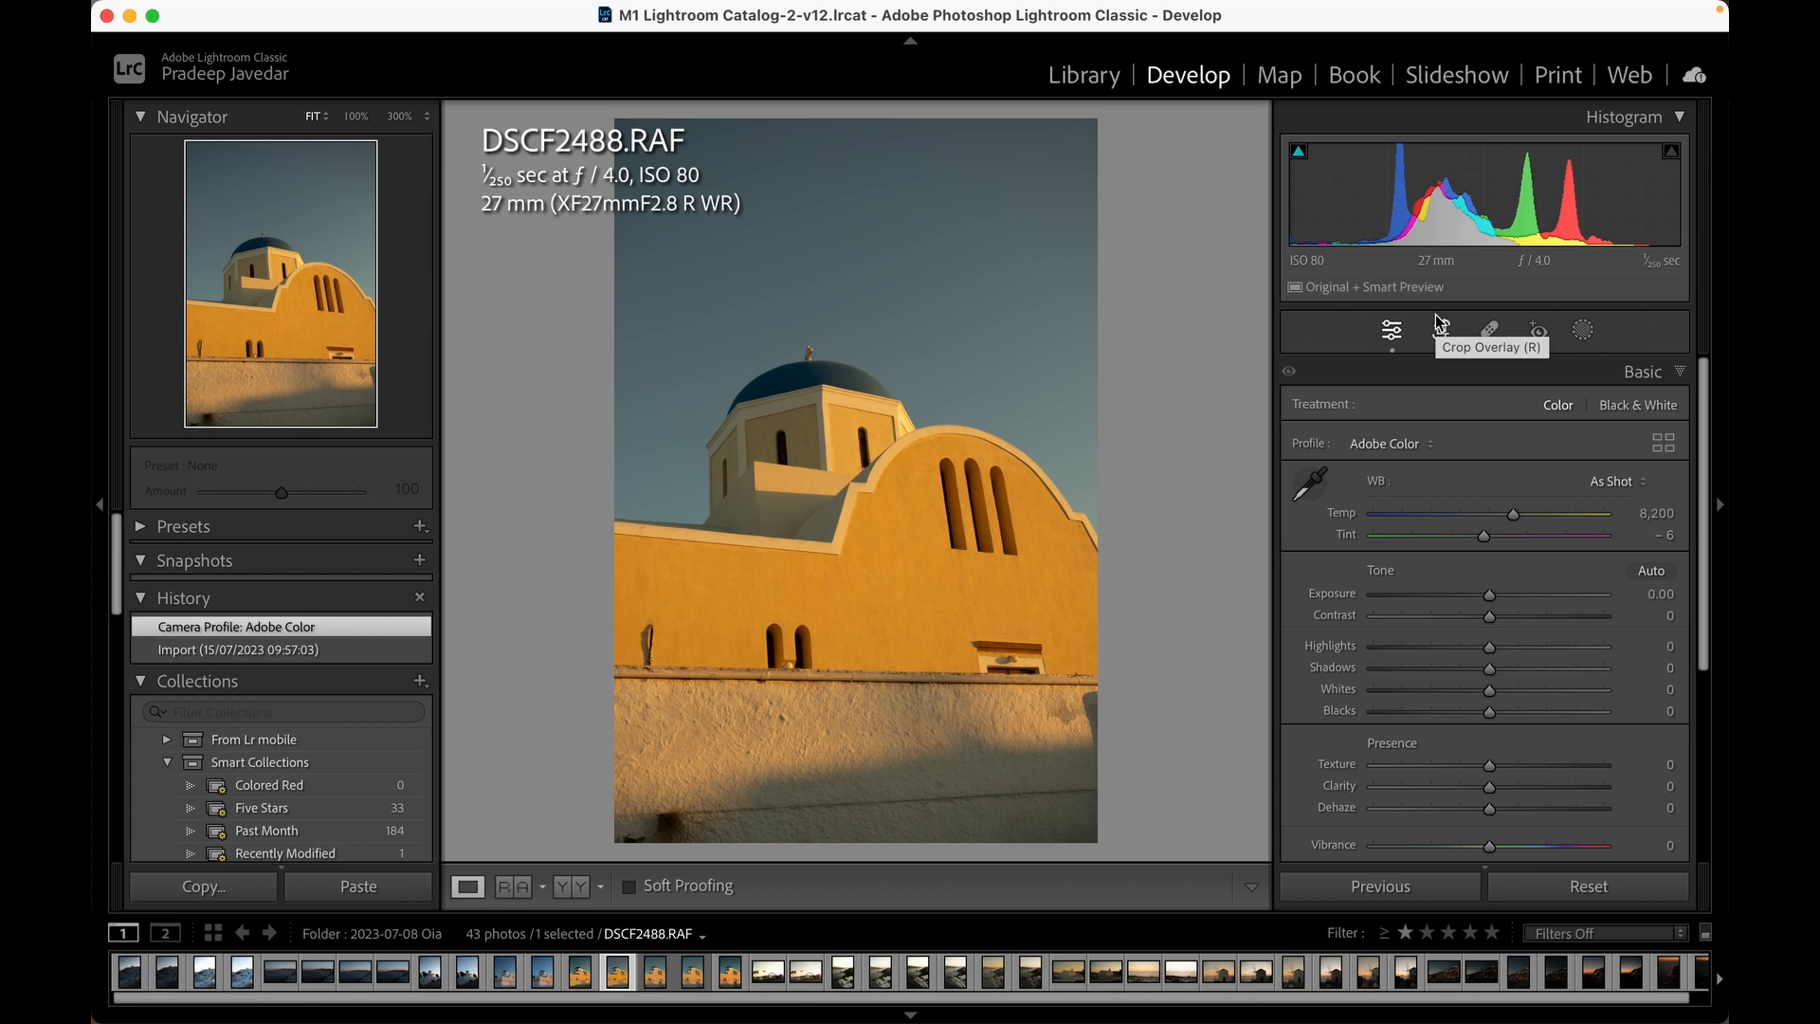
{"action": "left_click", "coordinate": [1411, 445]}
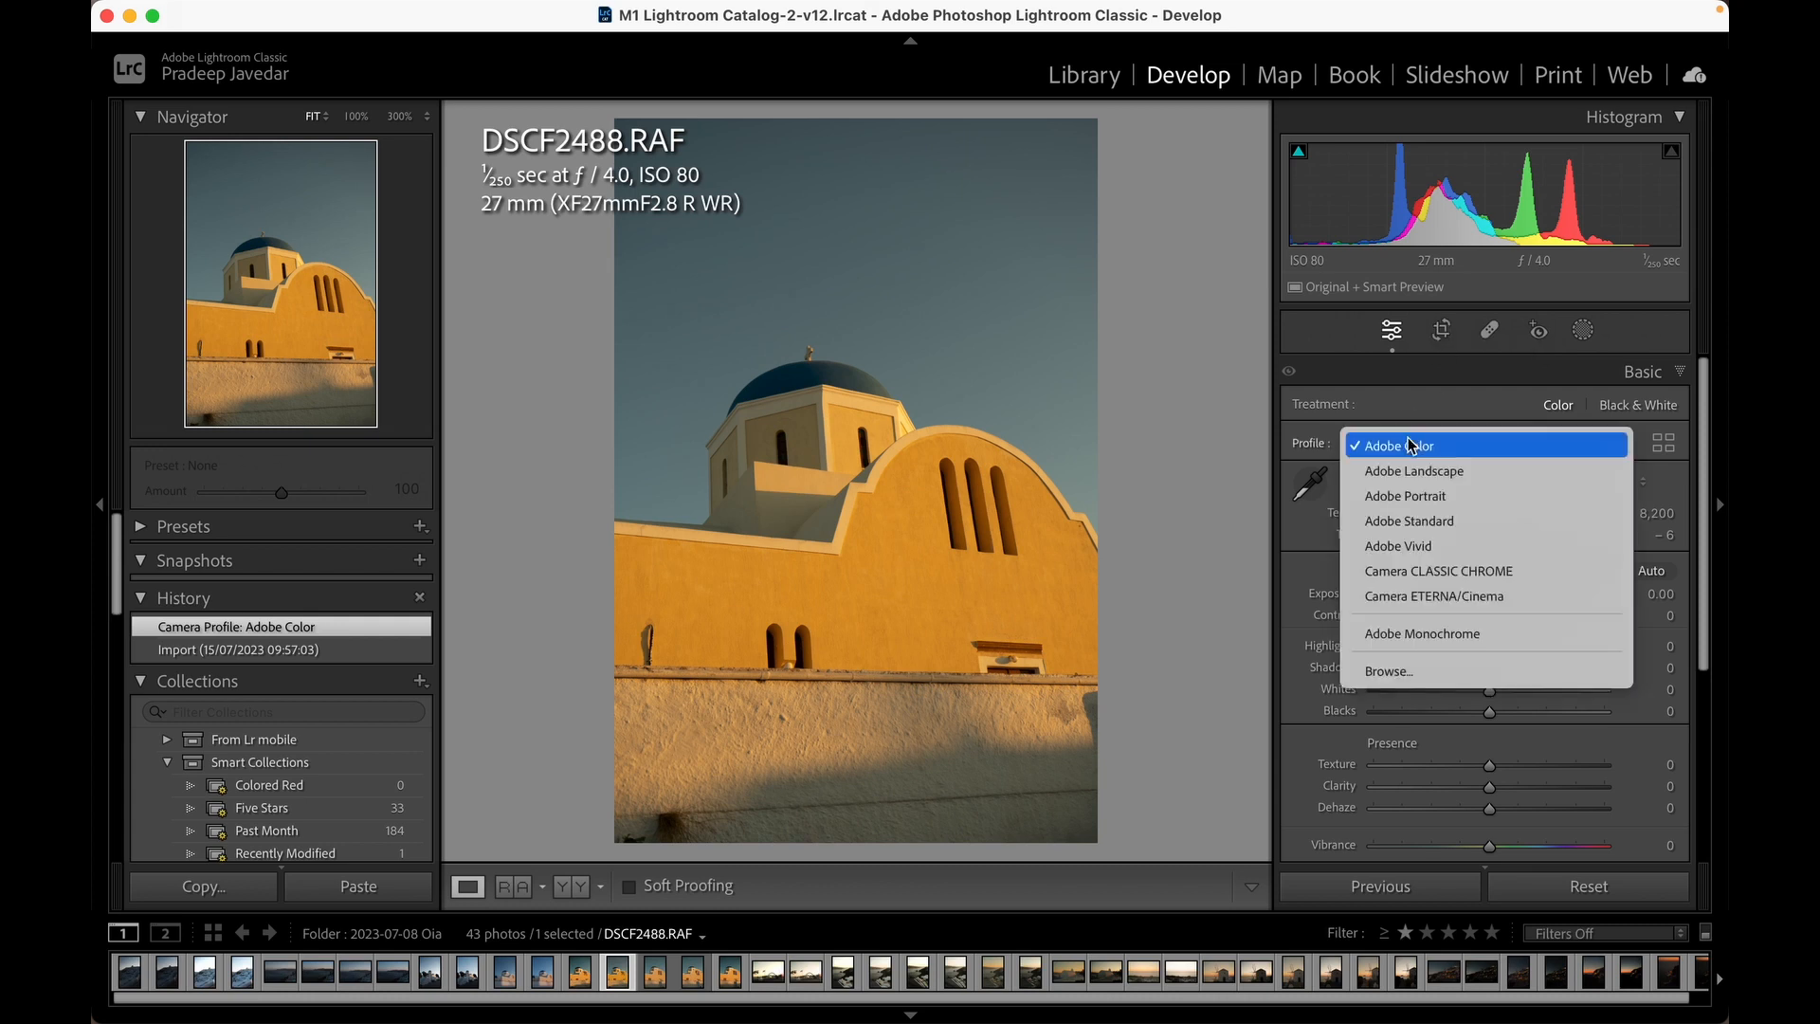
{"action": "left_click", "coordinate": [1475, 572]}
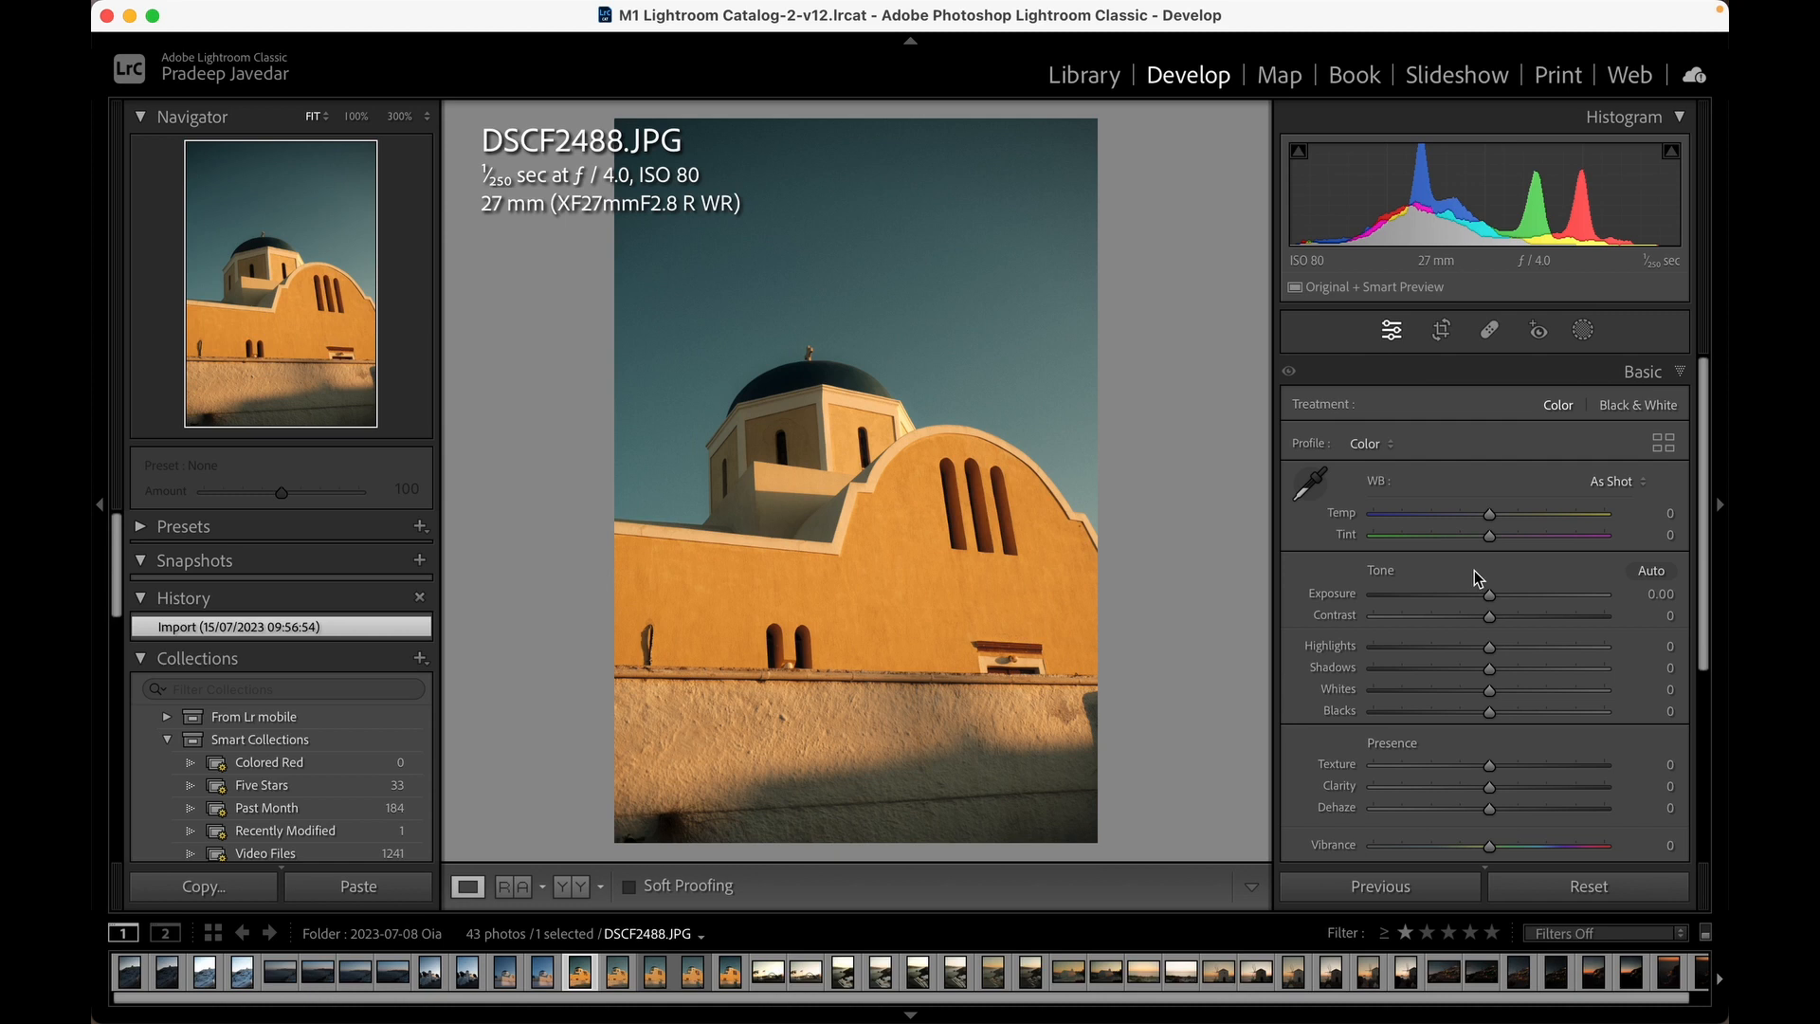
{"action": "key", "text": "Right"}
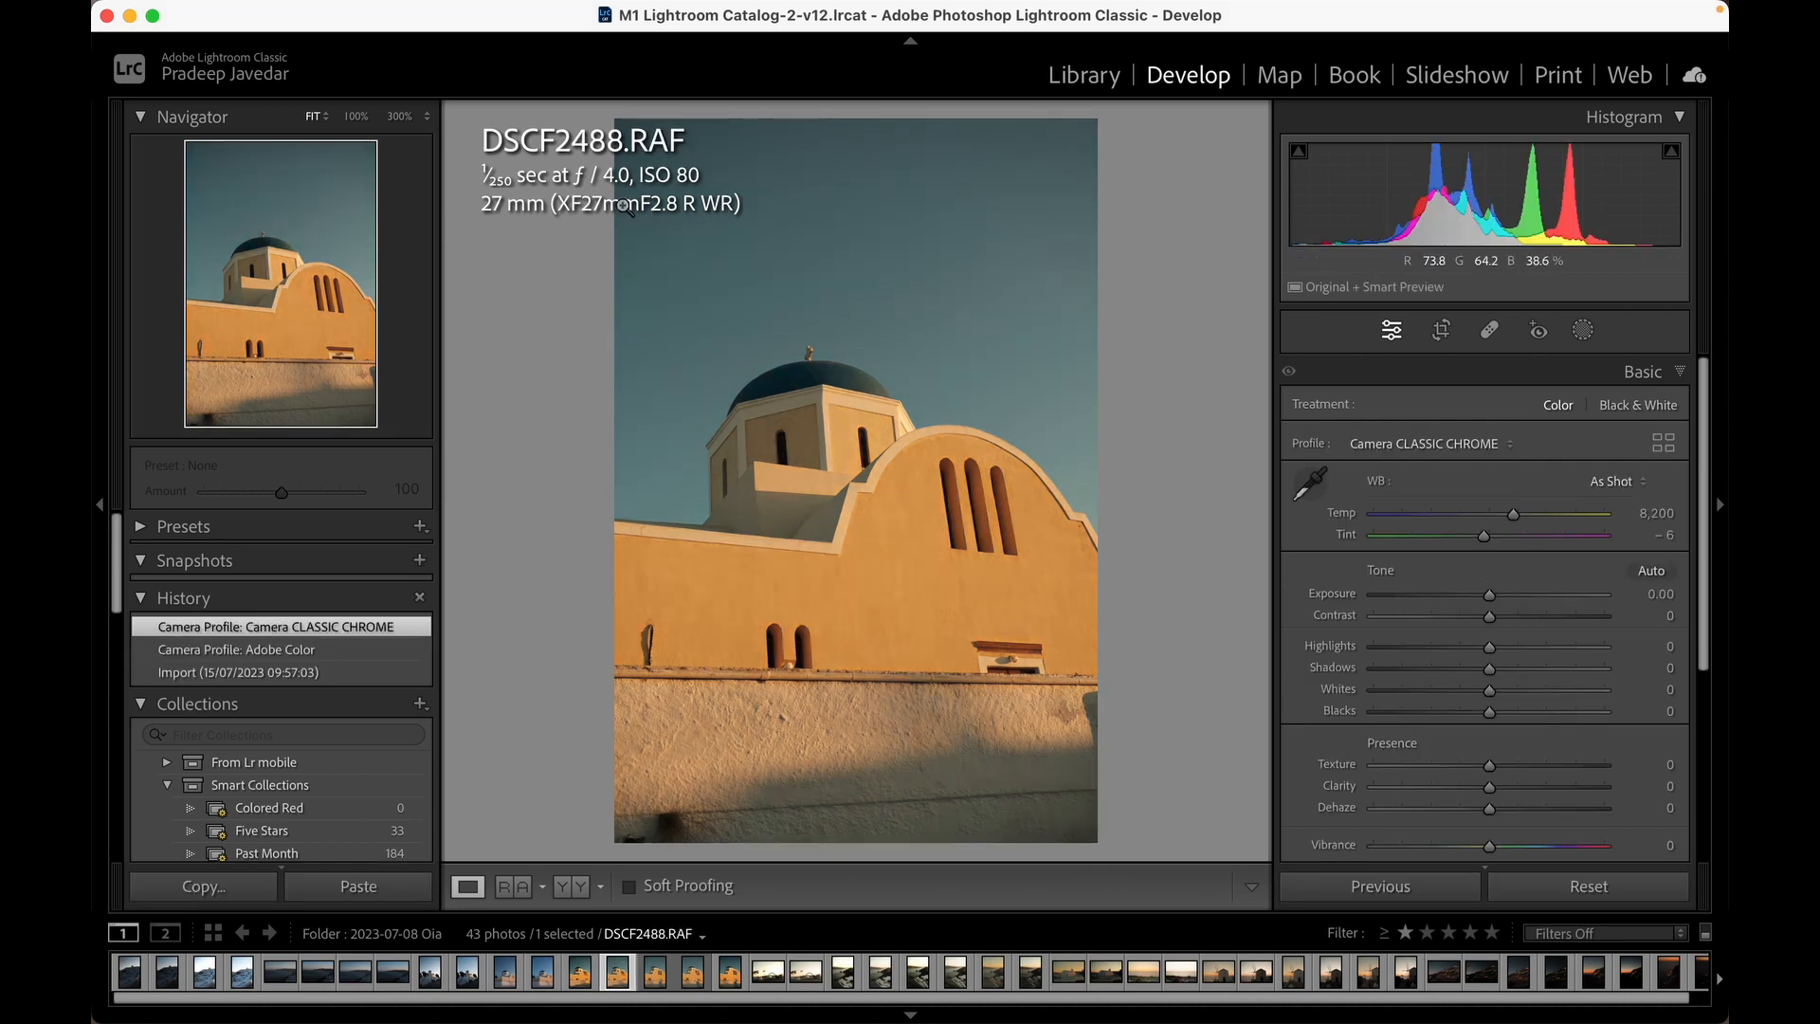
Switch to the Dehancer Photo window holding the church photo and enlarge it to fill the screen.
{"action": "mouse_move", "coordinate": [563, 7]}
{"action": "left_click", "coordinate": [505, 12]}
{"action": "mouse_move", "coordinate": [586, 150]}
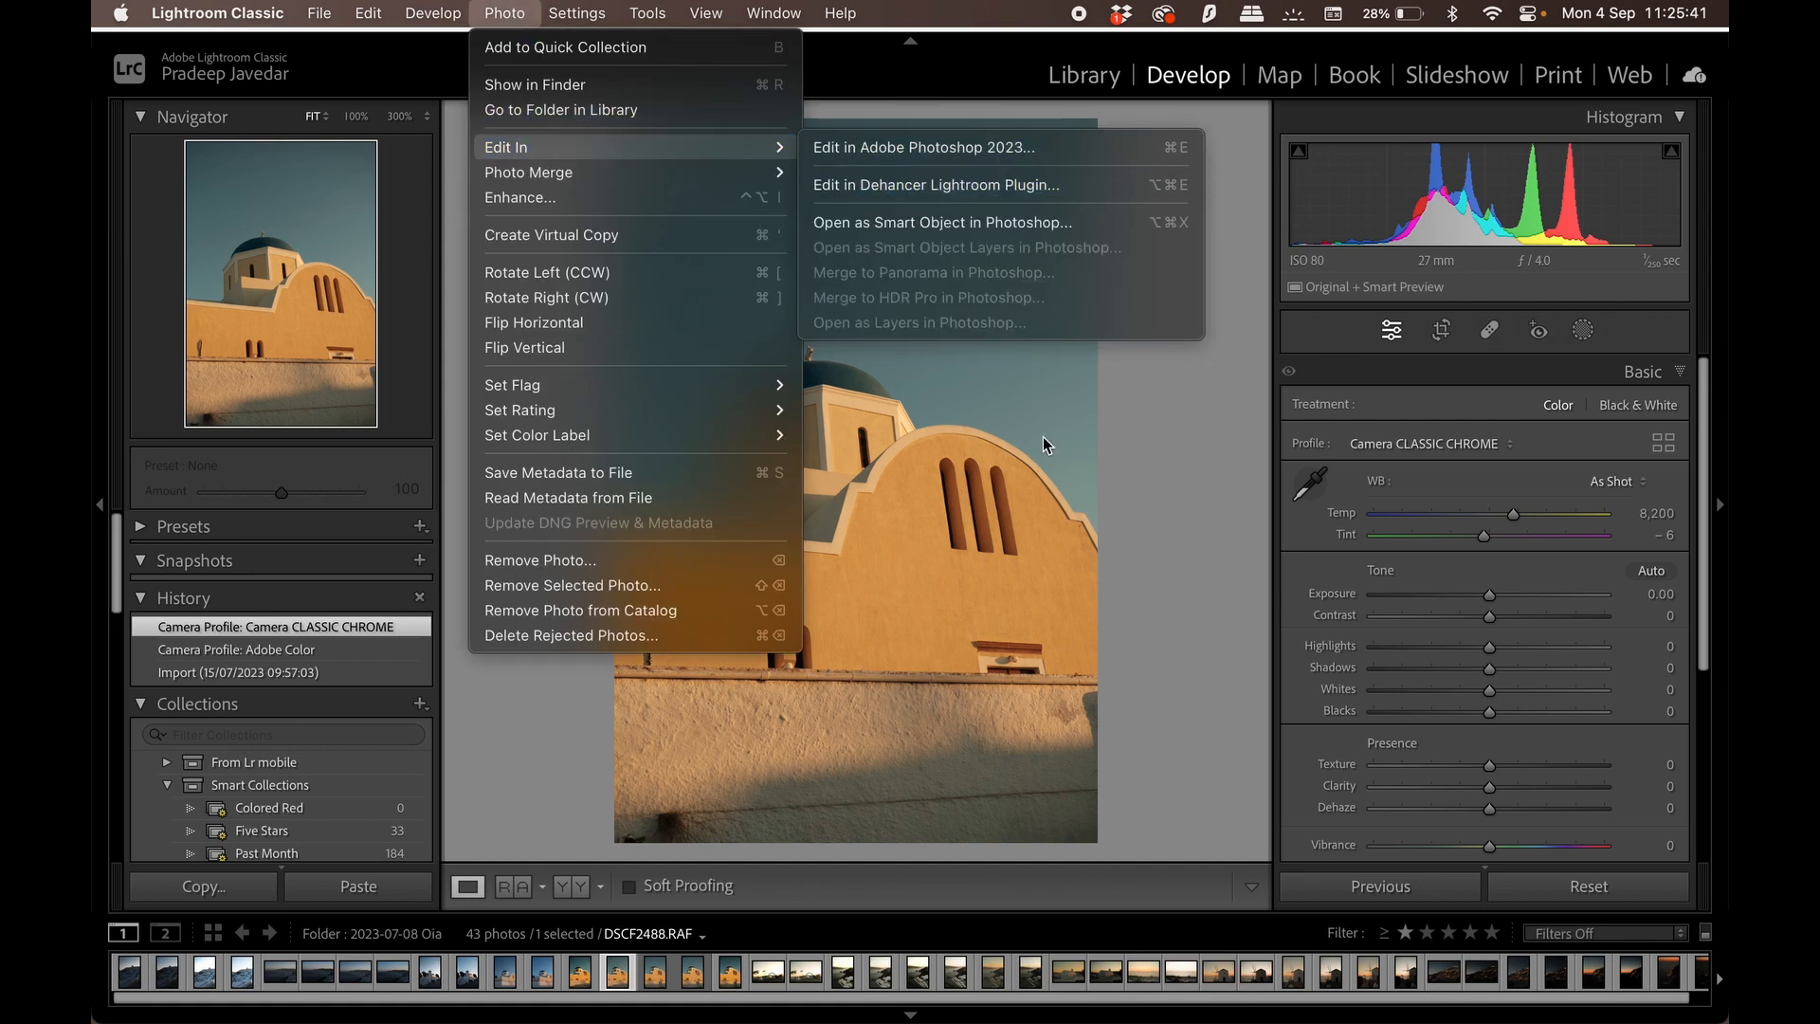
{"action": "left_click", "coordinate": [1063, 948]}
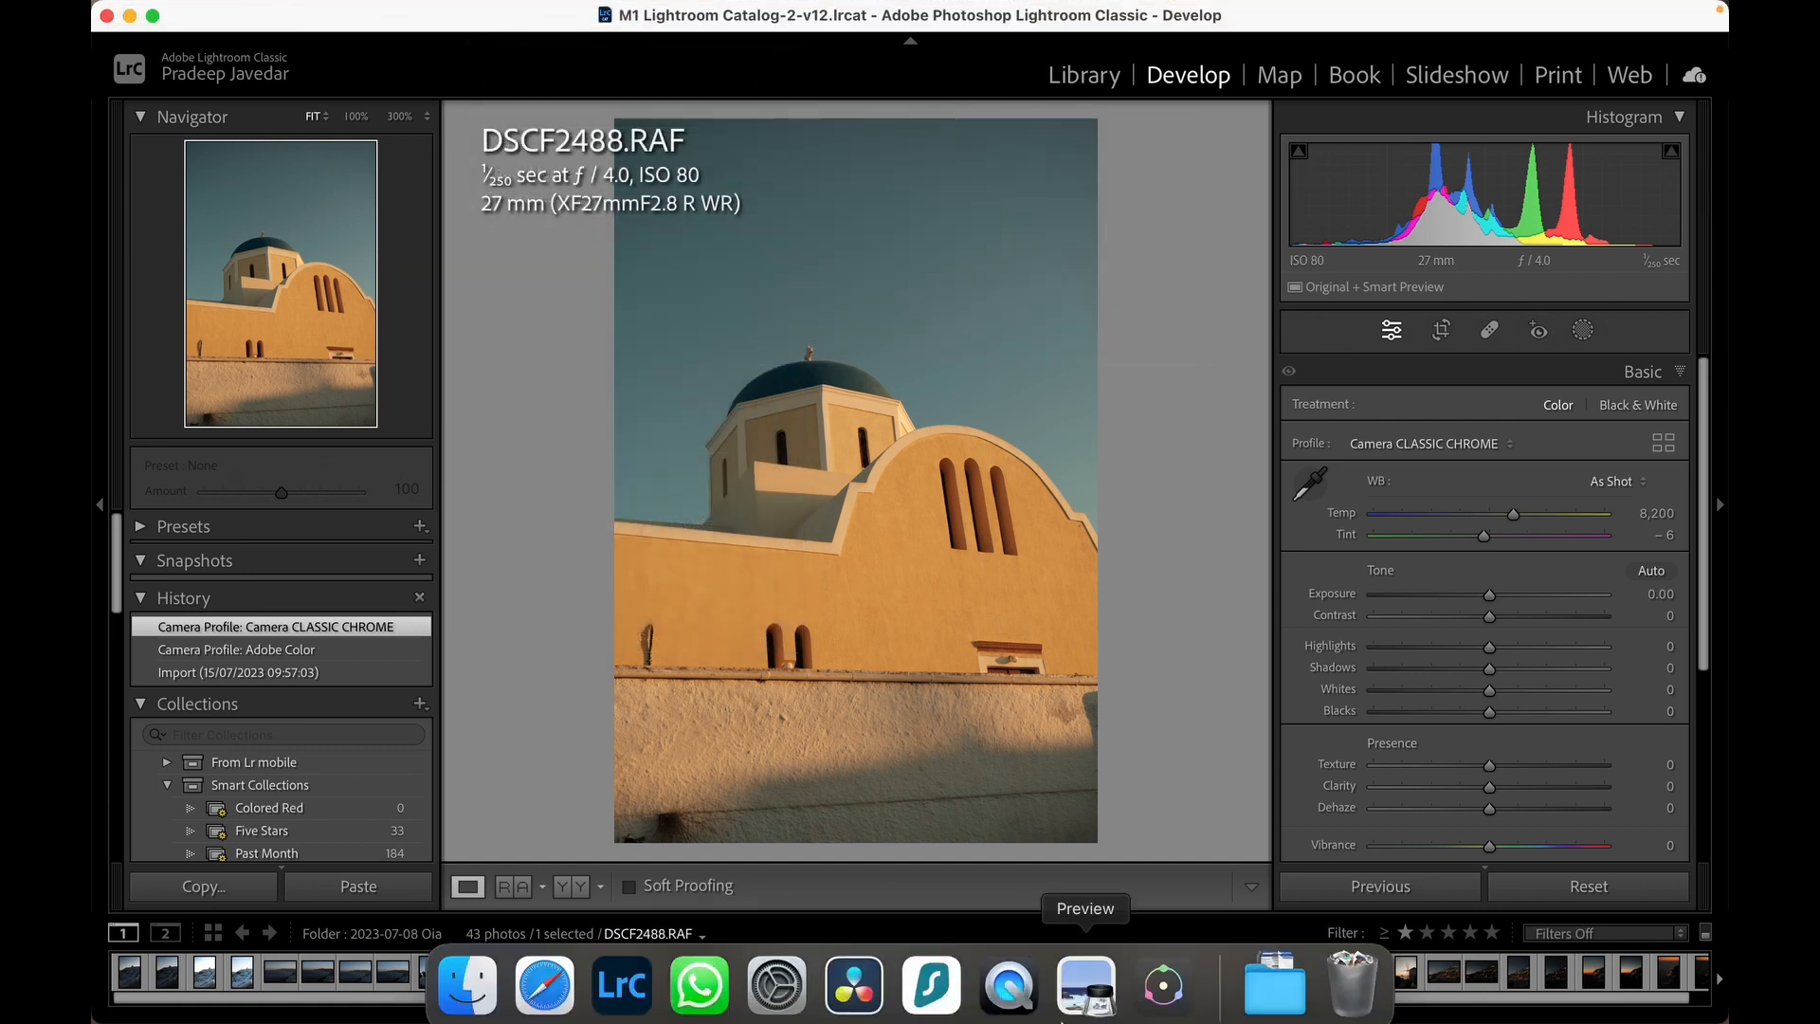
{"action": "left_click", "coordinate": [1158, 995]}
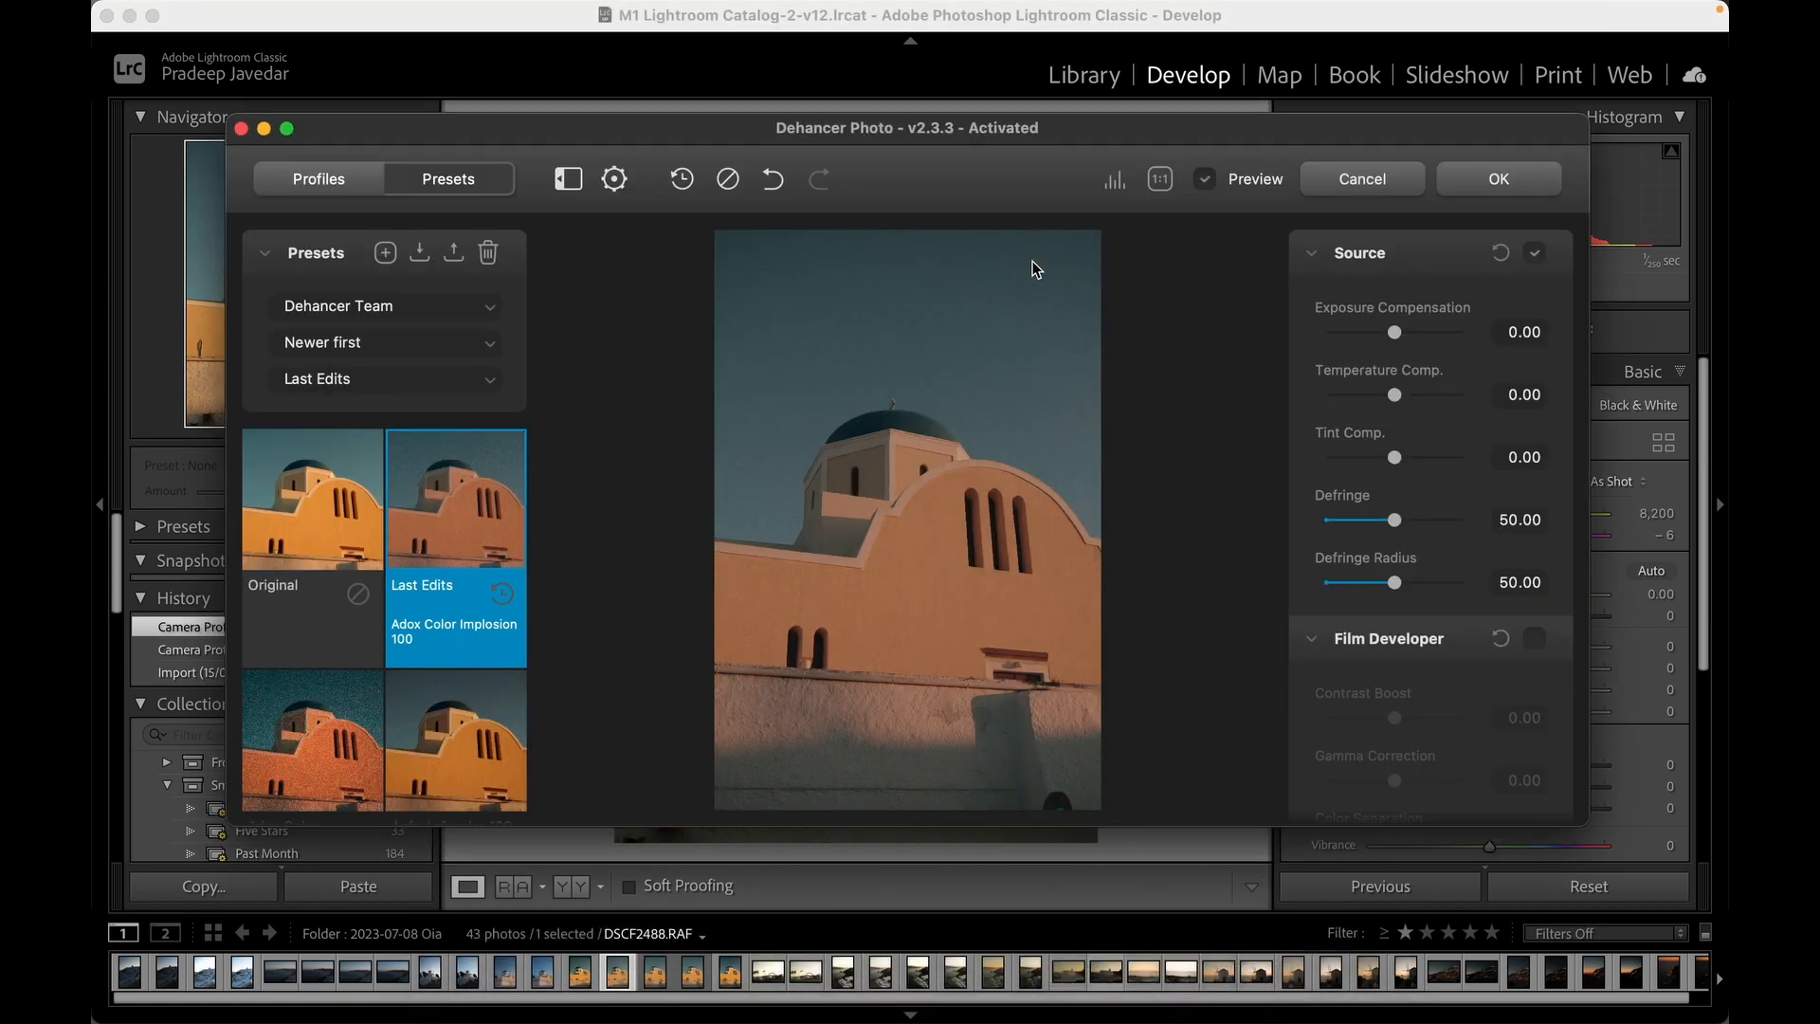
{"action": "double_click", "coordinate": [957, 127]}
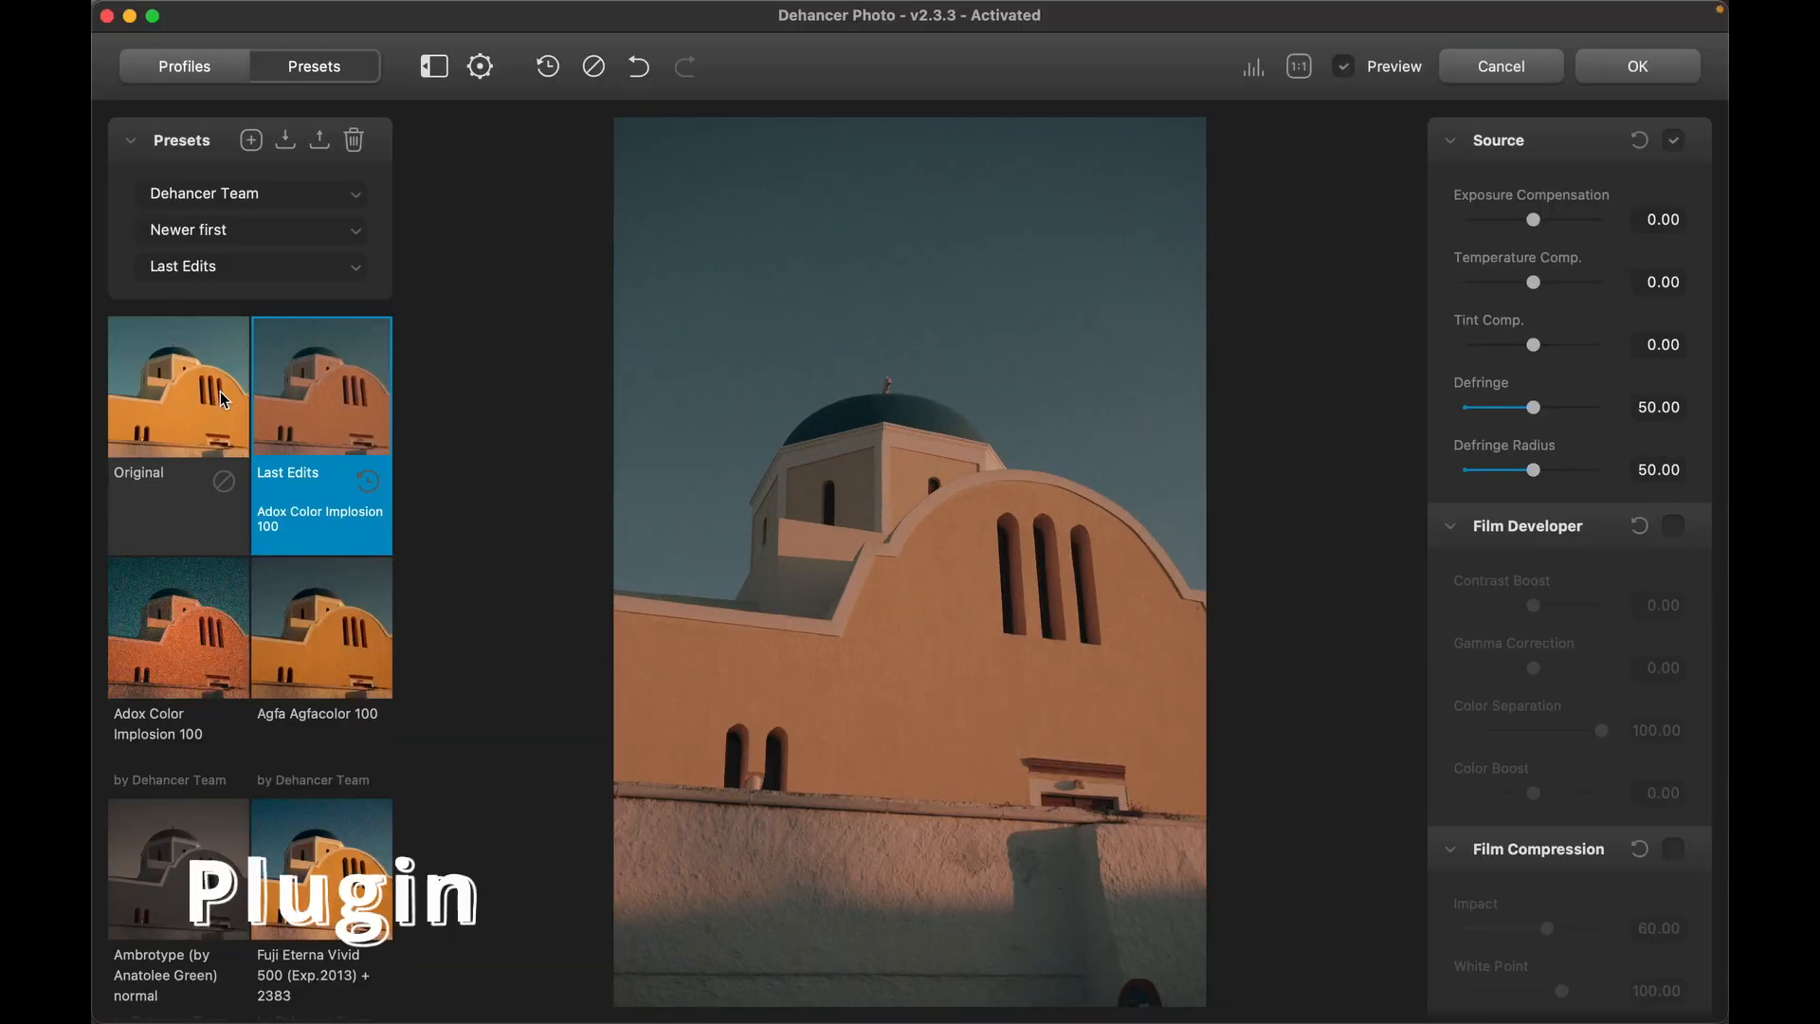
Apply the Original preset and set the Source exposure compensation to 0.13 and temperature compensation to 3.43.
{"action": "left_click", "coordinate": [223, 399]}
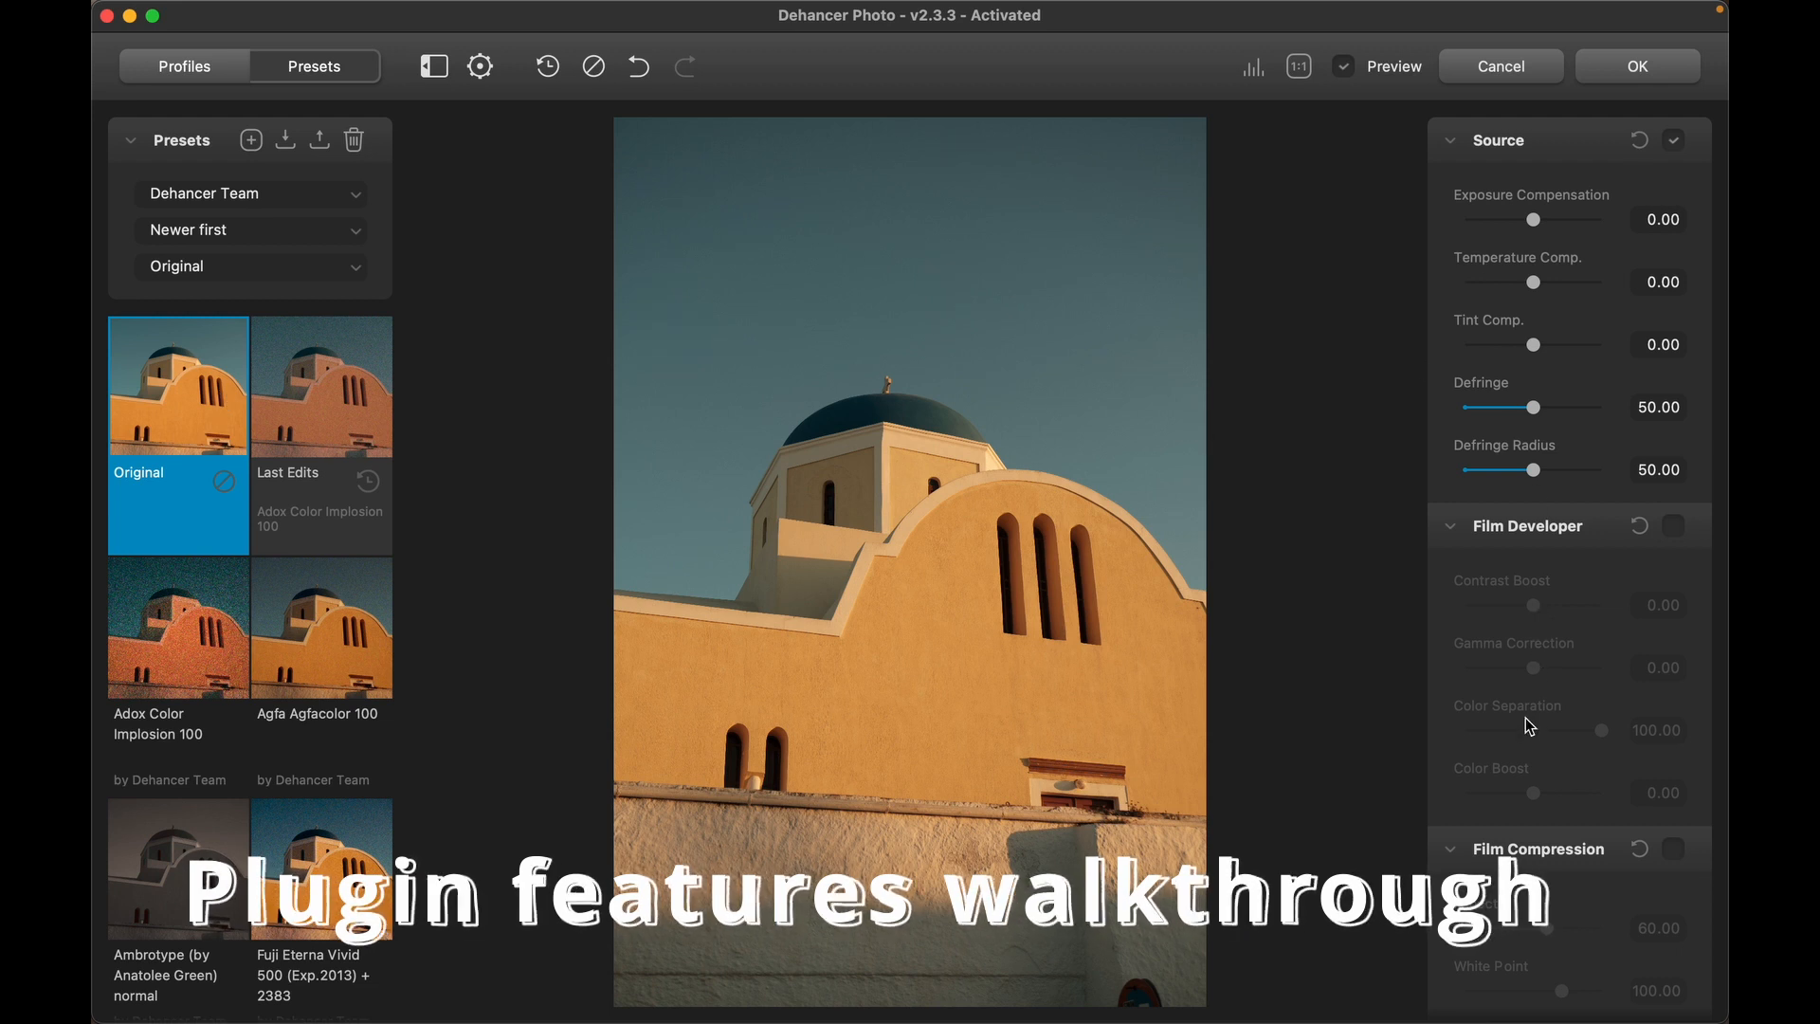
{"action": "left_click_drag", "start_coordinate": [1536, 223], "coordinate": [1536, 282]}
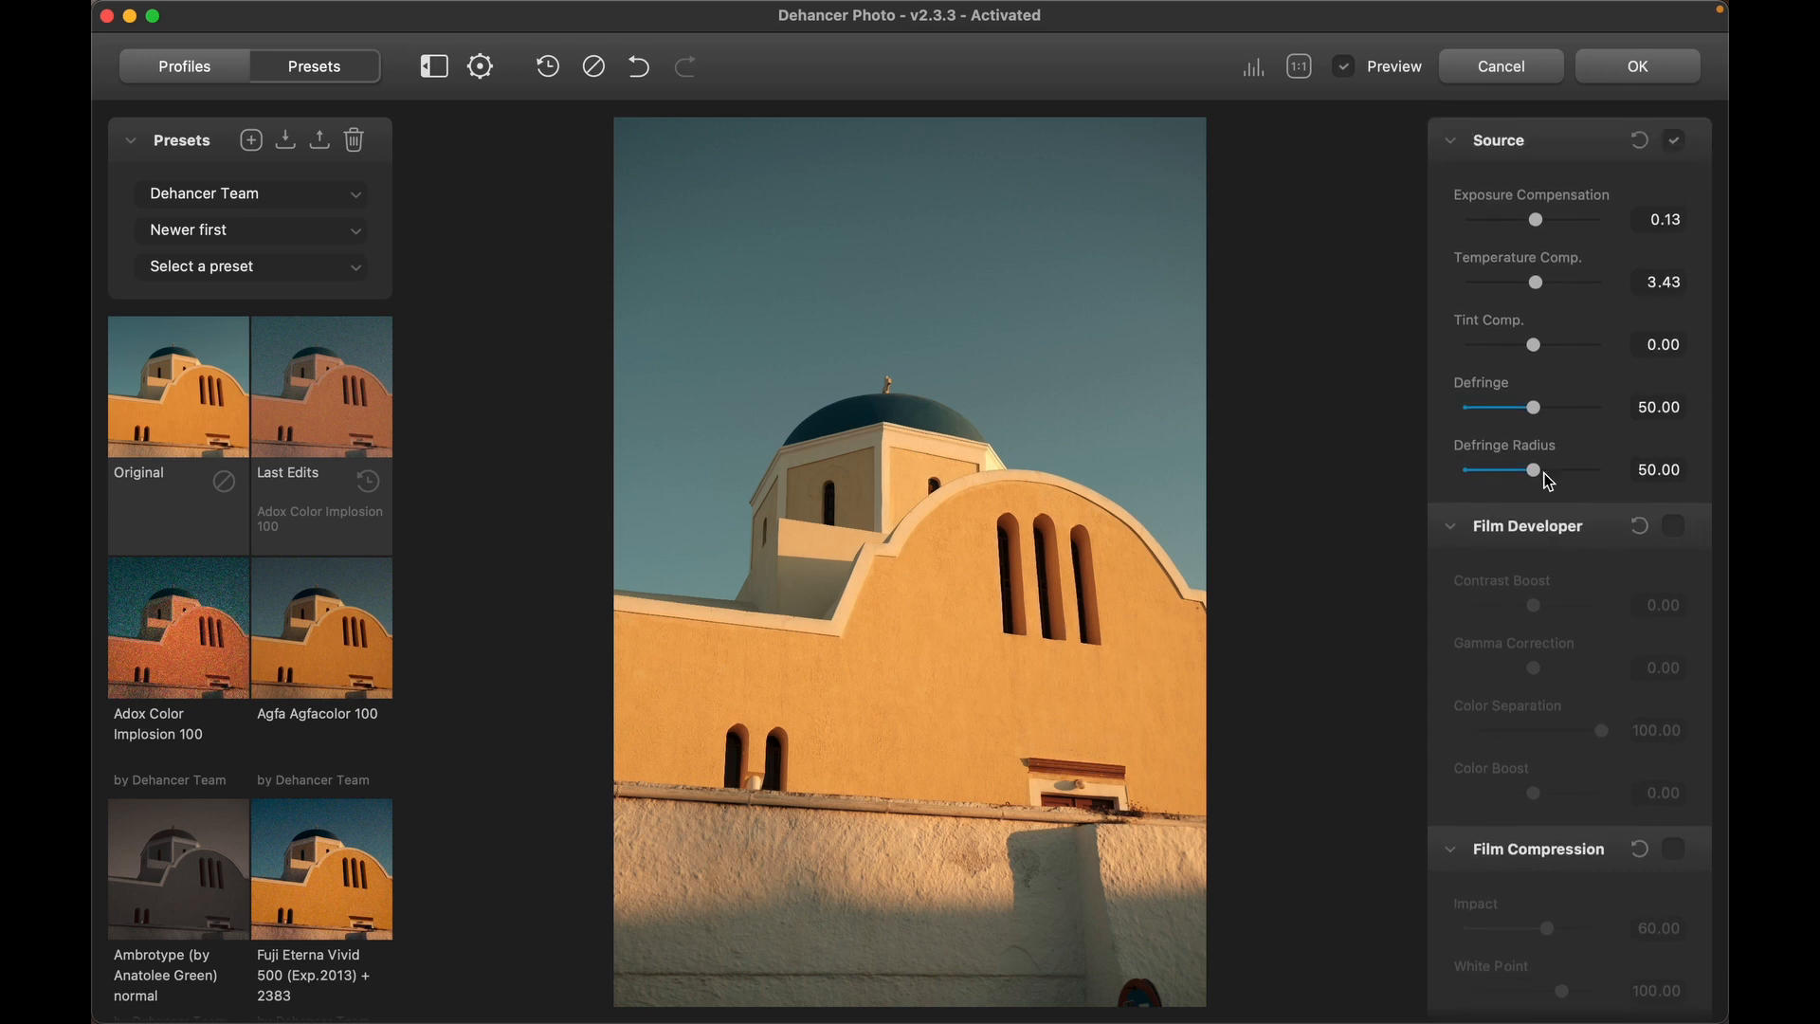
{"action": "left_click", "coordinate": [1458, 154]}
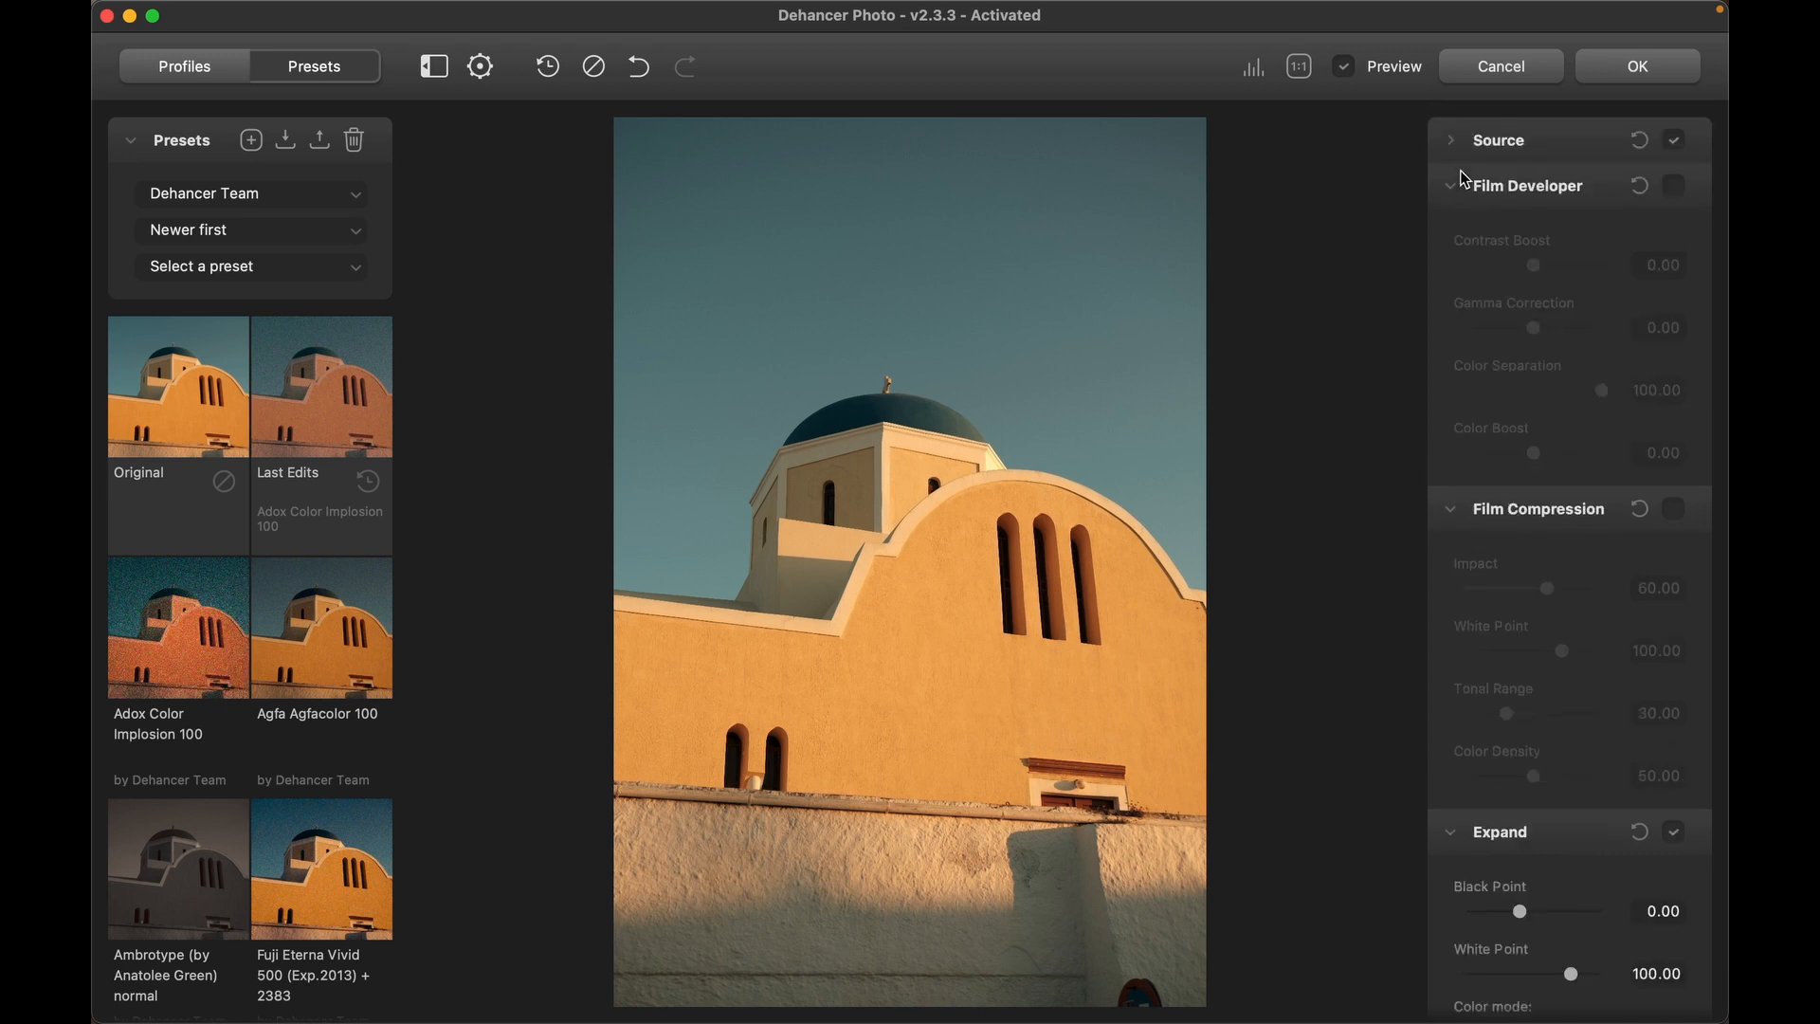
Enable Film Developer with gamma correction 3.65 and color boost 2.51, and turn on Film Compression.
{"action": "left_click", "coordinate": [1673, 186]}
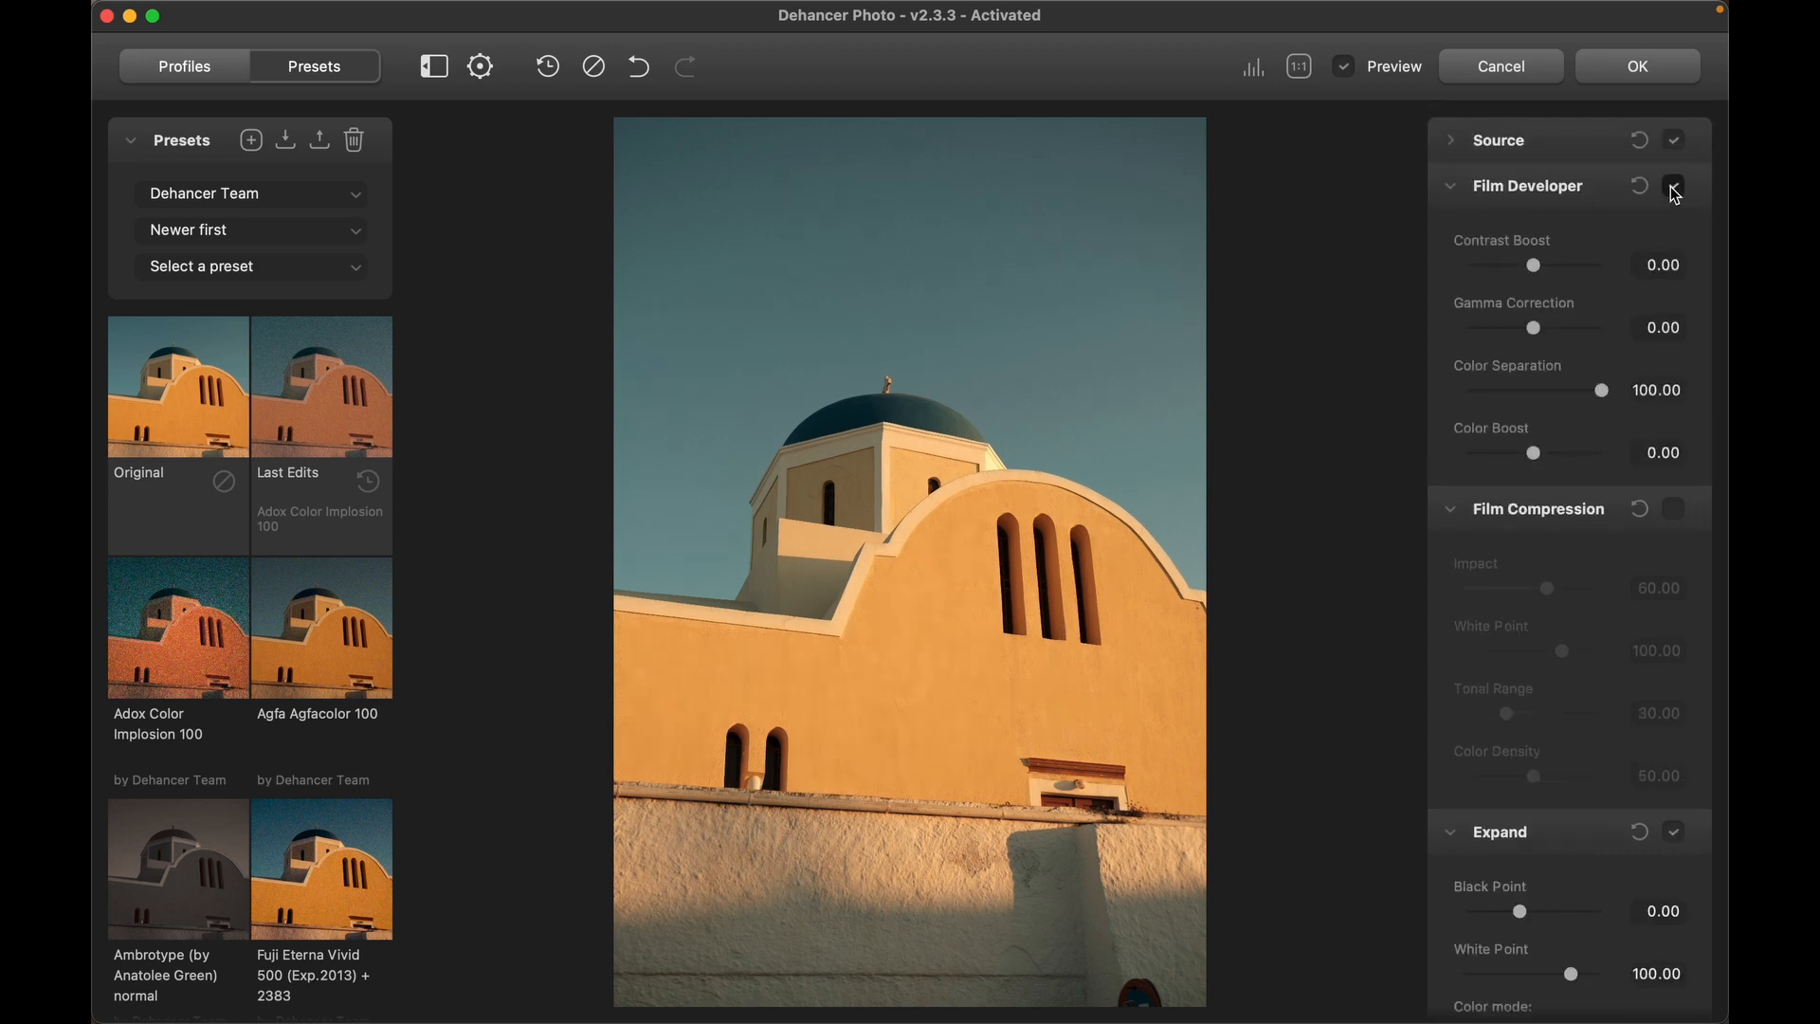
{"action": "left_click_drag", "start_coordinate": [1534, 328], "coordinate": [1538, 328]}
{"action": "mouse_move", "coordinate": [1535, 453]}
{"action": "left_mouse_down"}
{"action": "mouse_move", "coordinate": [1579, 456]}
{"action": "mouse_move", "coordinate": [1545, 455]}
{"action": "left_mouse_up"}
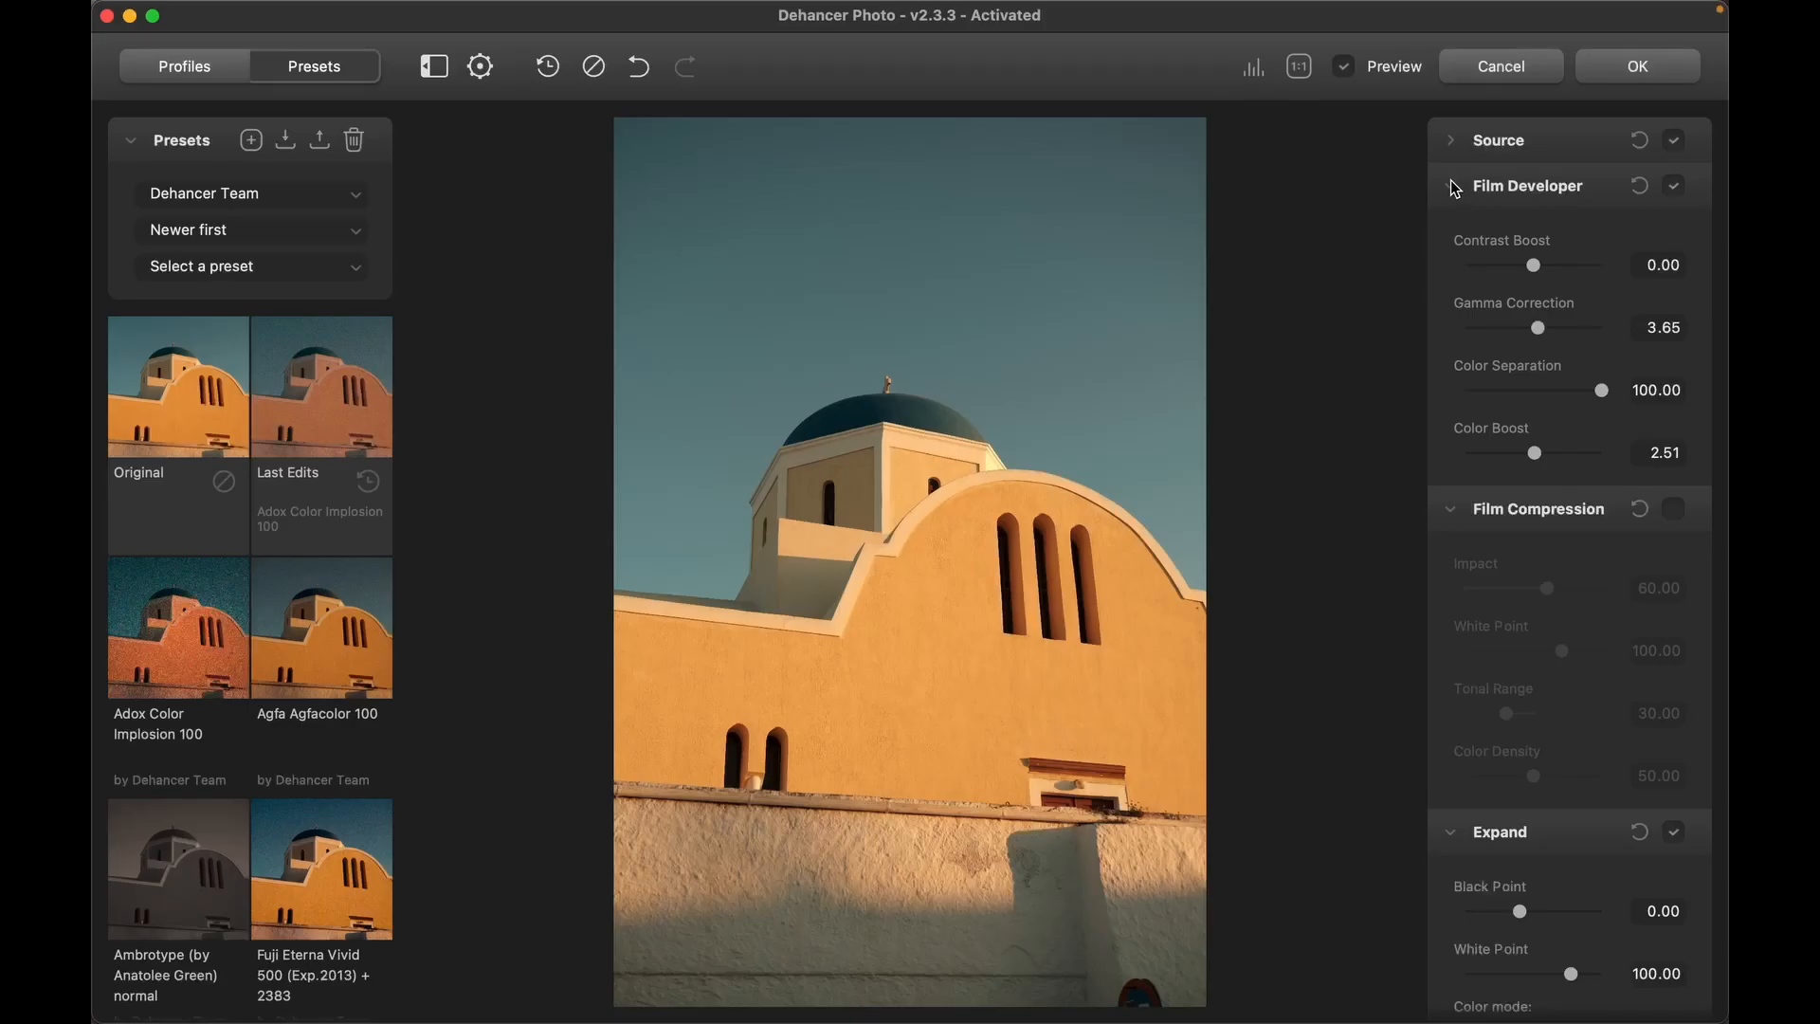
{"action": "left_click", "coordinate": [1455, 189]}
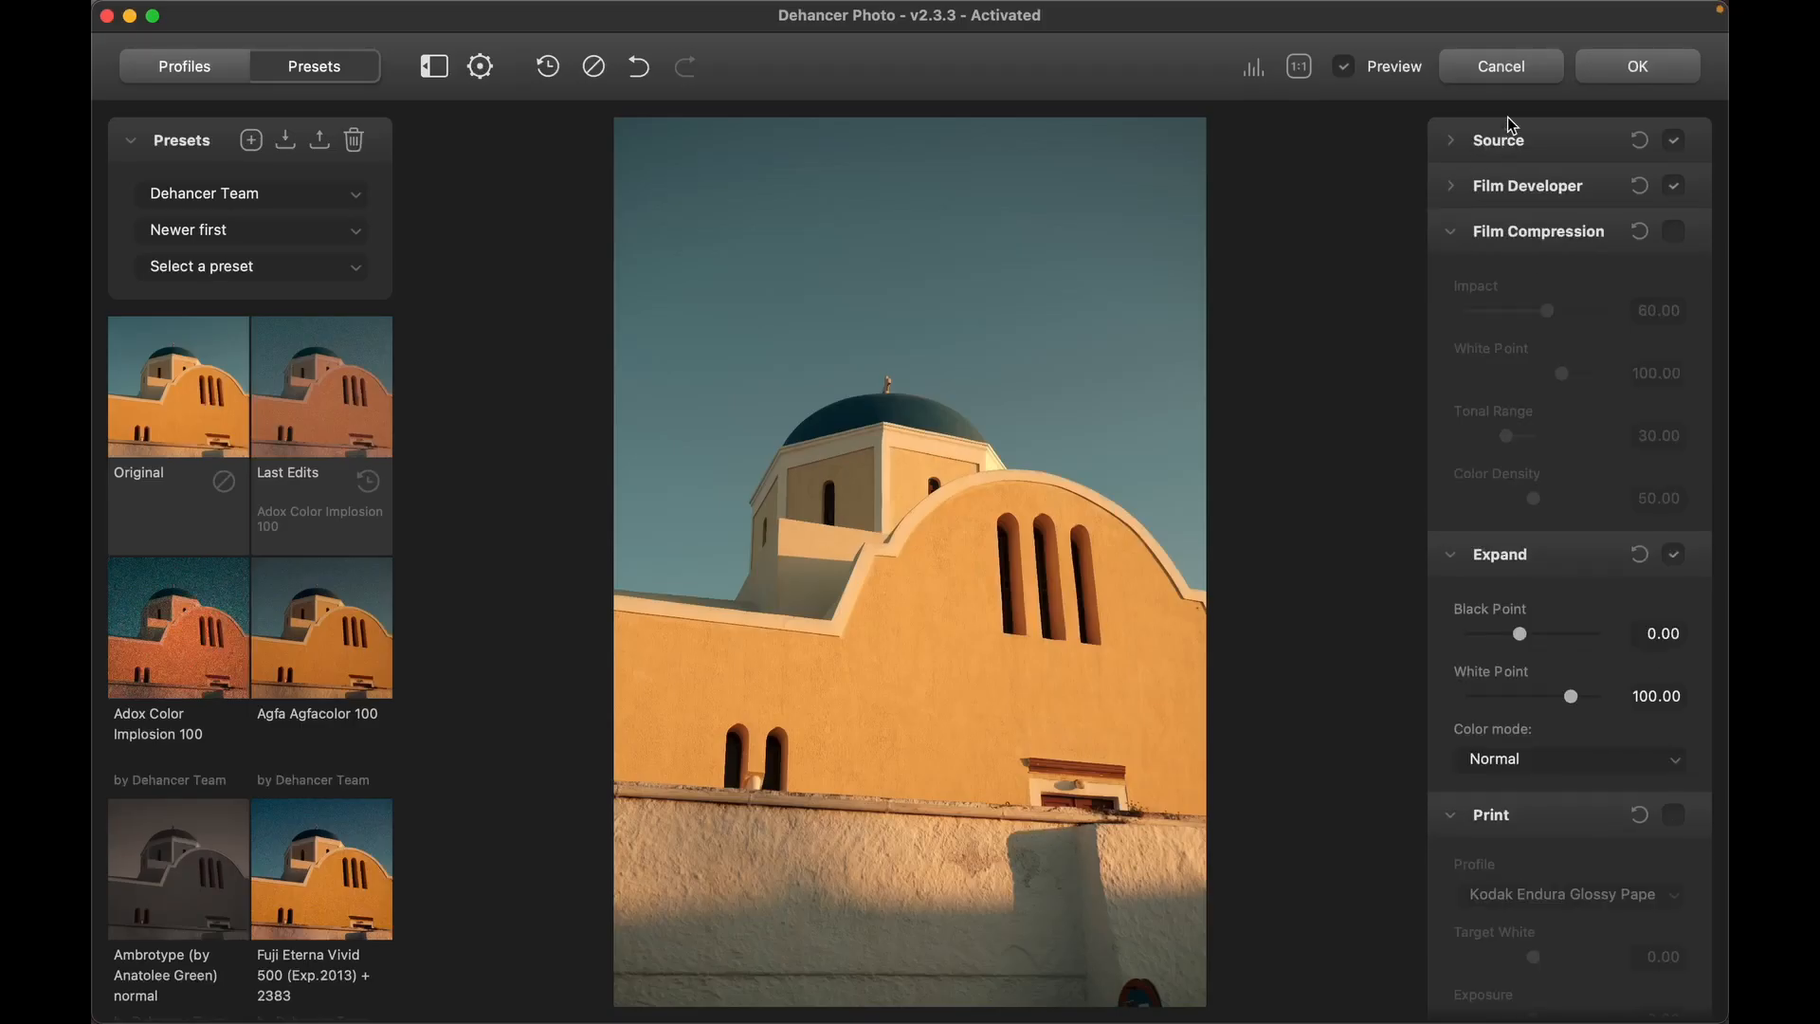
{"action": "left_click", "coordinate": [1673, 231]}
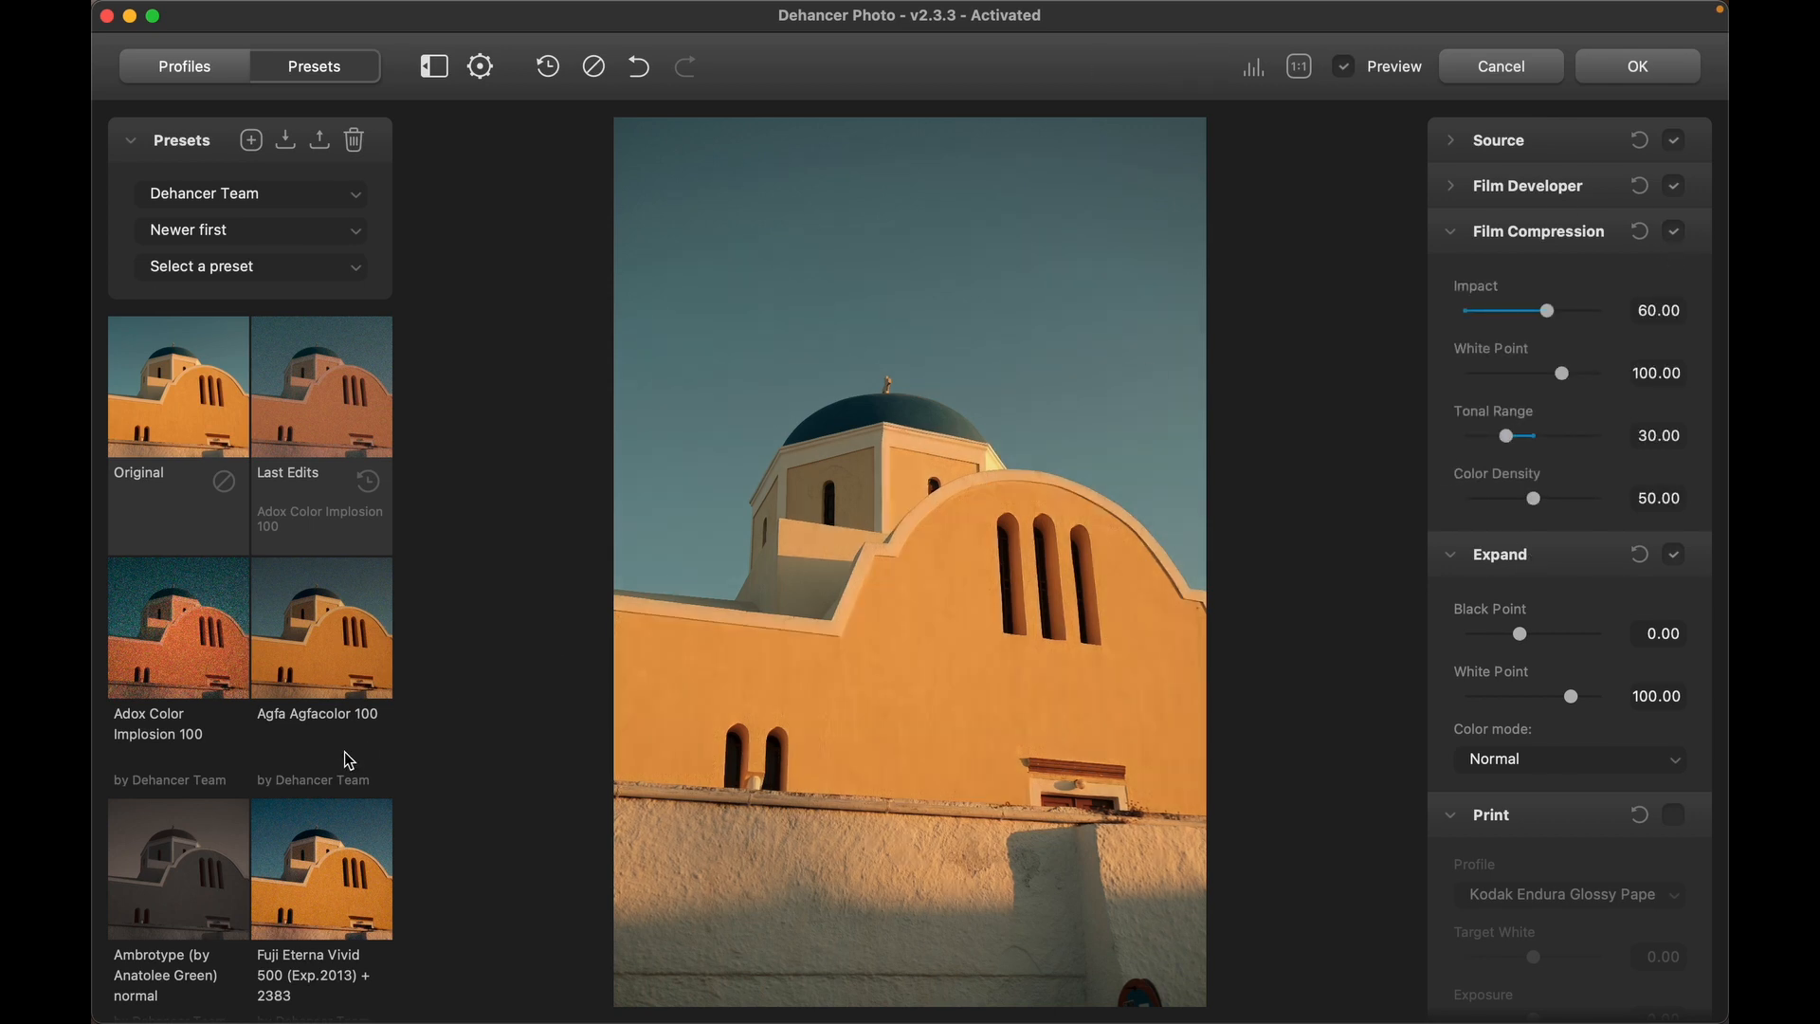
Browse the Dehancer Team presets, try Kodak Eastman Double-X 5222, and examine its grain up close on the church photo.
{"action": "scroll", "coordinate": [360, 746], "scroll_direction": "down", "scroll_amount": 5}
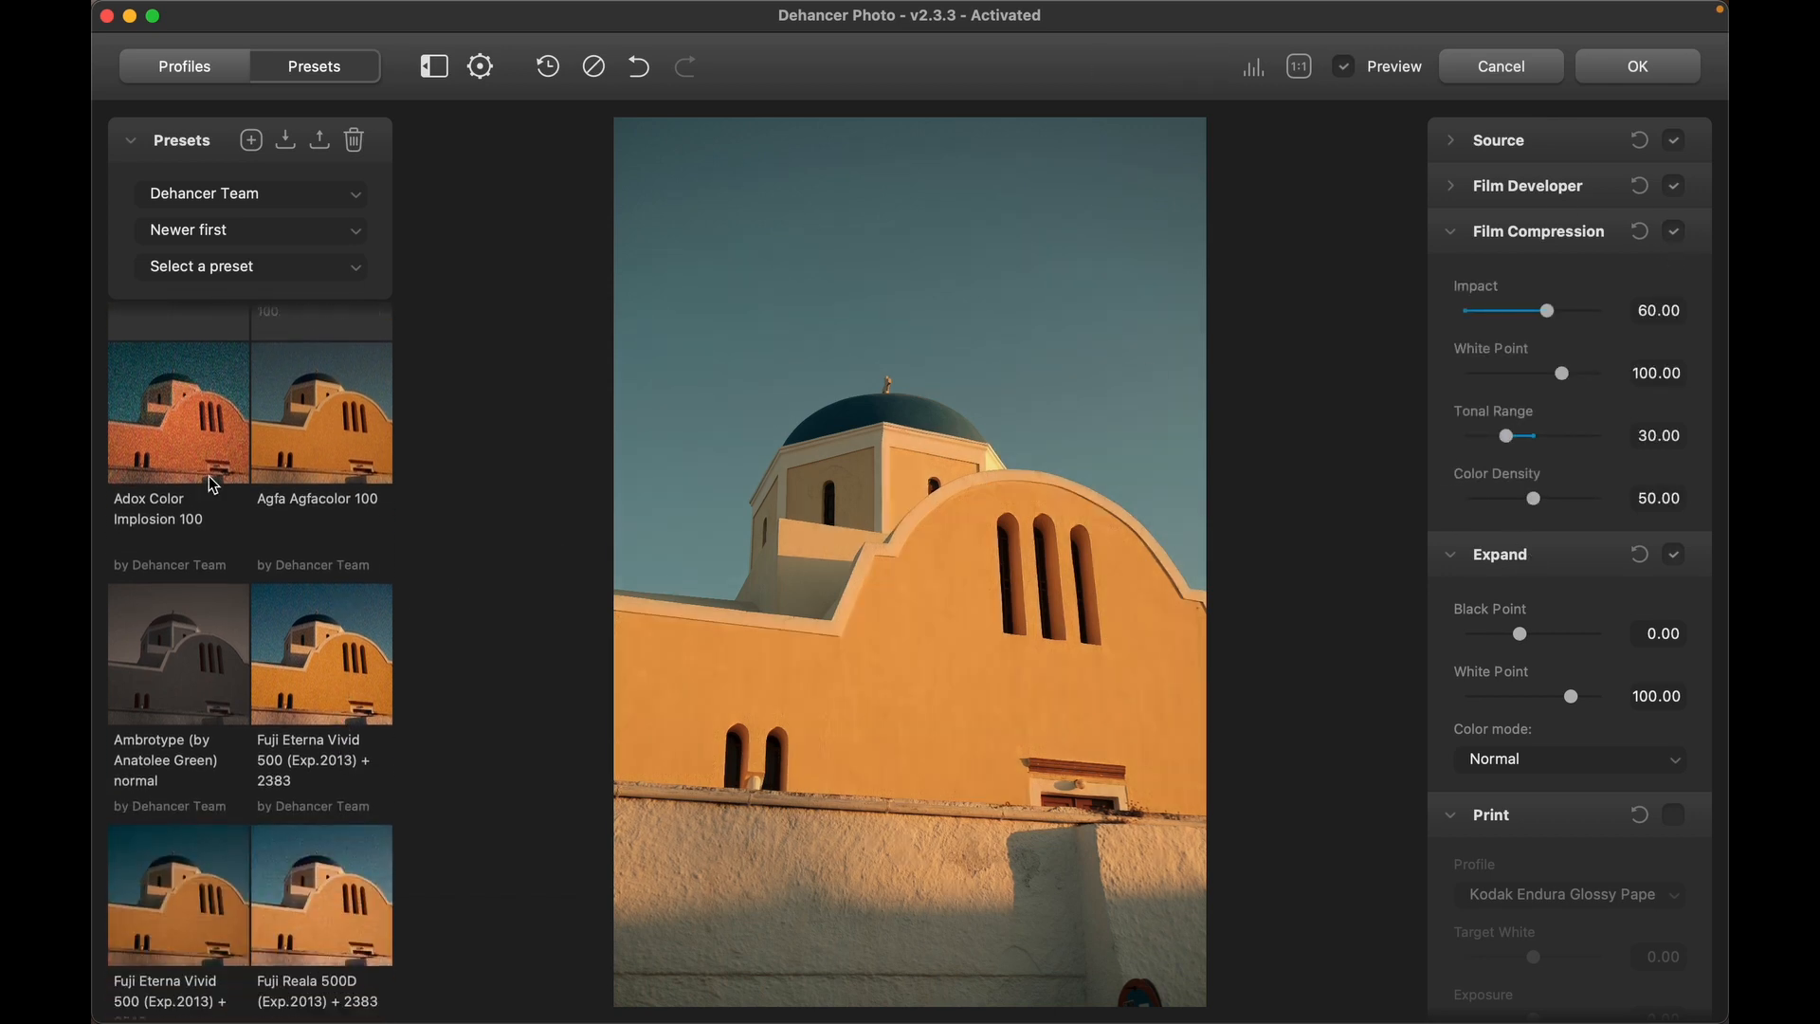
{"action": "scroll", "coordinate": [194, 550], "scroll_direction": "down", "scroll_amount": 2}
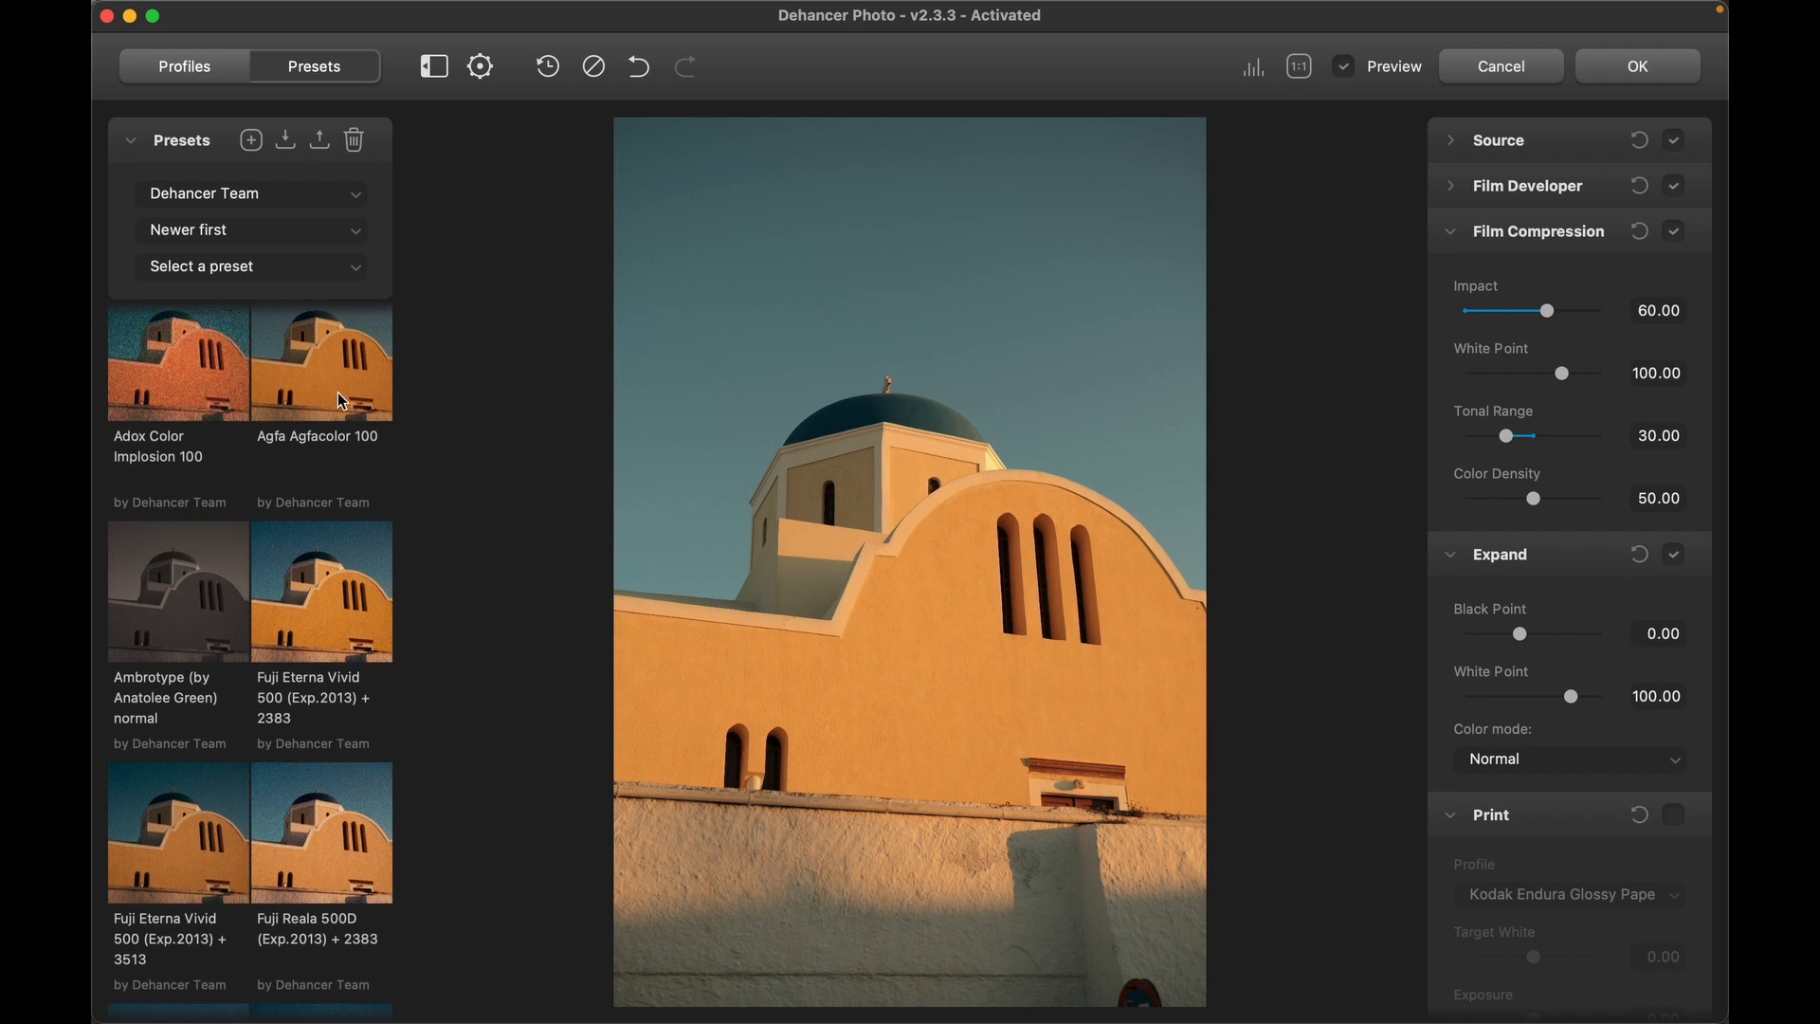
{"action": "scroll", "coordinate": [348, 493], "scroll_direction": "down", "scroll_amount": 3}
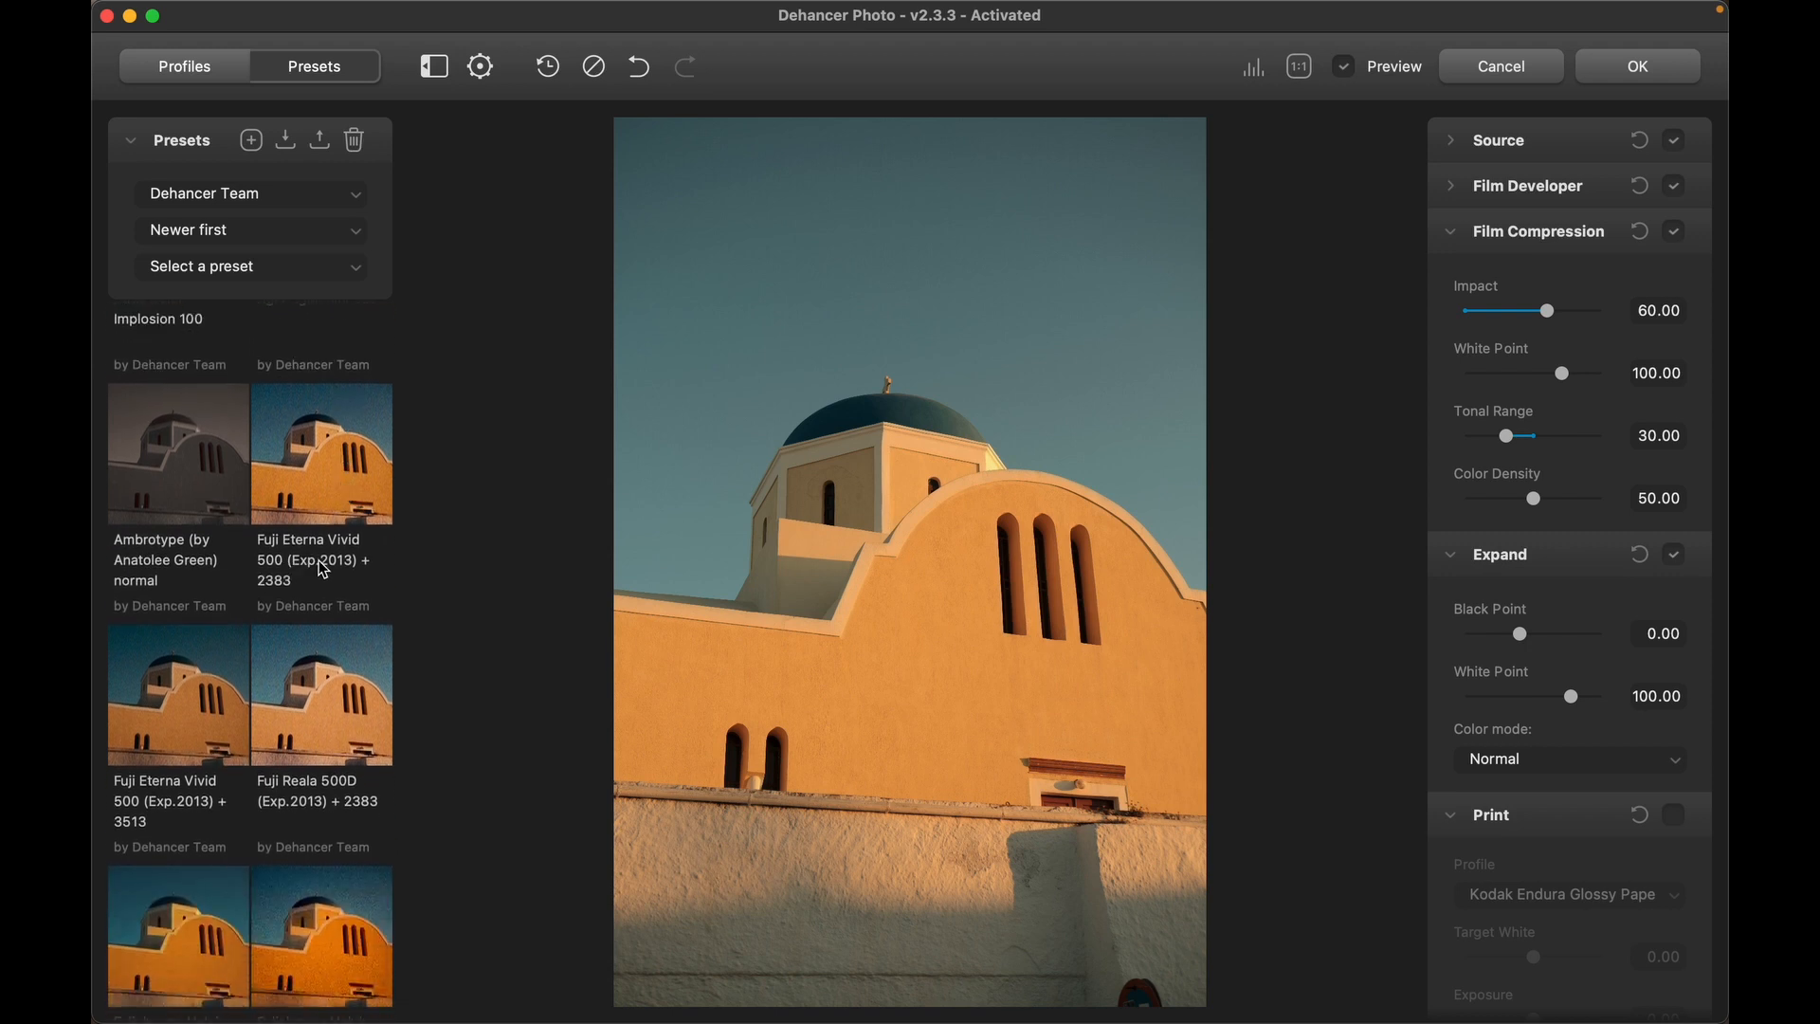
{"action": "scroll", "coordinate": [305, 597], "scroll_direction": "down", "scroll_amount": 3}
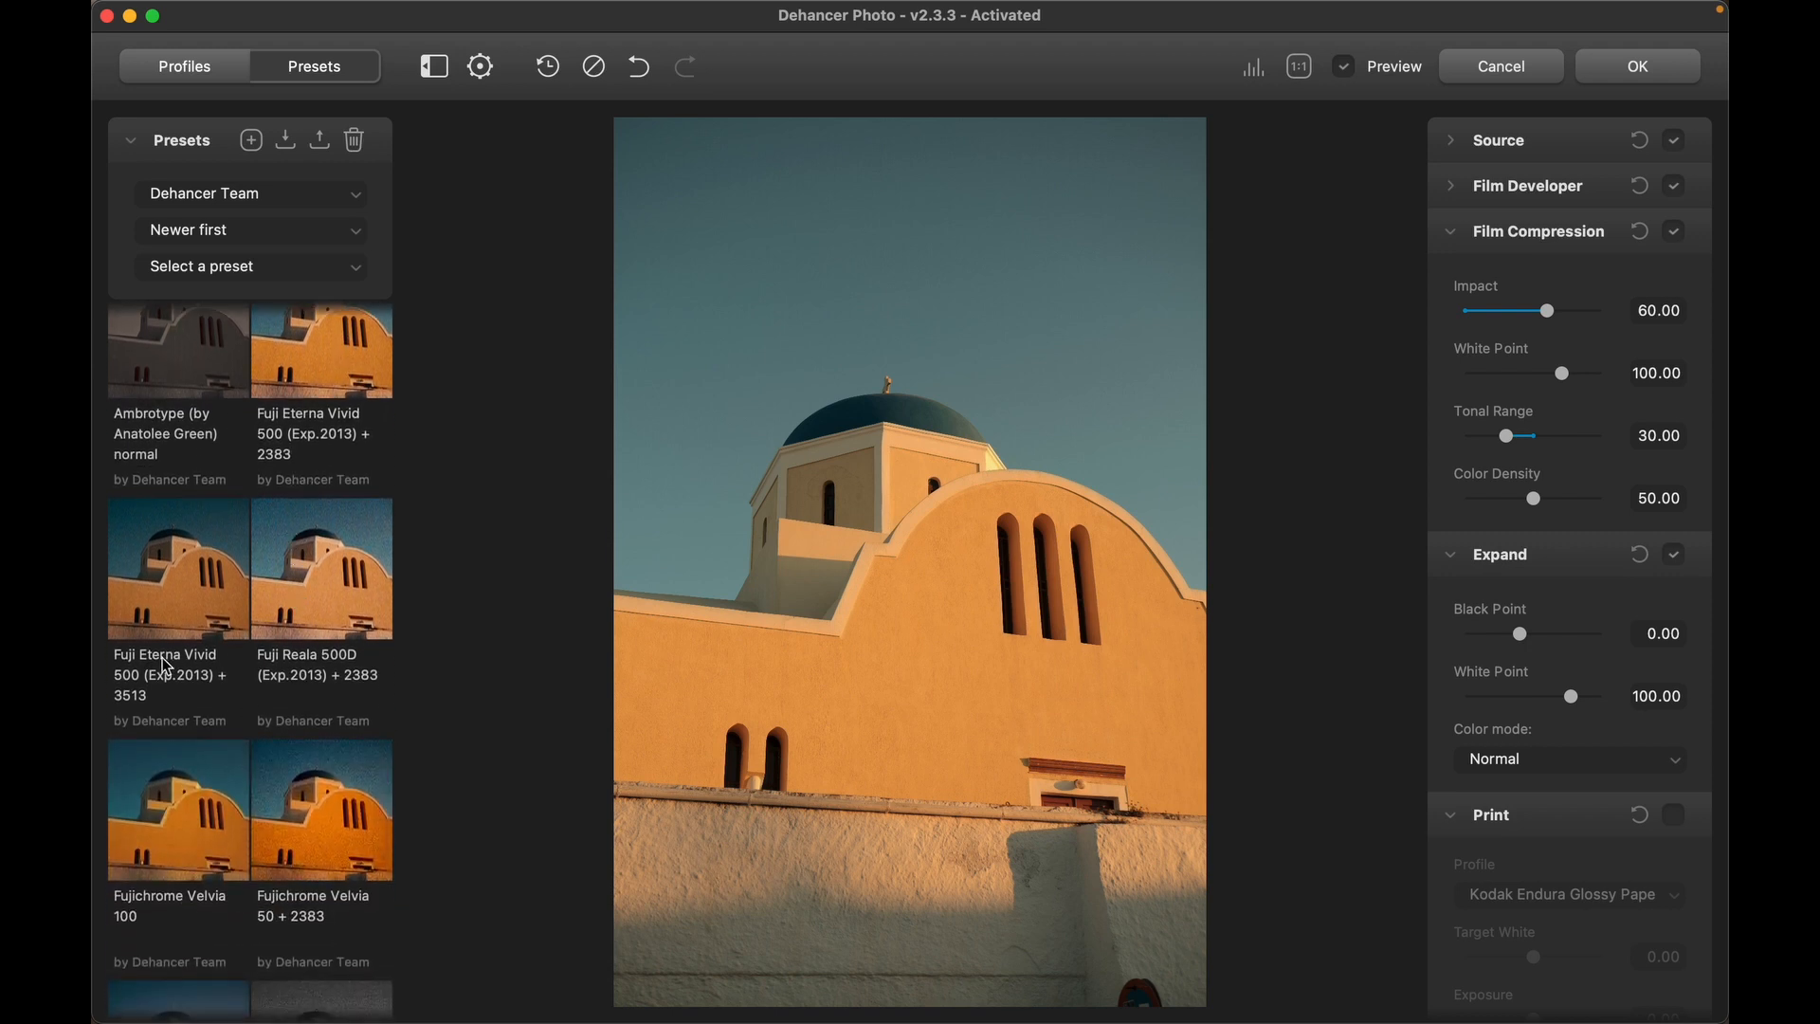
{"action": "scroll", "coordinate": [285, 671], "scroll_direction": "down", "scroll_amount": 5}
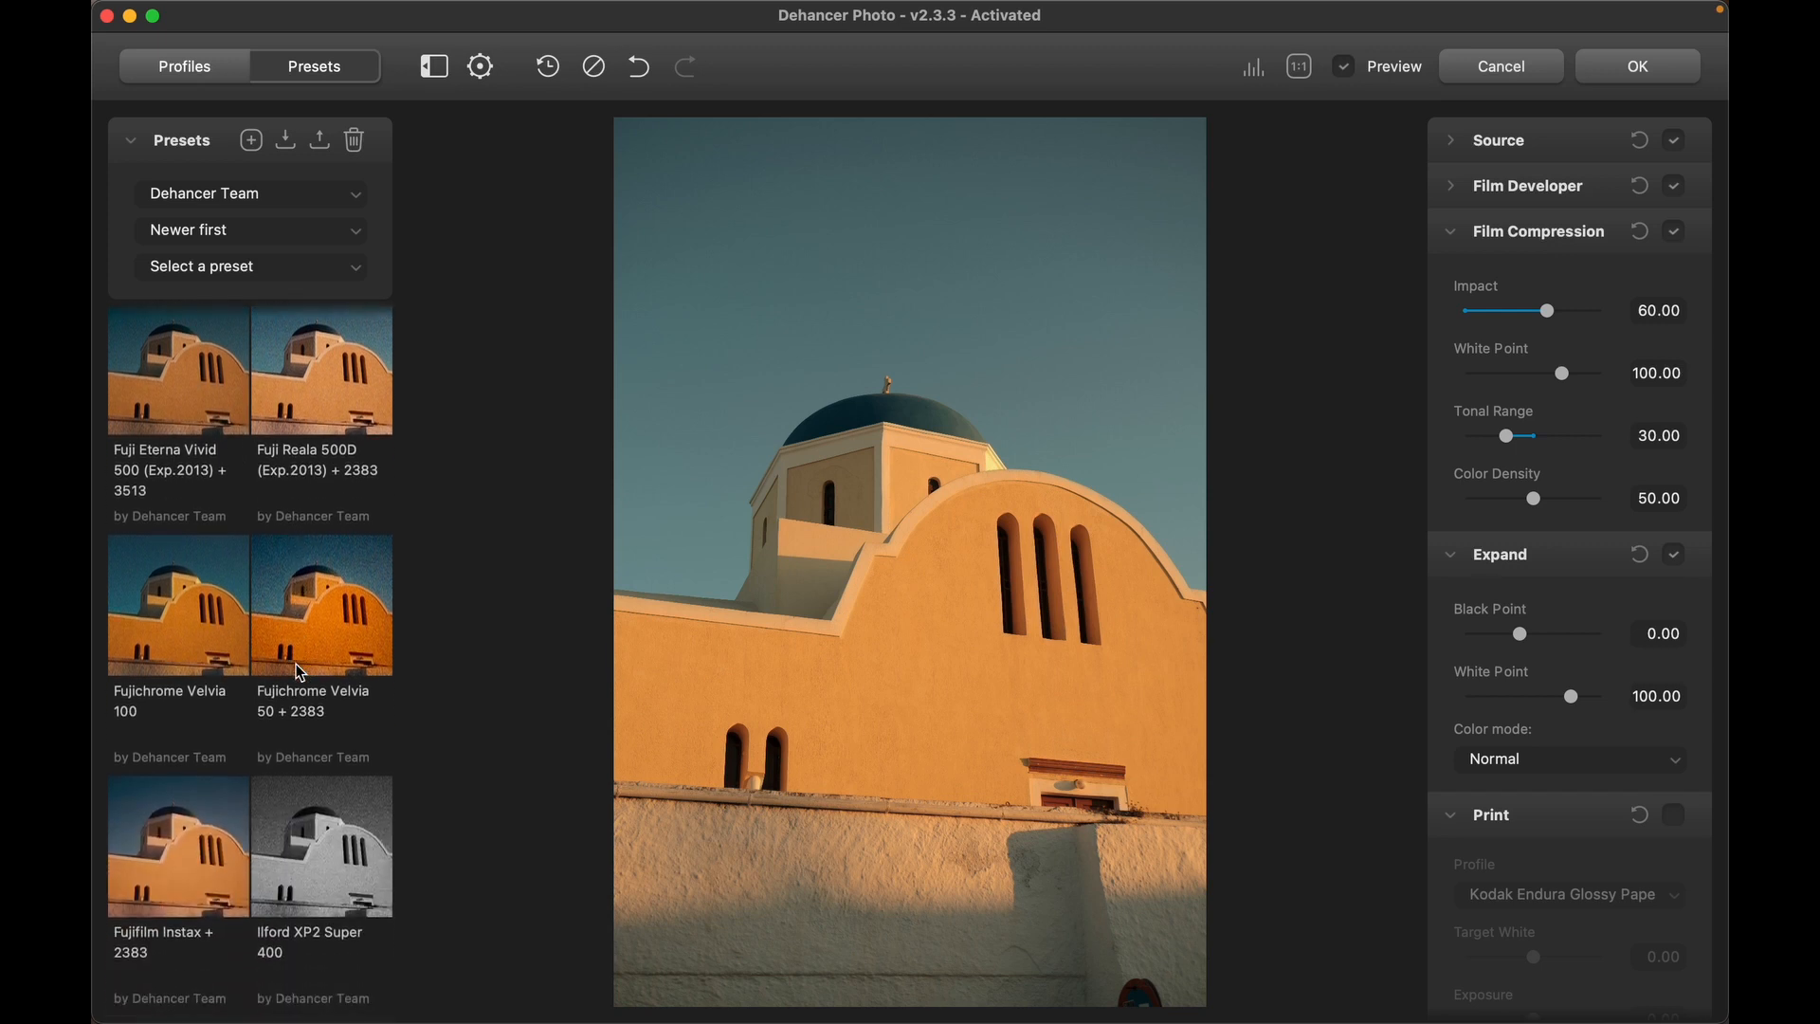
{"action": "scroll", "coordinate": [300, 672], "scroll_direction": "down", "scroll_amount": 12}
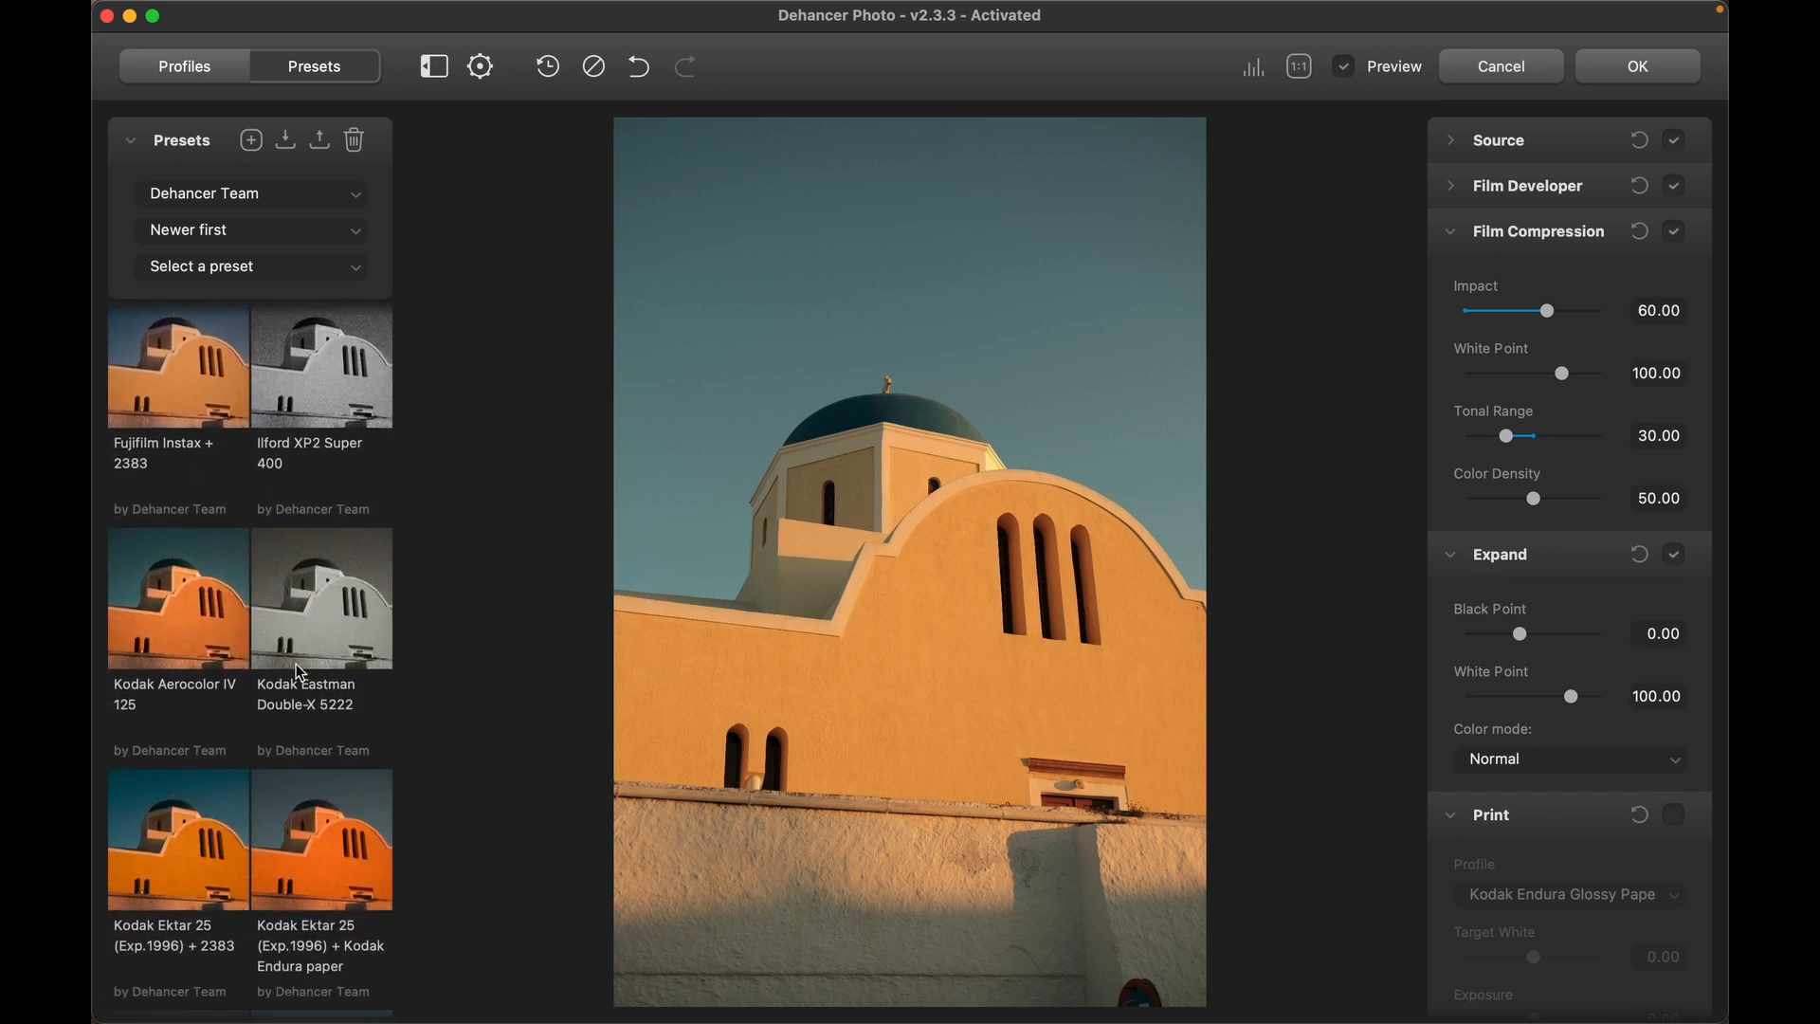
{"action": "scroll", "coordinate": [301, 672], "scroll_direction": "down", "scroll_amount": 3}
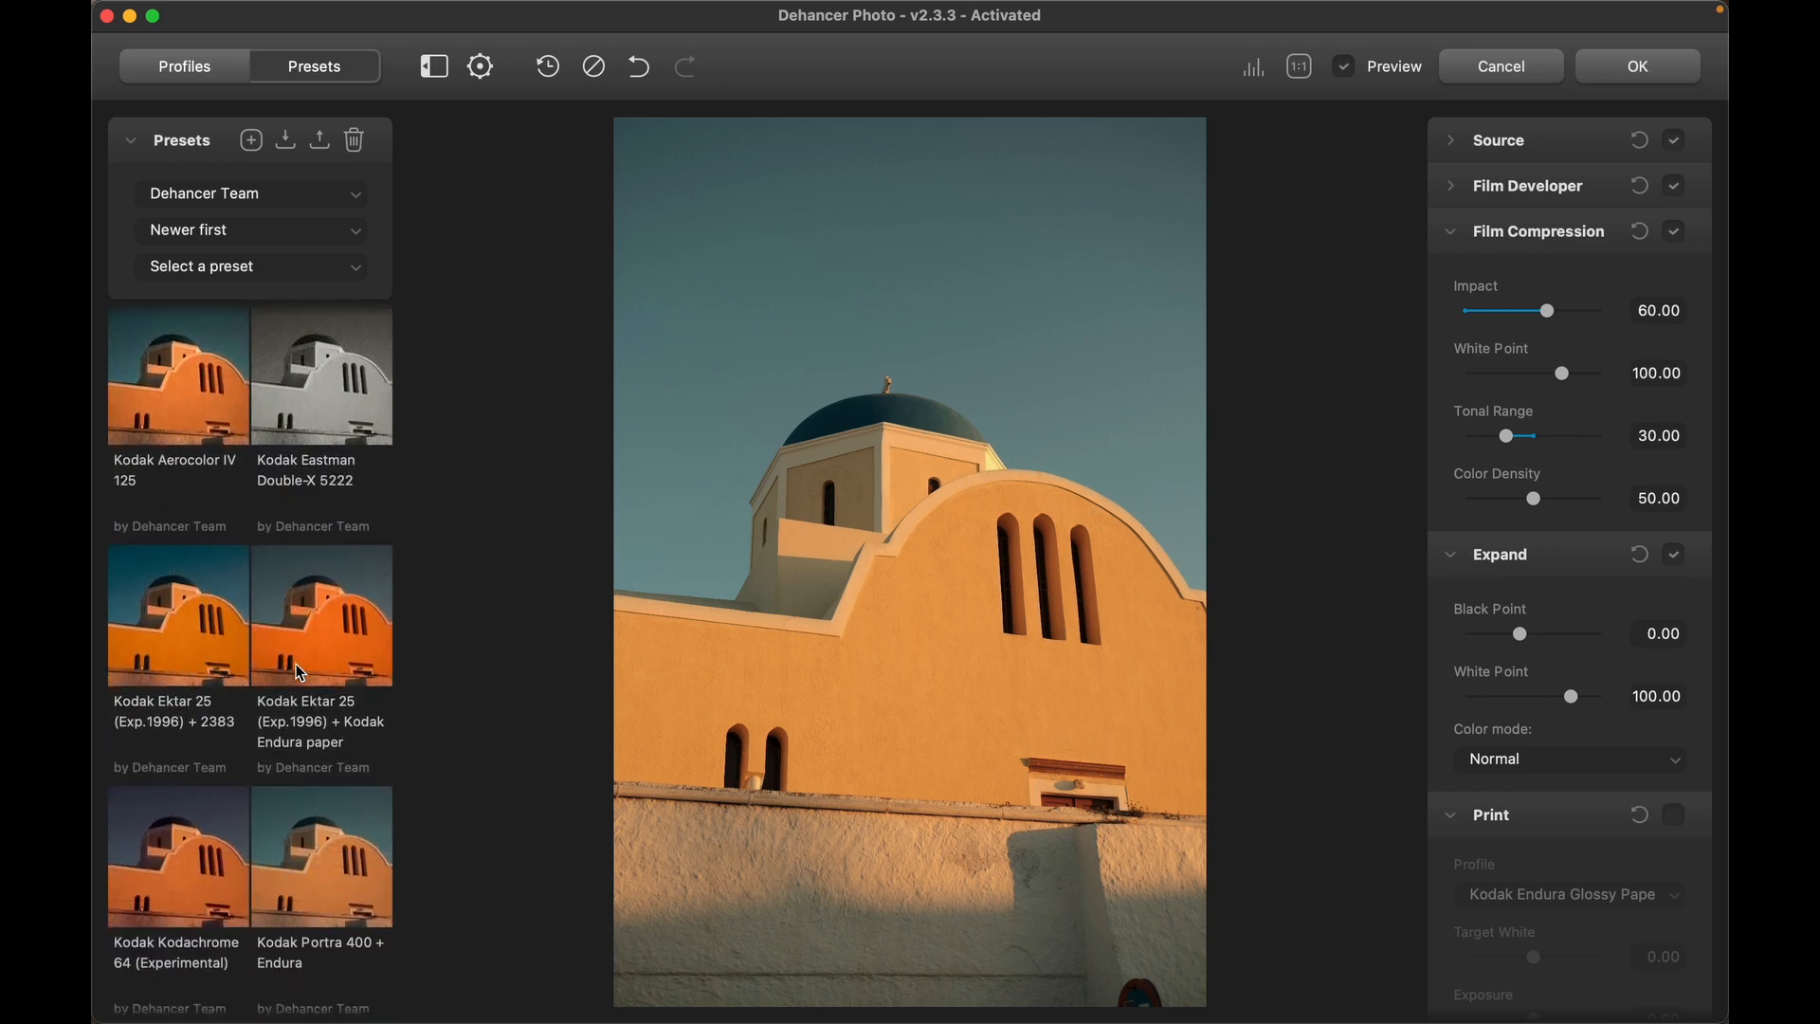
{"action": "left_click", "coordinate": [307, 371]}
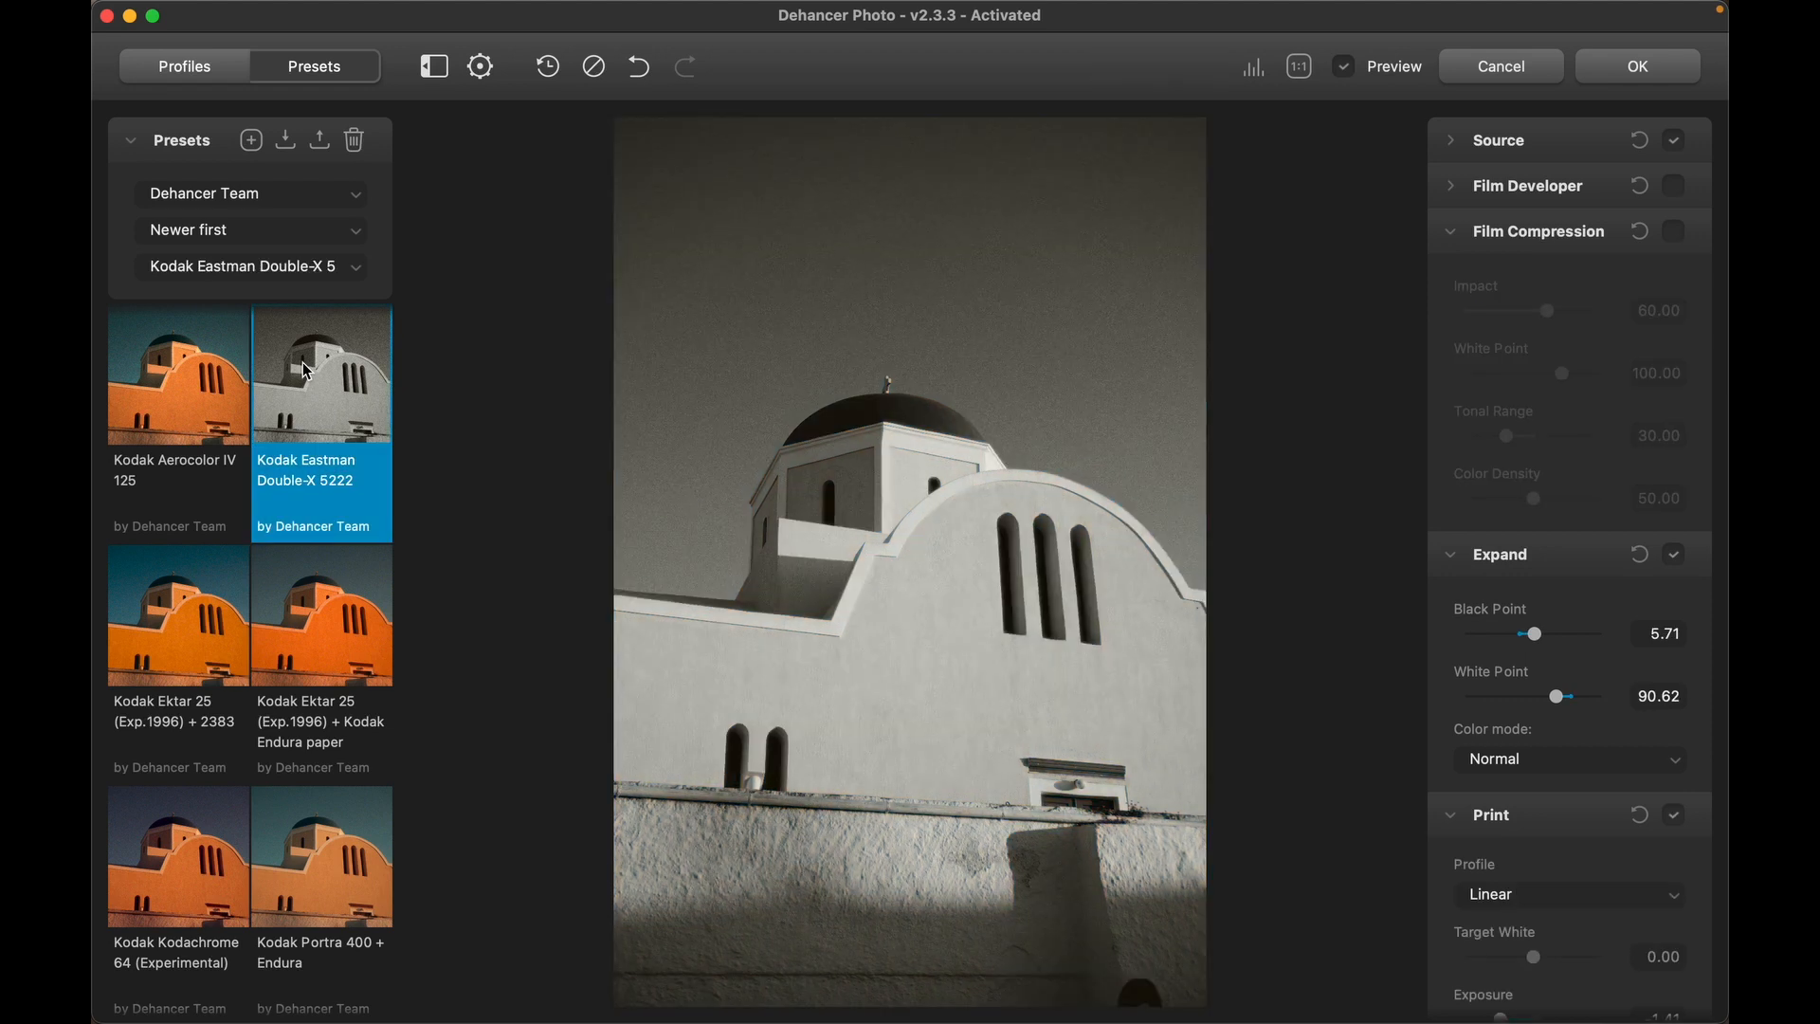
{"action": "left_click", "coordinate": [837, 524]}
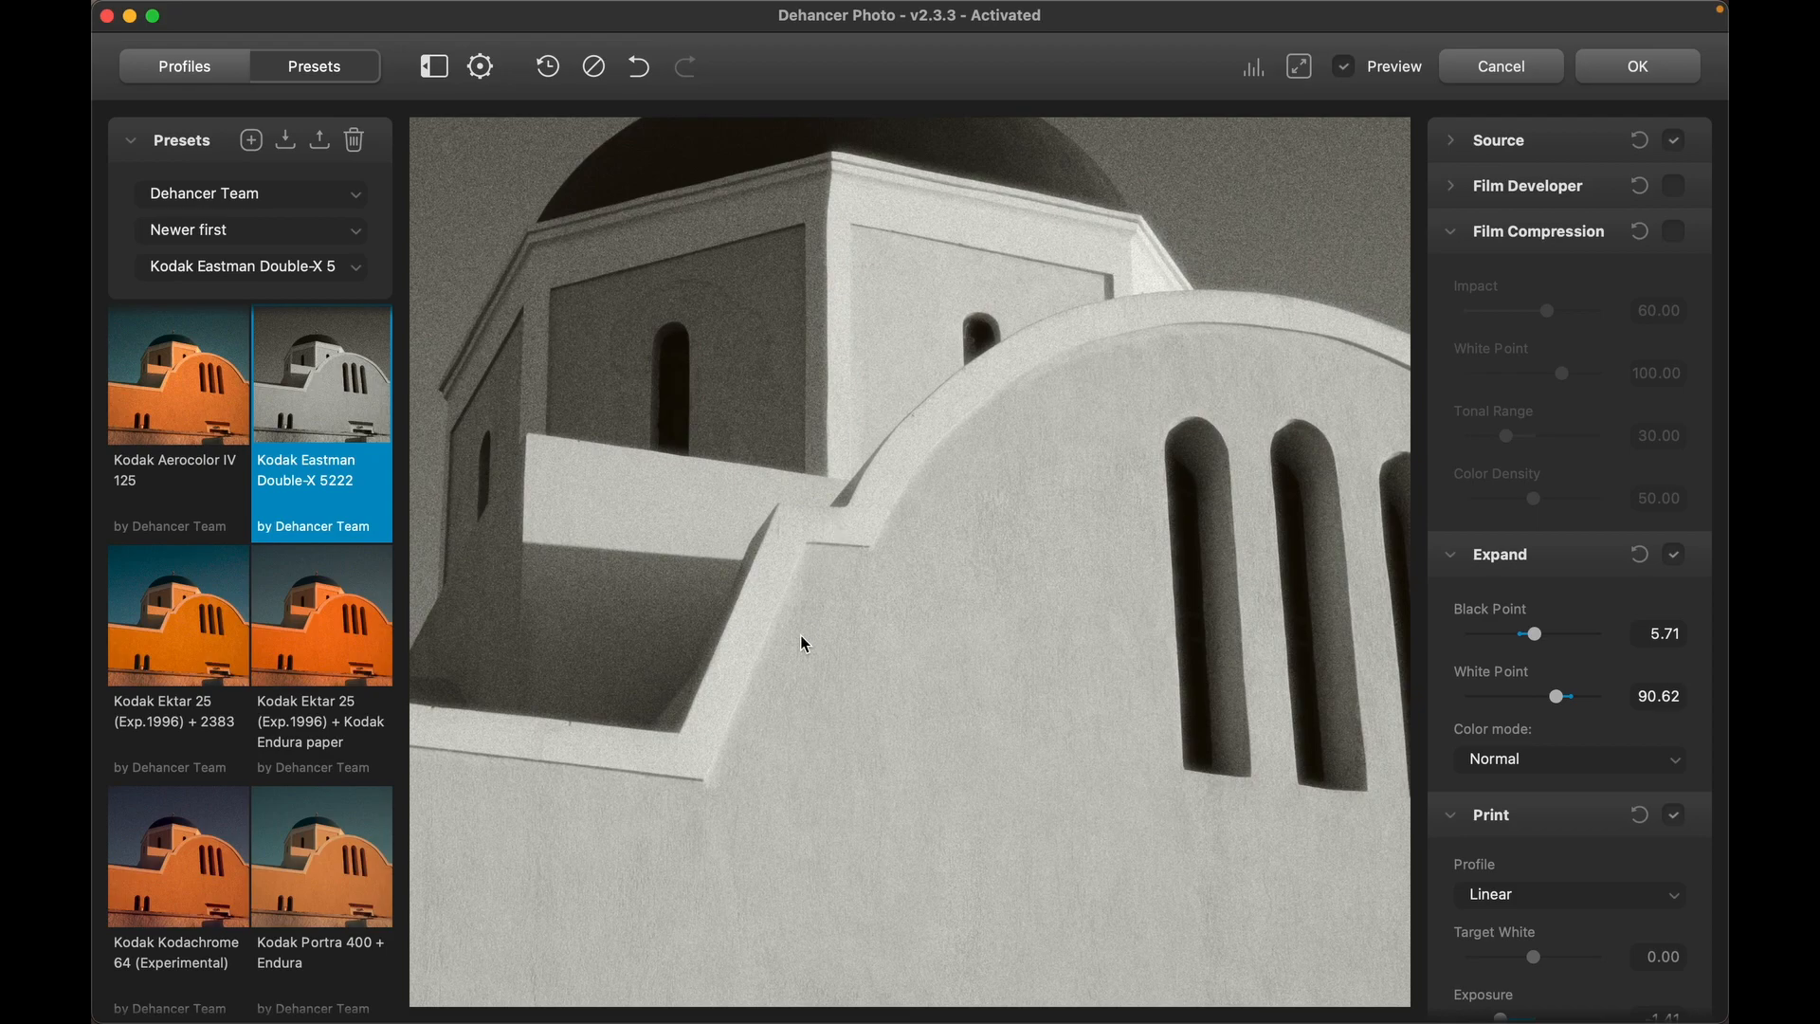
{"action": "left_click", "coordinate": [804, 643]}
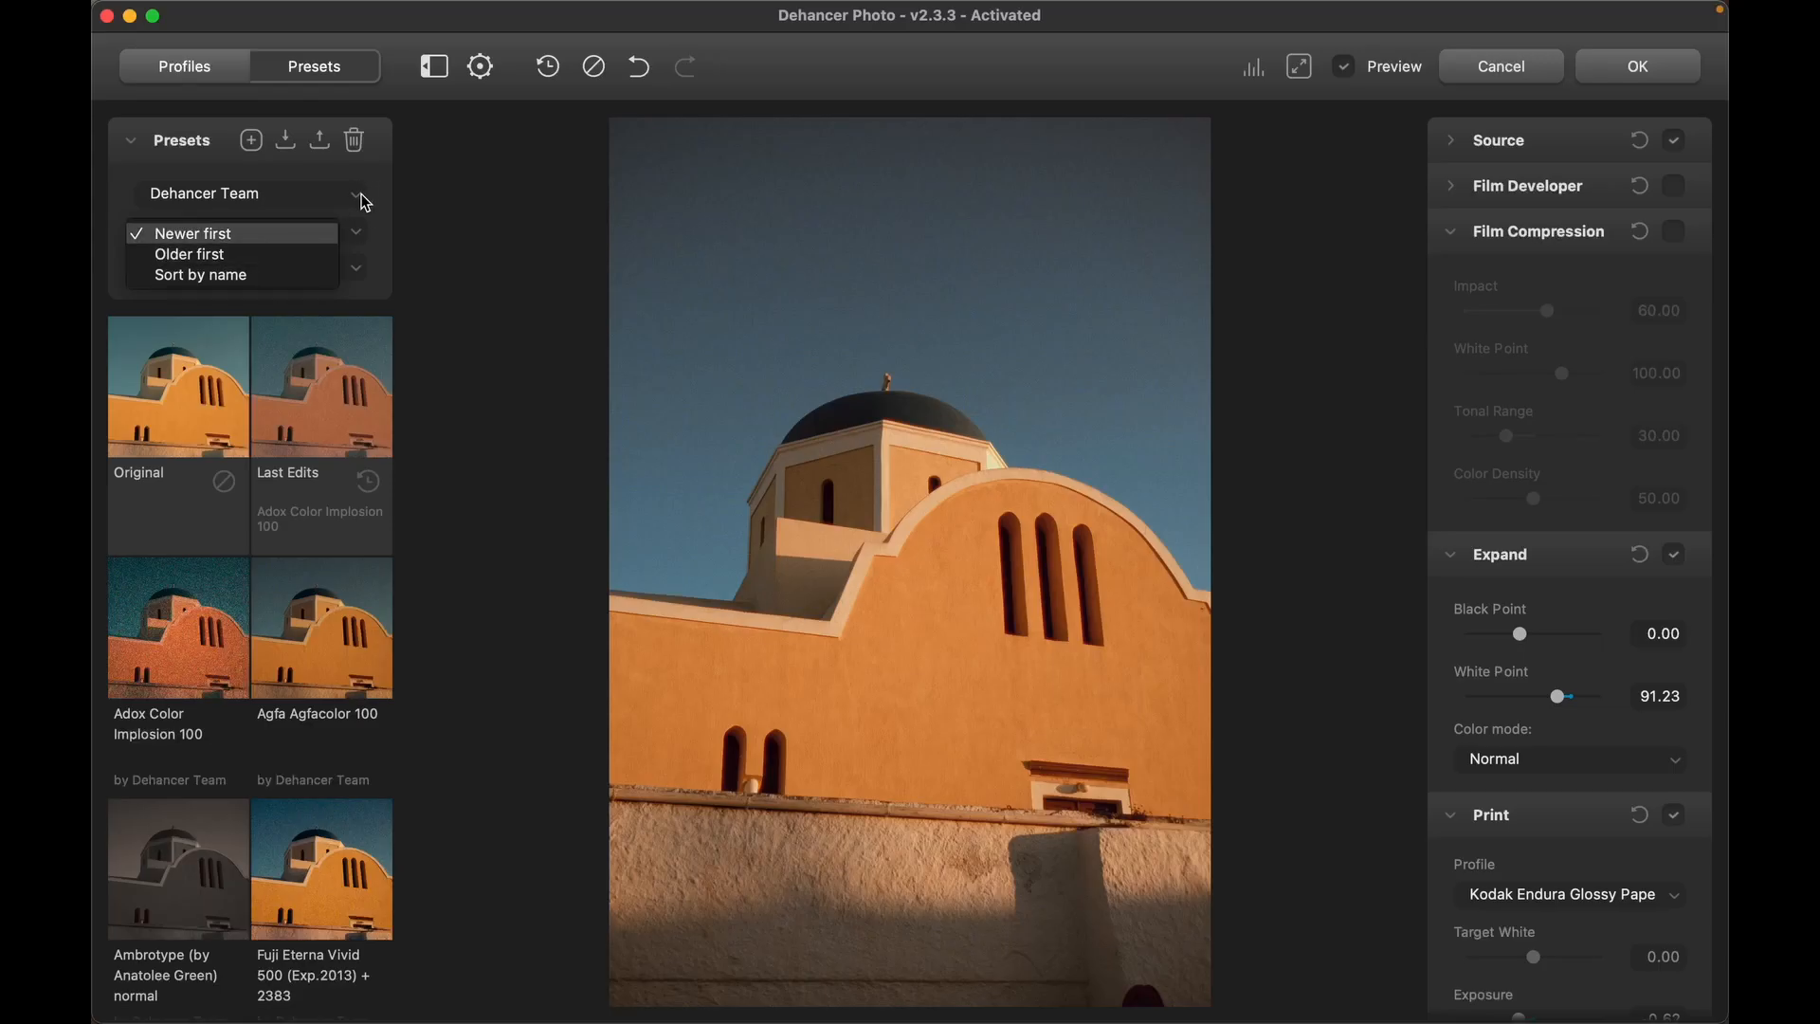
{"action": "left_click", "coordinate": [390, 177]}
{"action": "left_click", "coordinate": [251, 142]}
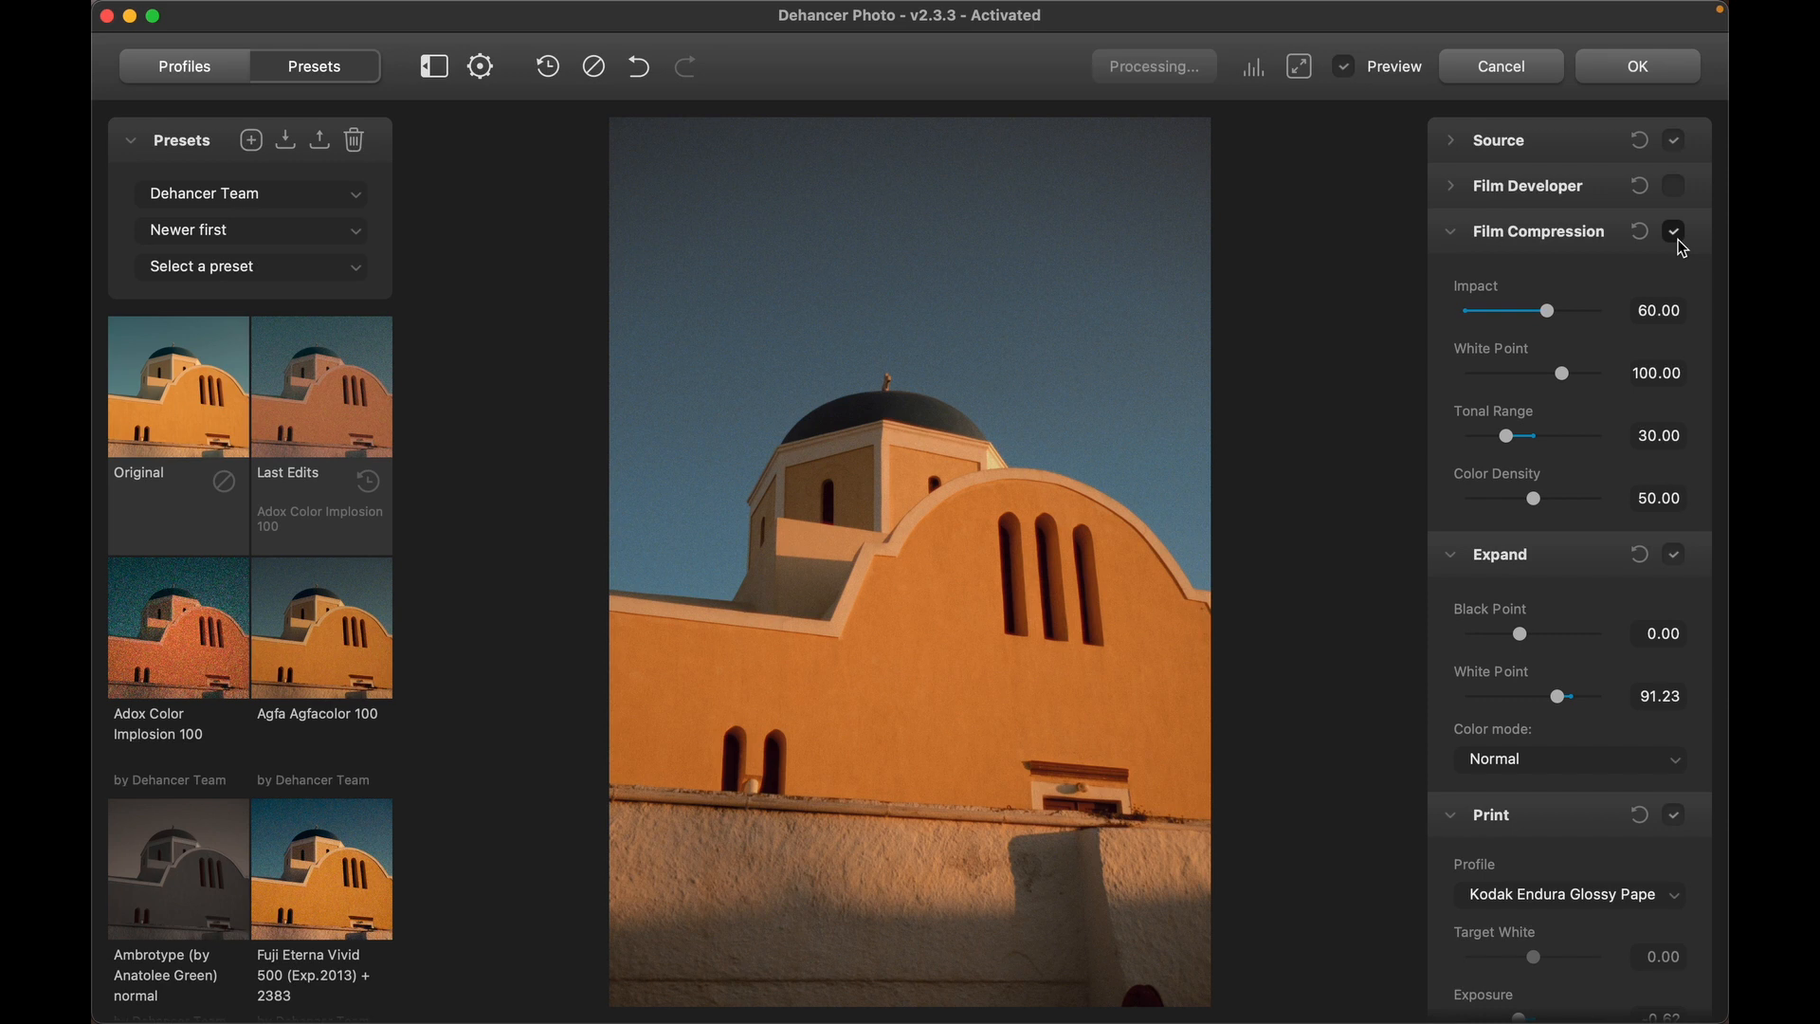
Compare the photo with Film Compression off and on, set its impact to 71.63, and slightly adjust tonal range and color density.
{"action": "left_click", "coordinate": [1680, 244]}
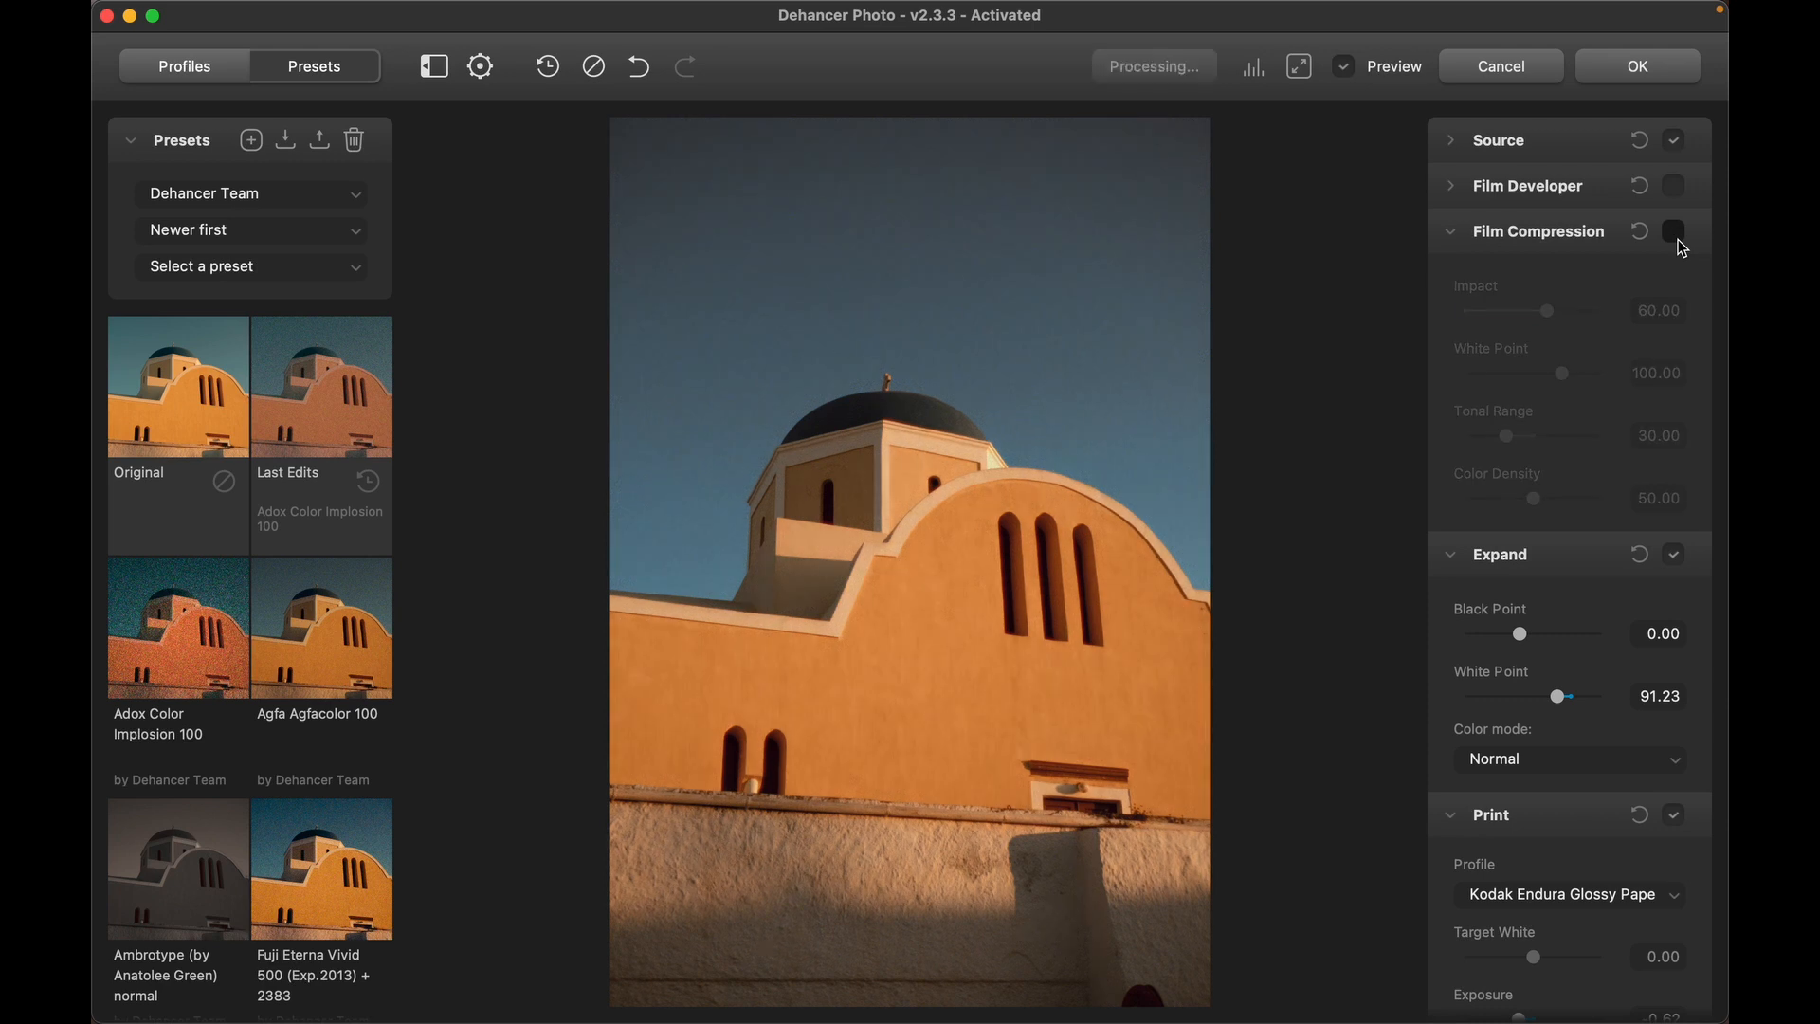
{"action": "left_click", "coordinate": [1680, 244]}
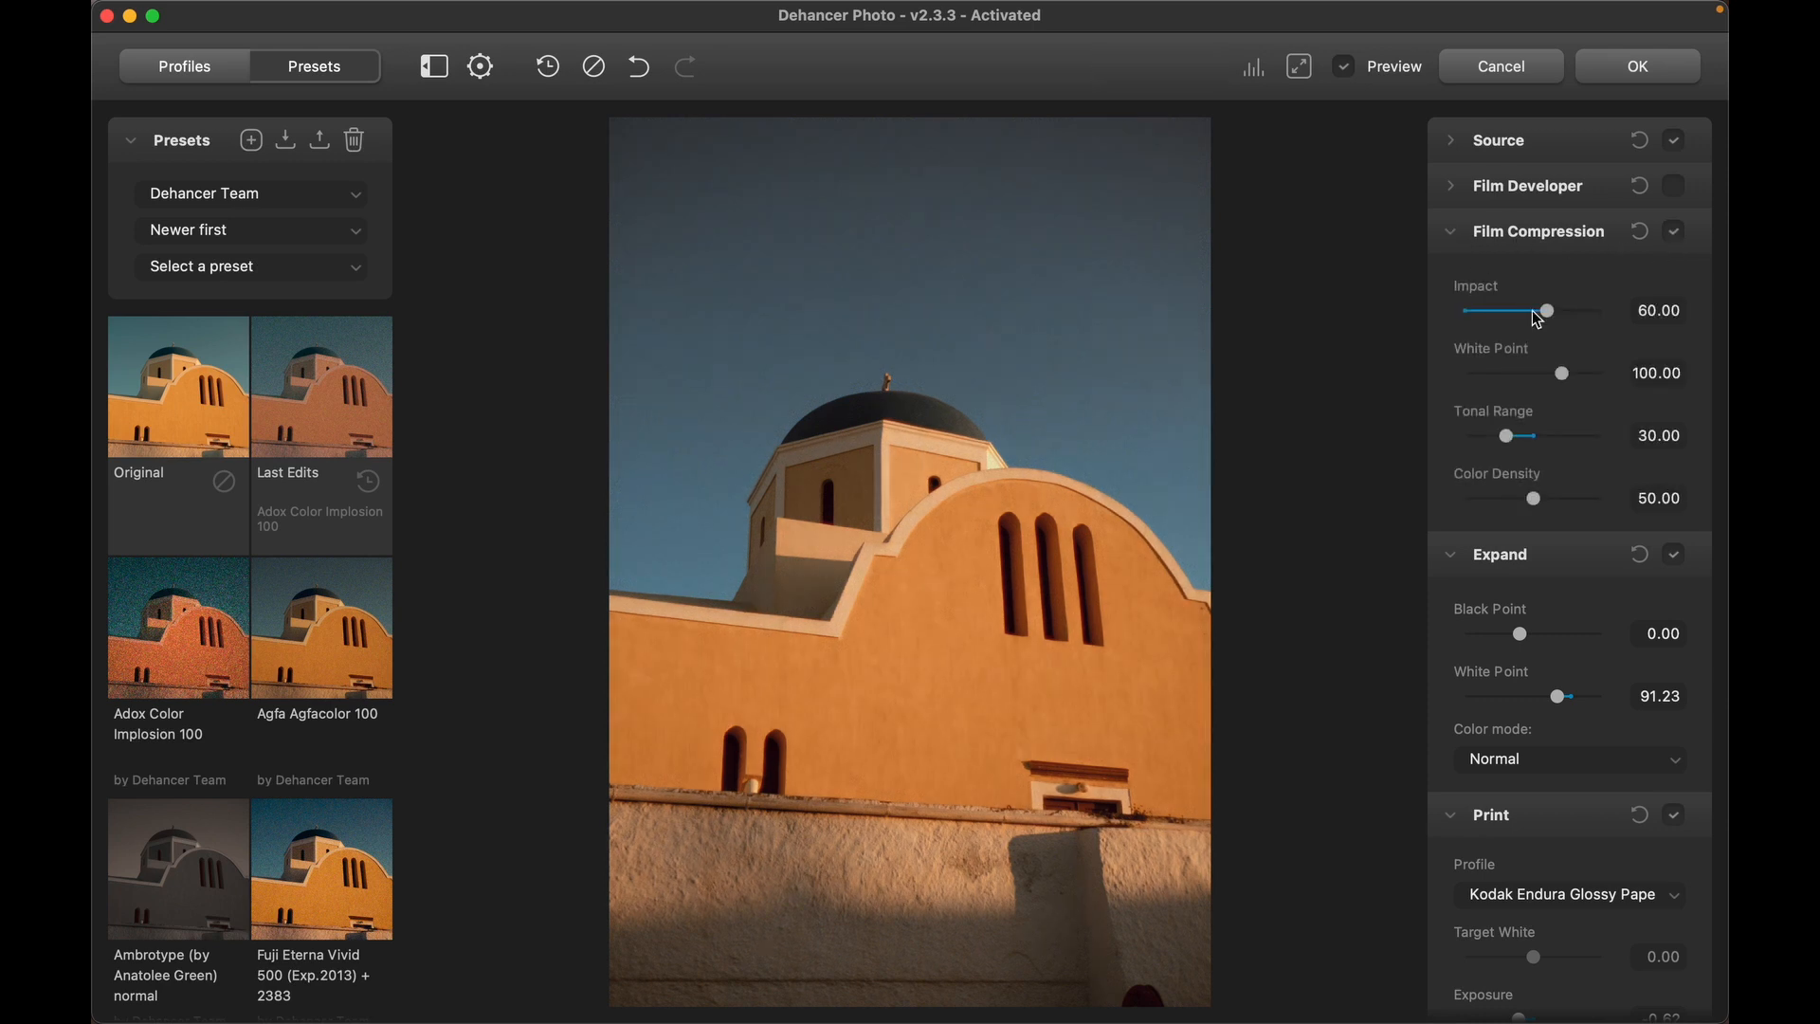
{"action": "mouse_move", "coordinate": [1549, 319]}
{"action": "left_mouse_down"}
{"action": "mouse_move", "coordinate": [1576, 319]}
{"action": "mouse_move", "coordinate": [1466, 311]}
{"action": "mouse_move", "coordinate": [1566, 317]}
{"action": "left_mouse_up"}
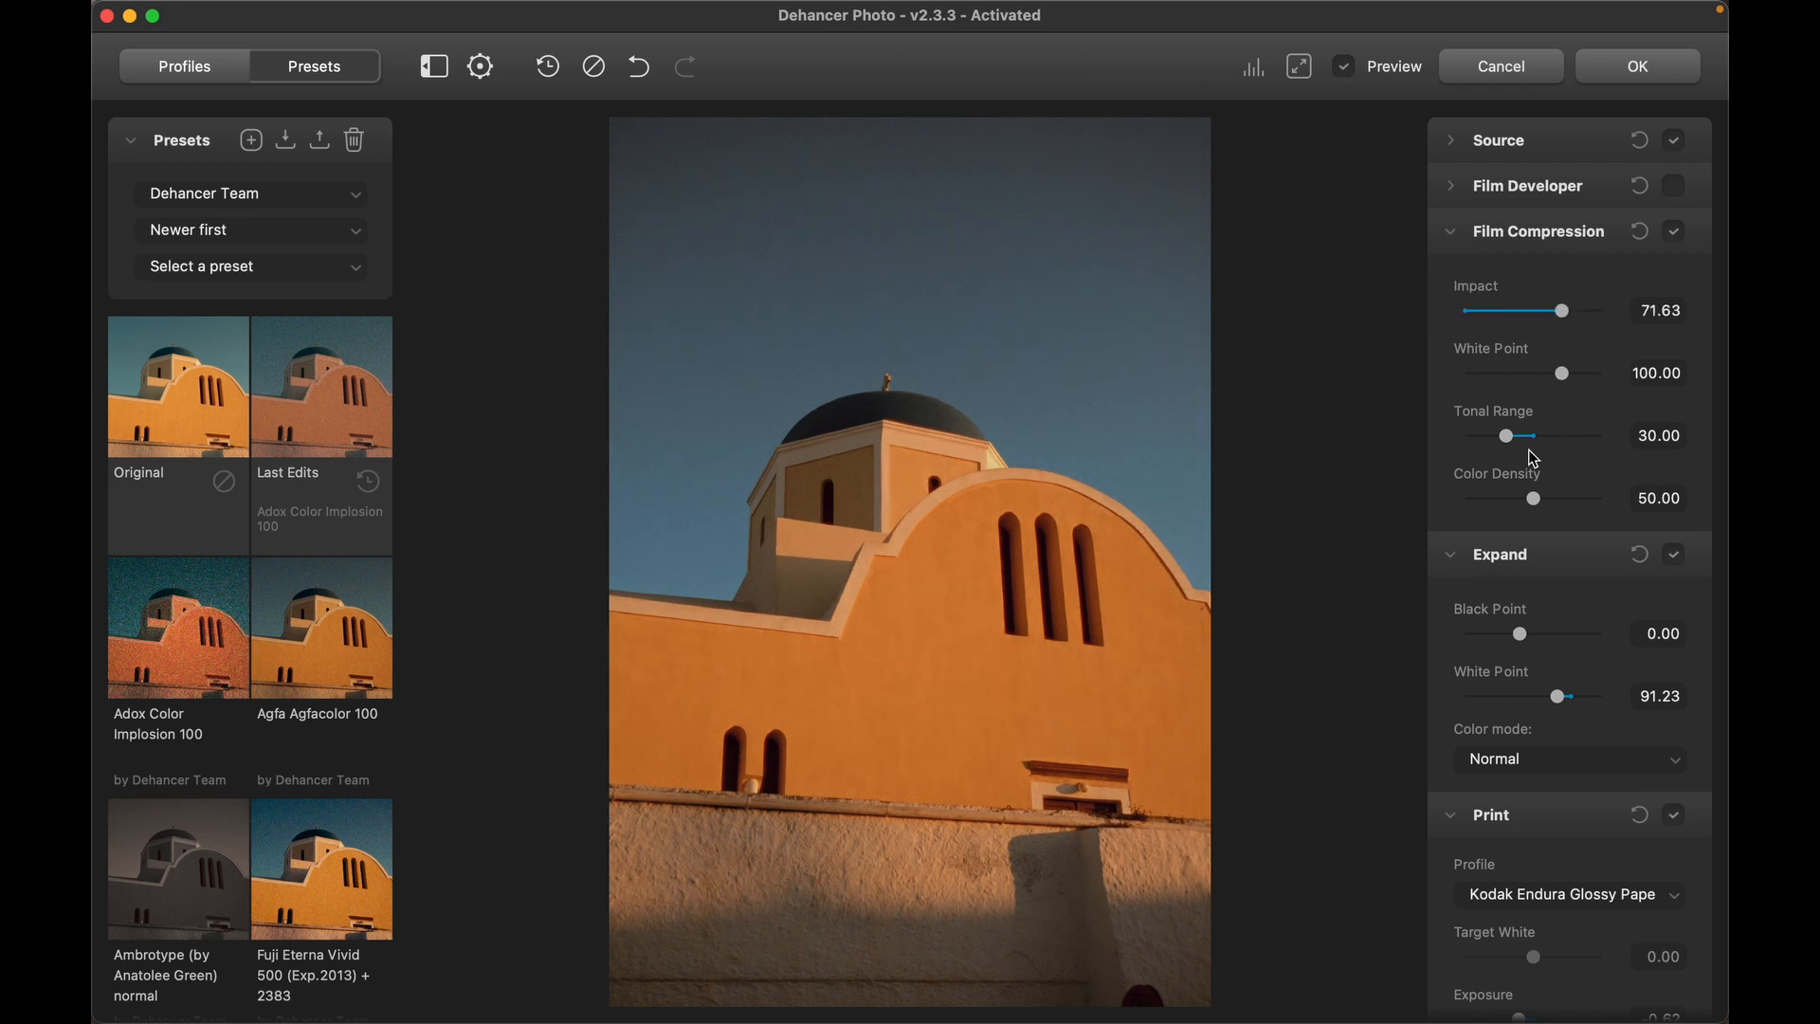
{"action": "mouse_move", "coordinate": [1507, 438]}
{"action": "left_mouse_down"}
{"action": "mouse_move", "coordinate": [1478, 436]}
{"action": "mouse_move", "coordinate": [1502, 437]}
{"action": "left_mouse_up"}
{"action": "mouse_move", "coordinate": [1537, 505]}
{"action": "left_mouse_down"}
{"action": "mouse_move", "coordinate": [1523, 496]}
{"action": "mouse_move", "coordinate": [1544, 496]}
{"action": "left_mouse_up"}
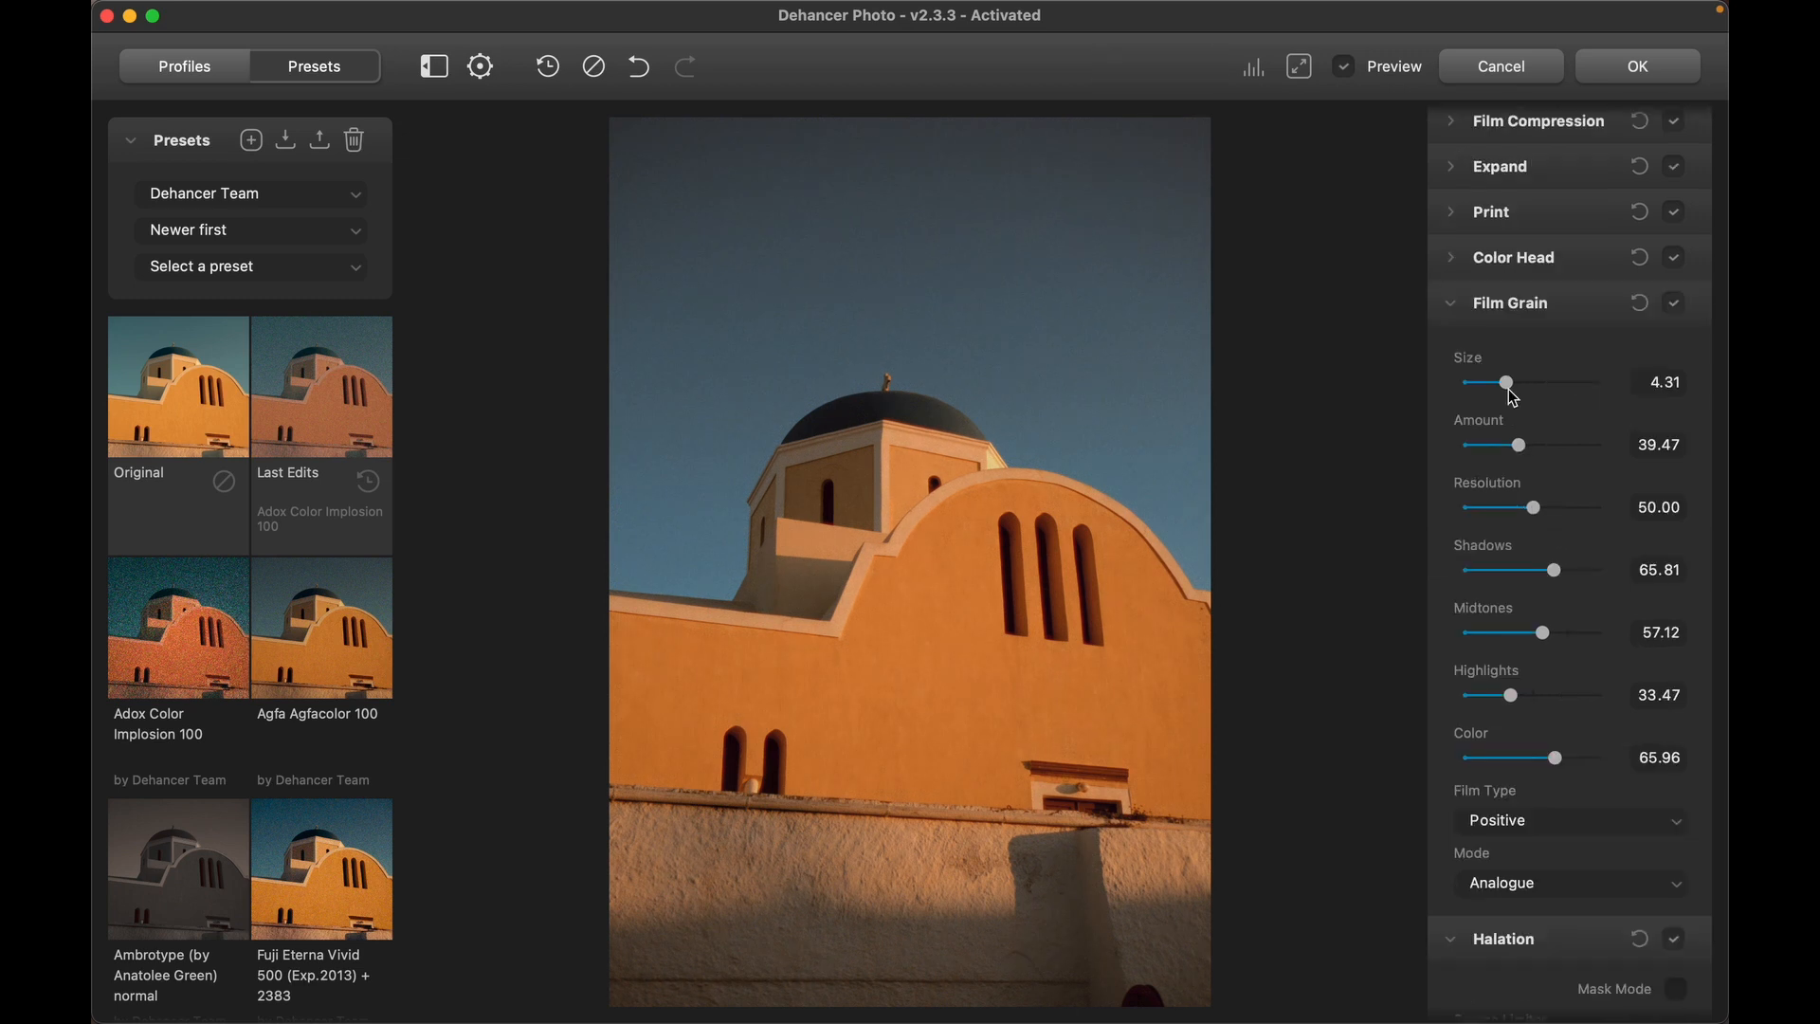
Set the Film Grain size to 3.01, amount to 9.83 and resolution to 45.31 while viewing the dome and sky enlarged.
{"action": "left_click_drag", "start_coordinate": [1508, 383], "coordinate": [1511, 382]}
{"action": "left_click", "coordinate": [1053, 455]}
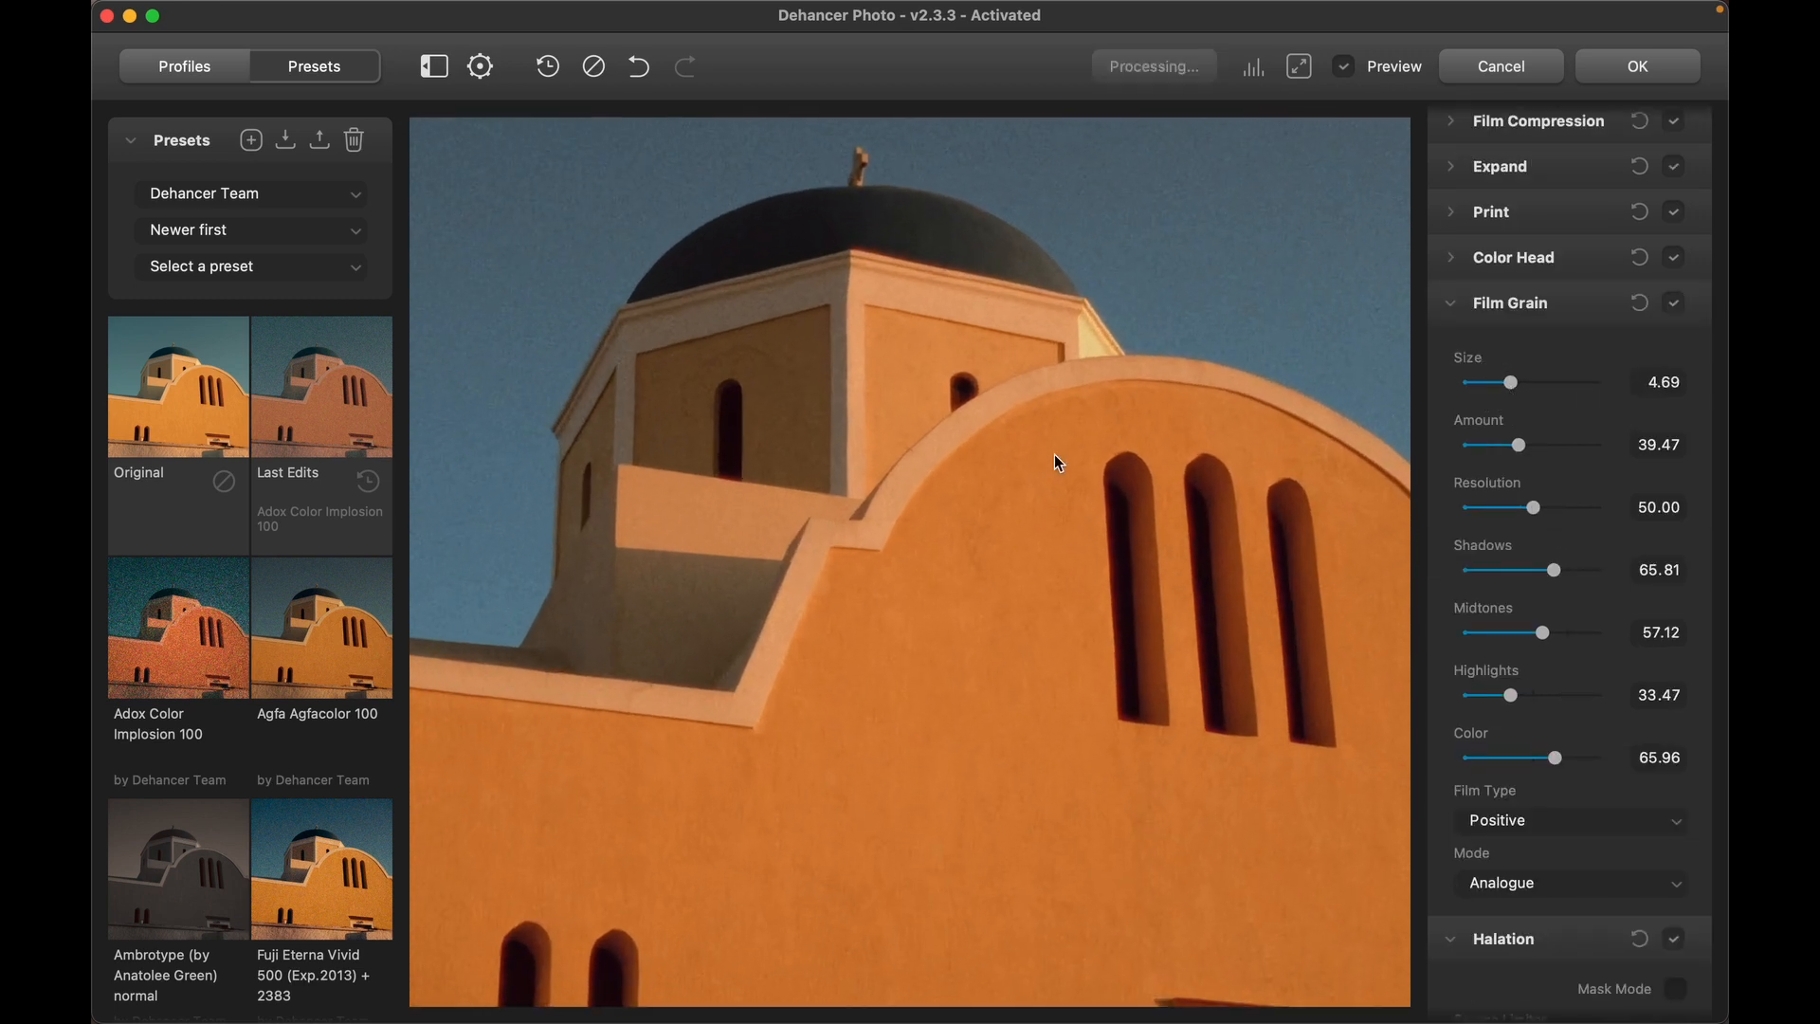
{"action": "left_click_drag", "start_coordinate": [1058, 461], "coordinate": [958, 704]}
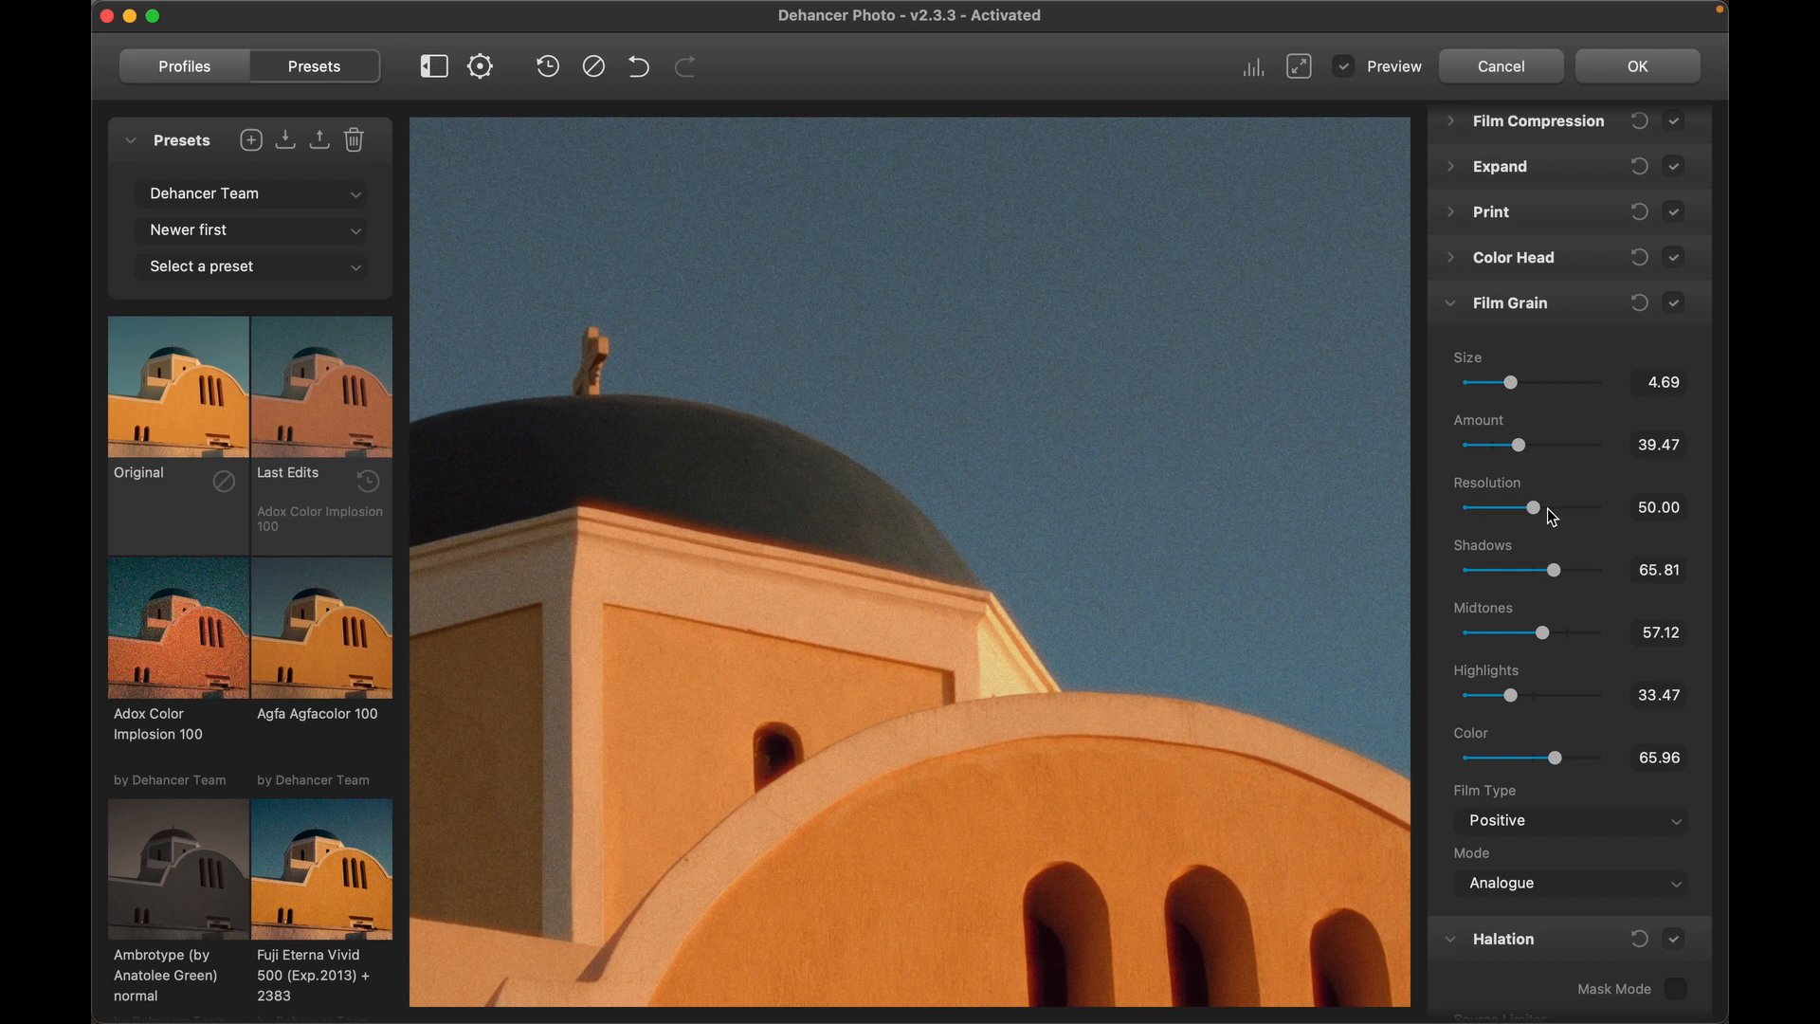
{"action": "mouse_move", "coordinate": [1511, 396]}
{"action": "left_mouse_down"}
{"action": "mouse_move", "coordinate": [1475, 396]}
{"action": "mouse_move", "coordinate": [1547, 393]}
{"action": "mouse_move", "coordinate": [1494, 396]}
{"action": "left_mouse_up"}
{"action": "left_click_drag", "start_coordinate": [1522, 451], "coordinate": [1481, 452]}
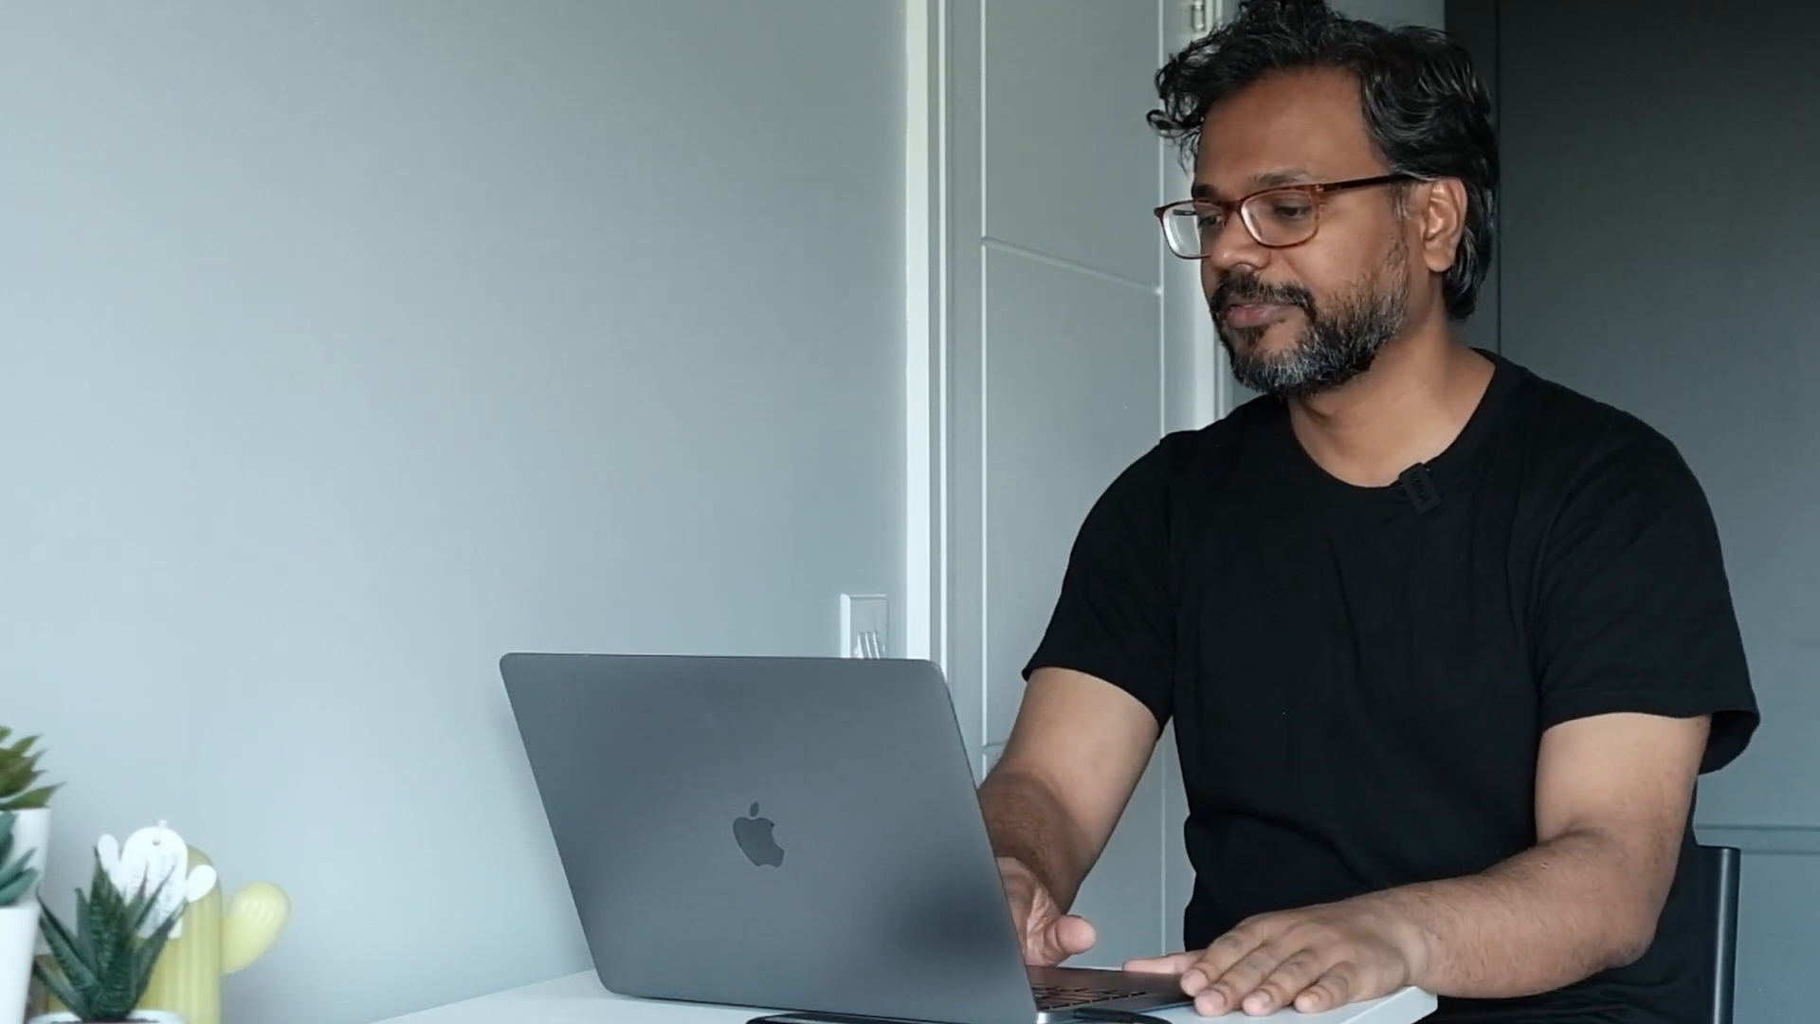
{"action": "left_click_drag", "start_coordinate": [1576, 507], "coordinate": [1531, 519]}
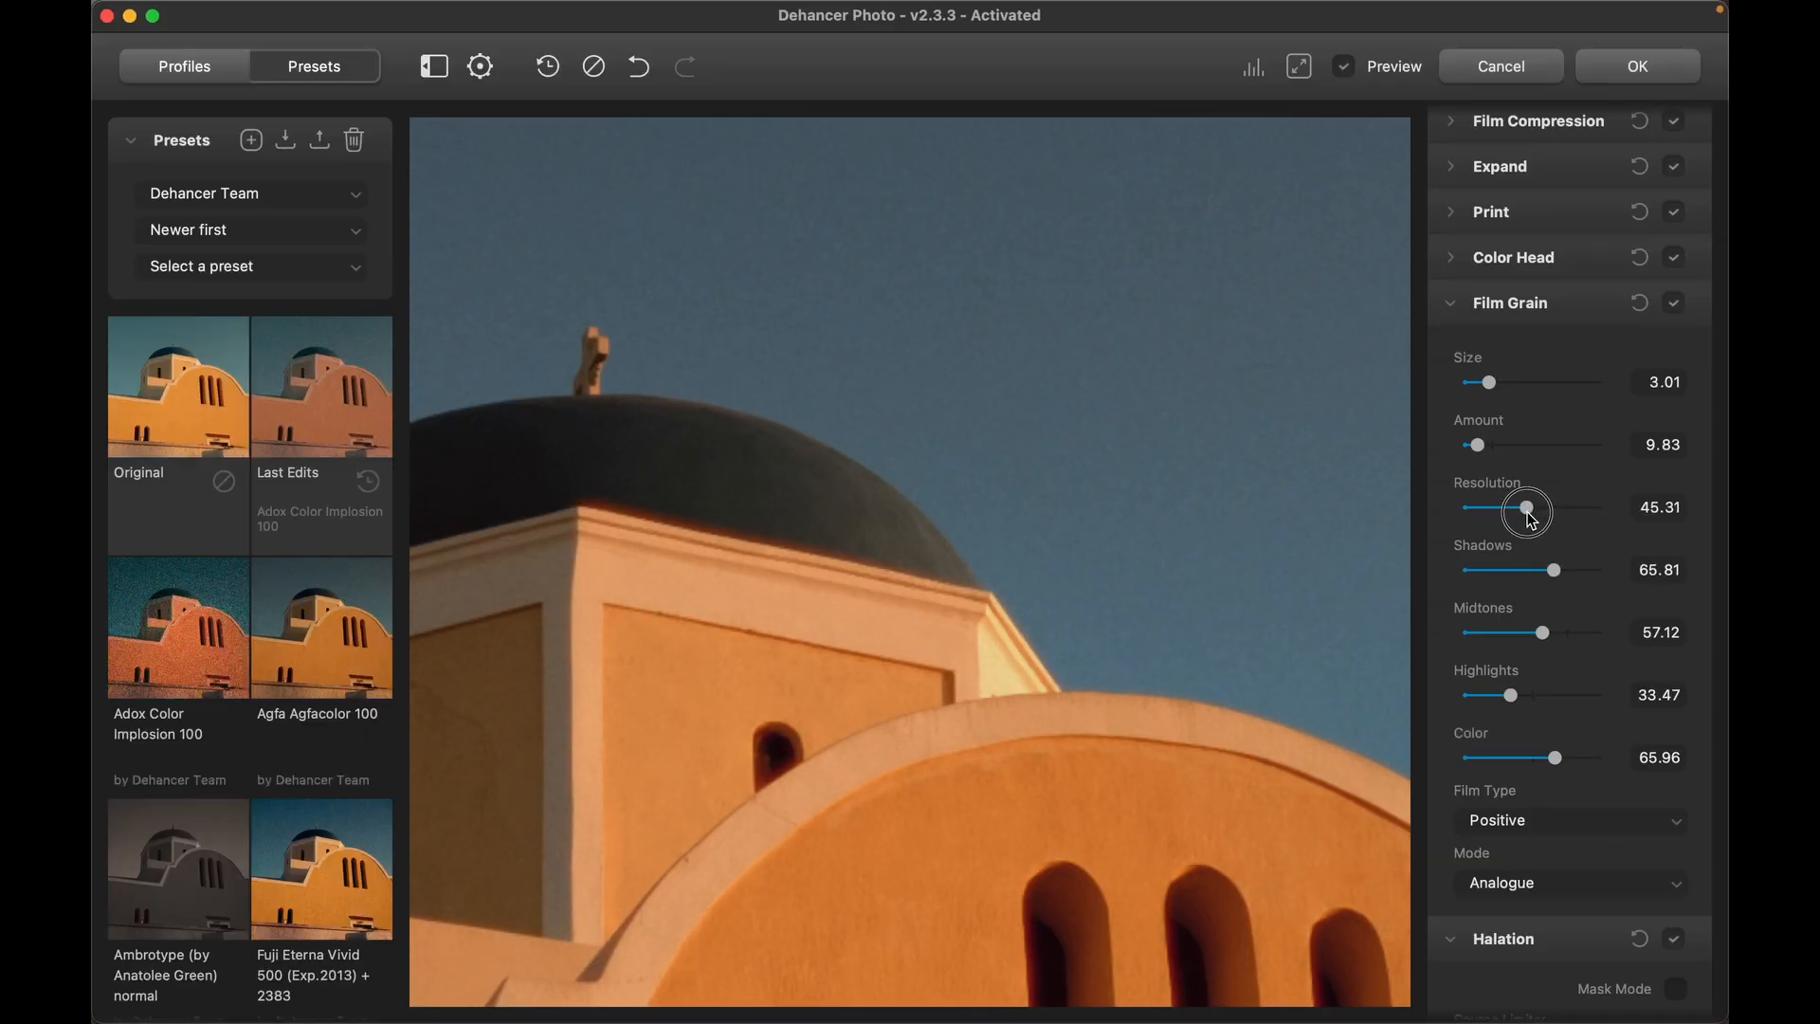
Set the Film Grain shadows to 57.70 and highlights to 48.35, keeping the Analogue mode.
{"action": "scroll", "coordinate": [1483, 573], "scroll_direction": "down", "scroll_amount": 3}
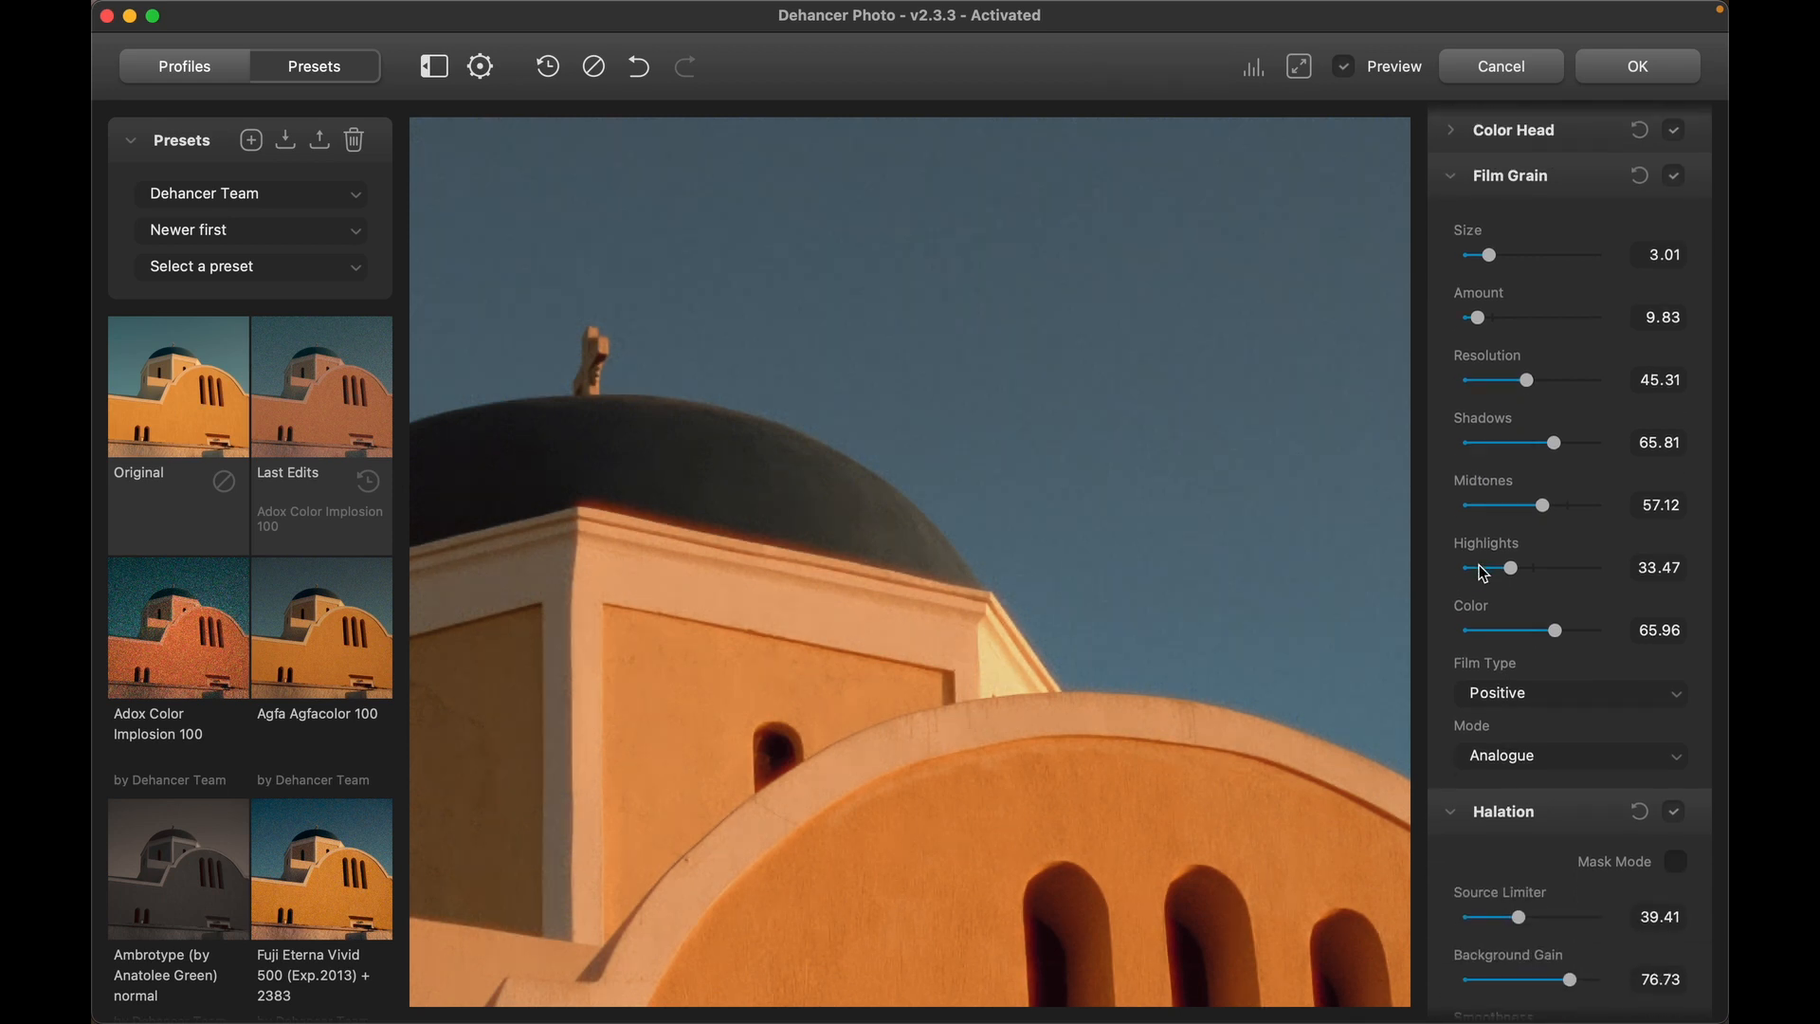
{"action": "scroll", "coordinate": [1483, 573], "scroll_direction": "down", "scroll_amount": 2}
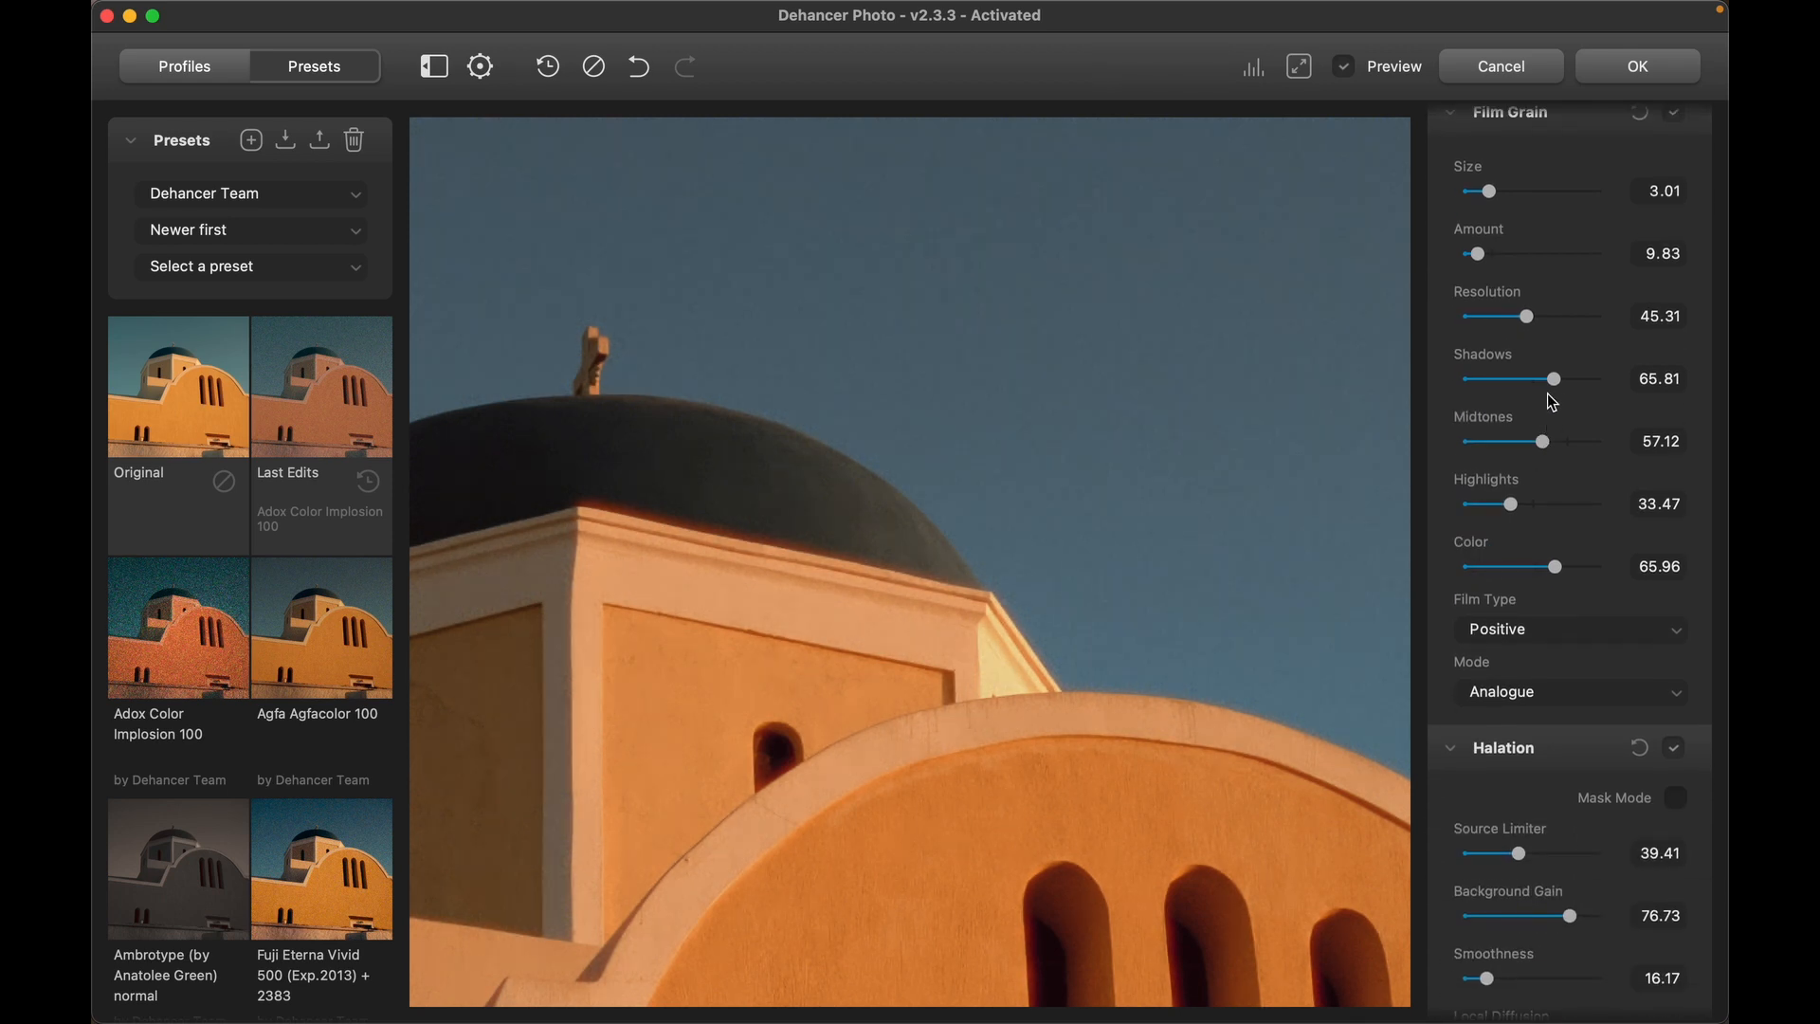
{"action": "scroll", "coordinate": [987, 602], "scroll_direction": "down", "scroll_amount": 2}
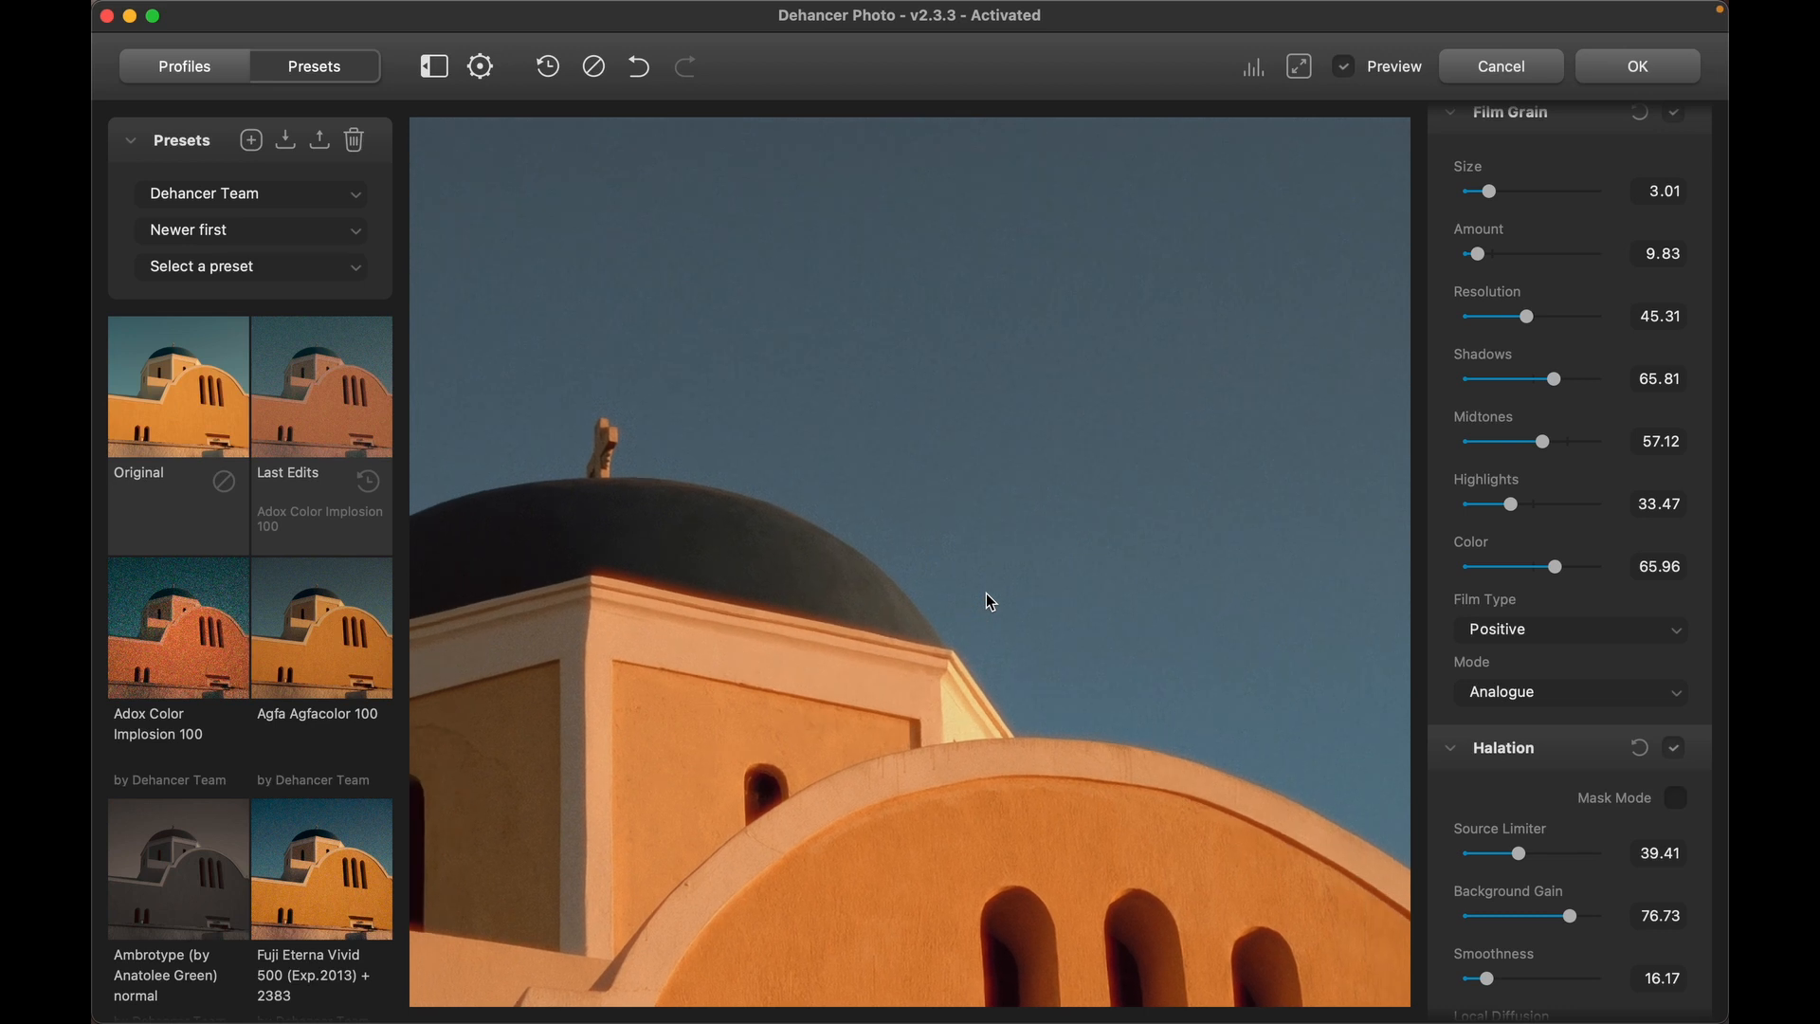
{"action": "mouse_move", "coordinate": [1557, 382]}
{"action": "left_mouse_down"}
{"action": "mouse_move", "coordinate": [1493, 389]}
{"action": "mouse_move", "coordinate": [1543, 381]}
{"action": "left_mouse_up"}
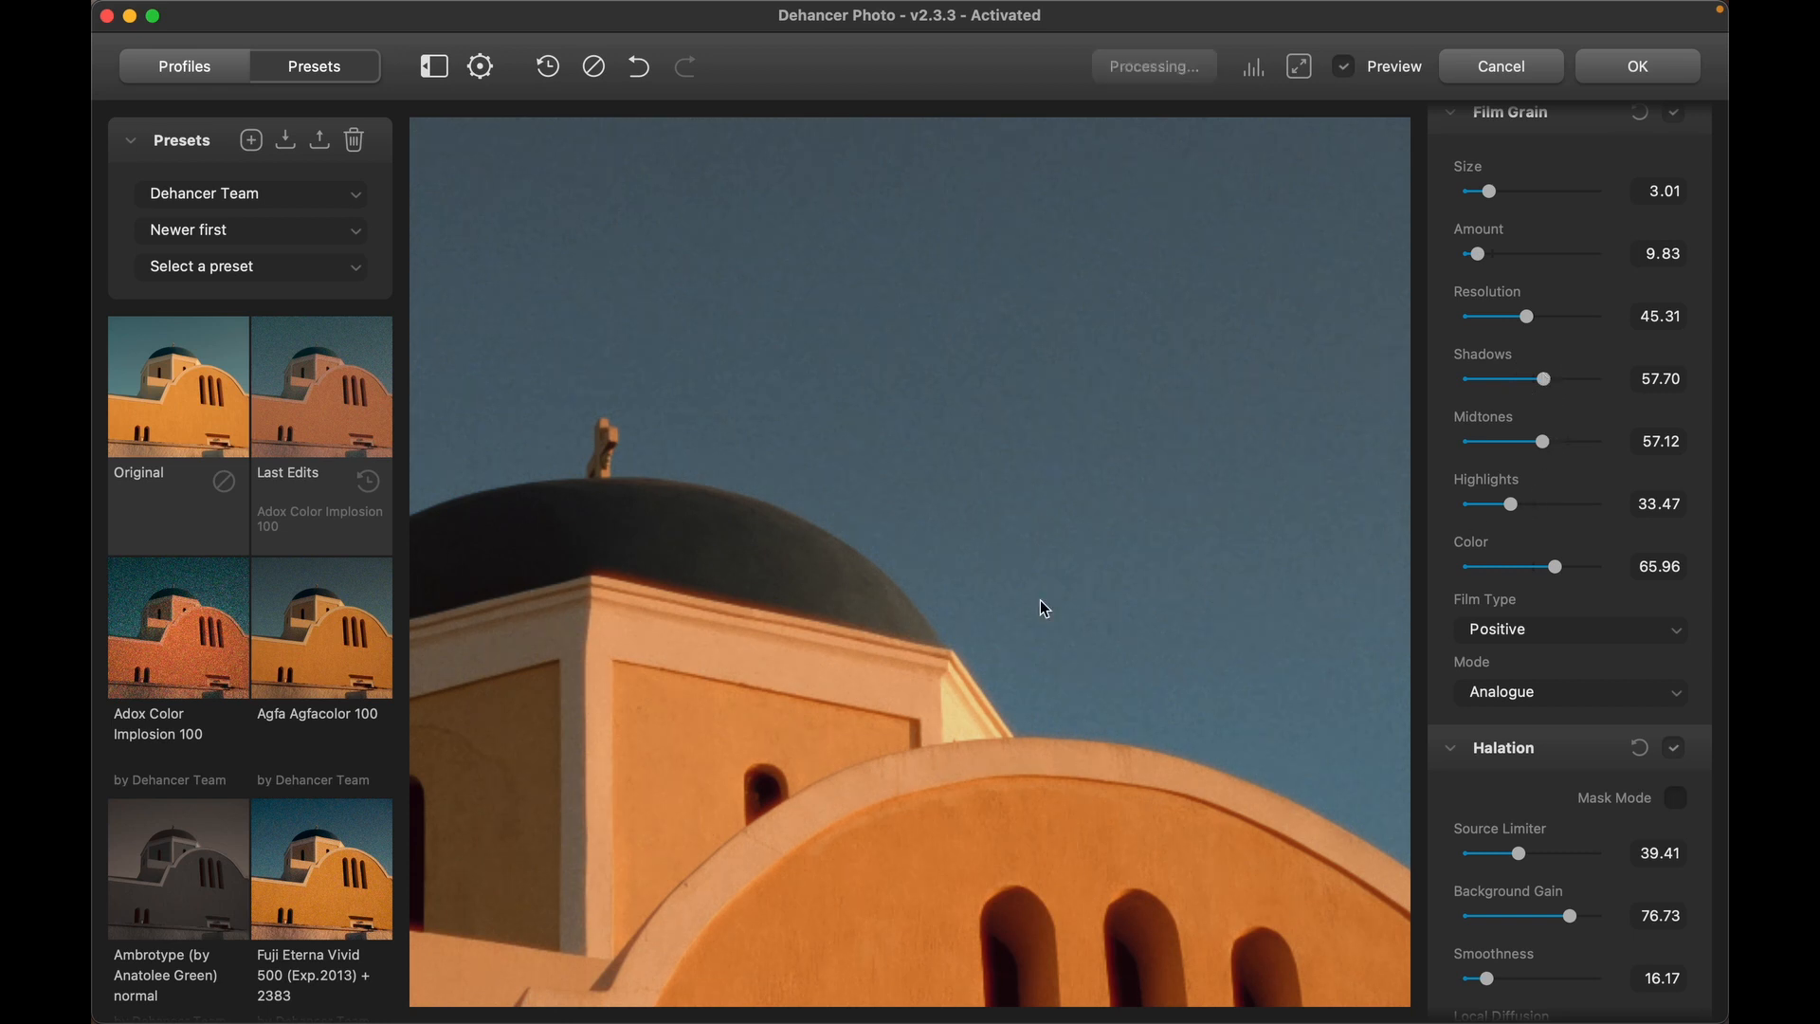
{"action": "scroll", "coordinate": [1551, 426], "scroll_direction": "down", "scroll_amount": 5}
{"action": "left_click", "coordinate": [1551, 426]}
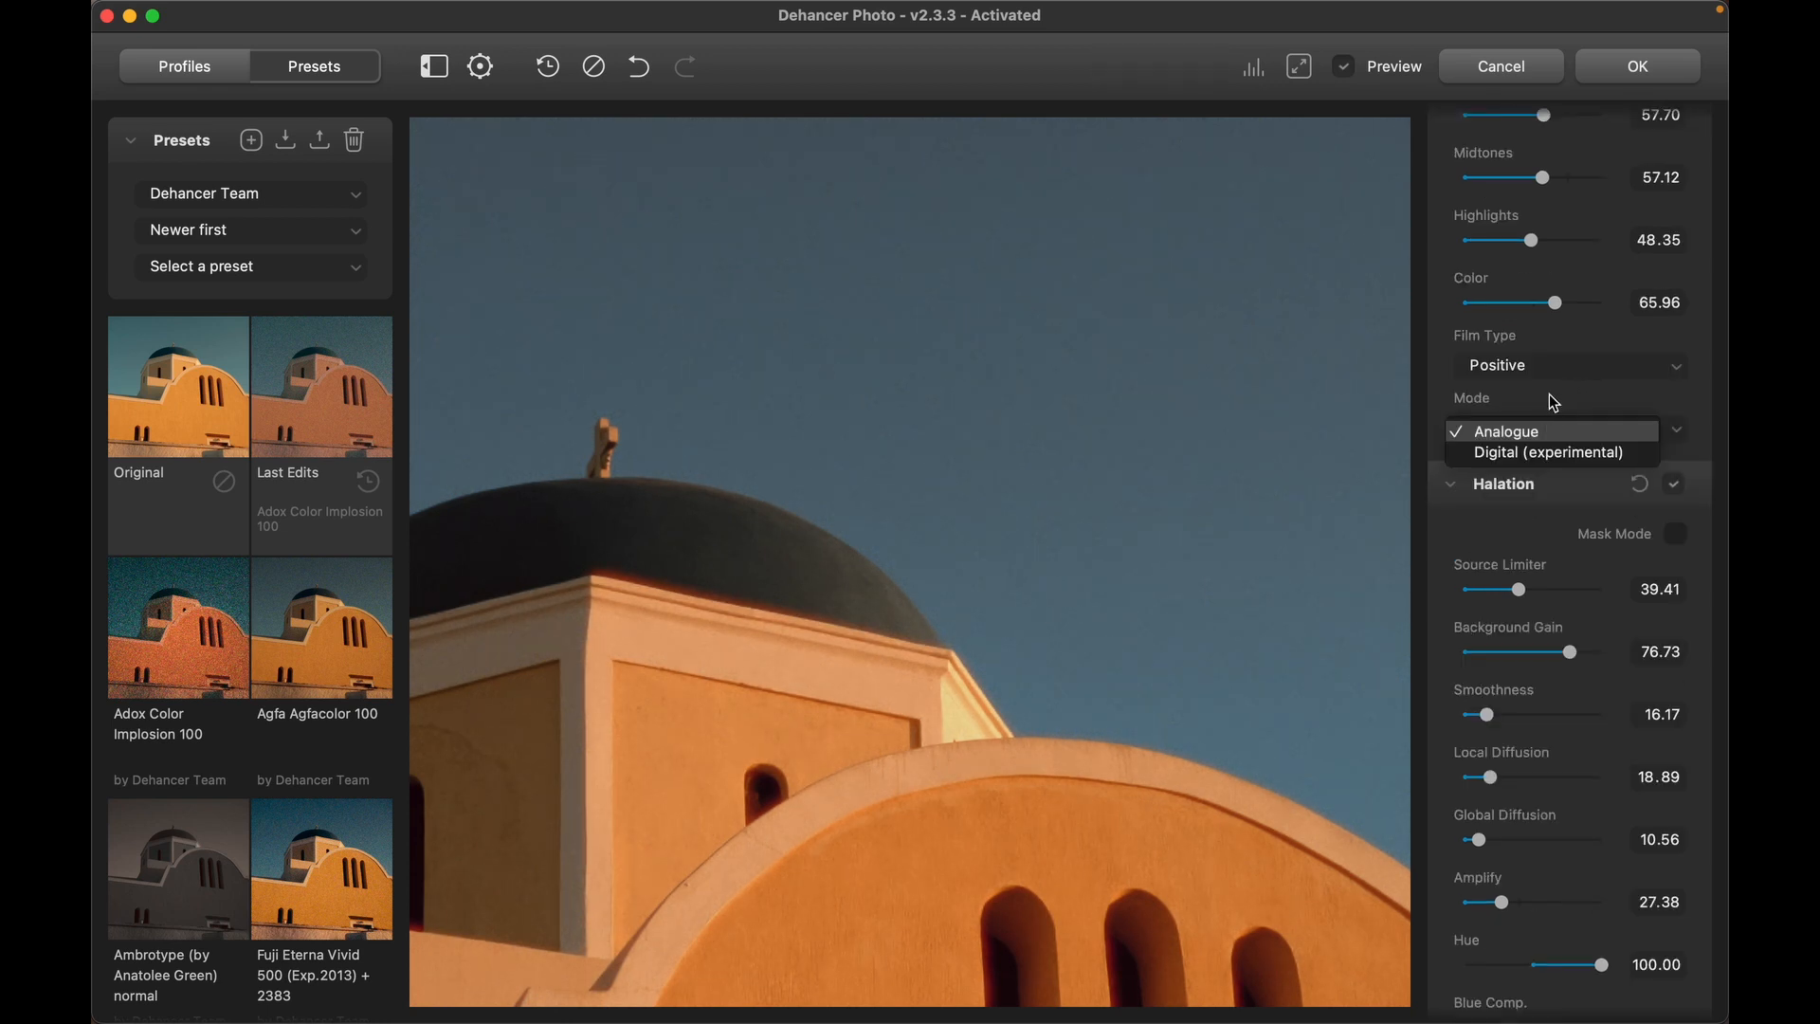
{"action": "left_click", "coordinate": [1549, 395]}
Set the Halation source limiter to 38.00, local diffusion to 28.81, global diffusion to 43.34, blue compensation to 40.71 and impact to 42.71.
{"action": "scroll", "coordinate": [1548, 395], "scroll_direction": "down", "scroll_amount": 5}
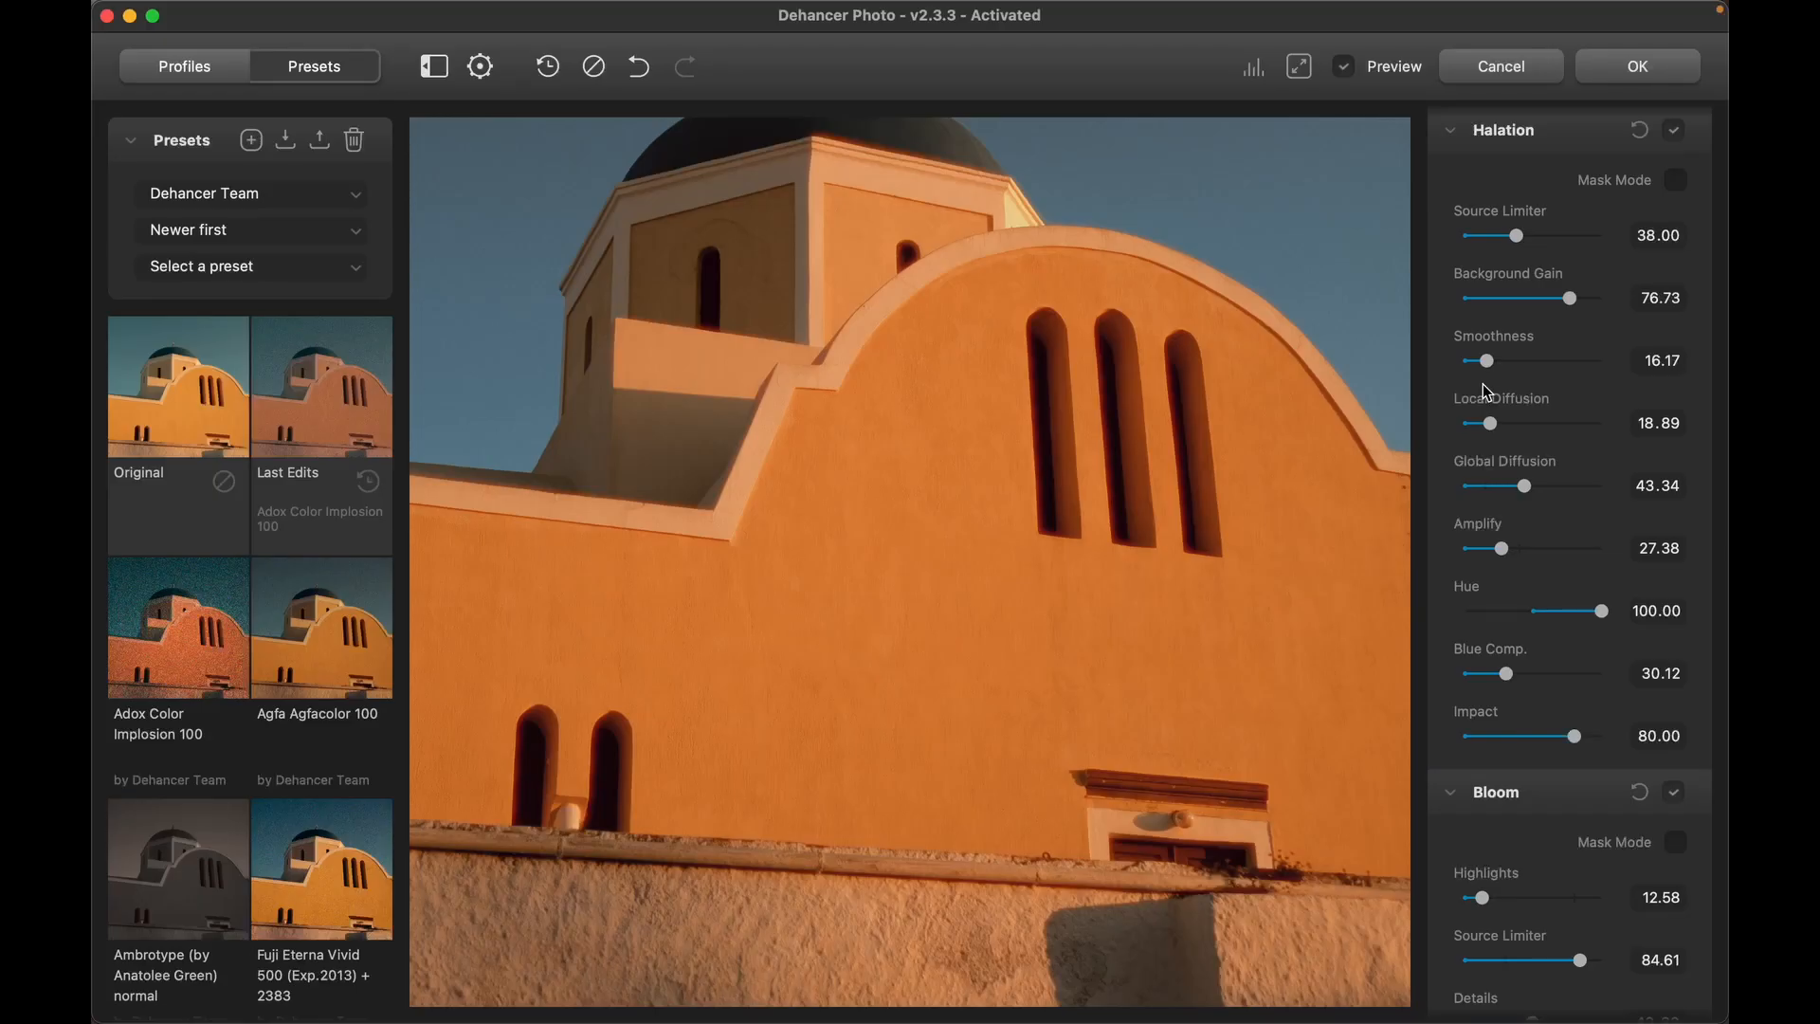
{"action": "left_click_drag", "start_coordinate": [1492, 425], "coordinate": [1527, 369]}
{"action": "scroll", "coordinate": [1532, 411], "scroll_direction": "down", "scroll_amount": 4}
Set the Bloom highlights to 38.31 and the Vignette exposure to -0.49.
{"action": "scroll", "coordinate": [1526, 786], "scroll_direction": "down", "scroll_amount": 3}
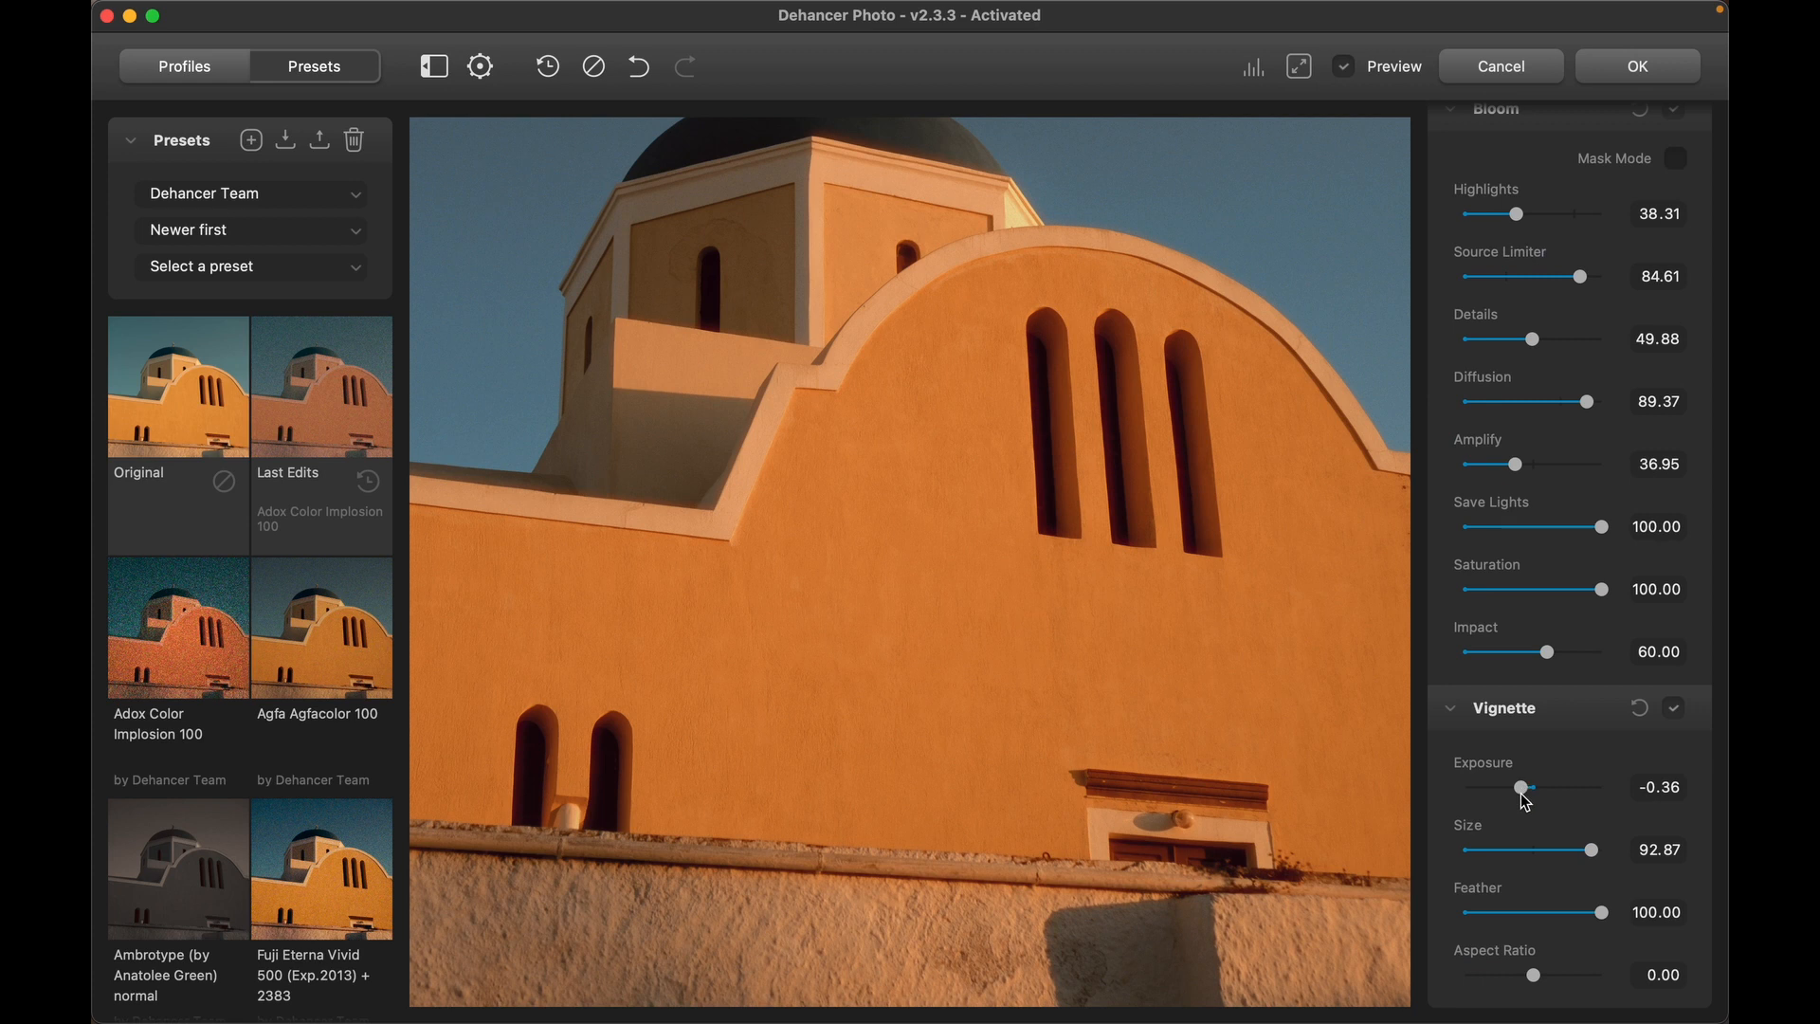
{"action": "left_click_drag", "start_coordinate": [1522, 787], "coordinate": [1482, 802]}
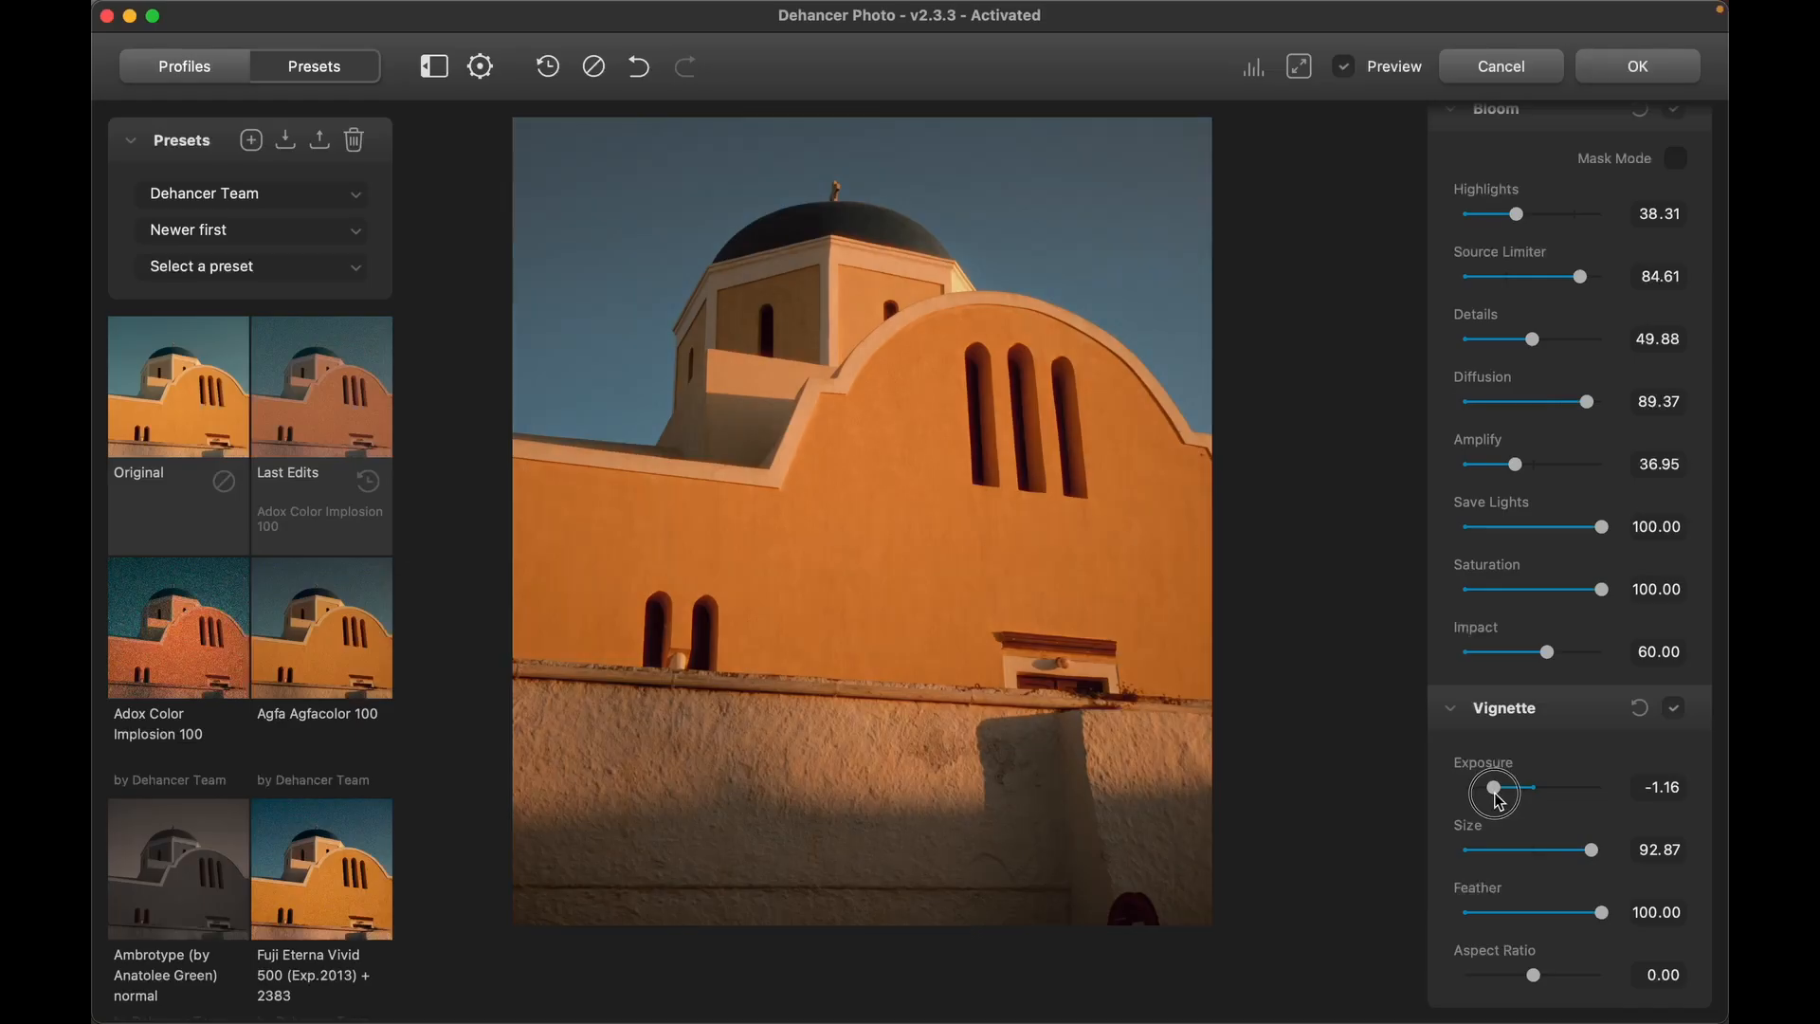
{"action": "left_click_drag", "start_coordinate": [1491, 792], "coordinate": [1520, 799]}
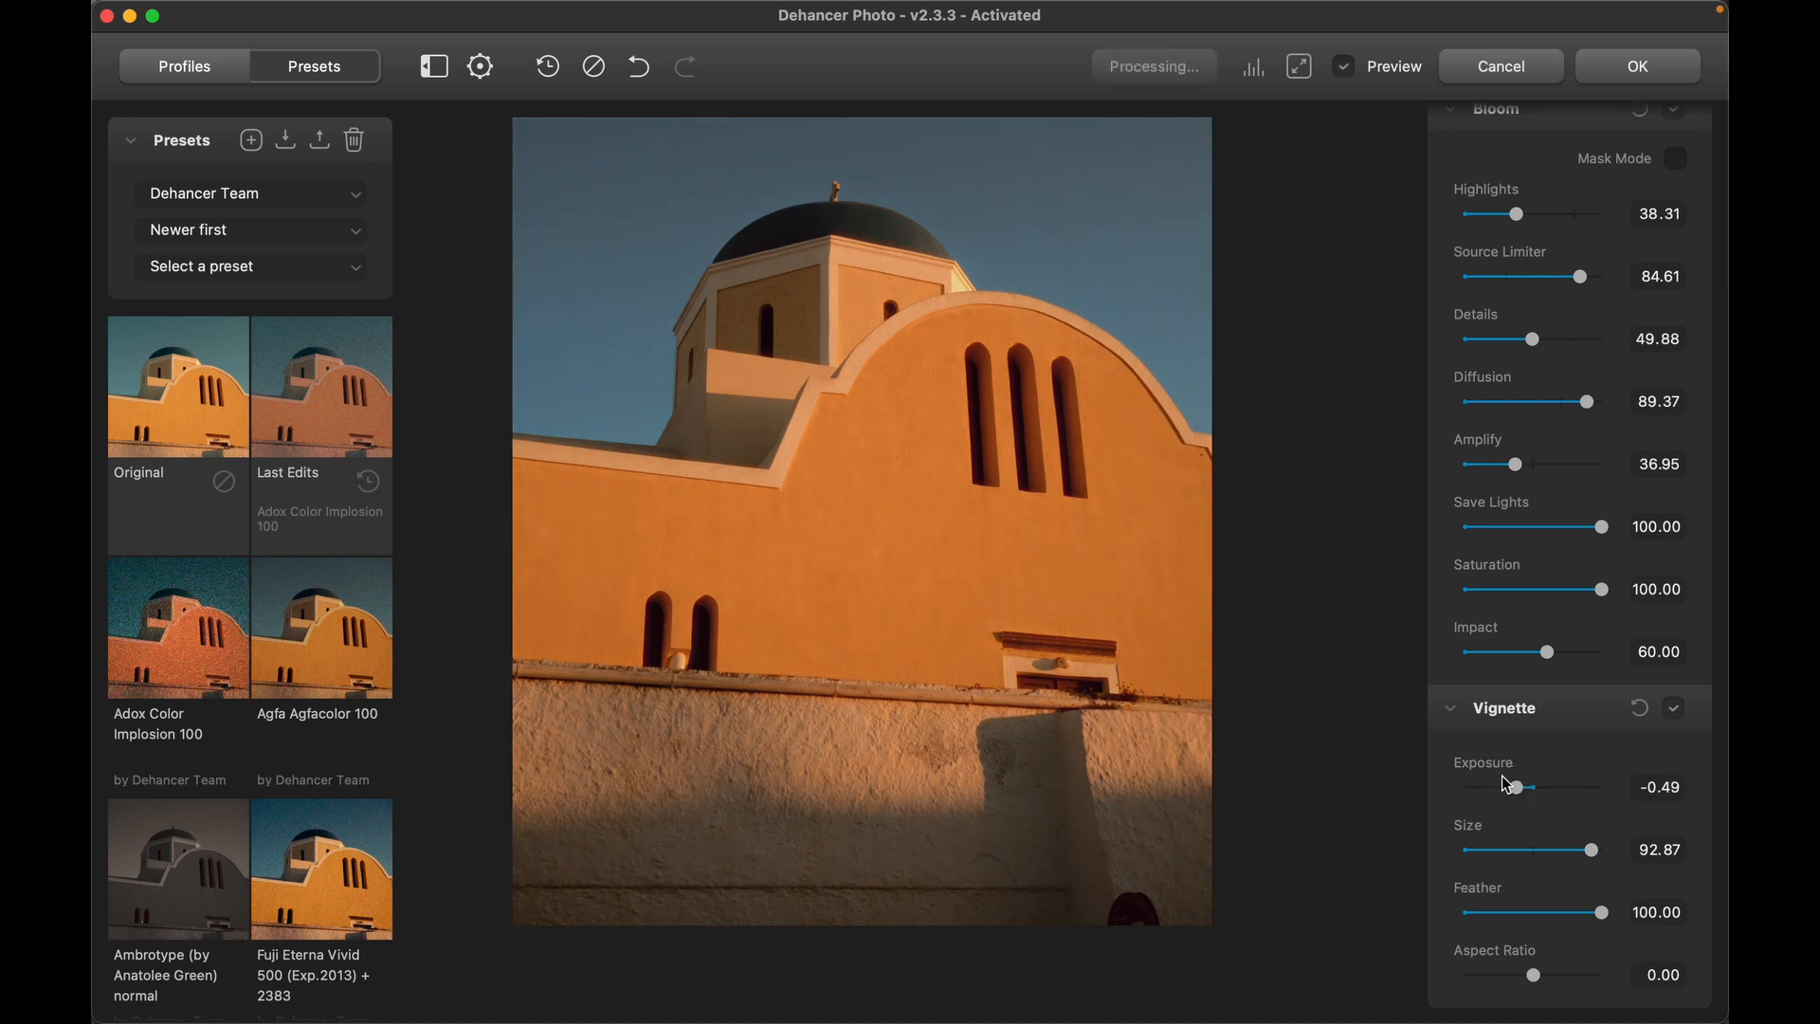
Collapse the Vignette, Bloom, Halation and Film Grain settings so only their headings remain.
{"action": "left_click", "coordinate": [1444, 709]}
{"action": "left_click", "coordinate": [1456, 385]}
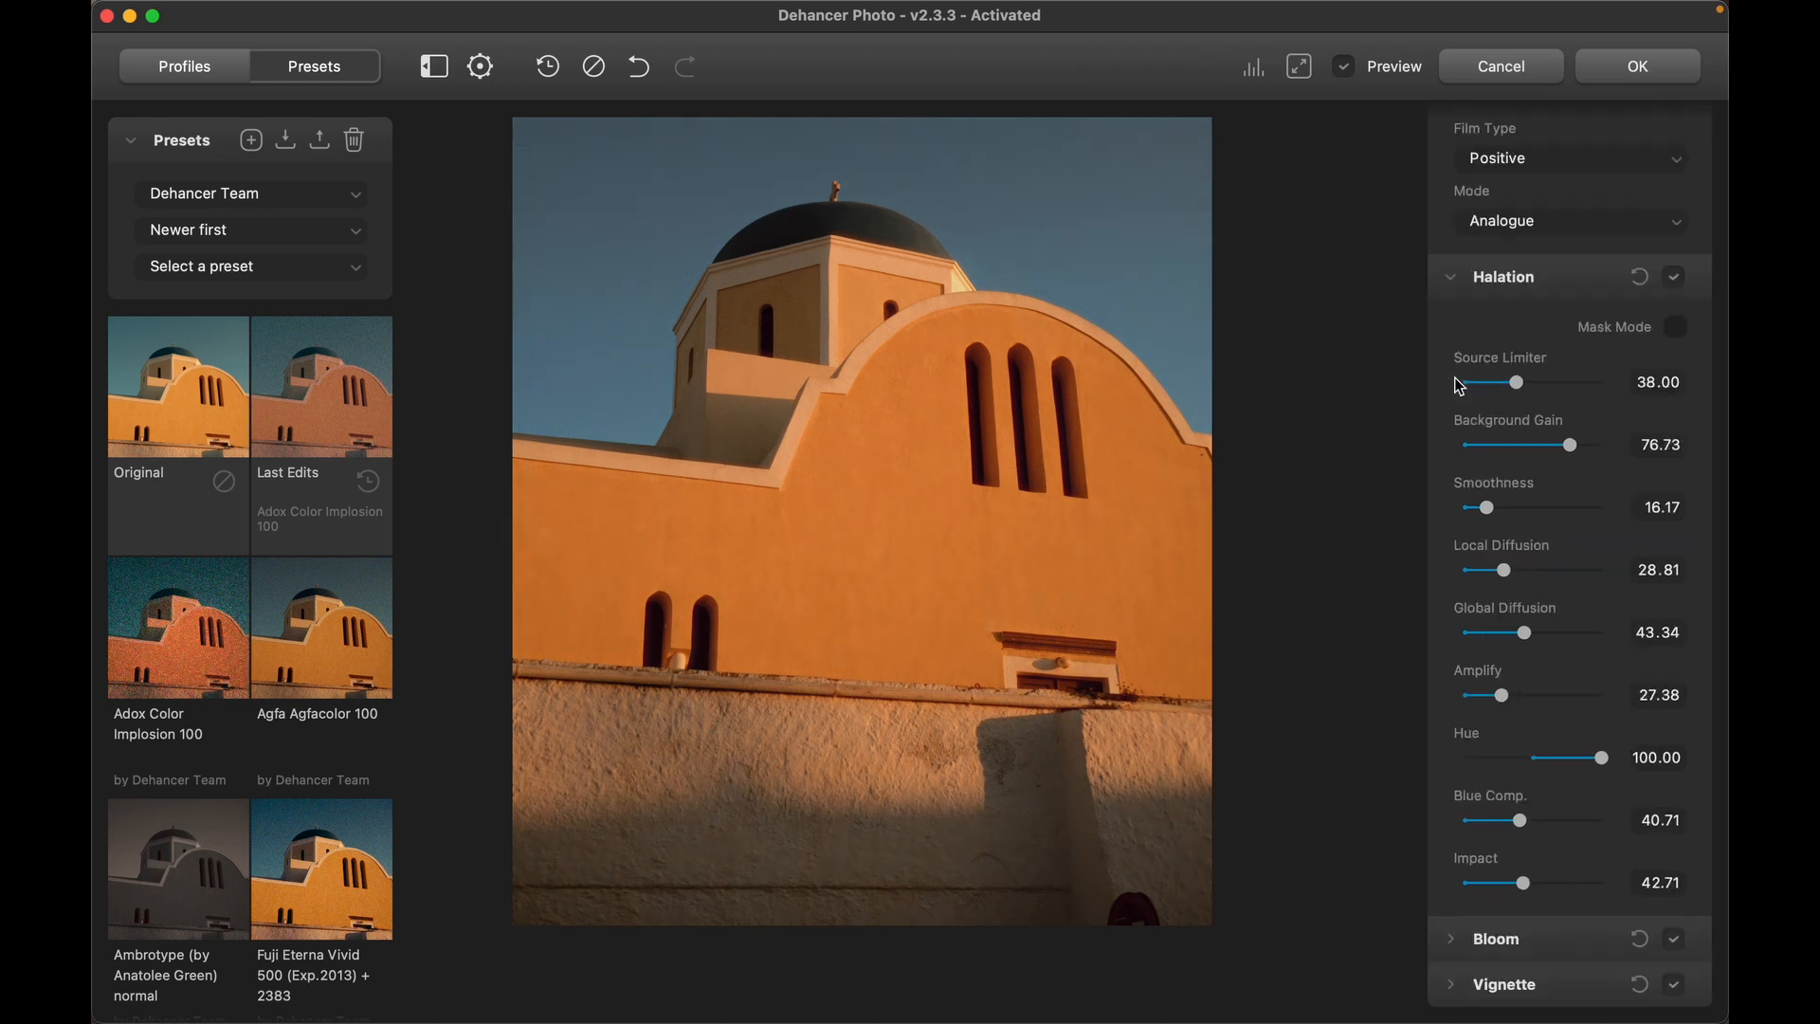
{"action": "left_click", "coordinate": [1450, 273]}
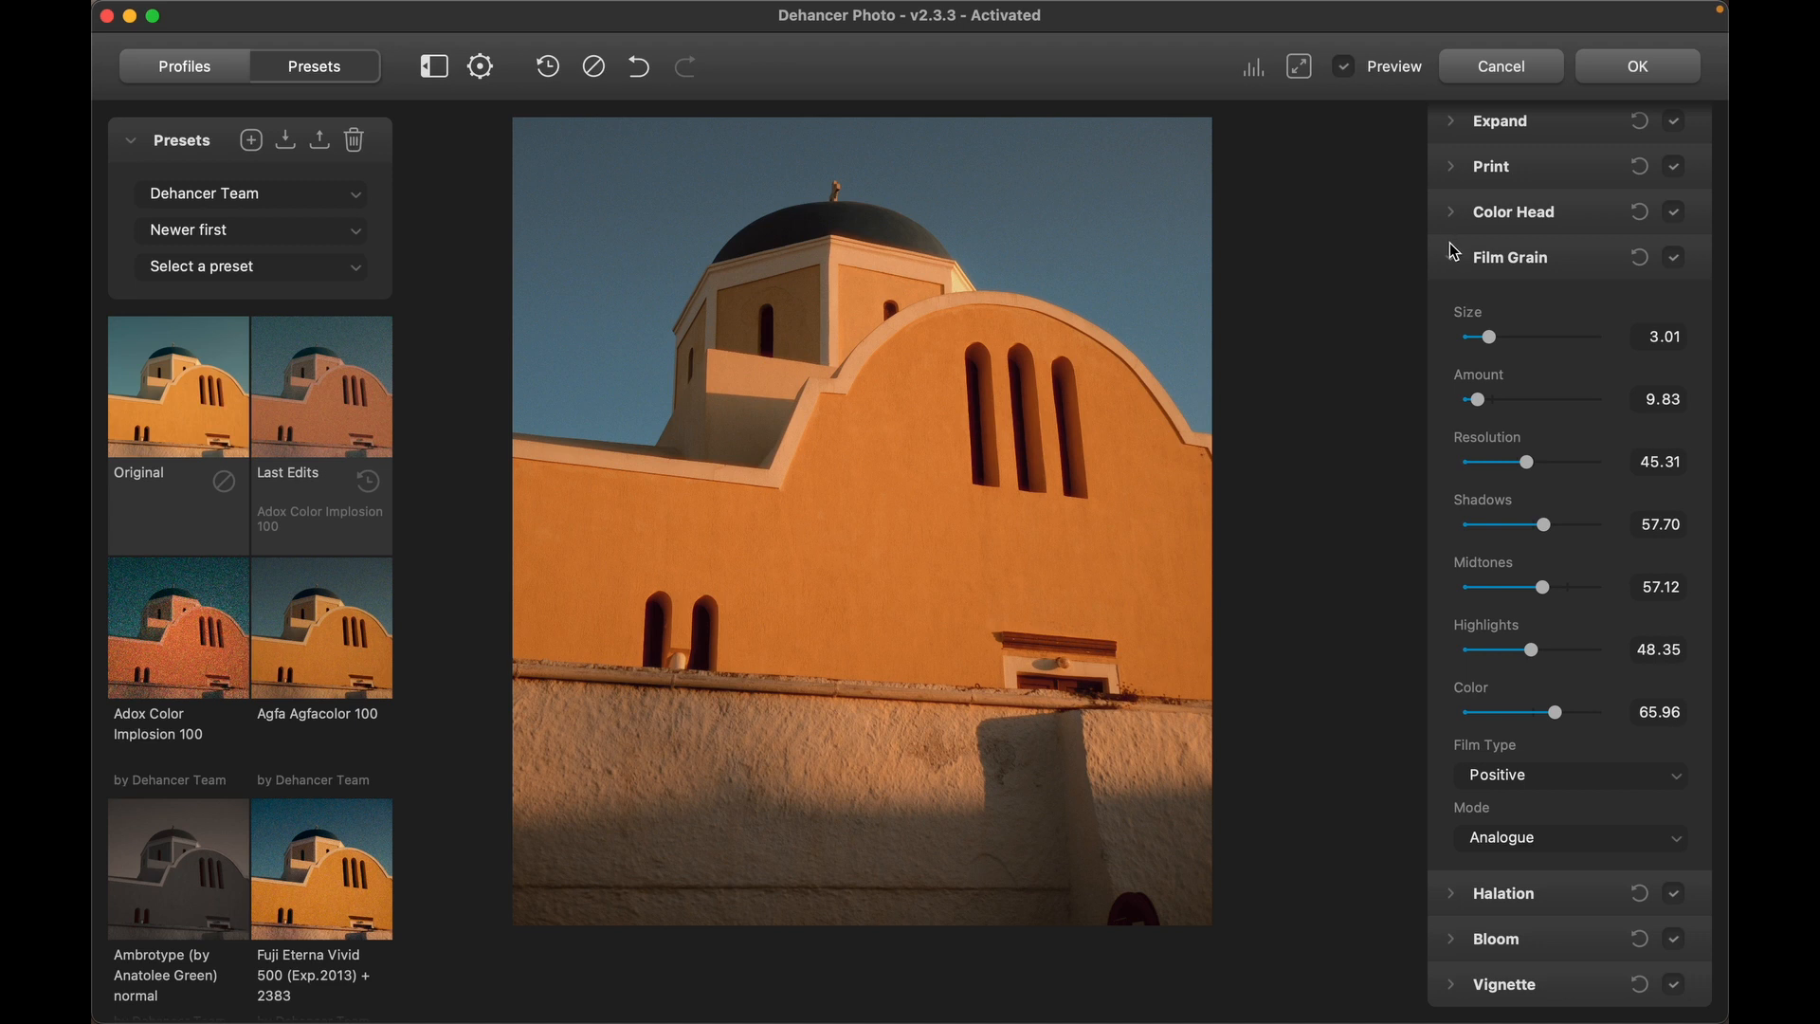
{"action": "left_click", "coordinate": [1455, 254]}
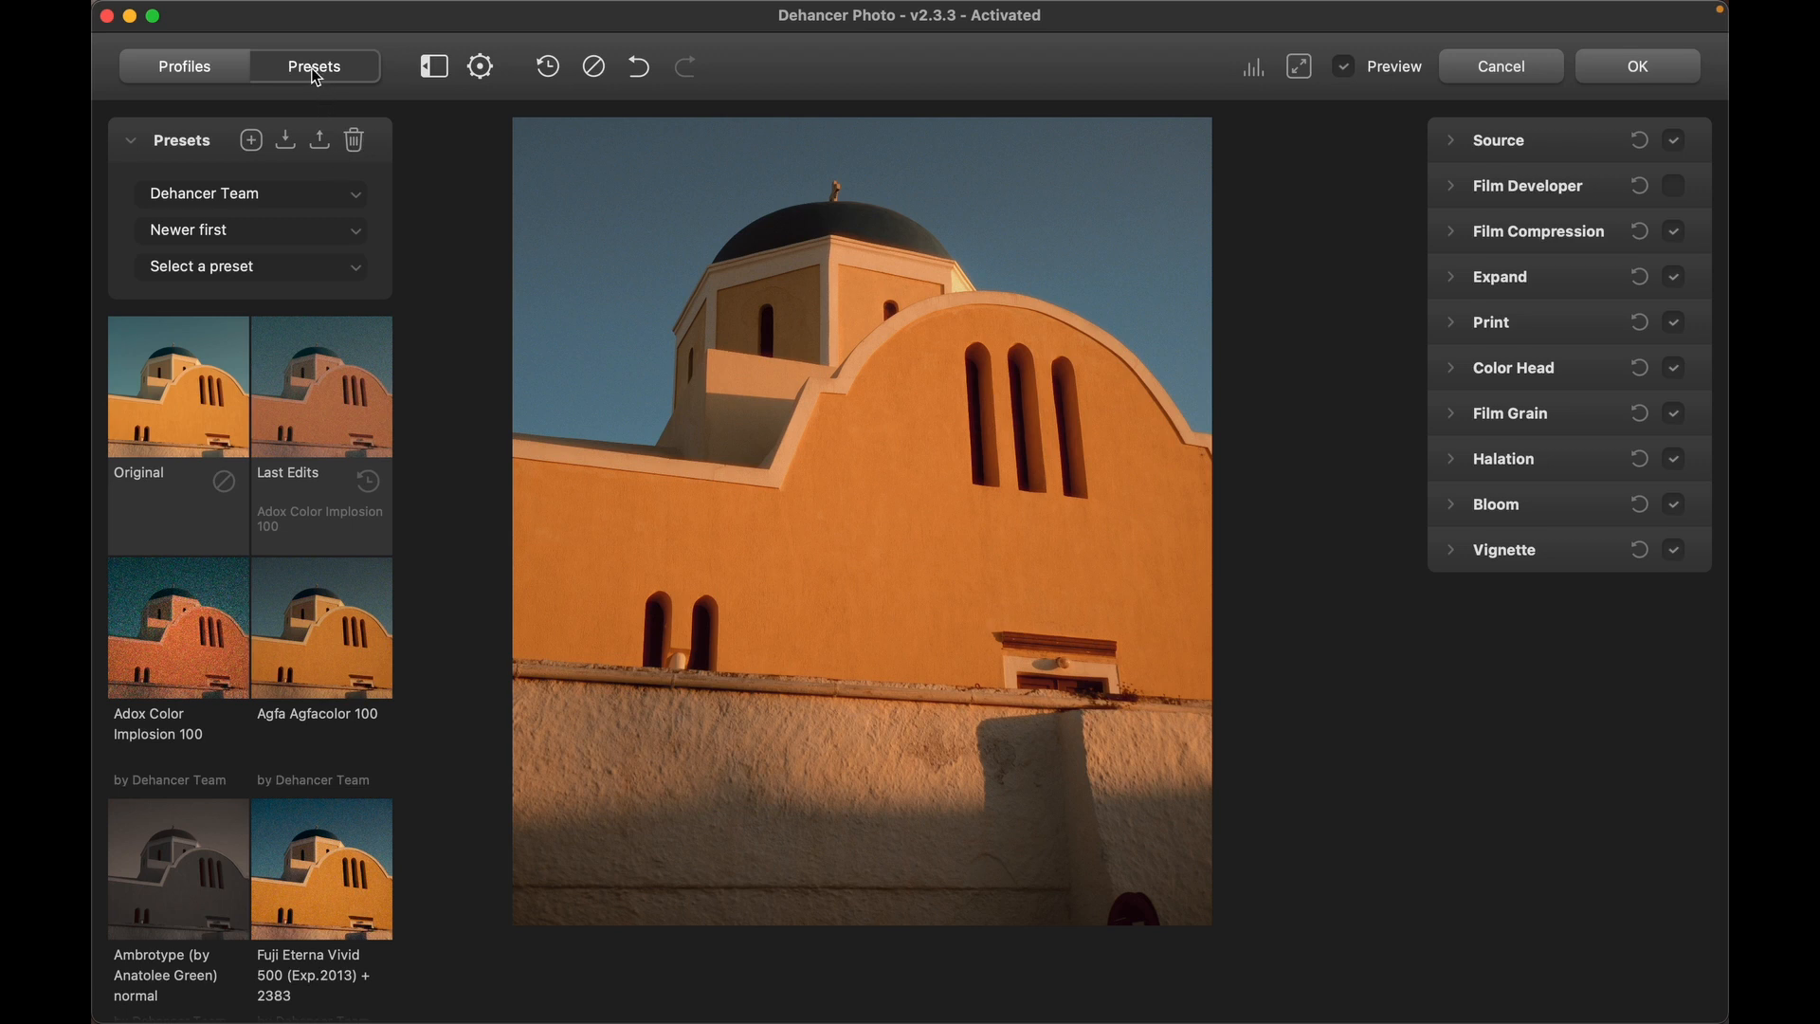
Switch from presets to film profiles and browse the available film stocks.
{"action": "left_click", "coordinate": [199, 65]}
{"action": "scroll", "coordinate": [253, 702], "scroll_direction": "down", "scroll_amount": 10}
{"action": "scroll", "coordinate": [253, 702], "scroll_direction": "down", "scroll_amount": 1}
Show the histogram beneath the church photo and turn off the Film Profile.
{"action": "left_click", "coordinate": [1300, 68]}
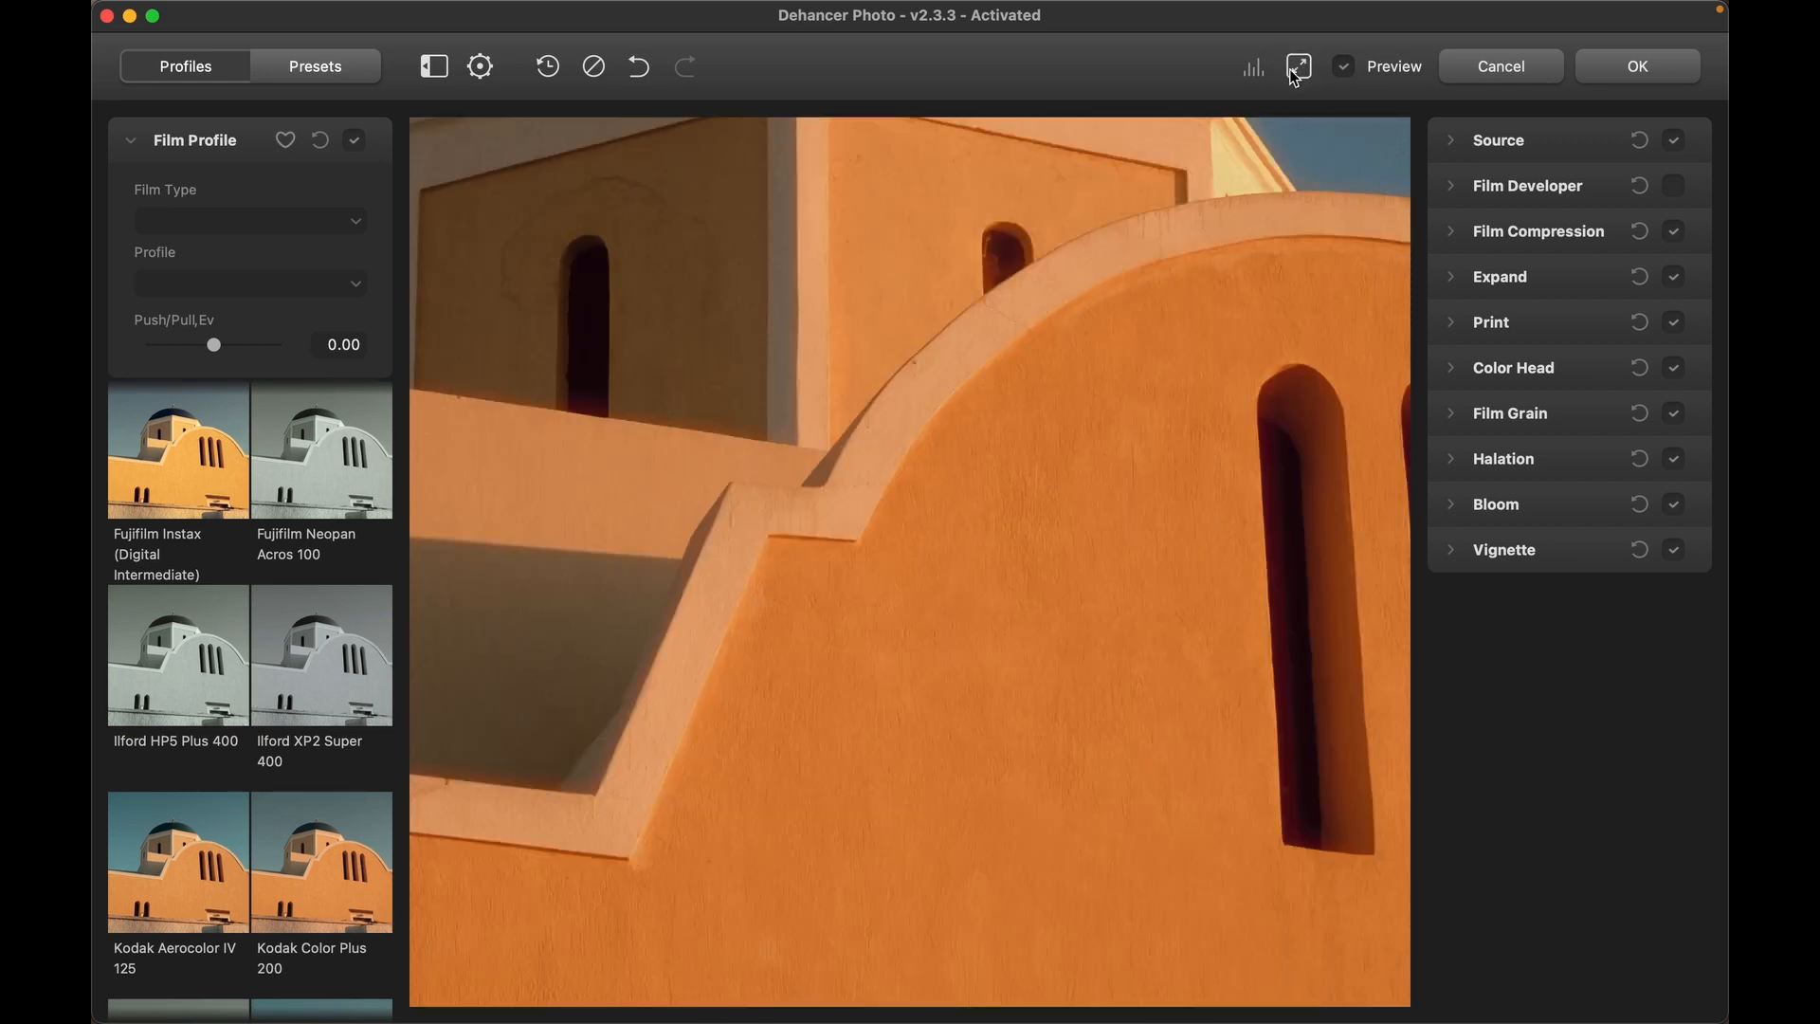
{"action": "left_click", "coordinate": [1261, 78]}
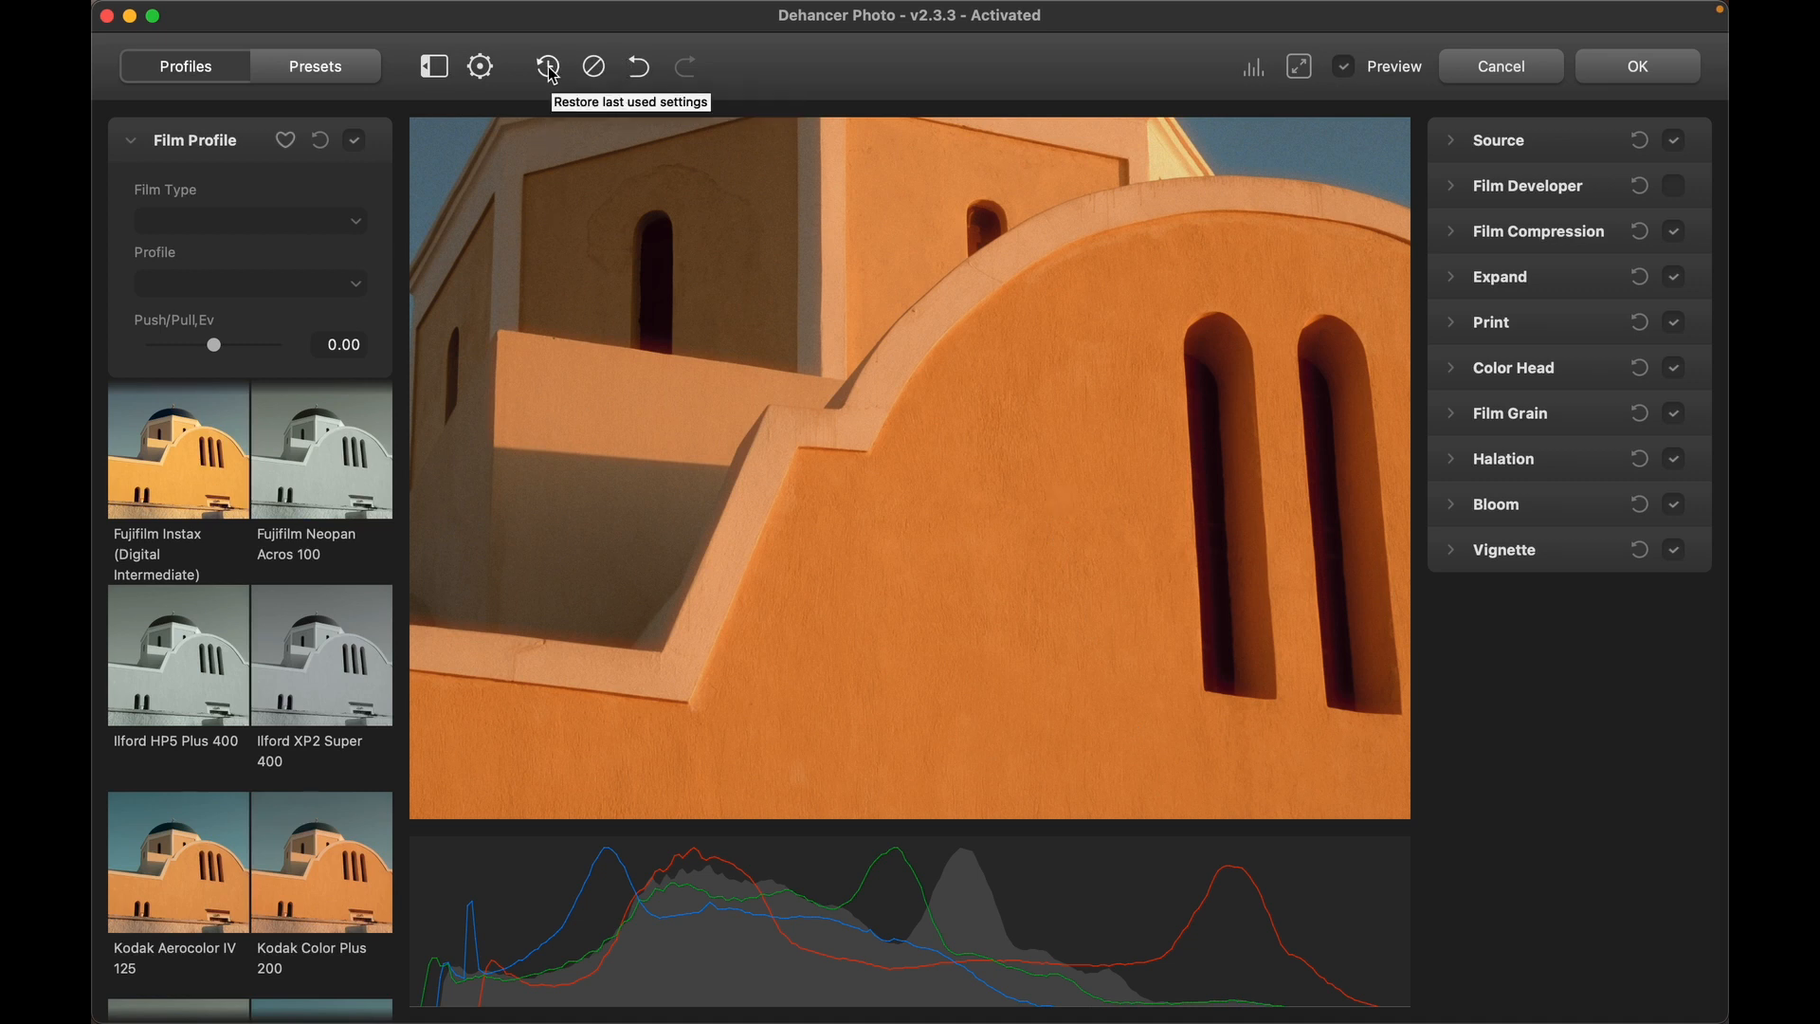
{"action": "left_click", "coordinate": [433, 68]}
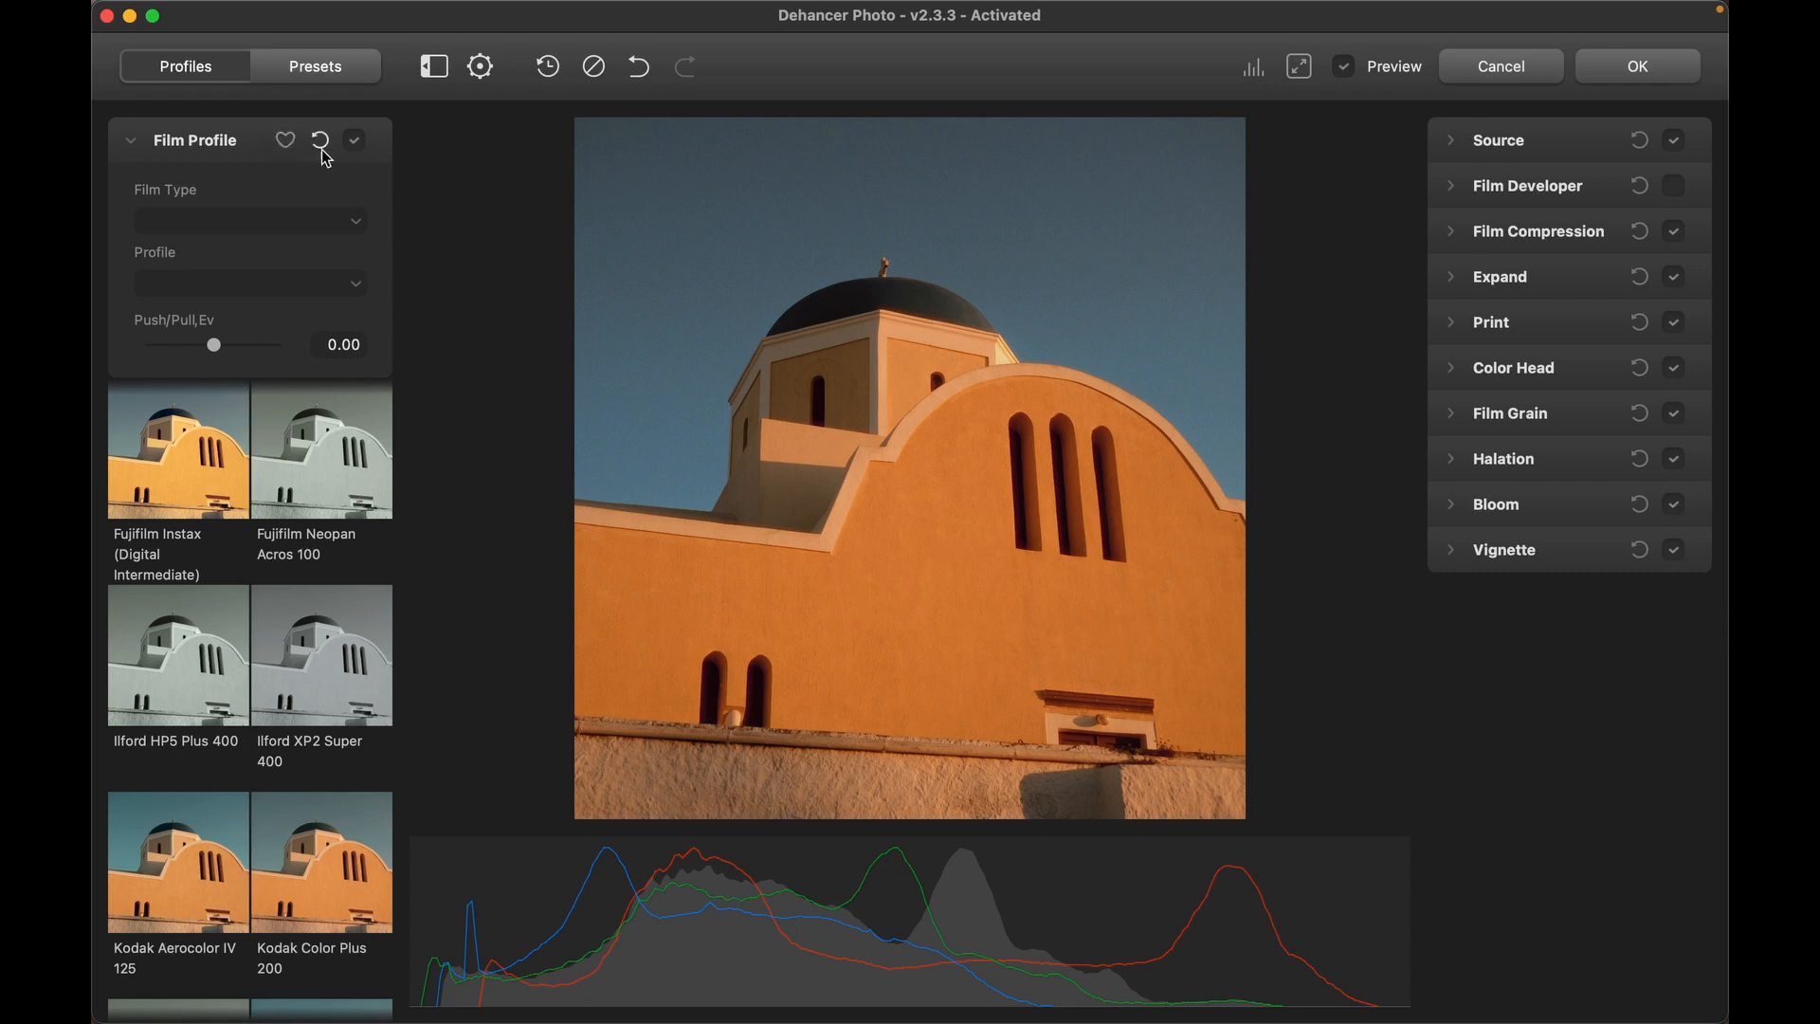
{"action": "left_click", "coordinate": [355, 143]}
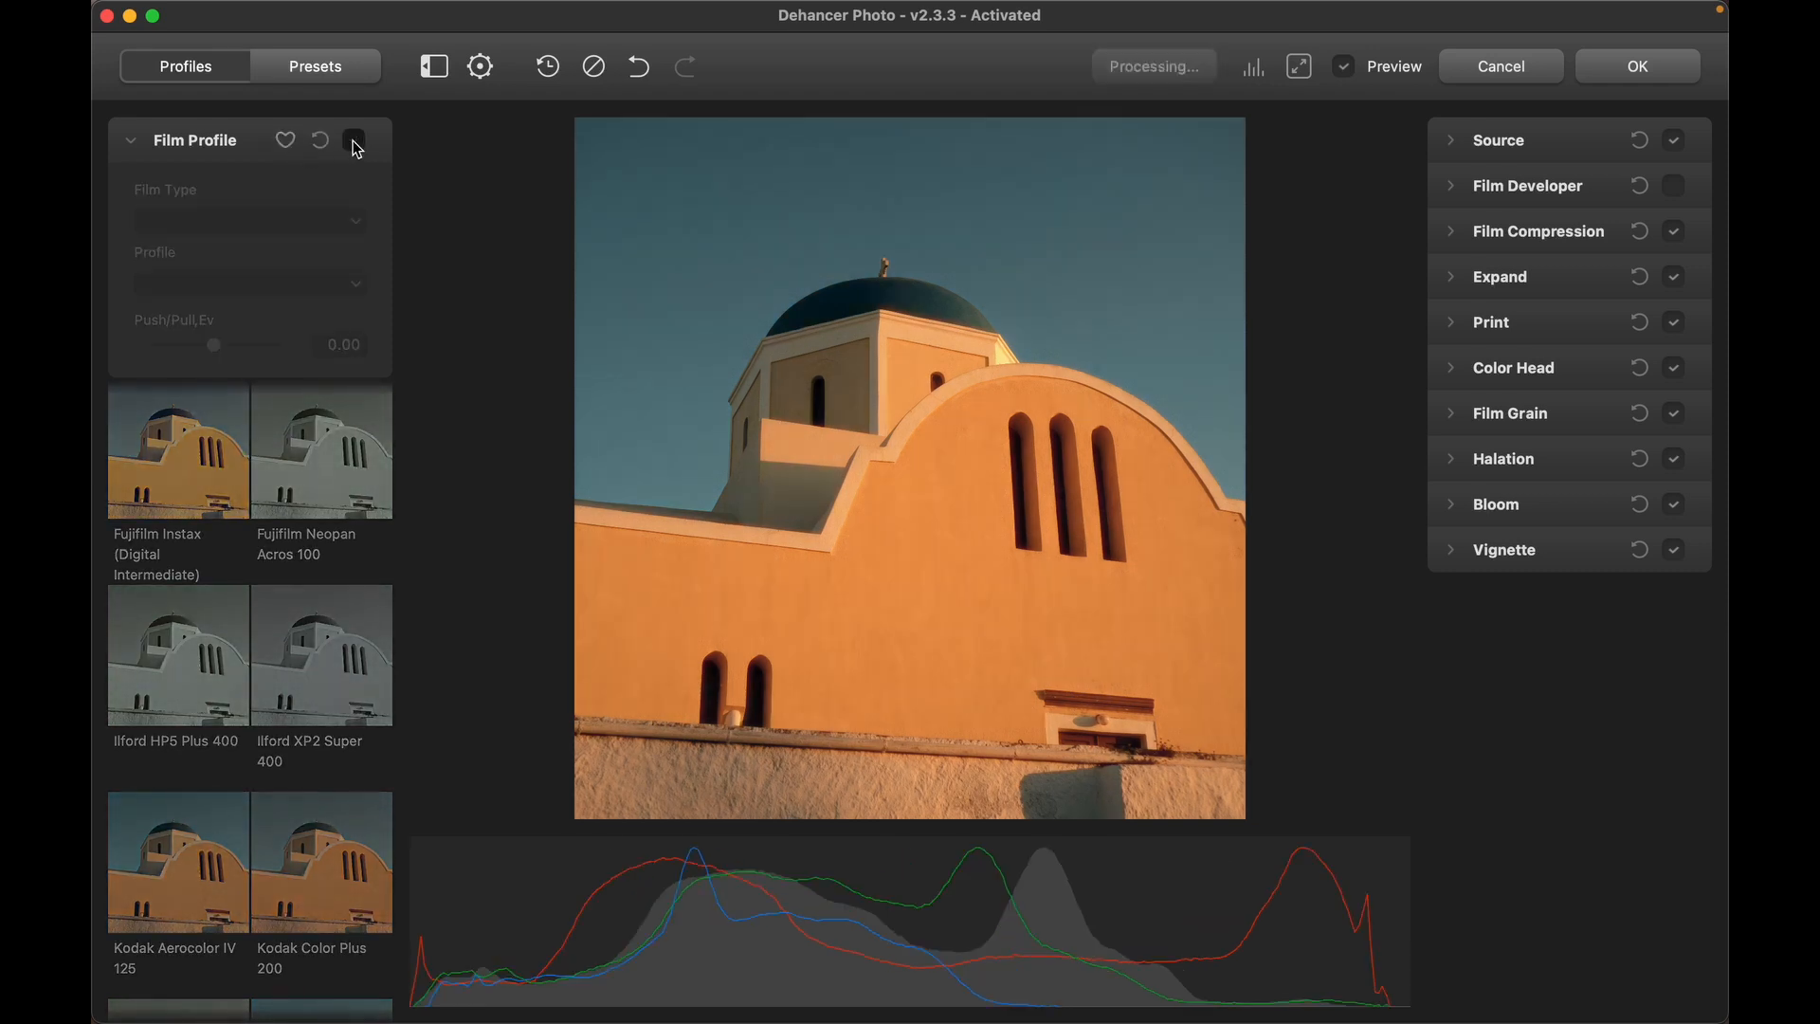
Toggle the Film Profile on and off to compare its effect on the church photo, leaving it on.
{"action": "left_click", "coordinate": [355, 143]}
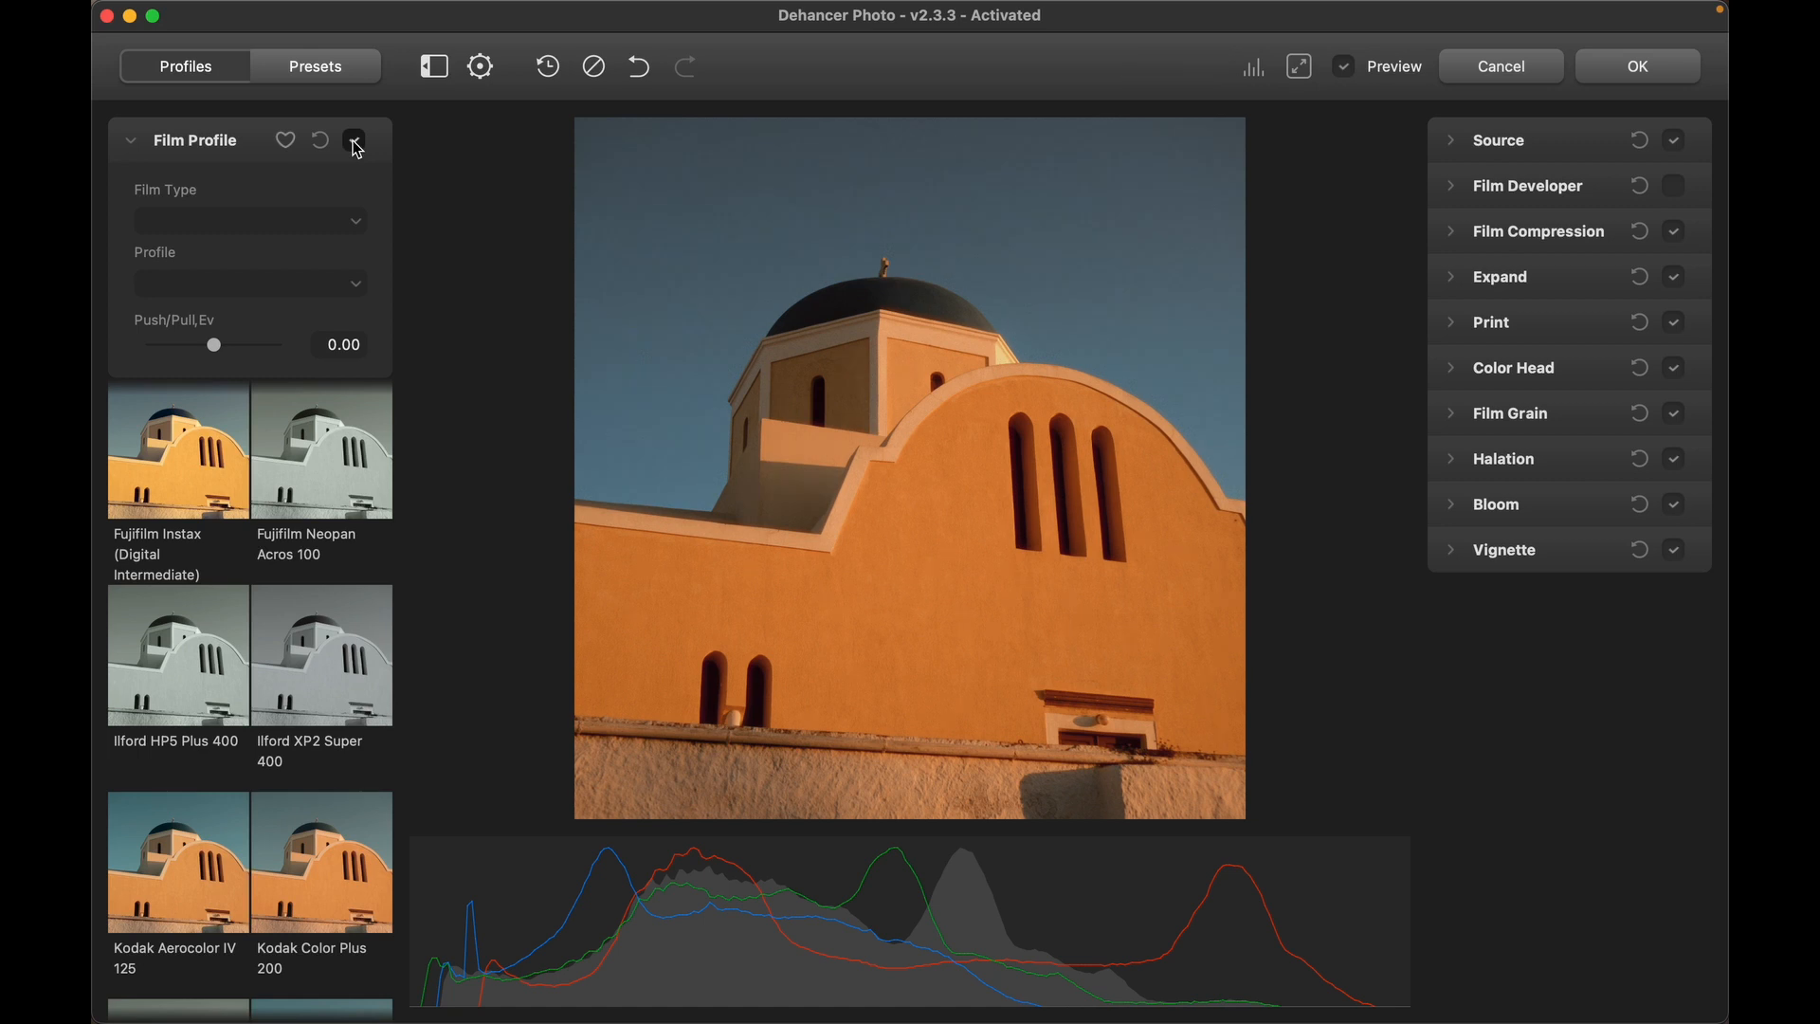
{"action": "left_click", "coordinate": [356, 143]}
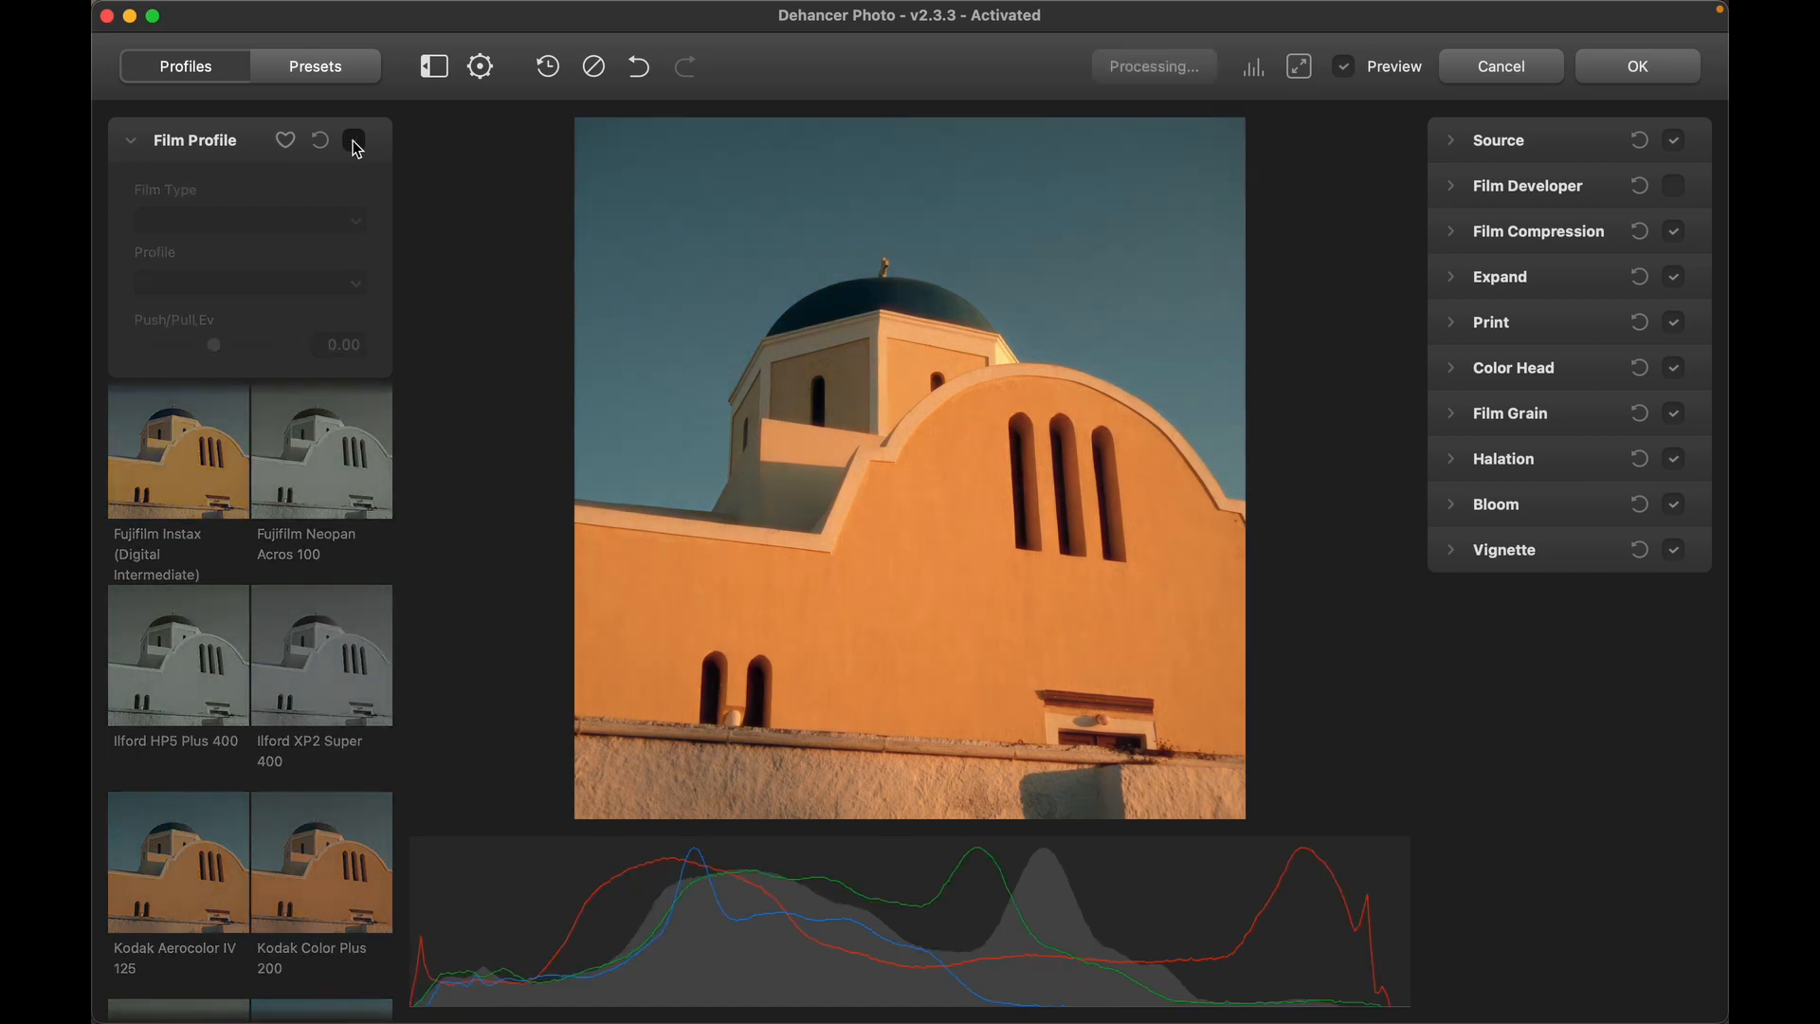
{"action": "left_click", "coordinate": [355, 144]}
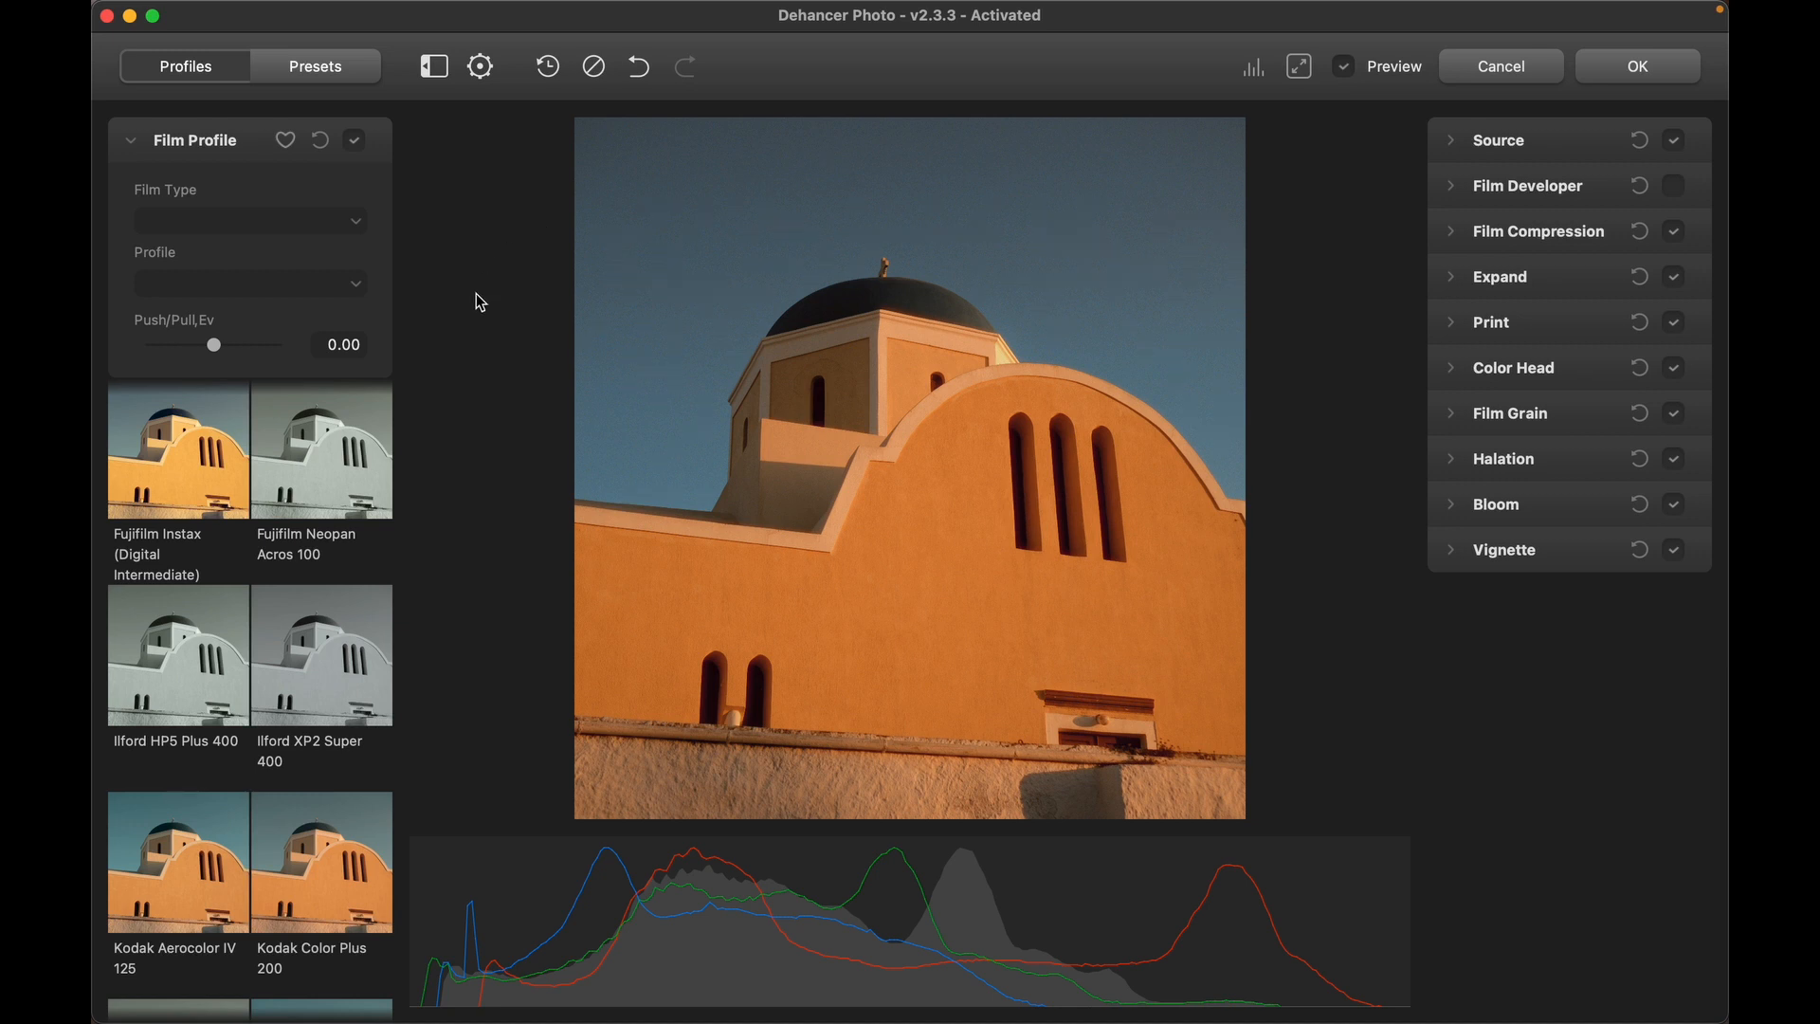
Browse the full preset collection and apply the Ilford HP5 Plus 400 + Kodak Endura Glossy Paper preset to the photo.
{"action": "scroll", "coordinate": [272, 580], "scroll_direction": "down", "scroll_amount": 5}
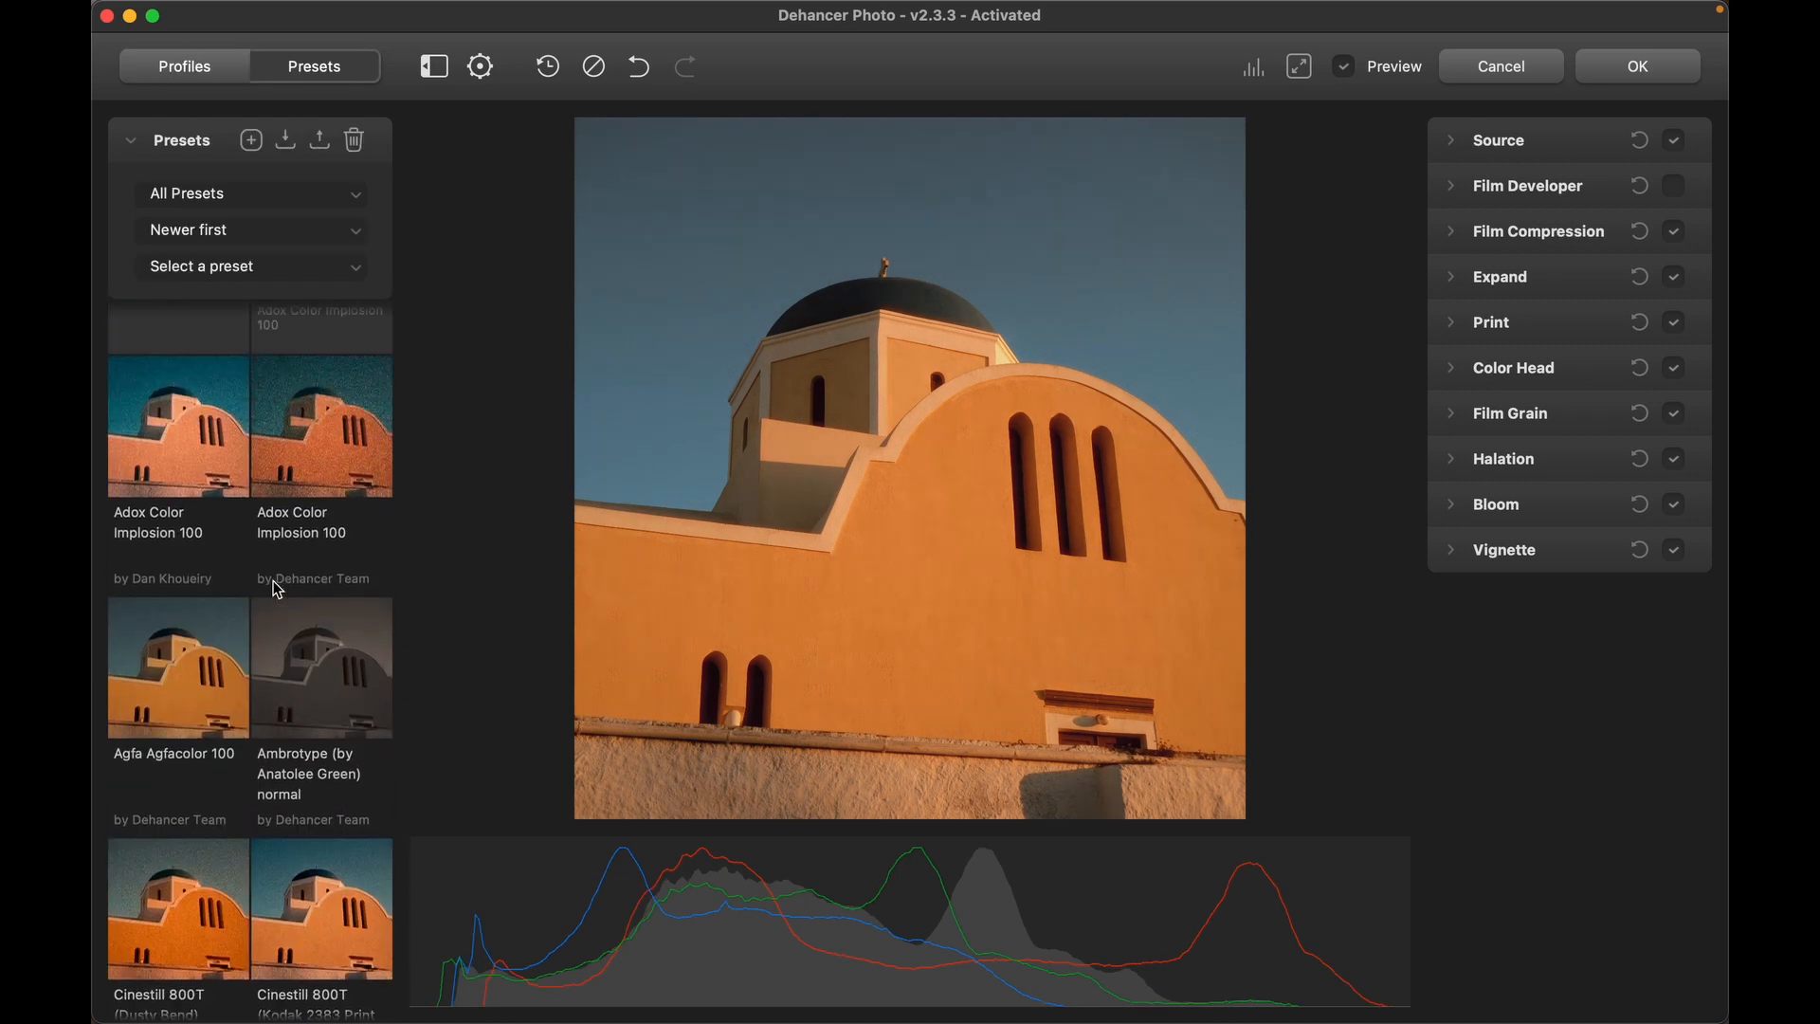
{"action": "scroll", "coordinate": [273, 580], "scroll_direction": "up", "scroll_amount": 5}
{"action": "scroll", "coordinate": [273, 580], "scroll_direction": "down", "scroll_amount": 2}
{"action": "scroll", "coordinate": [274, 582], "scroll_direction": "down", "scroll_amount": 15}
{"action": "scroll", "coordinate": [273, 580], "scroll_direction": "down", "scroll_amount": 8}
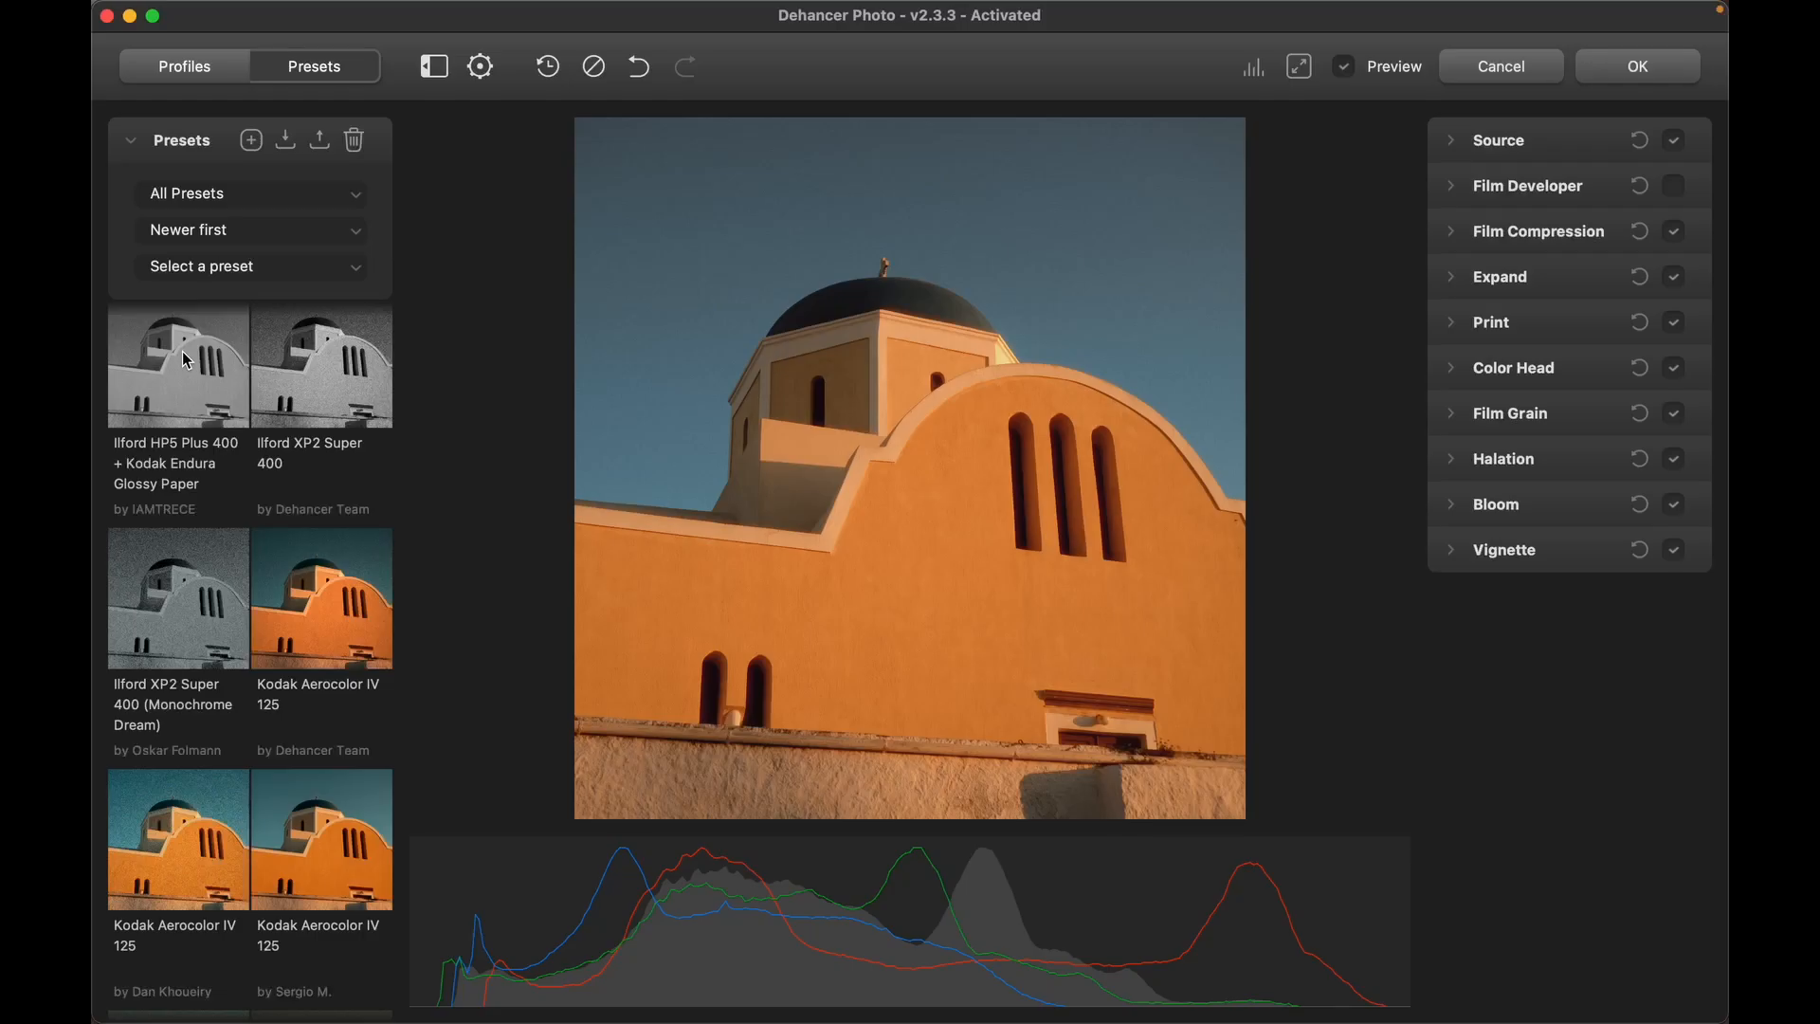
{"action": "left_click", "coordinate": [179, 361]}
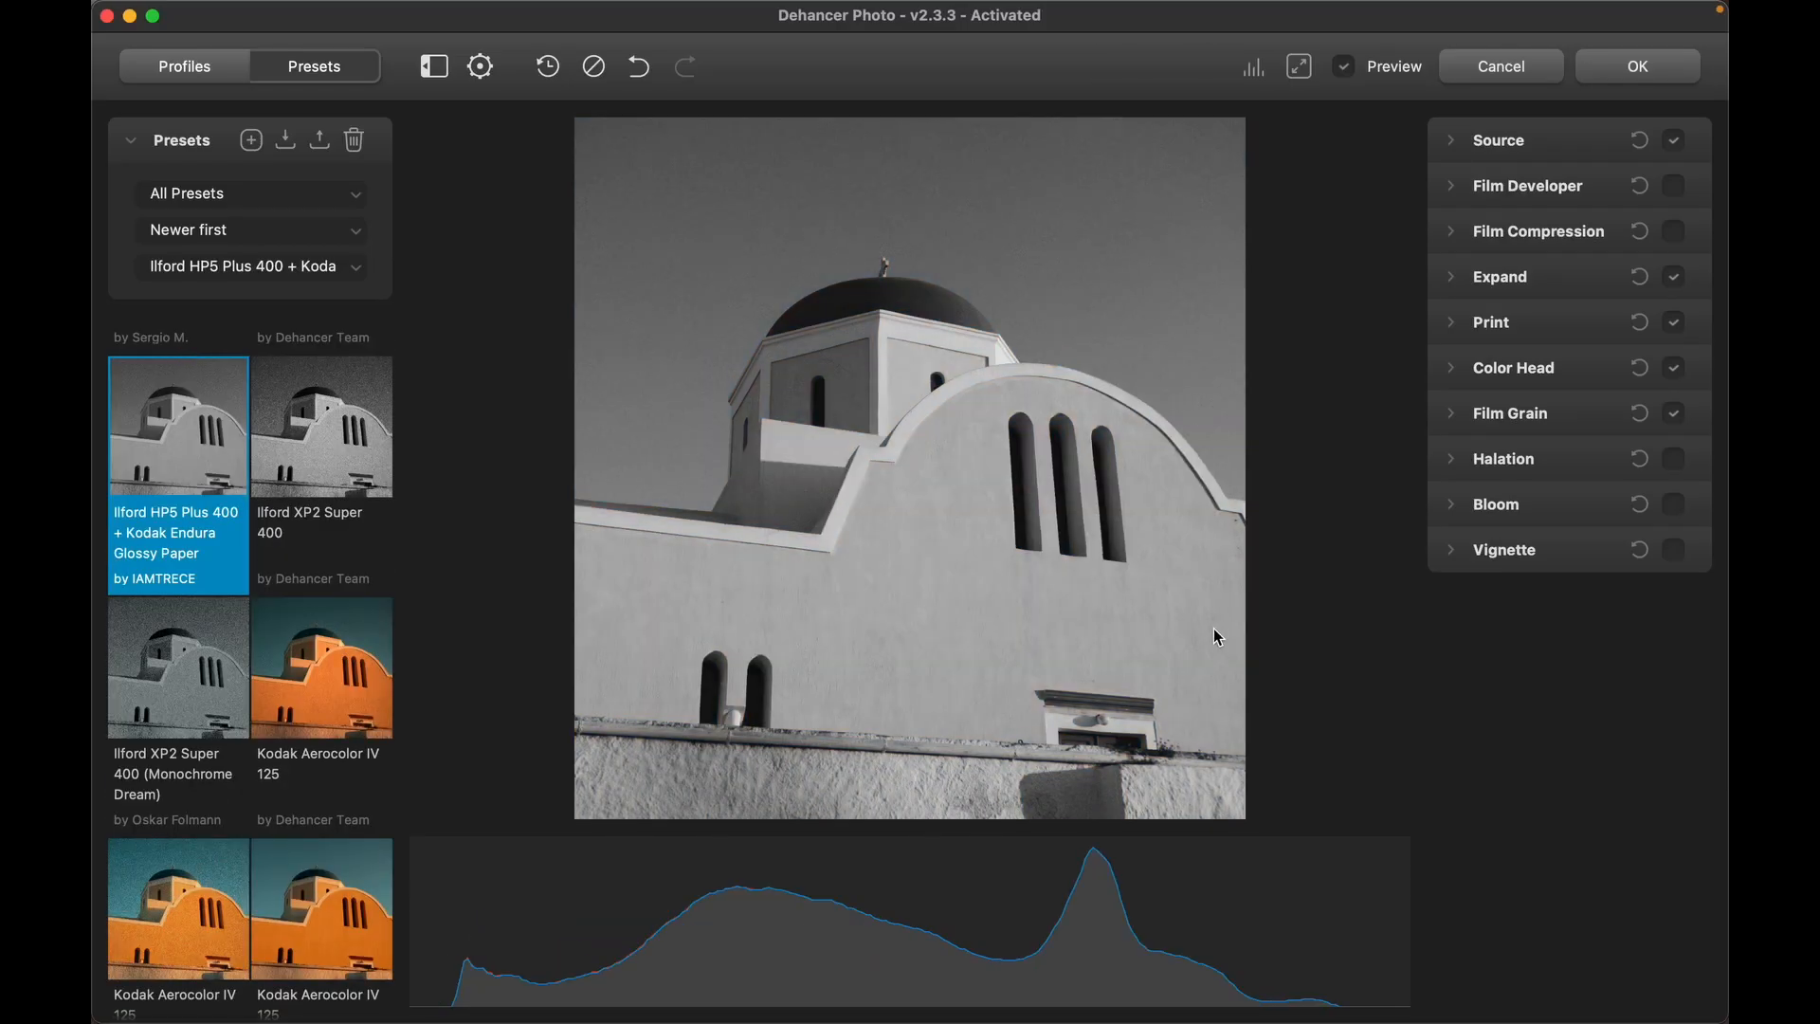
Set the Source exposure compensation to 0.14 and open the Film Developer settings.
{"action": "left_click", "coordinate": [1488, 140]}
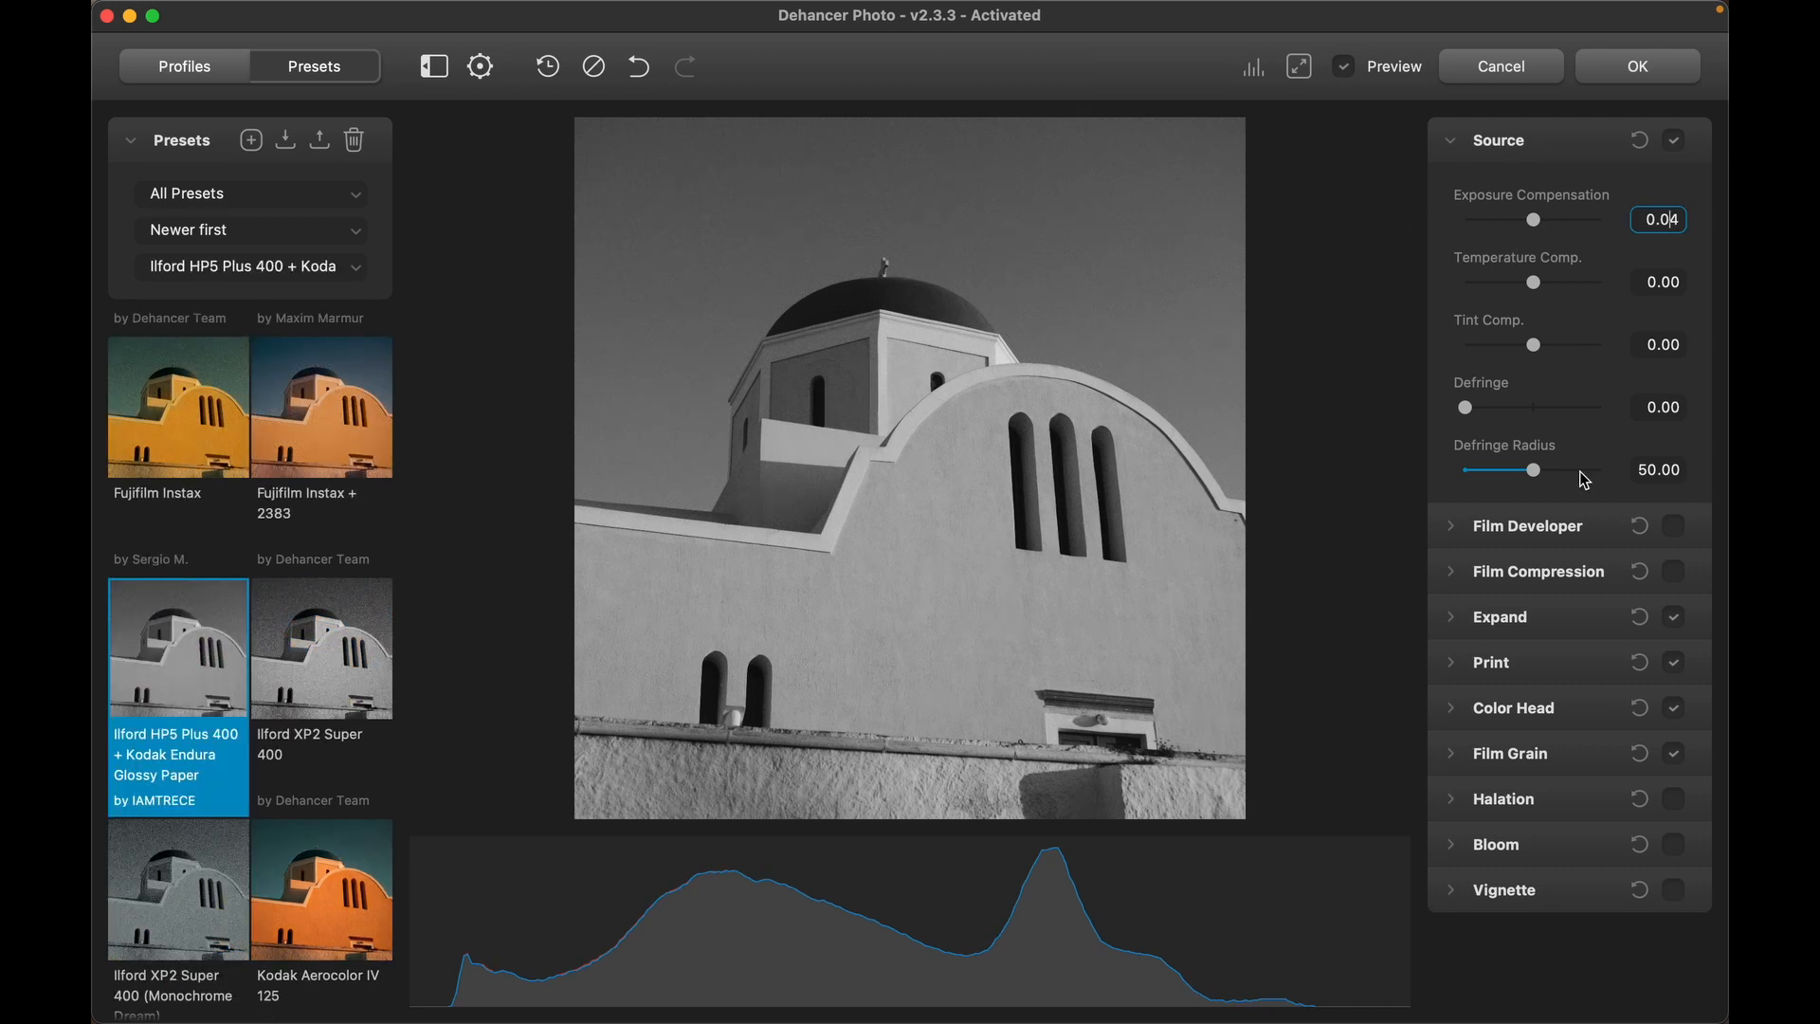
{"action": "key", "text": "Up"}
{"action": "key", "text": "Up"}
{"action": "key", "text": "Up"}
{"action": "key", "text": "Down"}
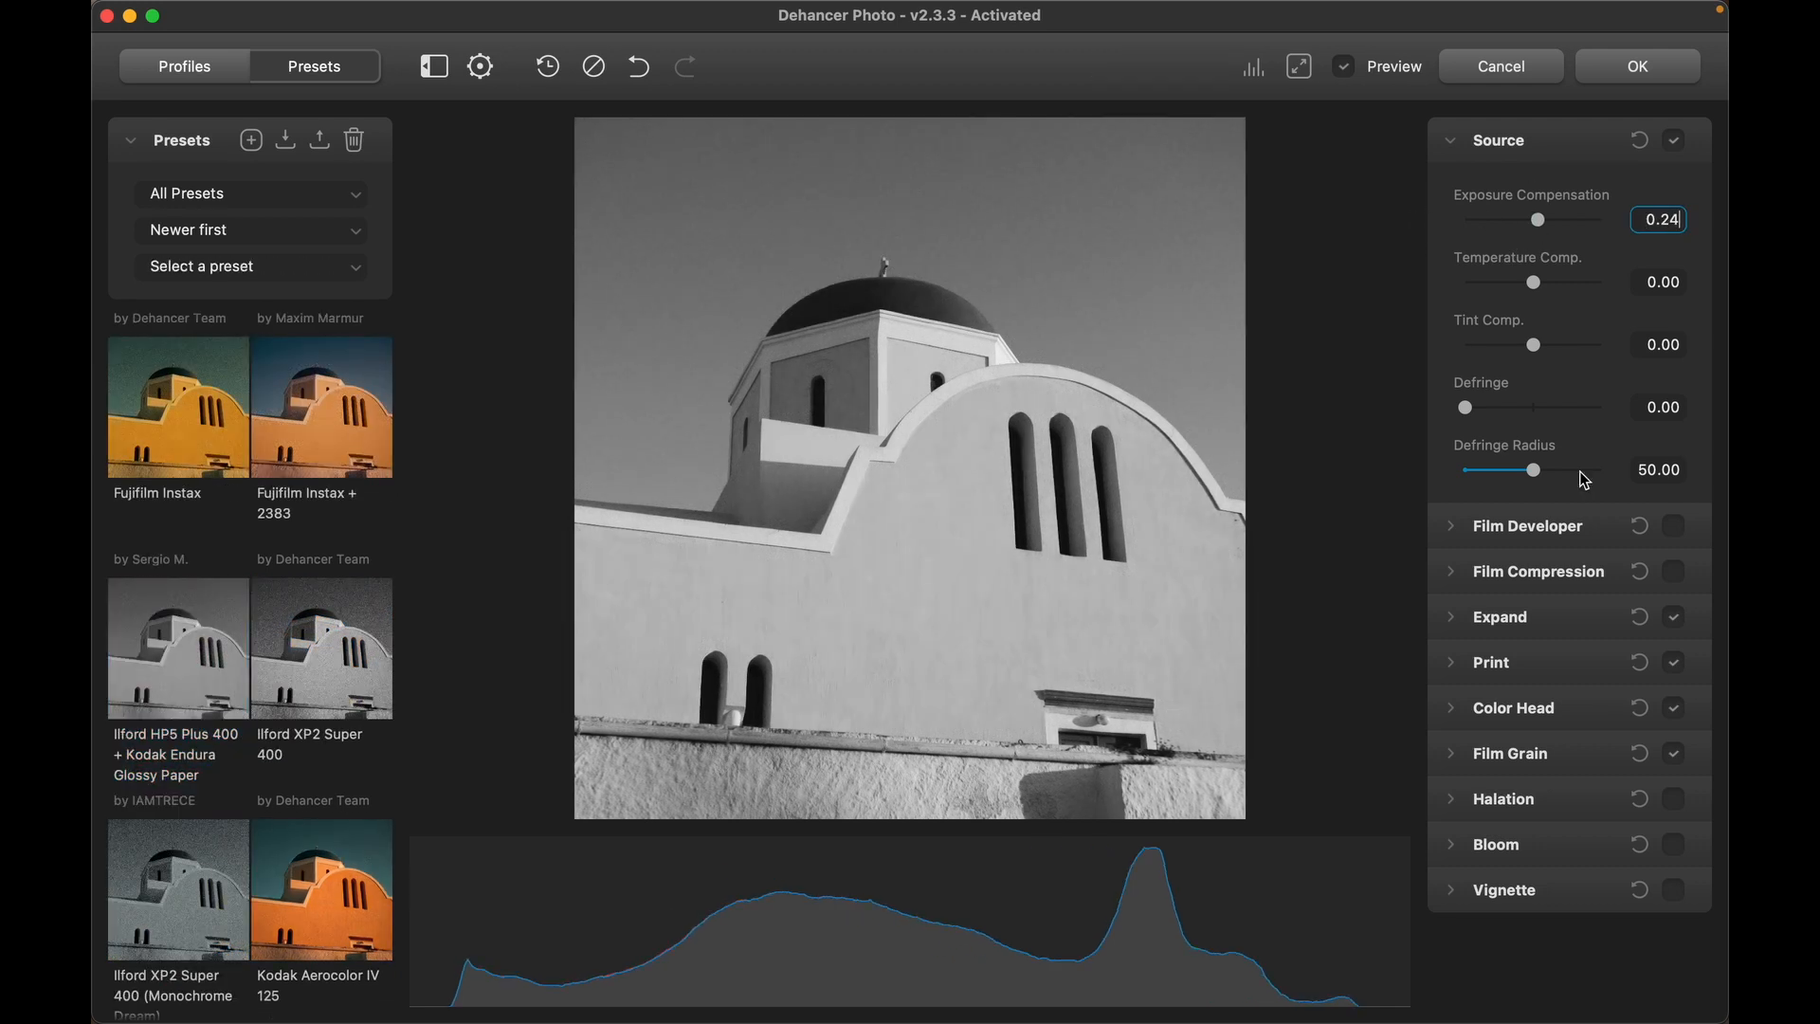
{"action": "key", "text": "Down"}
{"action": "key", "text": "Down"}
{"action": "key", "text": "Down"}
{"action": "key", "text": "Down"}
{"action": "key", "text": "Down"}
{"action": "key", "text": "Down"}
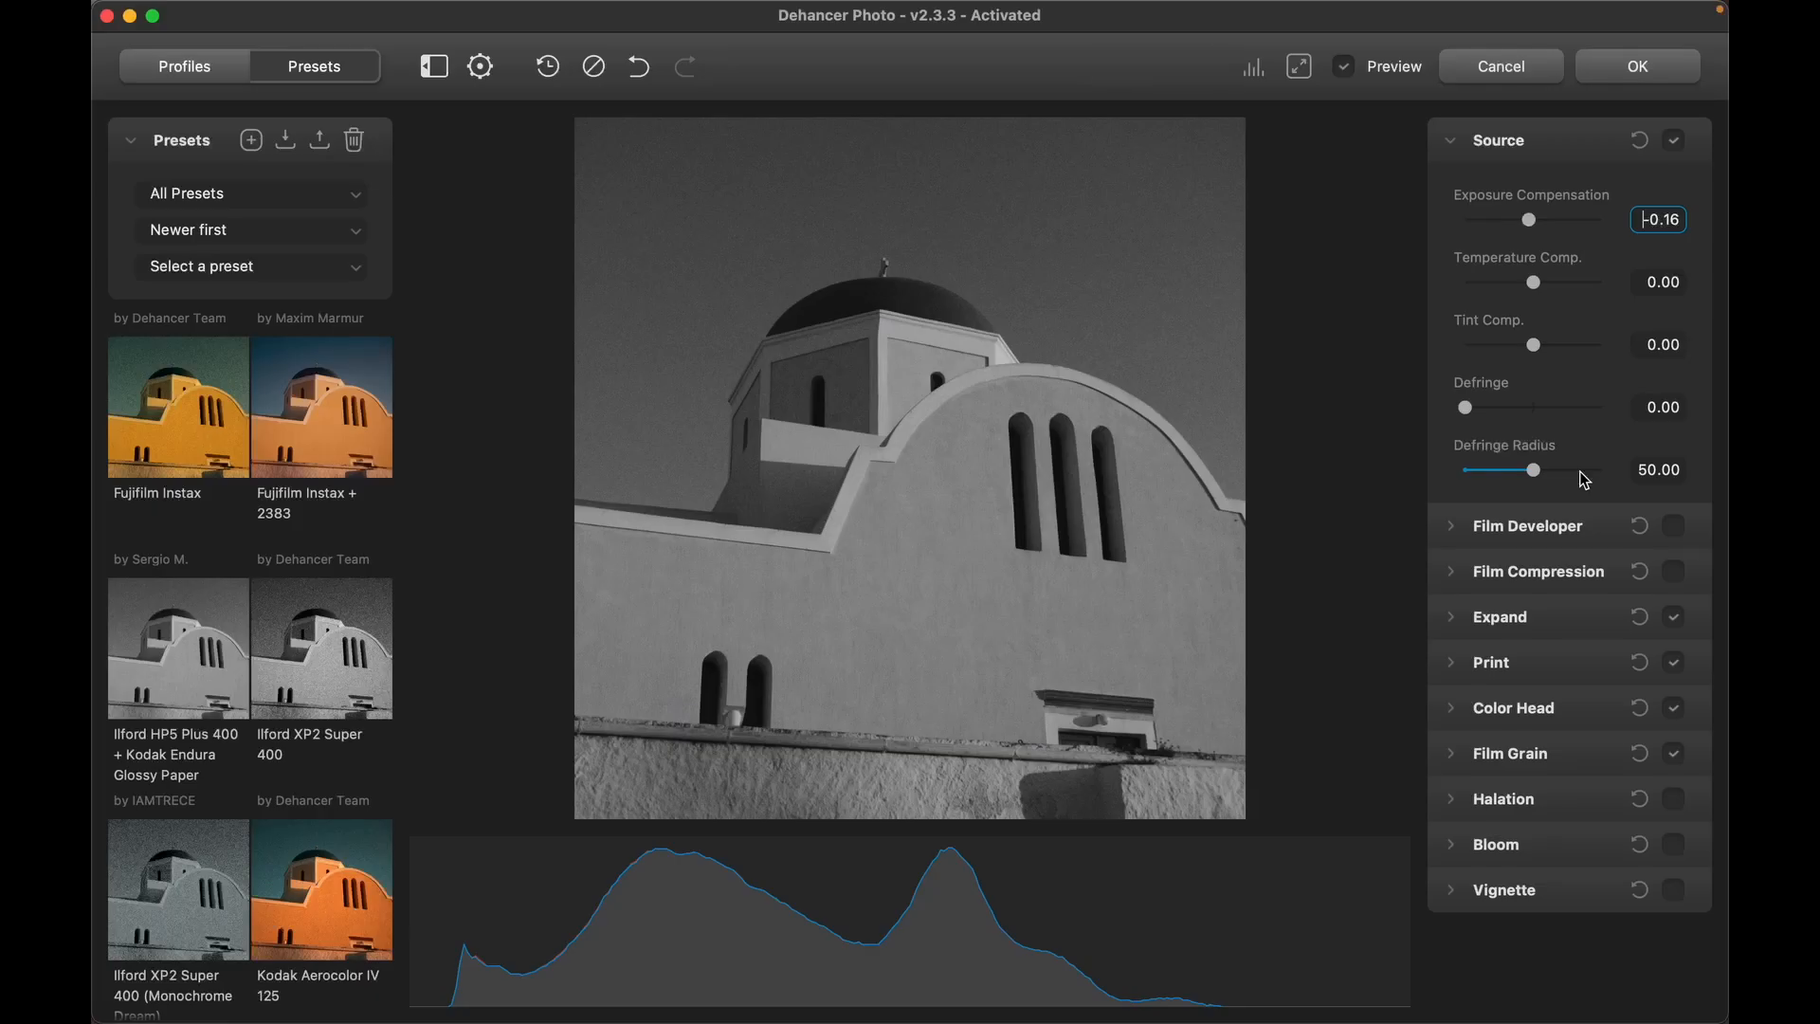
{"action": "key", "text": "Up"}
{"action": "key", "text": "Up"}
{"action": "key", "text": "Up"}
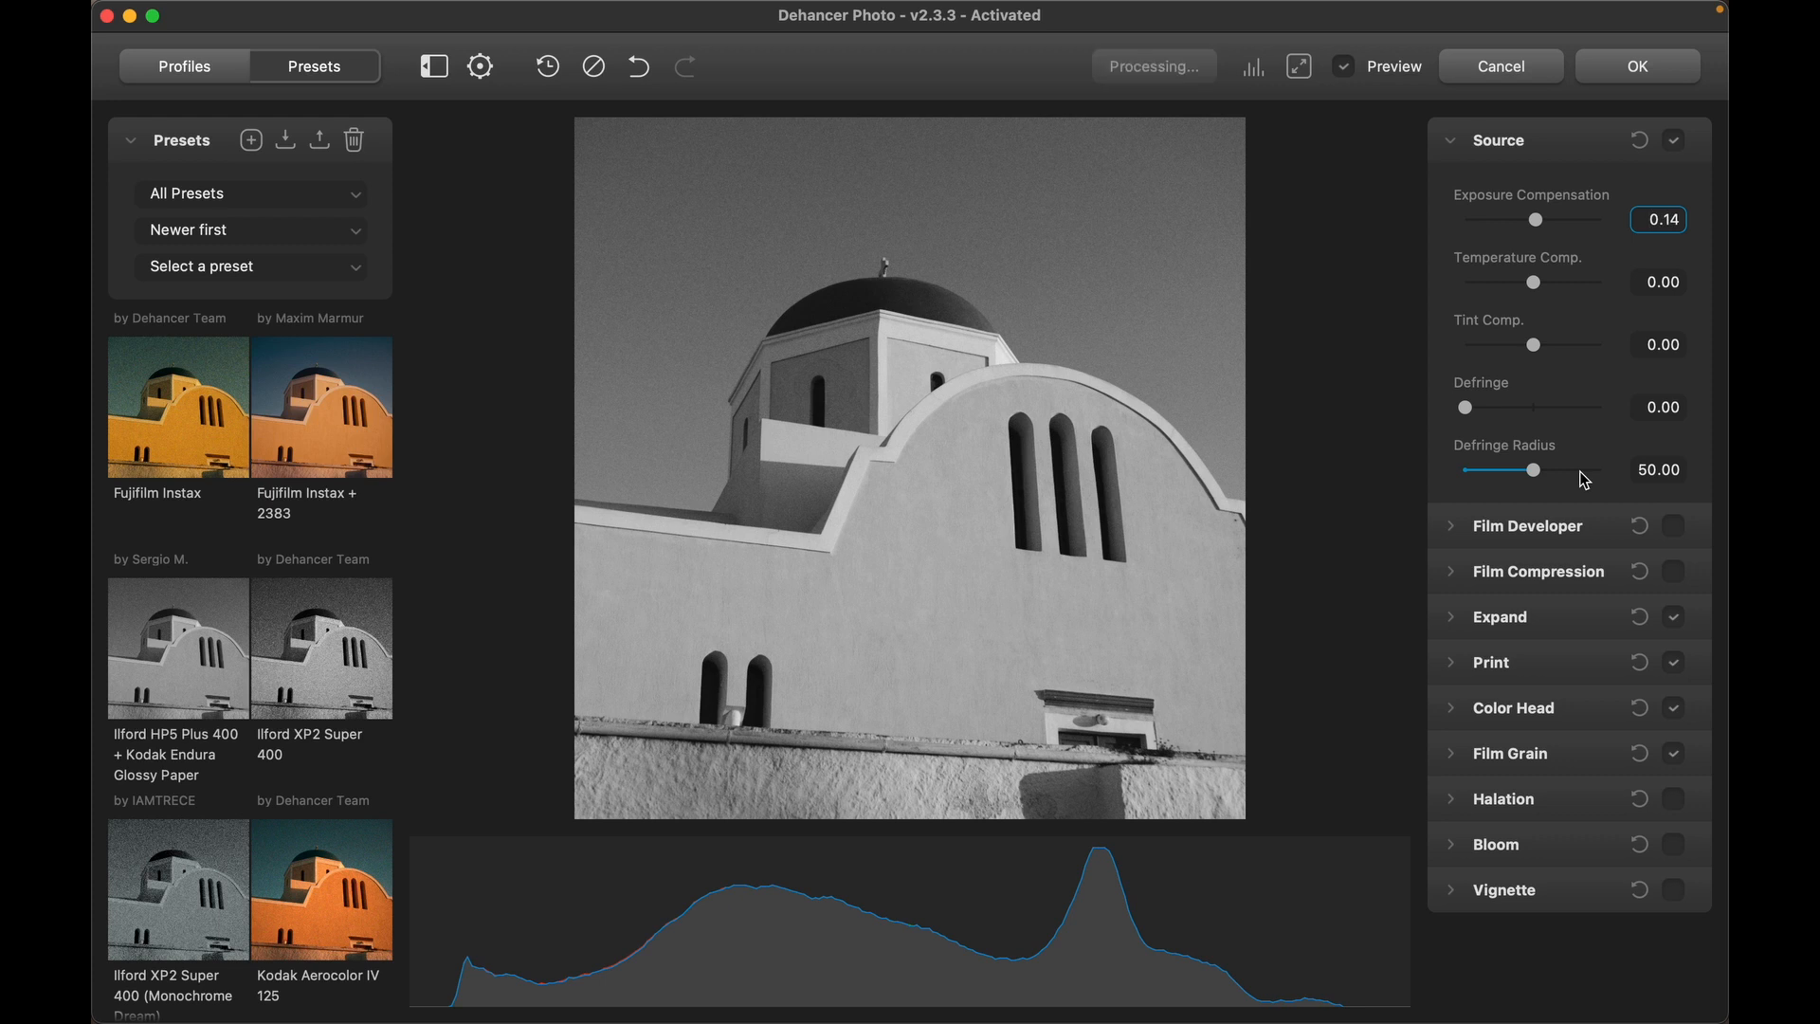
{"action": "left_click", "coordinate": [1529, 526]}
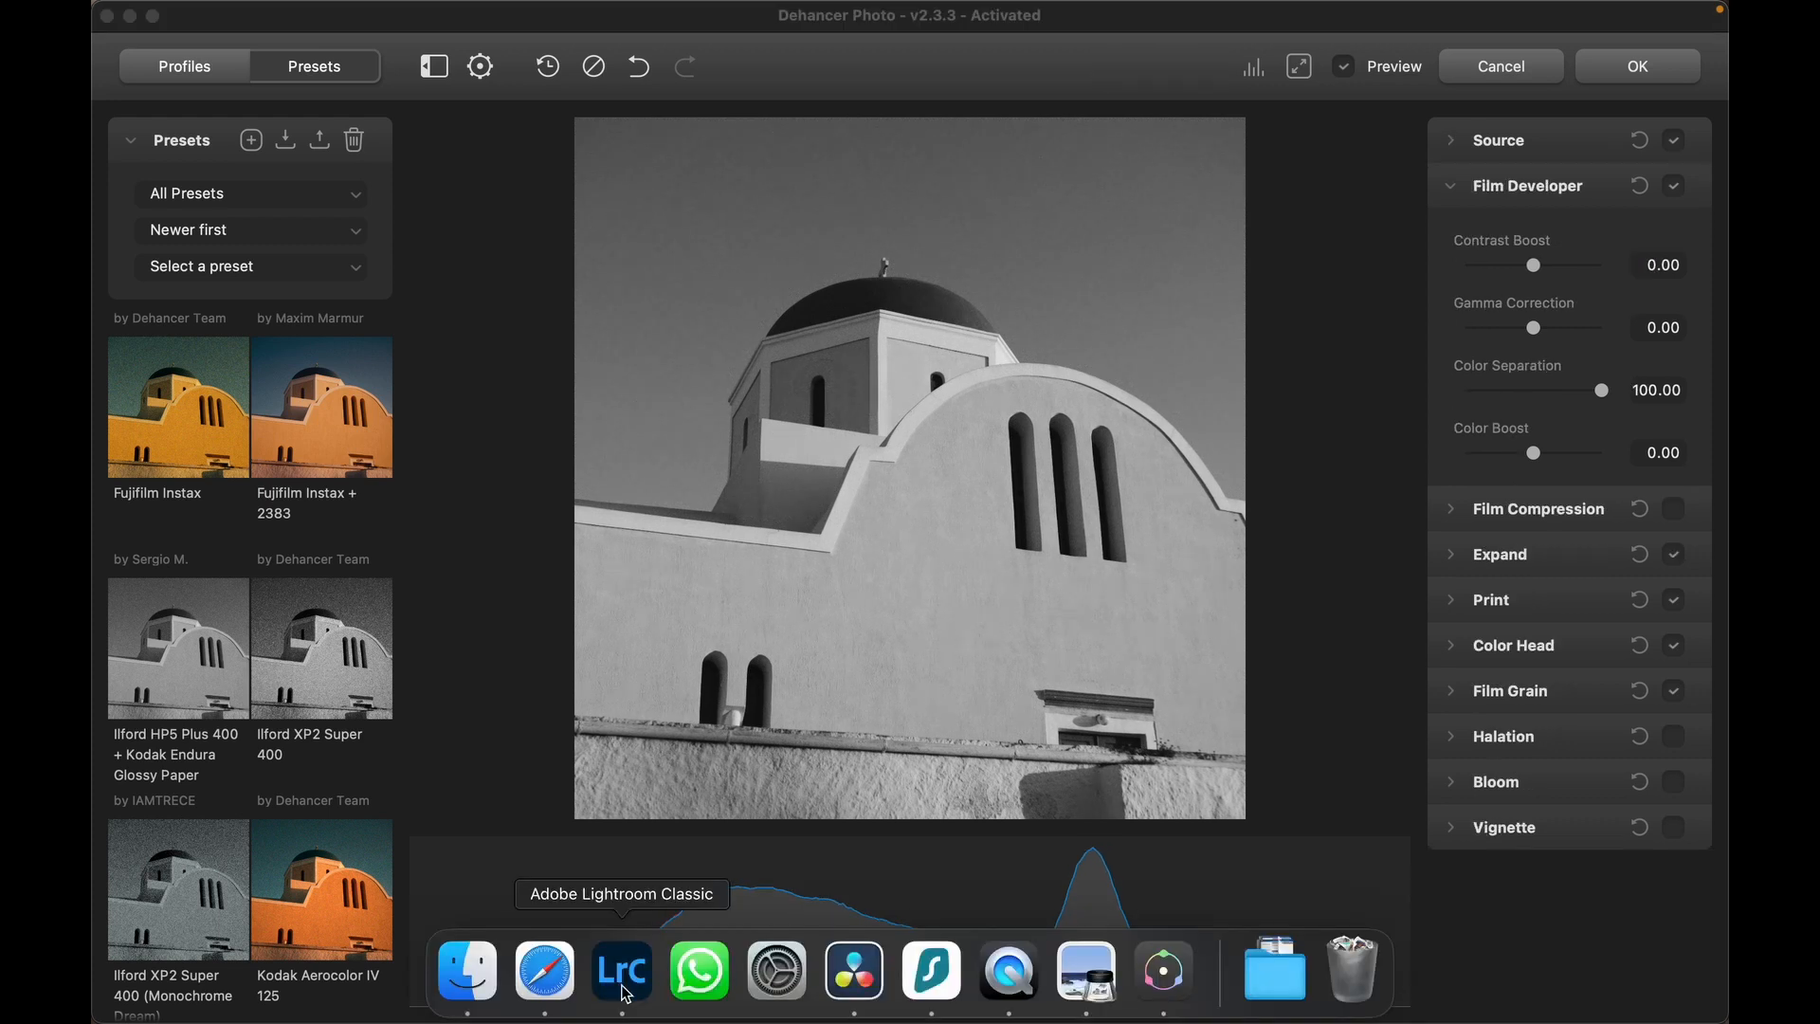
Switch to Lightroom Classic and examine the Basic and Tone Curve adjustments for the church photo.
{"action": "left_click", "coordinate": [621, 970]}
{"action": "scroll", "coordinate": [1442, 439], "scroll_direction": "down", "scroll_amount": 5}
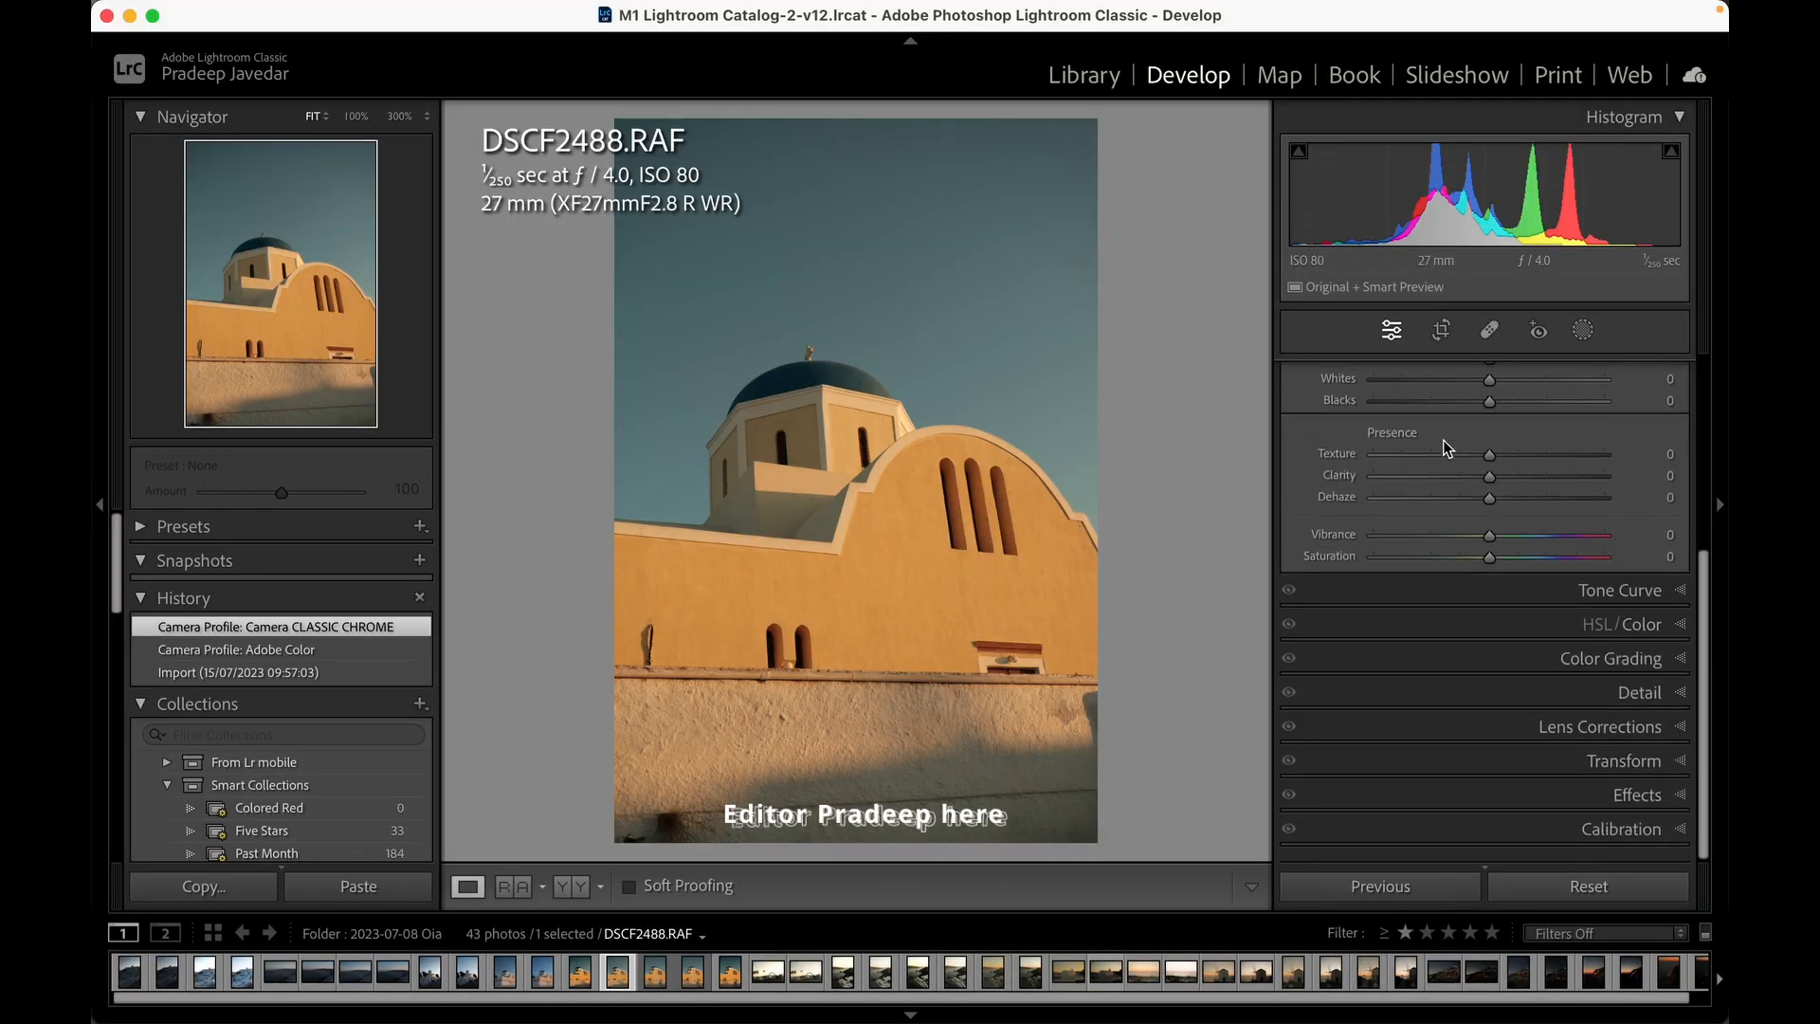
{"action": "left_click", "coordinate": [1645, 605]}
{"action": "scroll", "coordinate": [1618, 544], "scroll_direction": "up", "scroll_amount": 3}
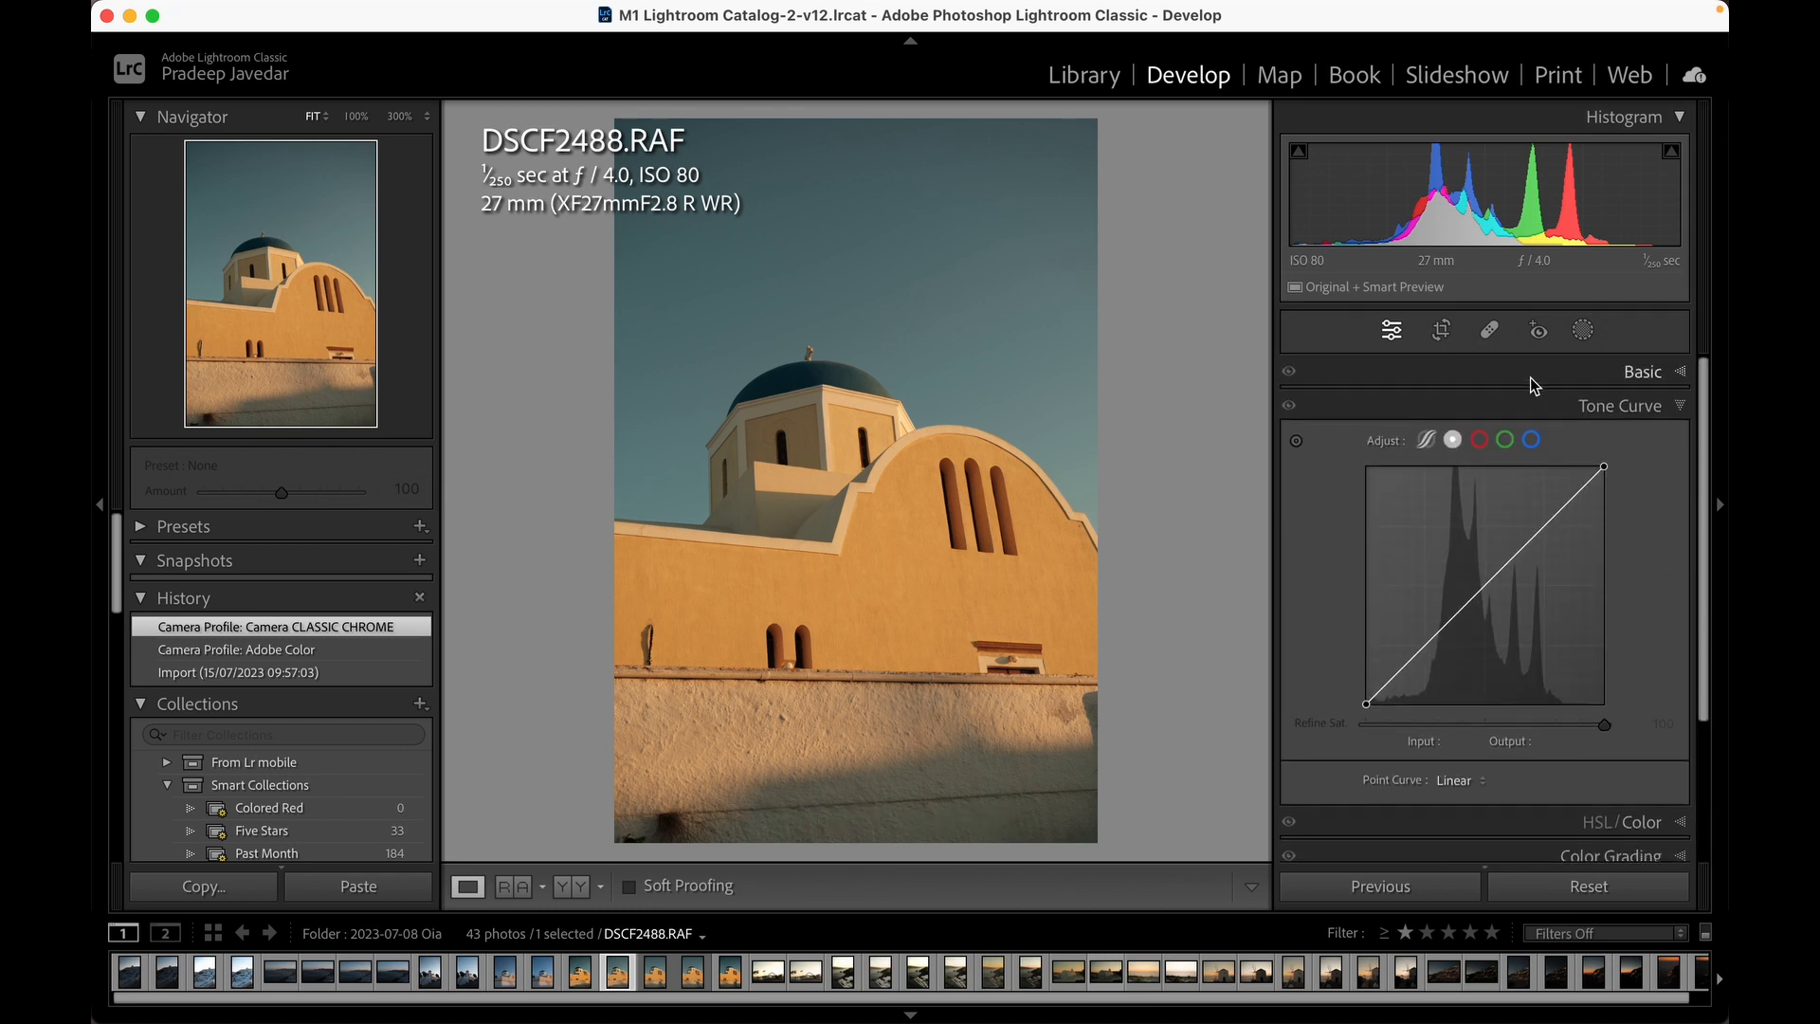
{"action": "mouse_move", "coordinate": [869, 1010]}
{"action": "scroll", "coordinate": [1534, 621], "scroll_direction": "down", "scroll_amount": 4}
{"action": "scroll", "coordinate": [1534, 622], "scroll_direction": "up", "scroll_amount": 3}
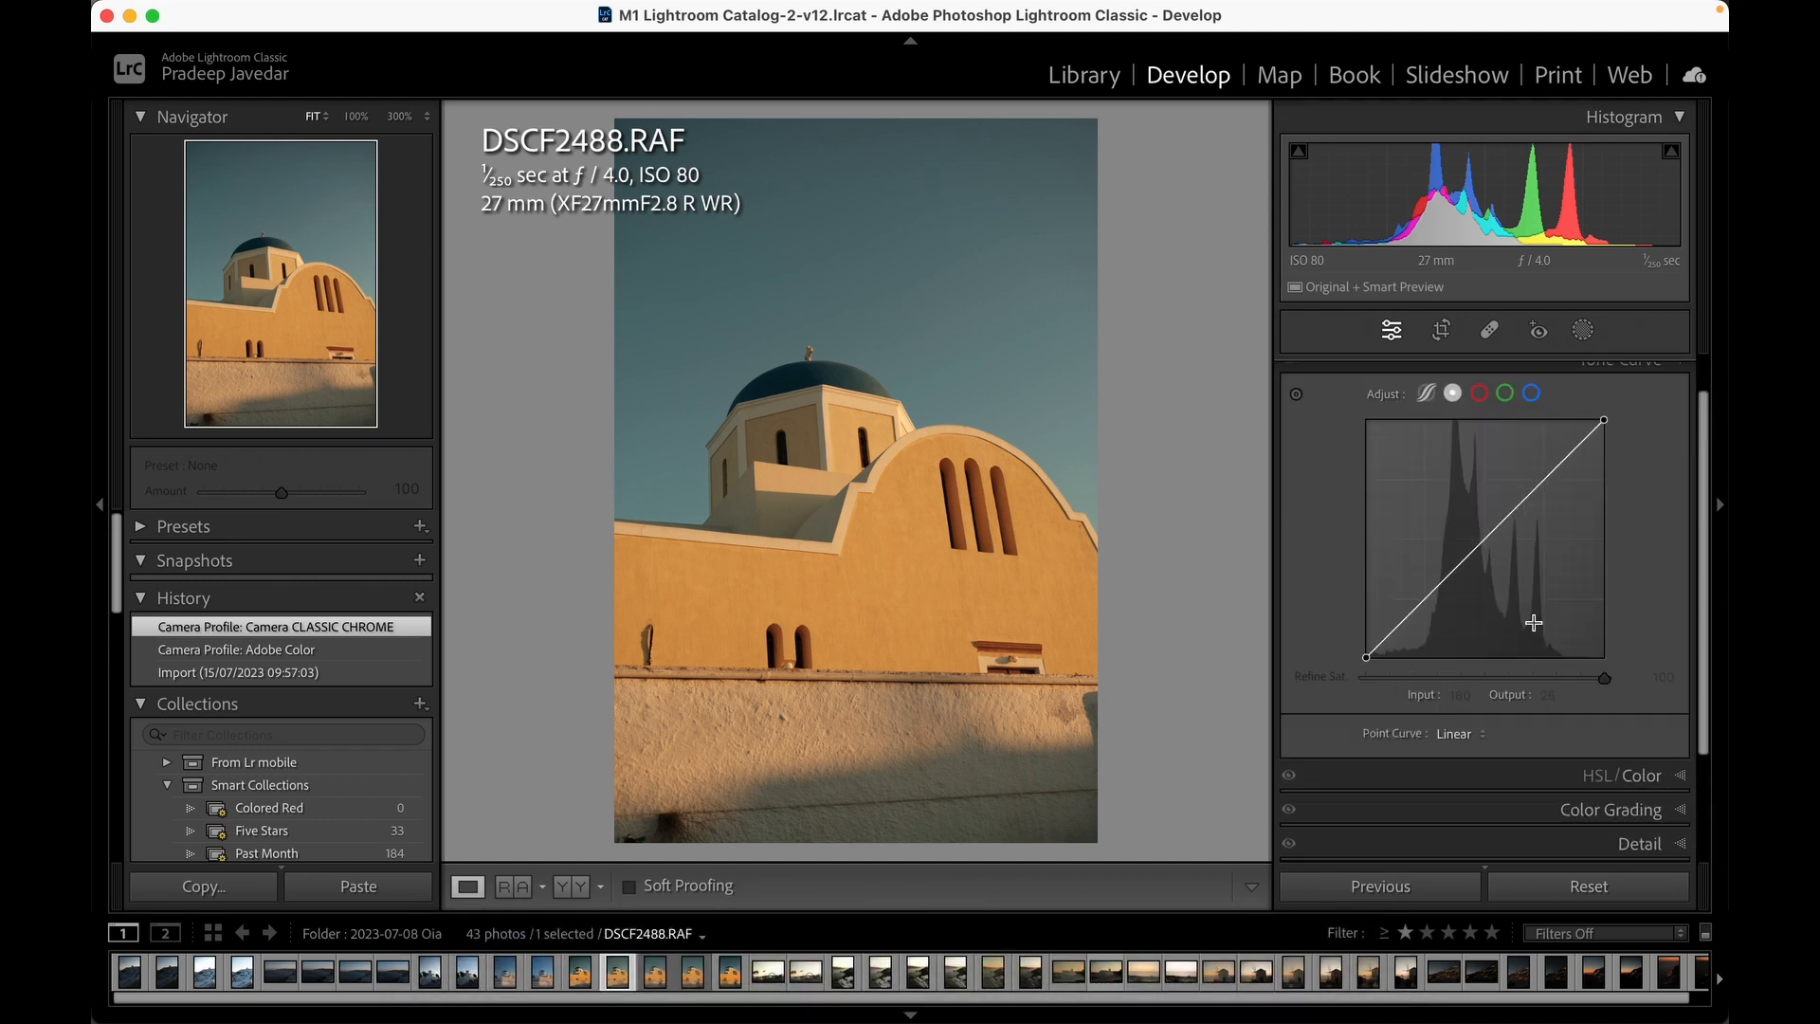
Return to Dehancer and adjust the Film Developer's Contrast Boost and the Color Head's Yellow - Blue balance.
{"action": "left_click", "coordinate": [1163, 966]}
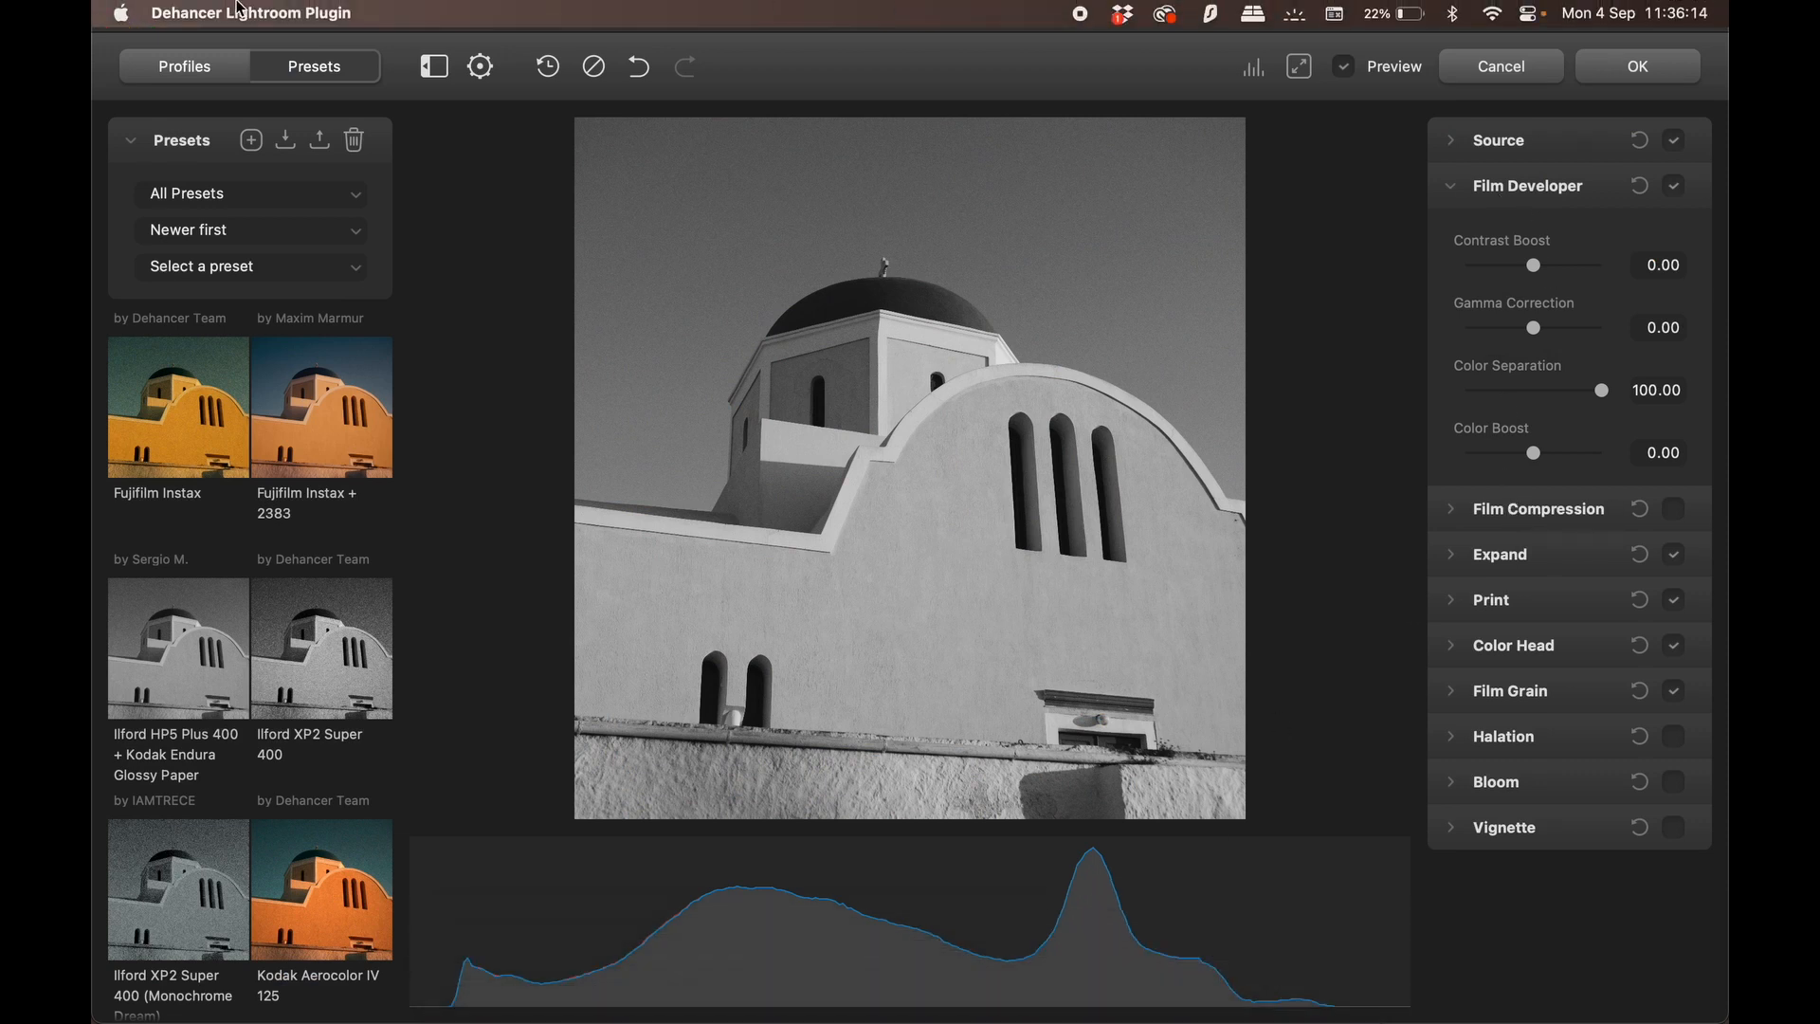
{"action": "left_click", "coordinate": [1461, 188]}
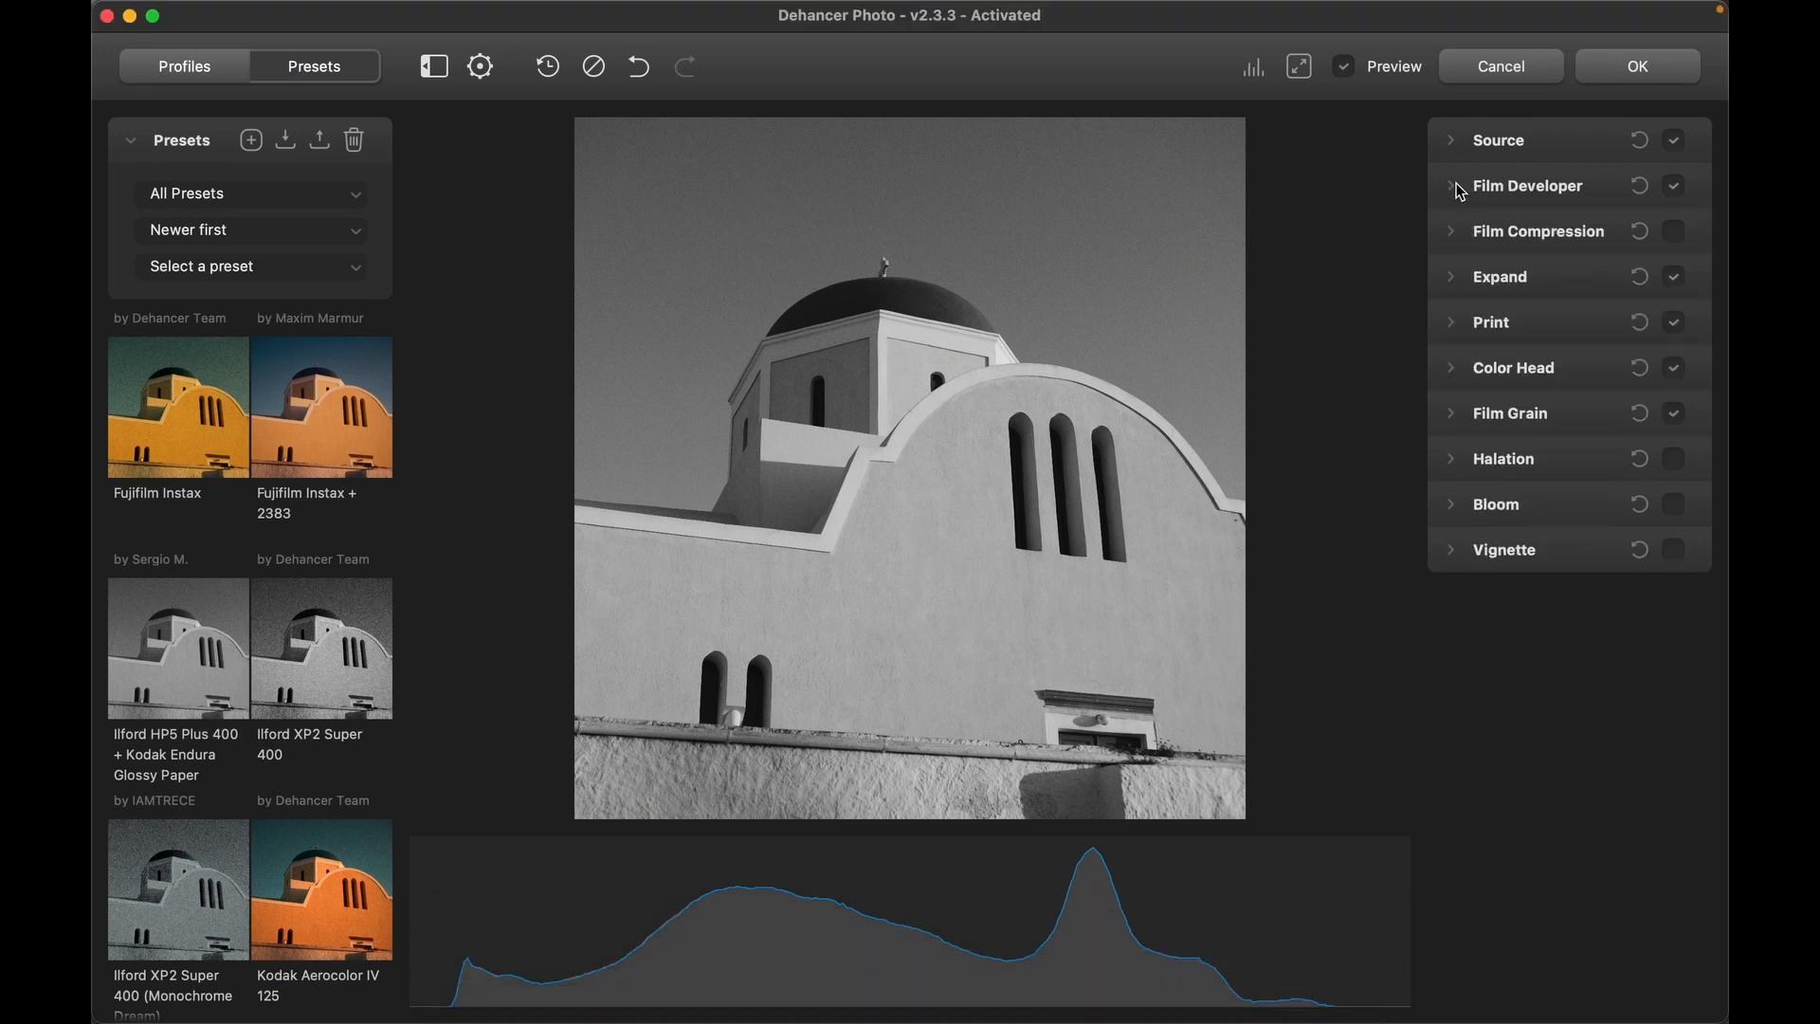
{"action": "left_click", "coordinate": [1466, 194]}
{"action": "left_click_drag", "start_coordinate": [1534, 269], "coordinate": [1519, 266]}
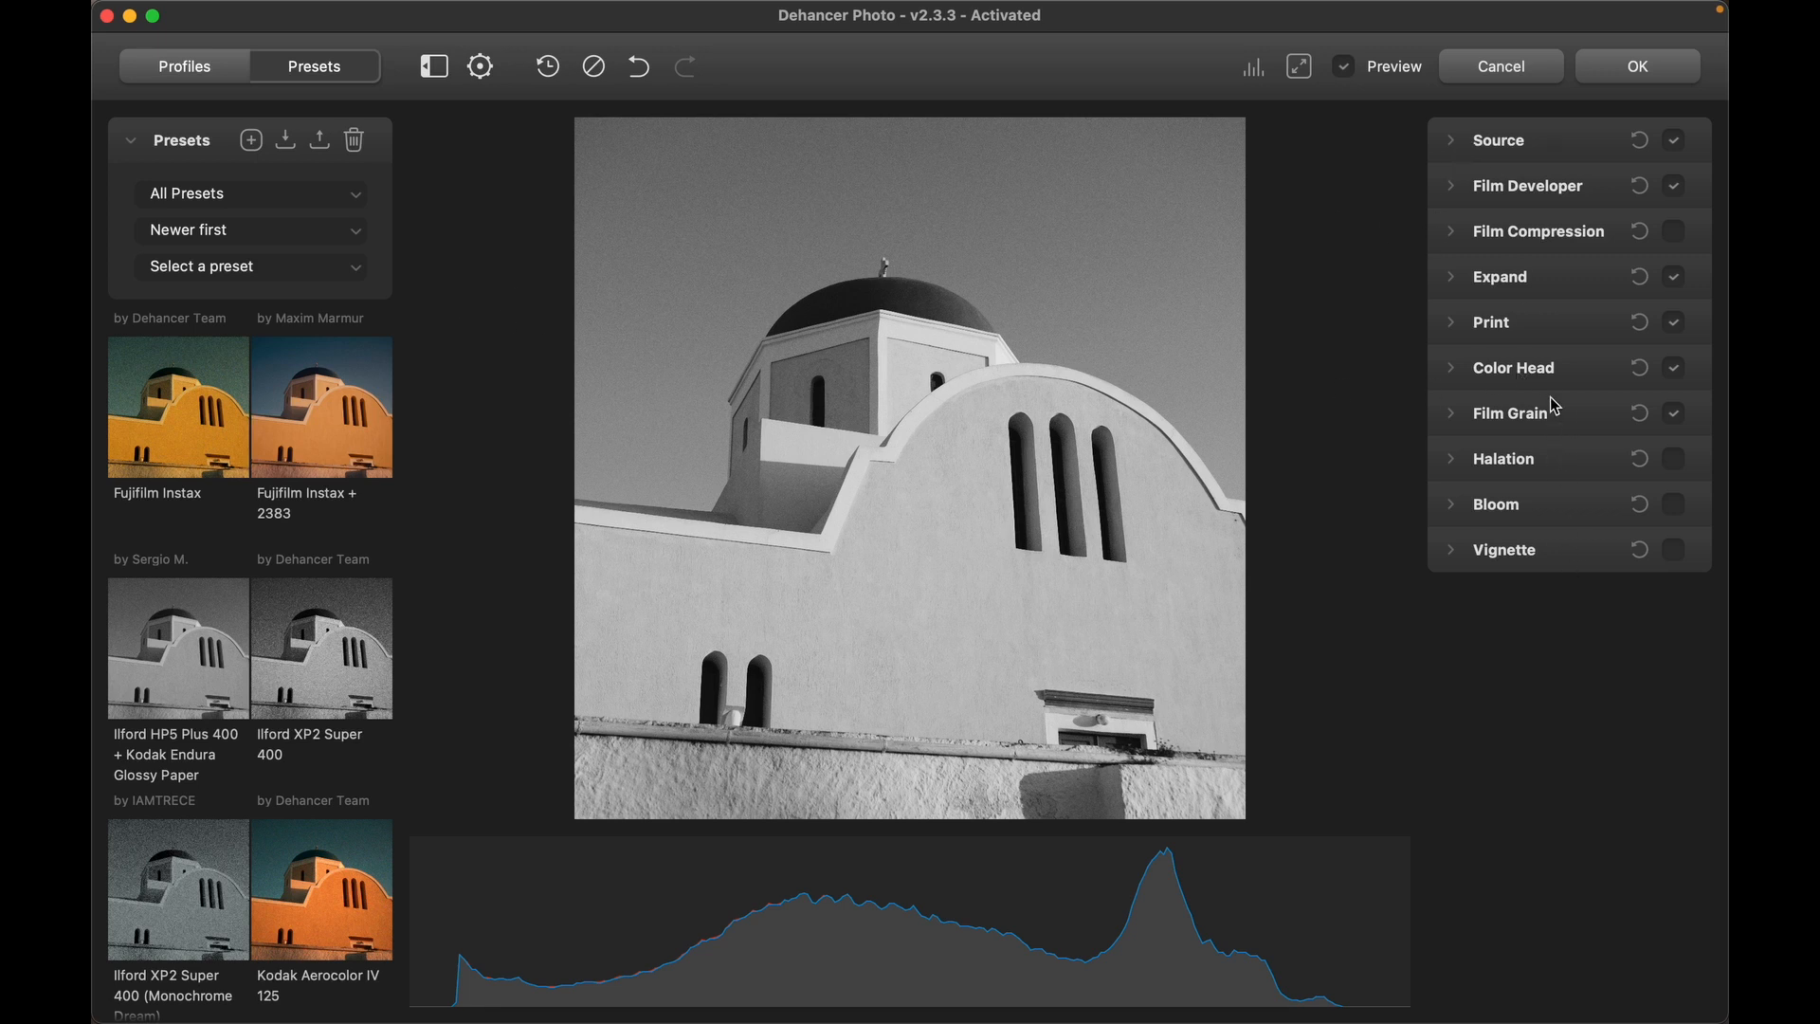
{"action": "left_click", "coordinate": [1456, 375]}
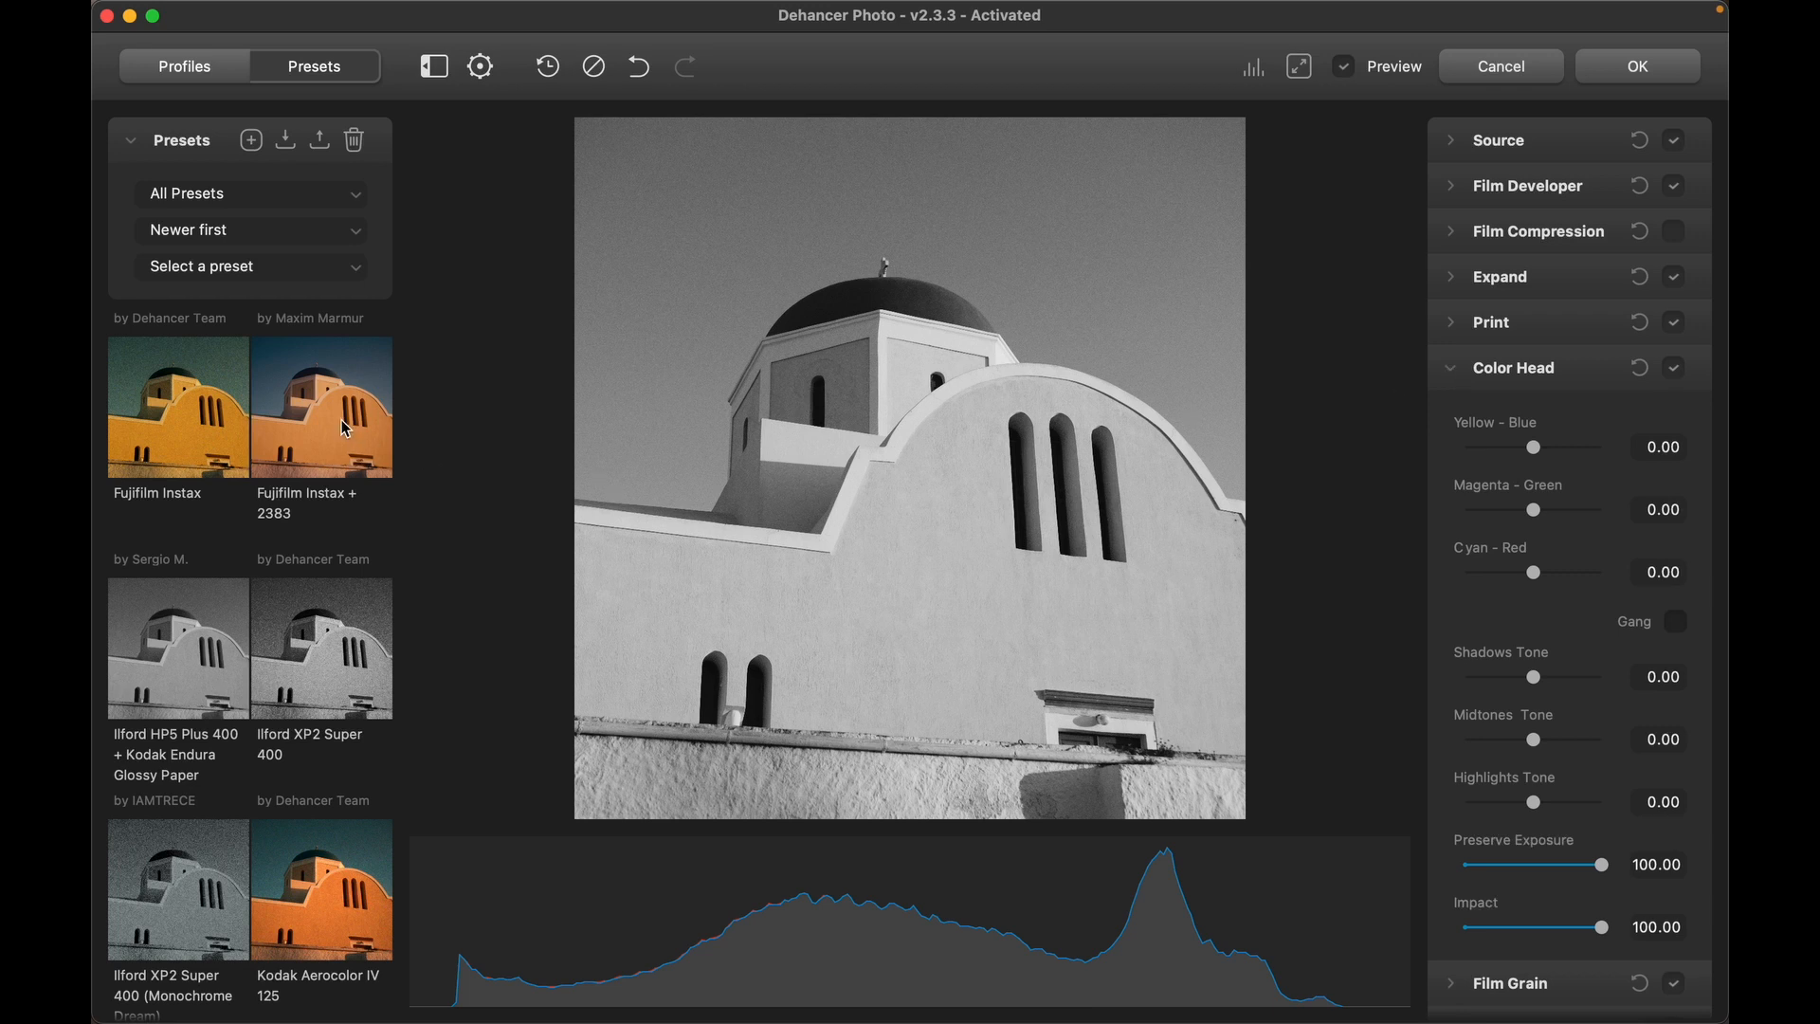
{"action": "mouse_move", "coordinate": [1535, 448]}
{"action": "left_mouse_down"}
{"action": "mouse_move", "coordinate": [1509, 451]}
{"action": "mouse_move", "coordinate": [1559, 459]}
{"action": "mouse_move", "coordinate": [1532, 454]}
{"action": "left_mouse_up"}
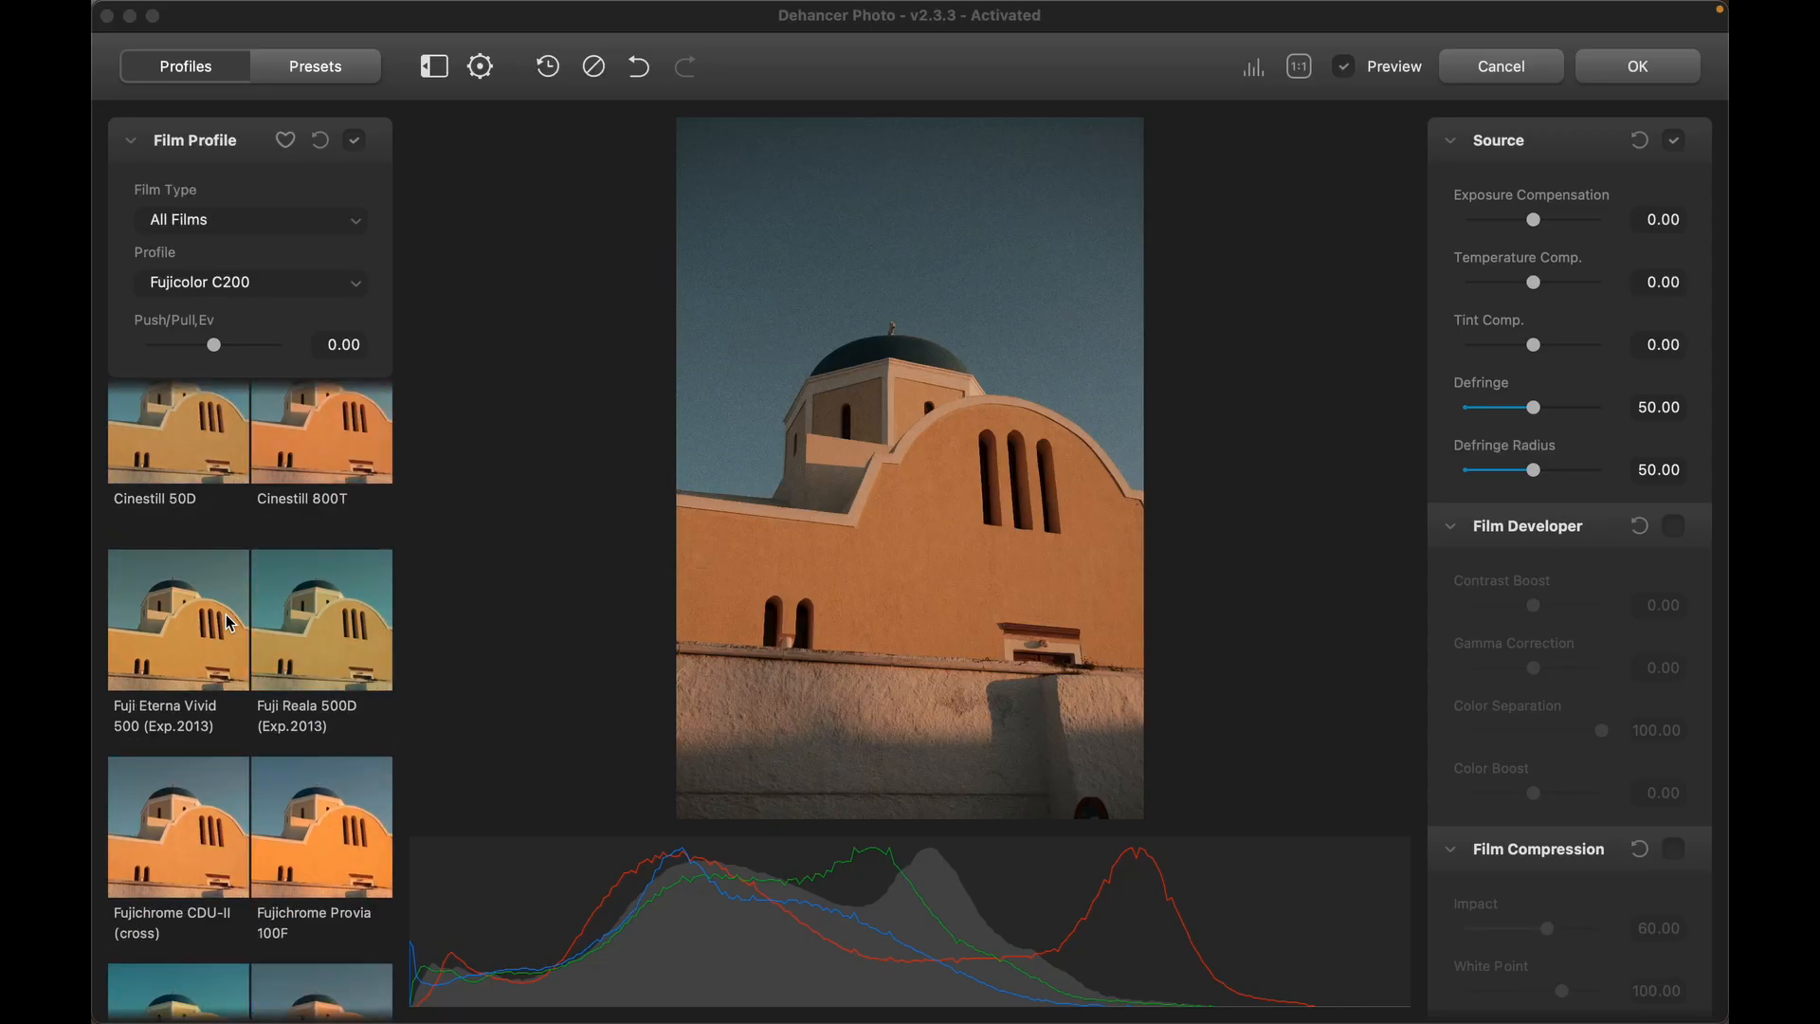
Browse the film profiles and apply the Ilford HP5 Plus 400 profile to the church photo.
{"action": "scroll", "coordinate": [228, 616], "scroll_direction": "down", "scroll_amount": 10}
{"action": "scroll", "coordinate": [229, 622], "scroll_direction": "down", "scroll_amount": 10}
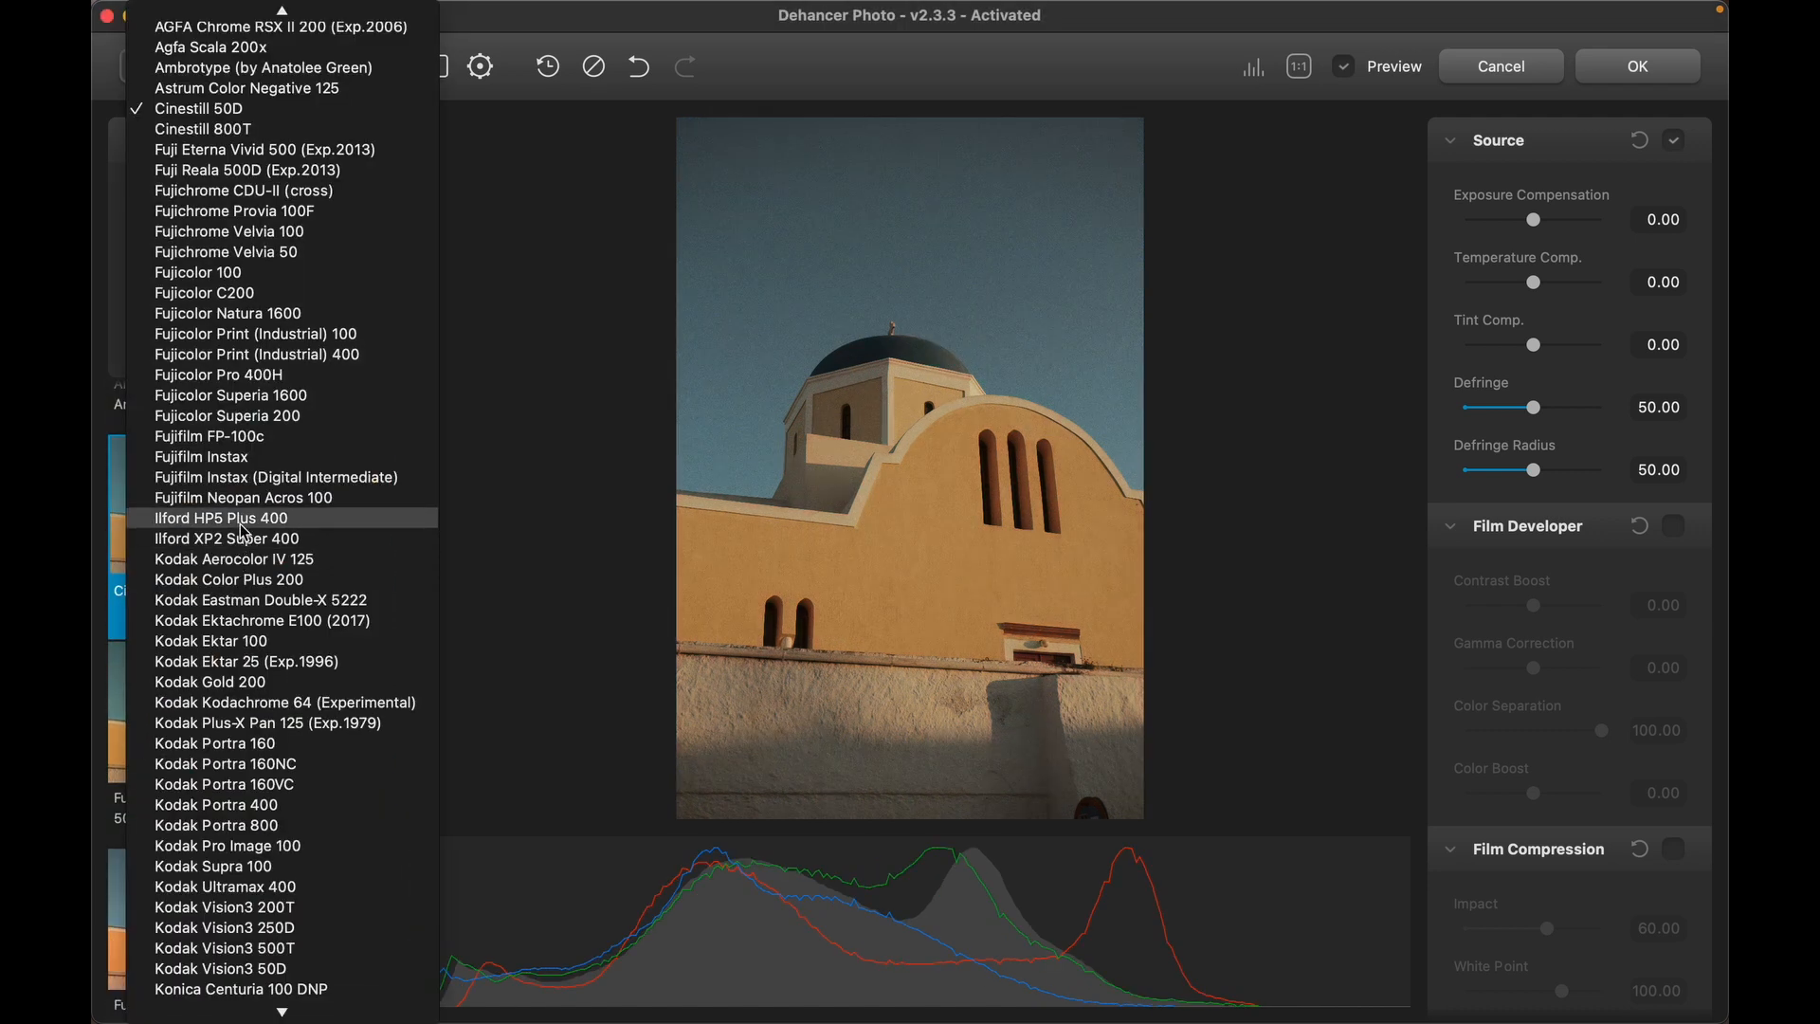
{"action": "left_click", "coordinate": [240, 524]}
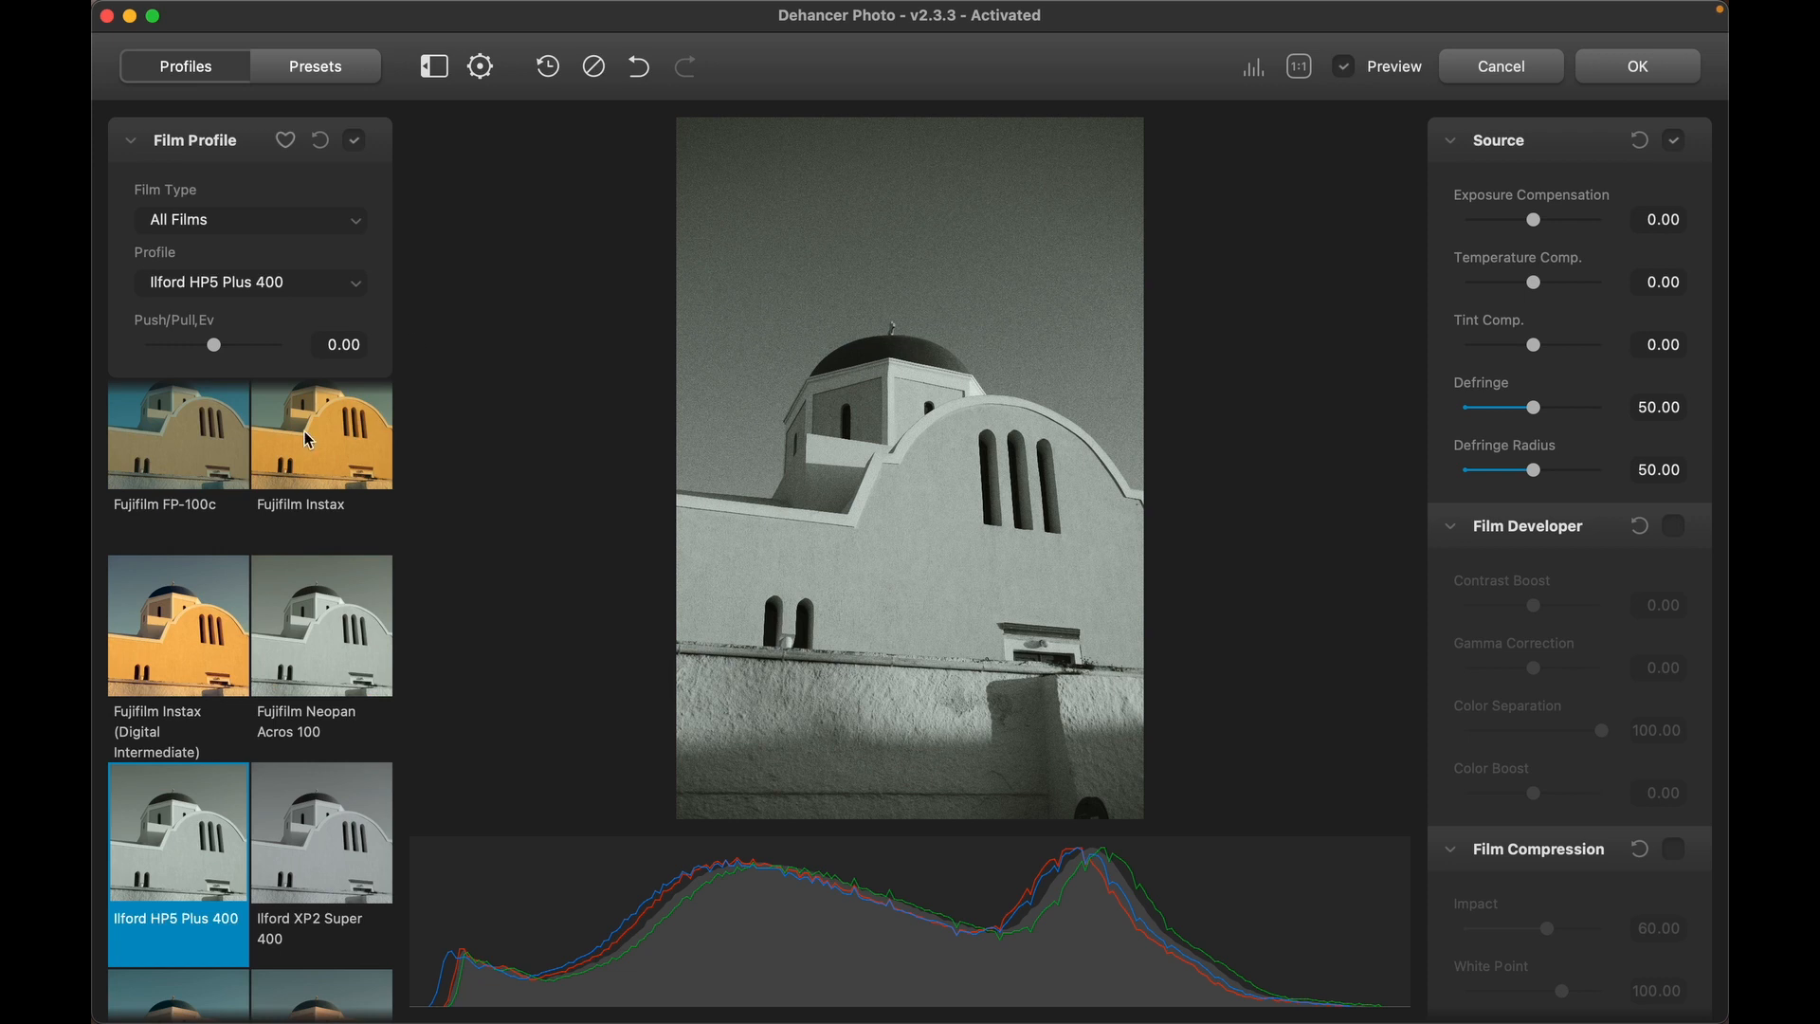
Switch to the presets and set the Source exposure compensation to -0.13 and the Defringe Radius to 42.79.
{"action": "left_click", "coordinate": [322, 66]}
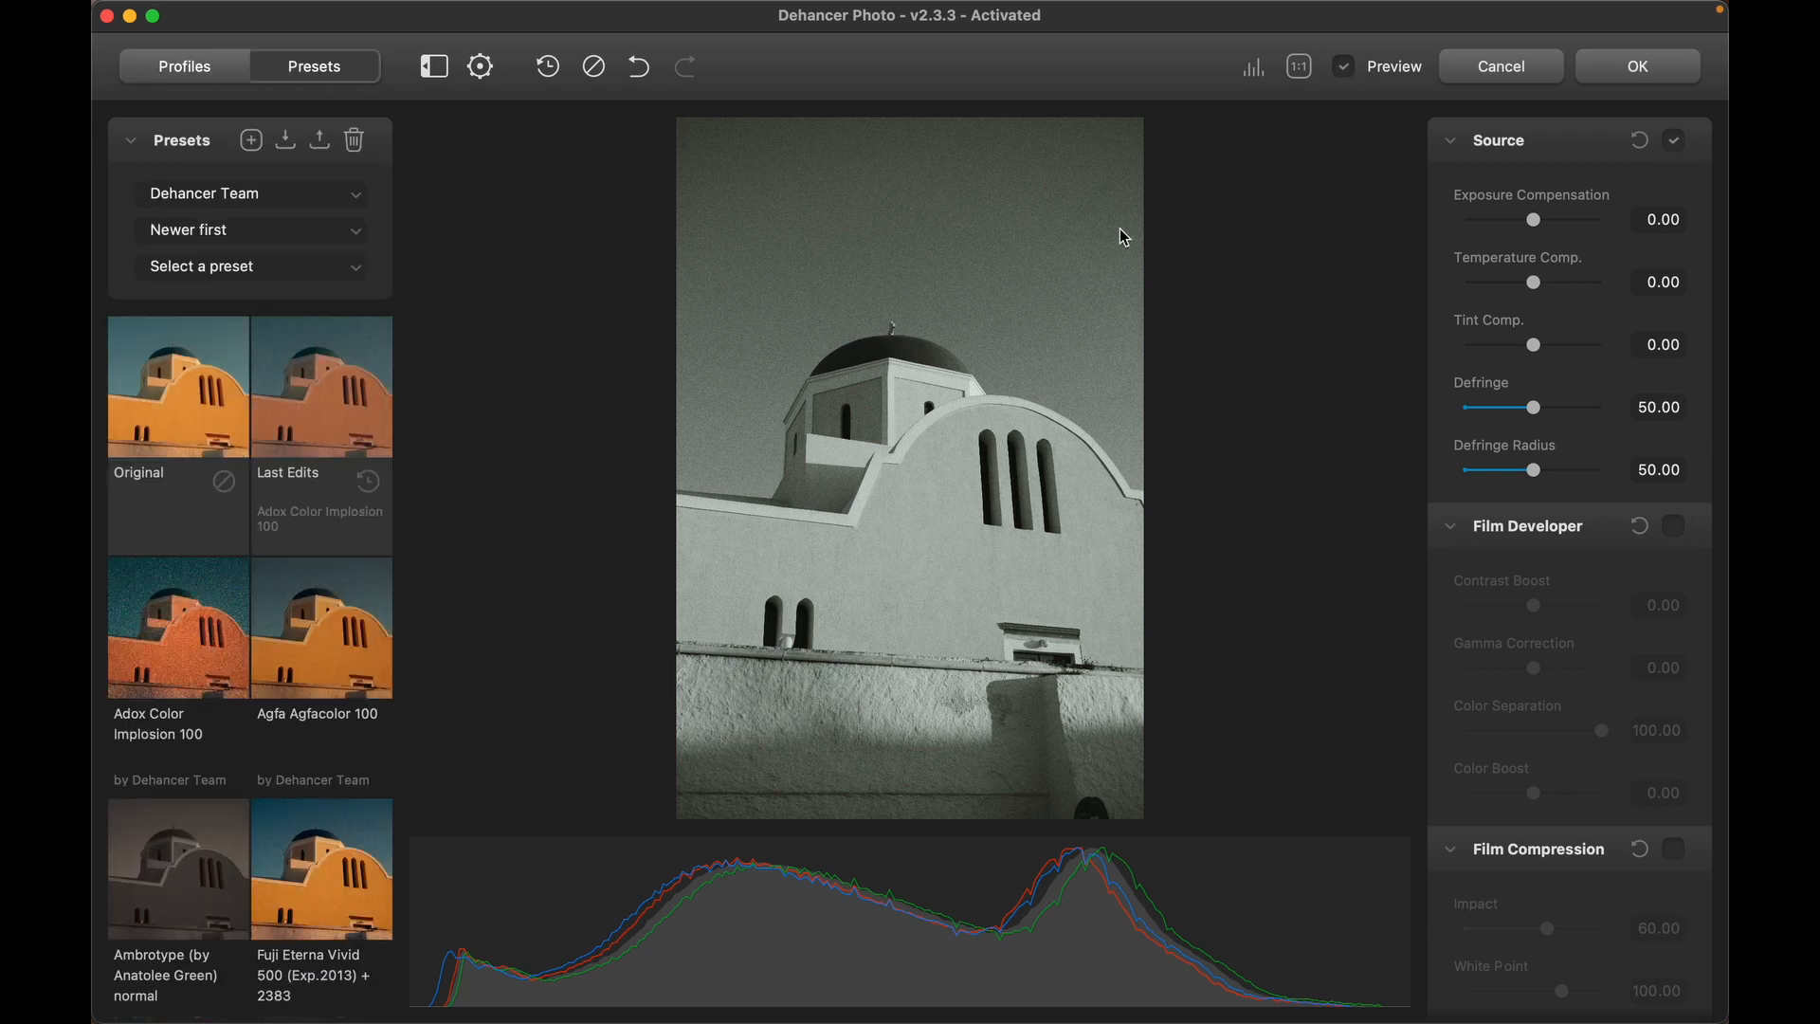
{"action": "left_click_drag", "start_coordinate": [1534, 226], "coordinate": [1535, 233]}
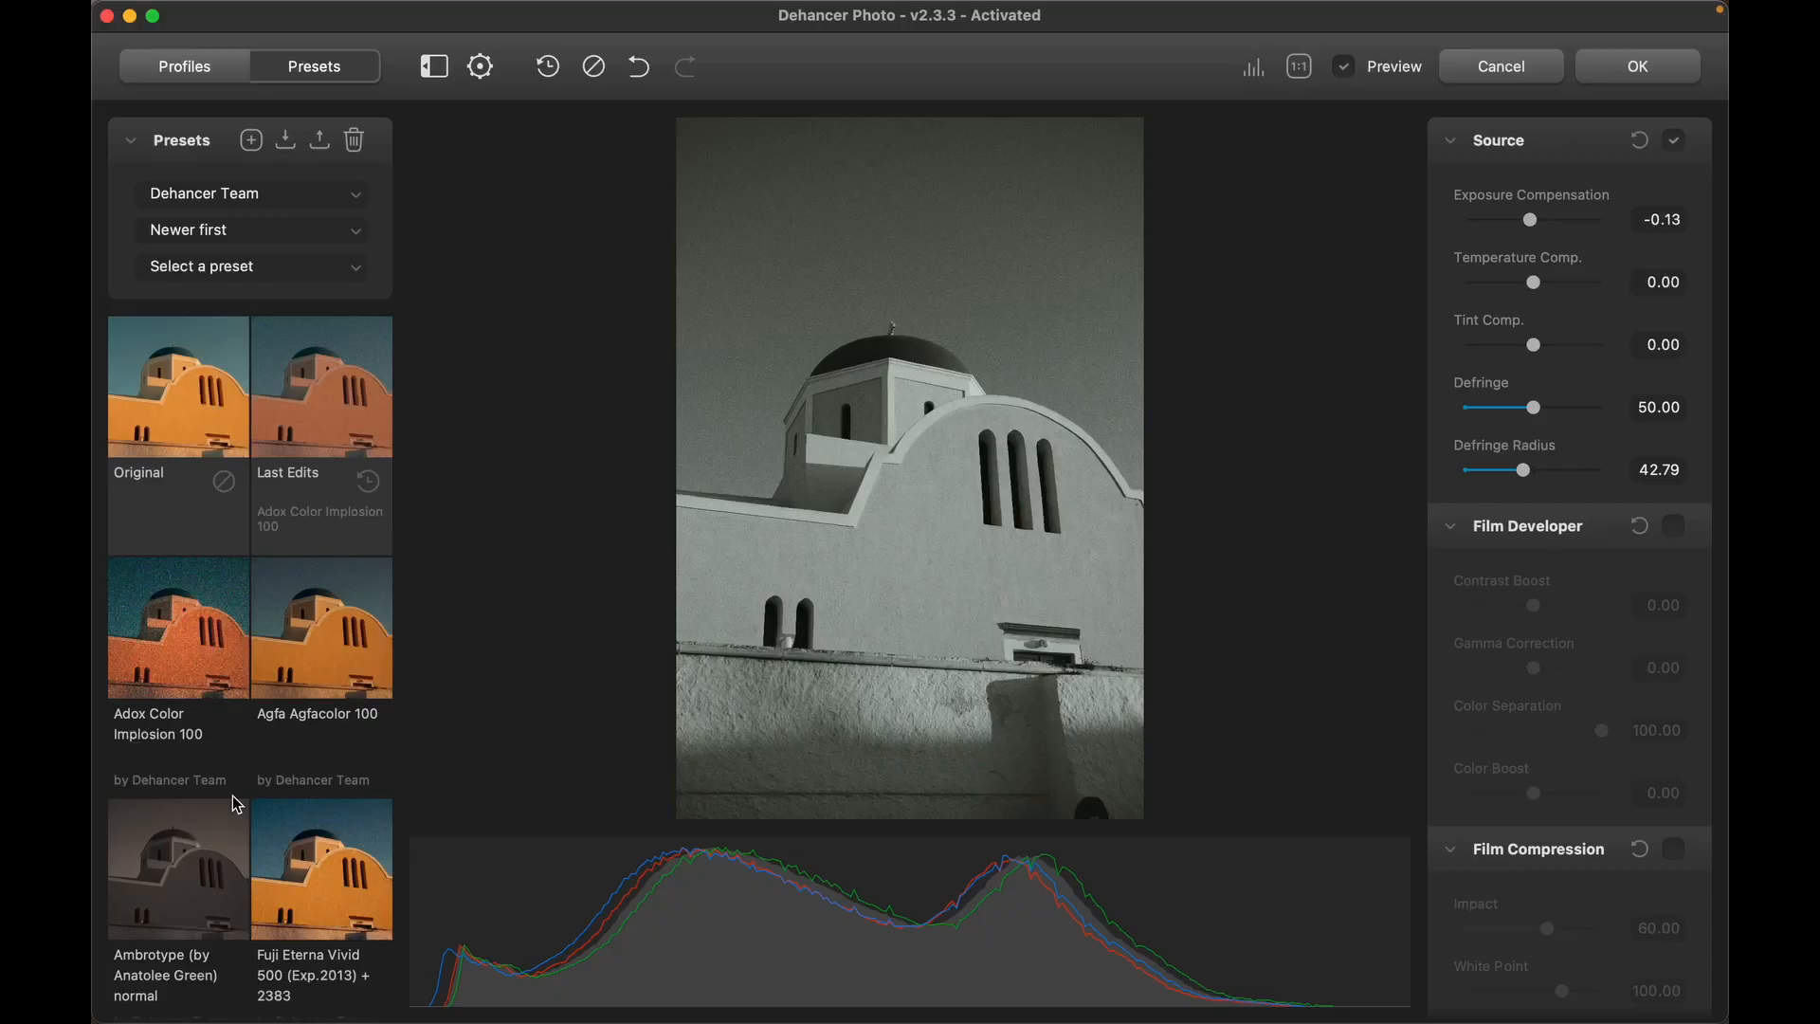
Look through the Dehancer Team presets and apply Ilford XP2 Super 400 to the church photo.
{"action": "scroll", "coordinate": [234, 802], "scroll_direction": "down", "scroll_amount": 10}
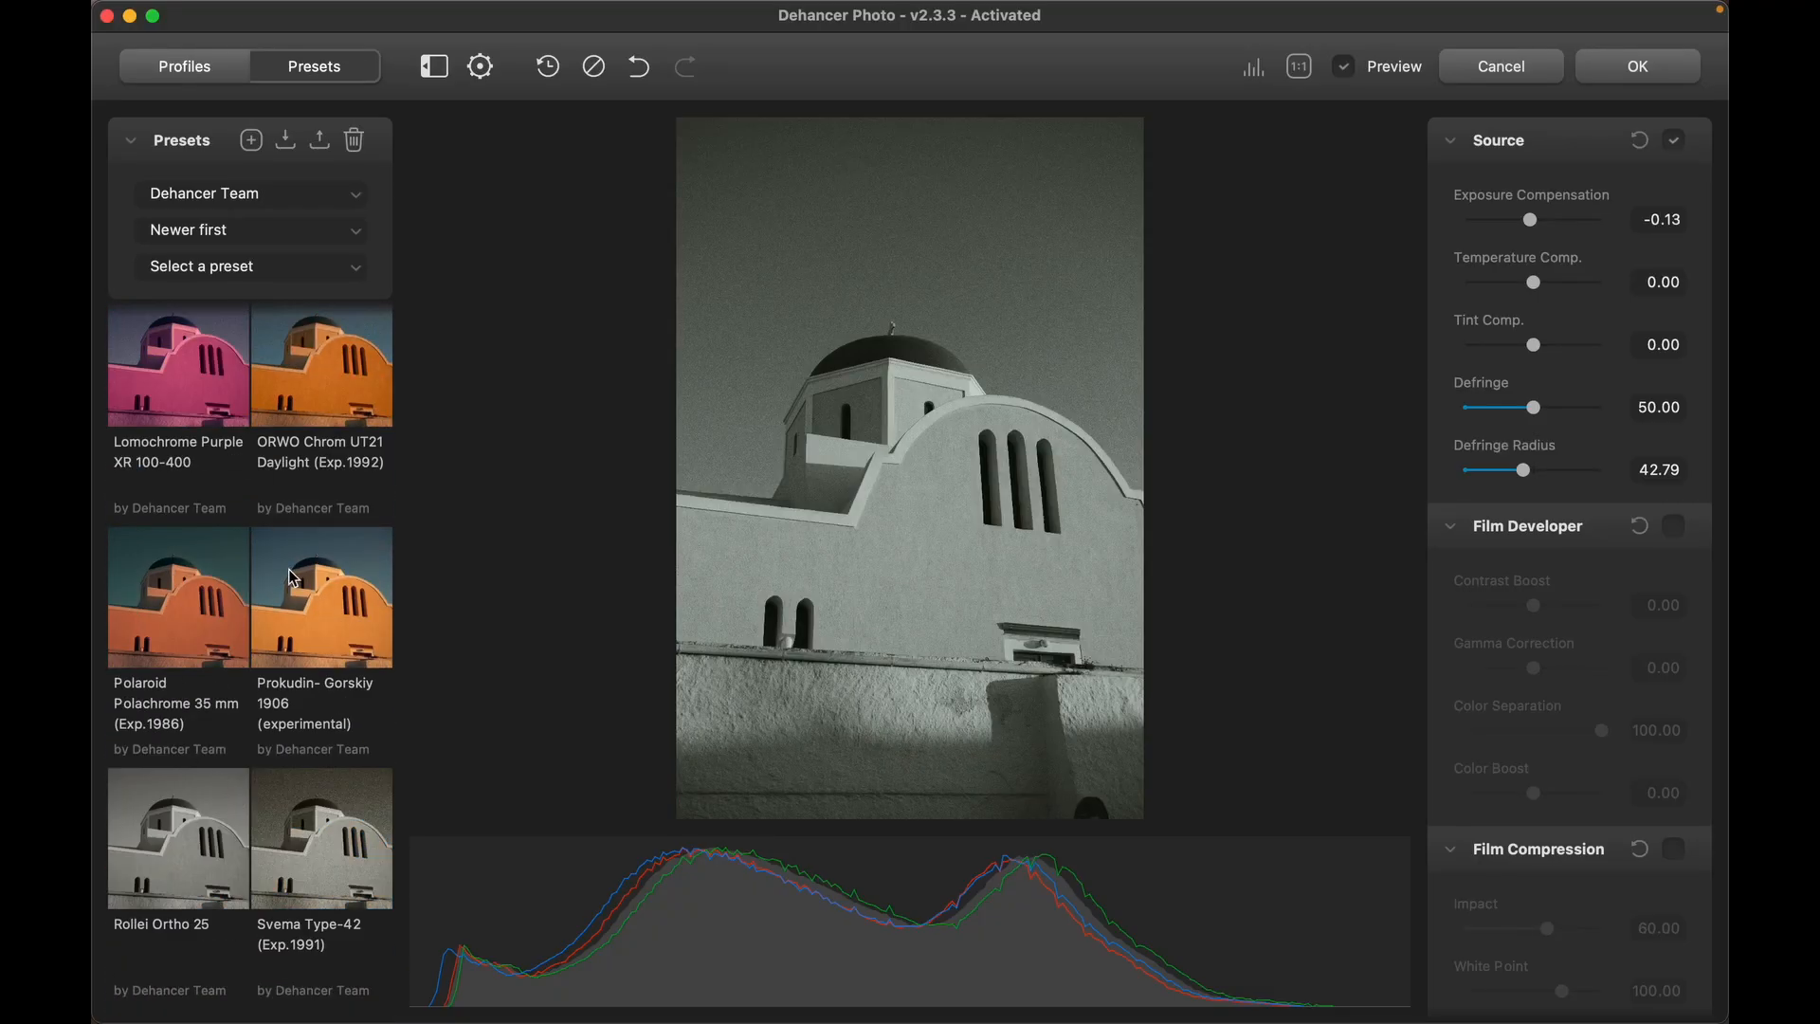
{"action": "scroll", "coordinate": [294, 578], "scroll_direction": "up", "scroll_amount": 4}
{"action": "scroll", "coordinate": [294, 578], "scroll_direction": "up", "scroll_amount": 12}
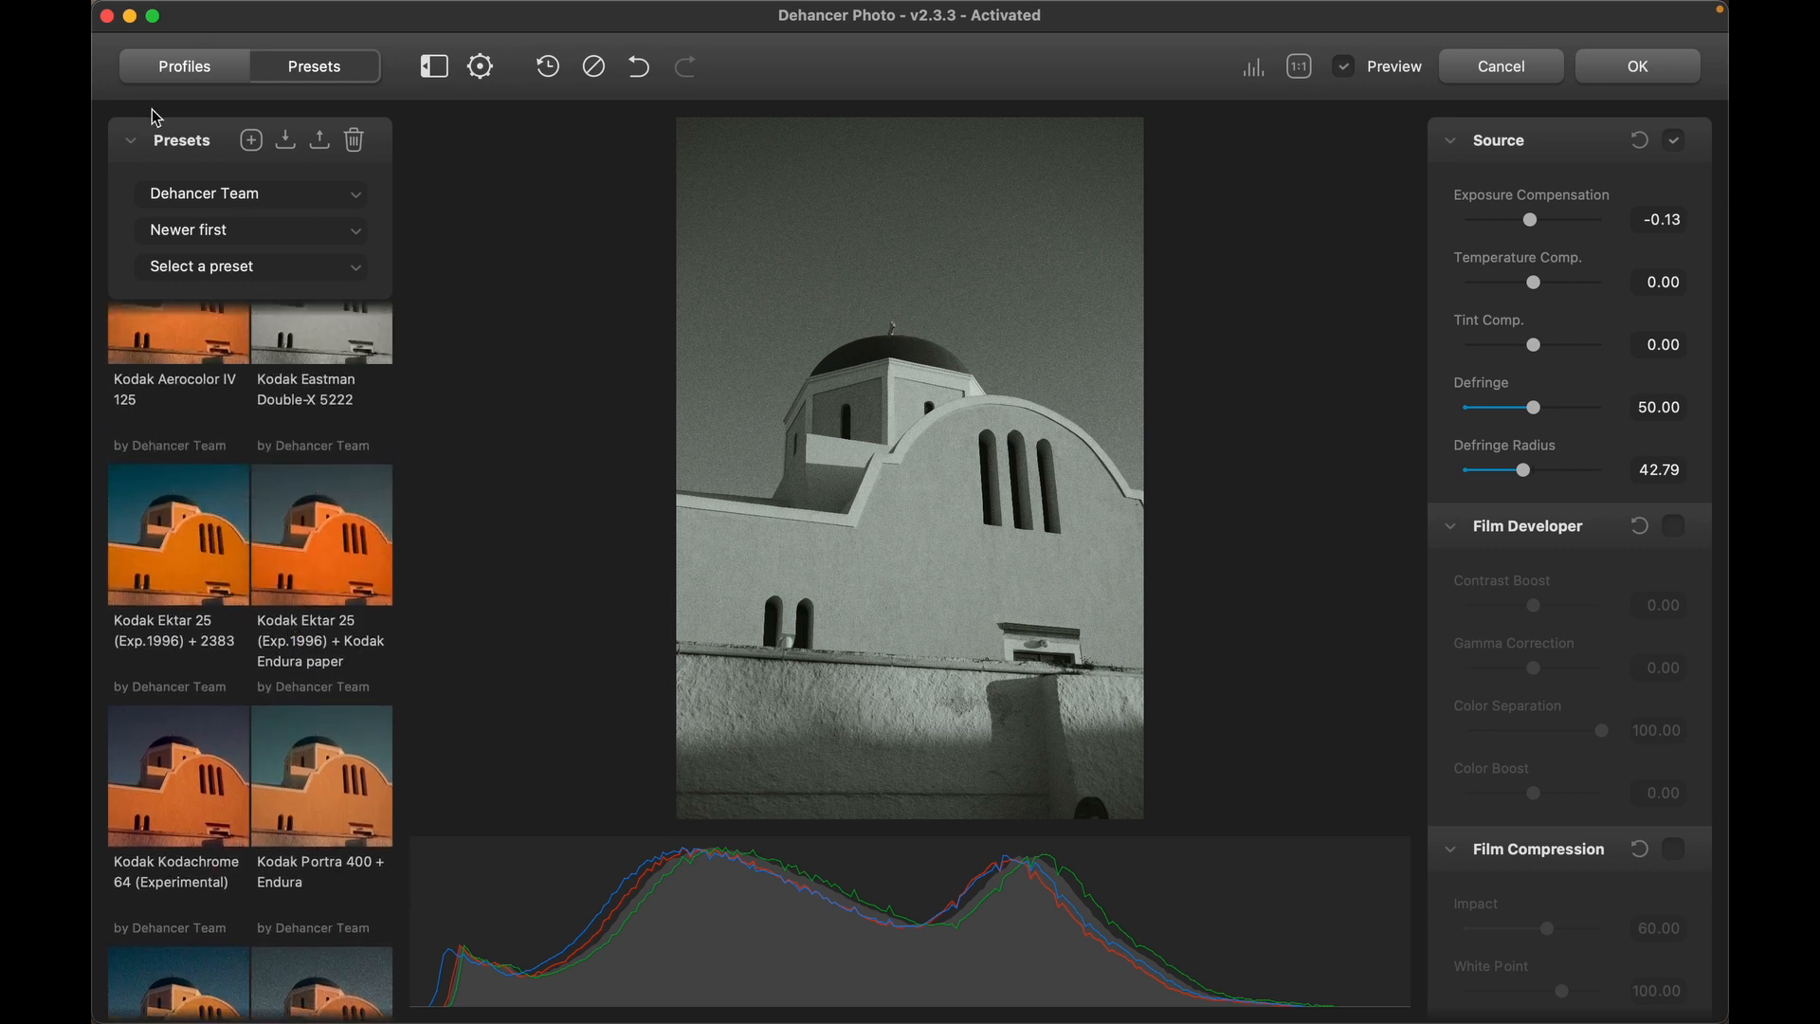
{"action": "scroll", "coordinate": [320, 453], "scroll_direction": "up", "scroll_amount": 10}
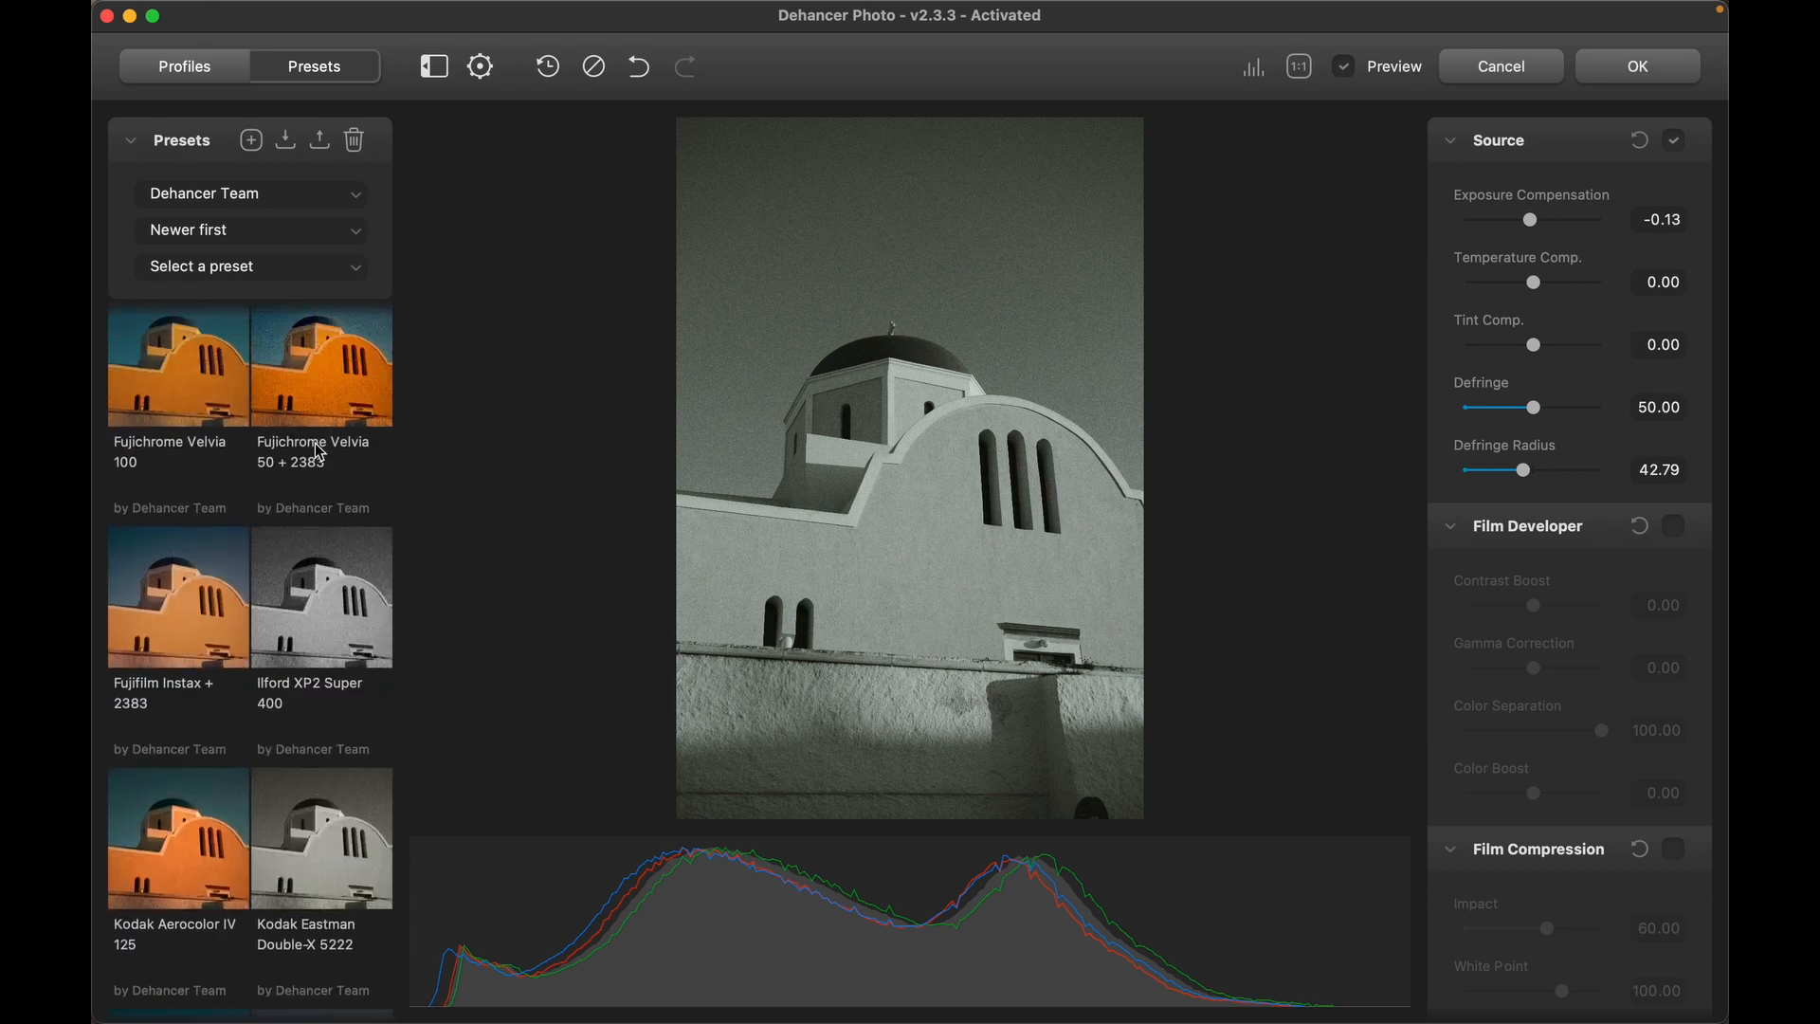
{"action": "left_click", "coordinate": [325, 641]}
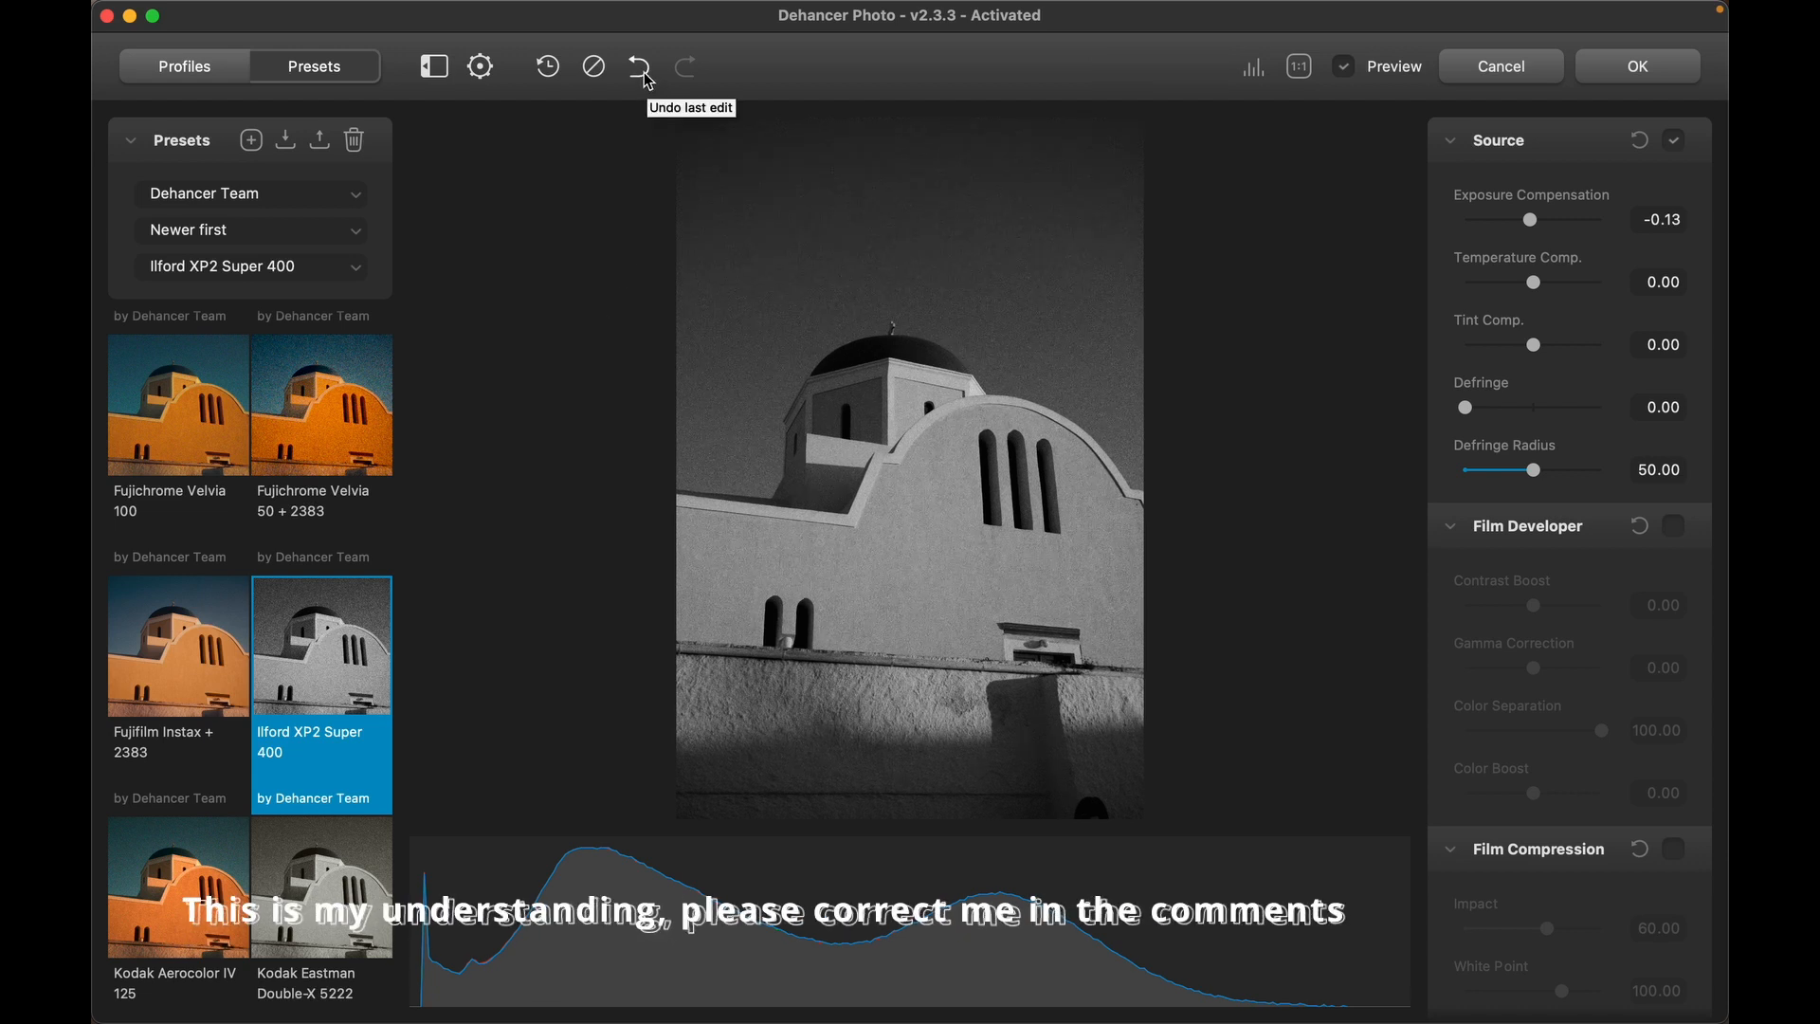
Review the remaining Dehancer Team presets, then accept the edit and return the rendered photo to Lightroom Classic.
{"action": "scroll", "coordinate": [357, 581], "scroll_direction": "up", "scroll_amount": 5}
{"action": "scroll", "coordinate": [355, 580], "scroll_direction": "up", "scroll_amount": 10}
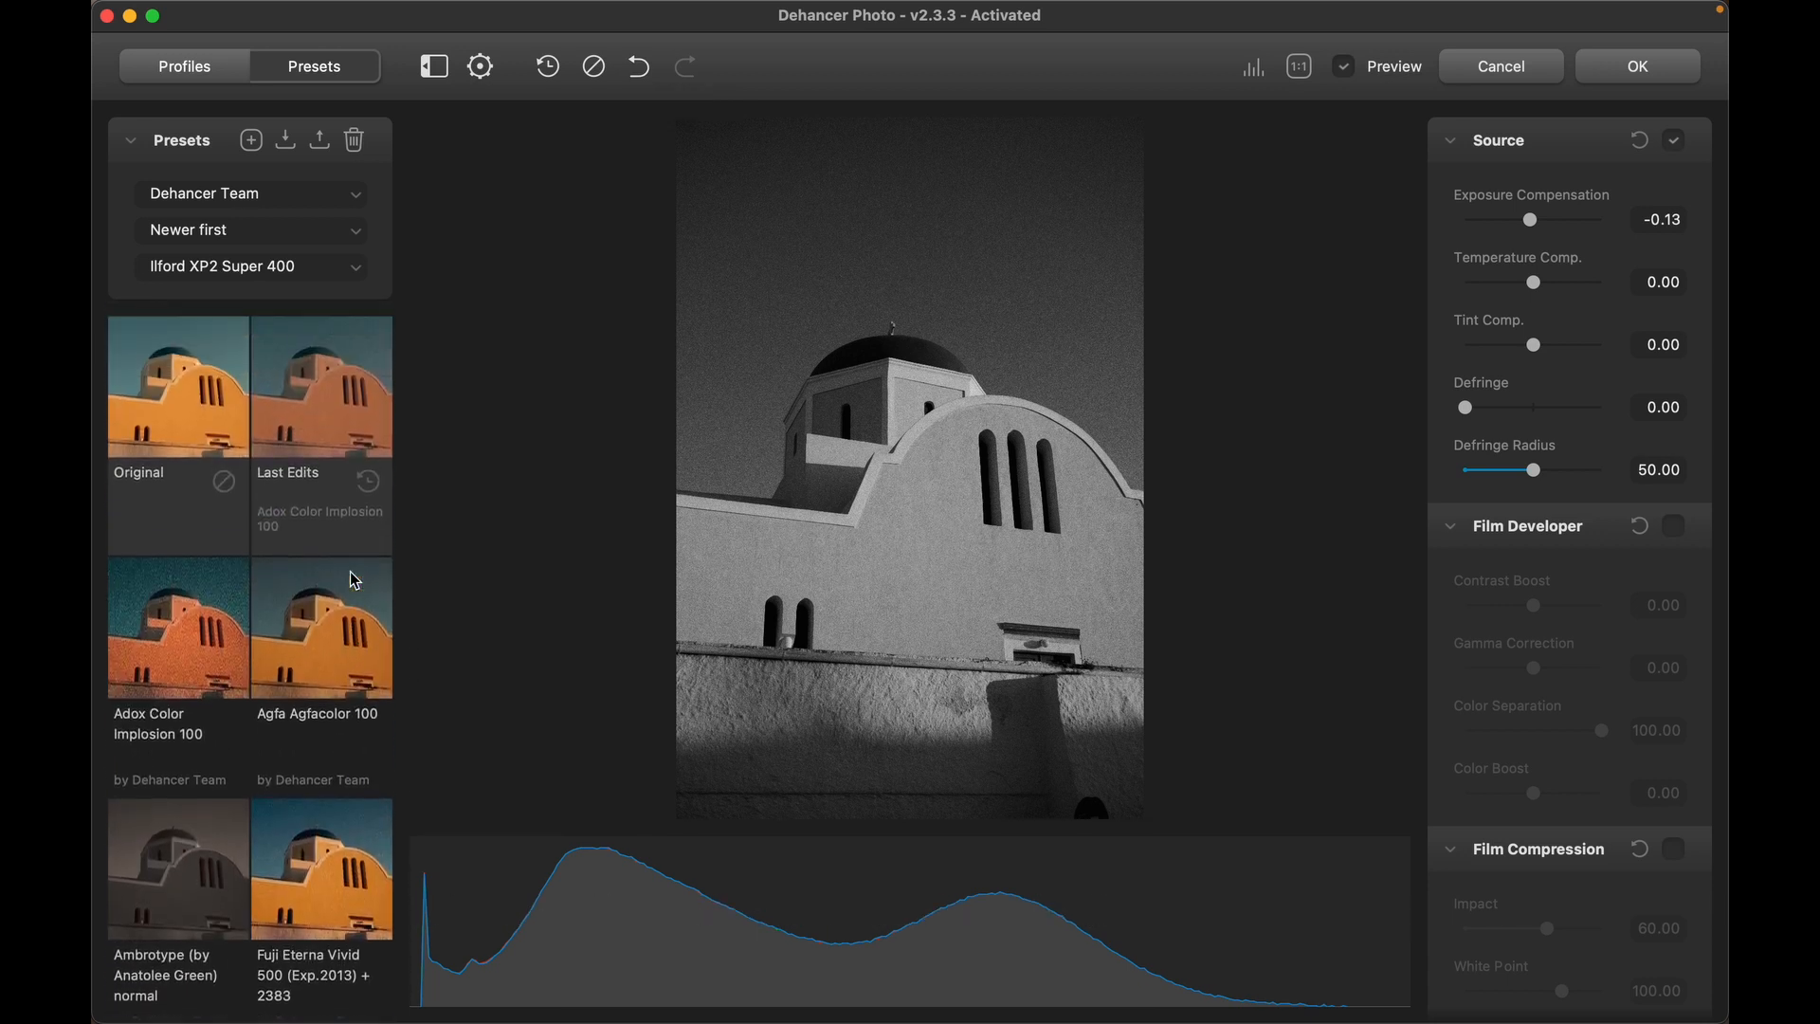
{"action": "scroll", "coordinate": [355, 580], "scroll_direction": "down", "scroll_amount": 10}
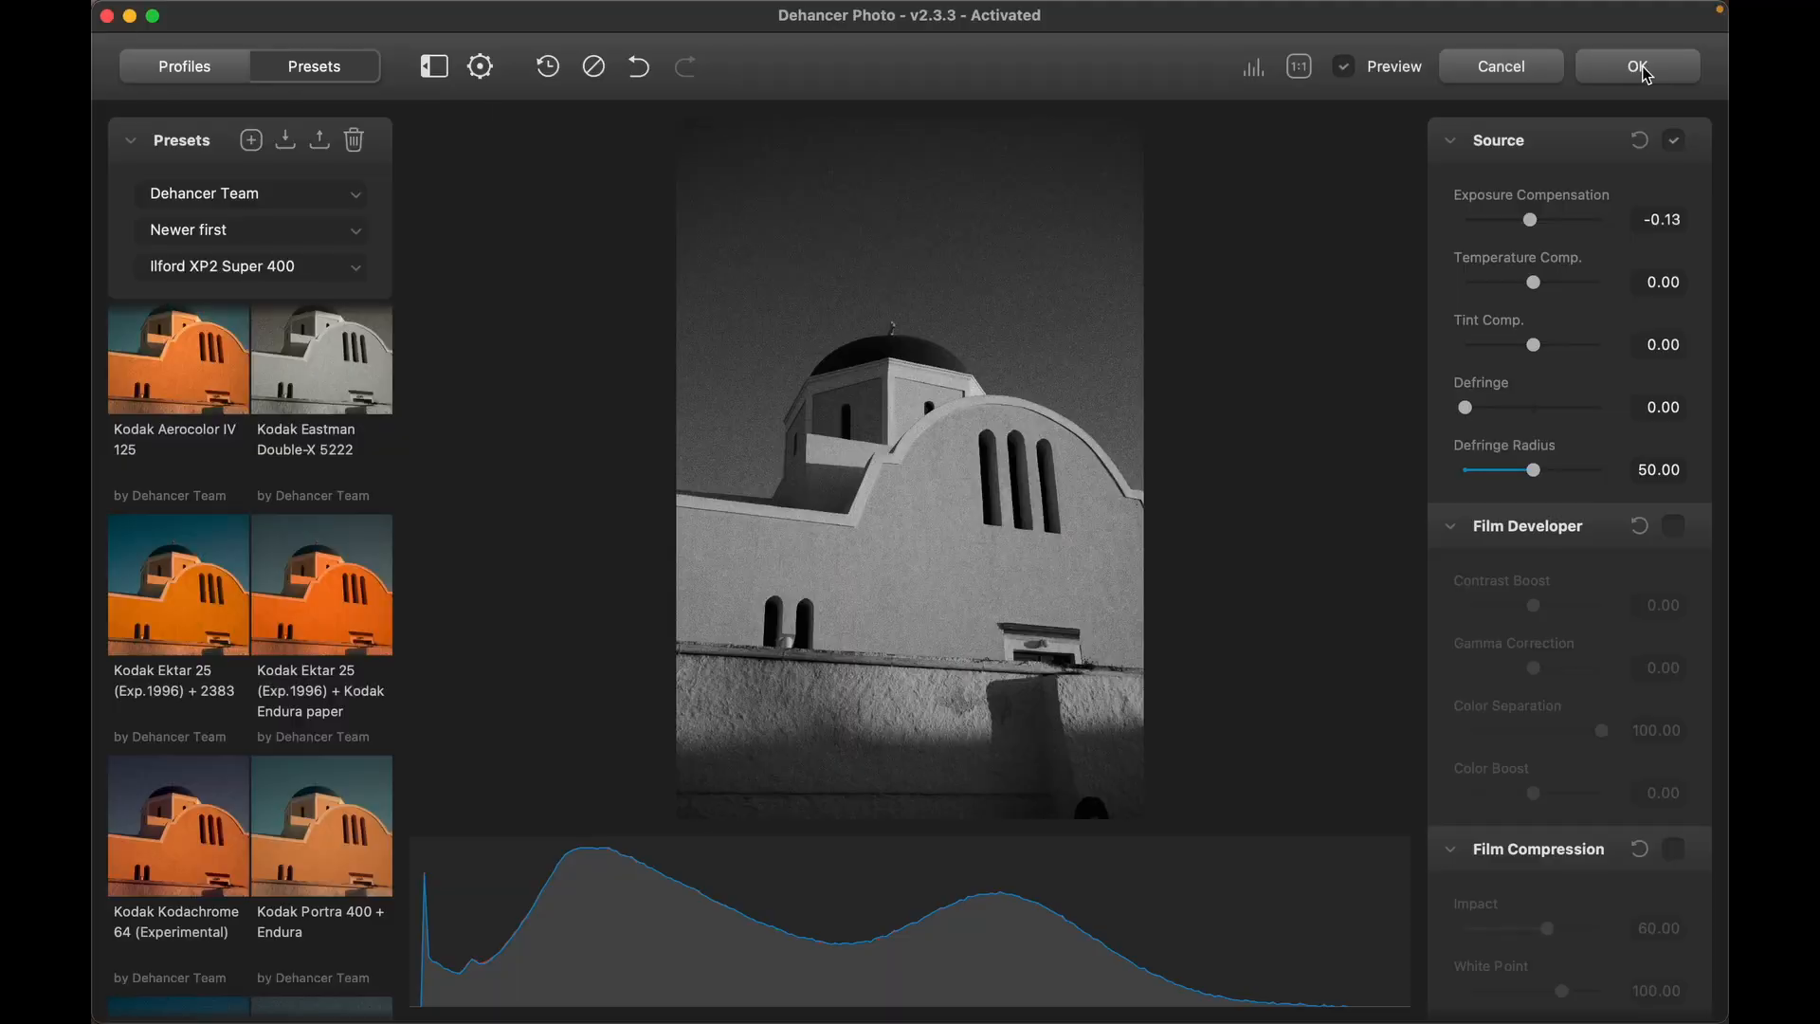
{"action": "left_click", "coordinate": [1638, 64]}
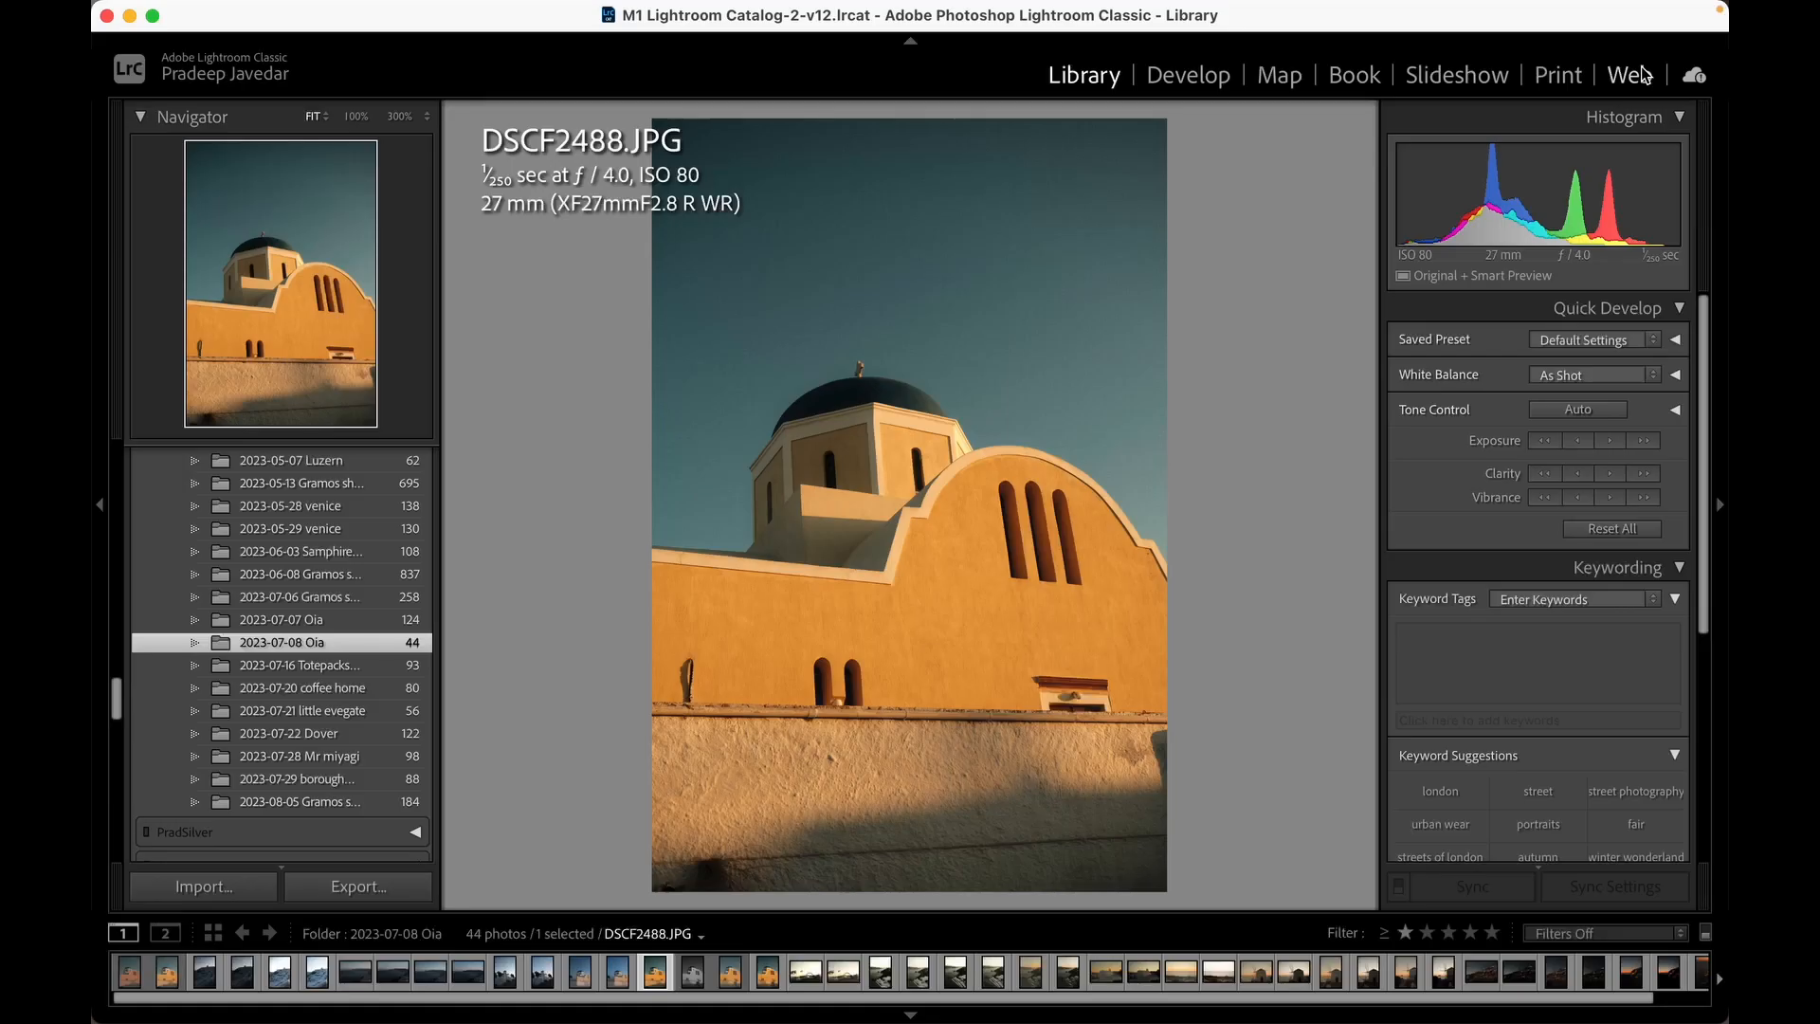
Compare the rendered DSCF2489-Edit.tif with the original DSCF2489.RAF and the neighbouring church photo in the Library.
{"action": "key", "text": "Right"}
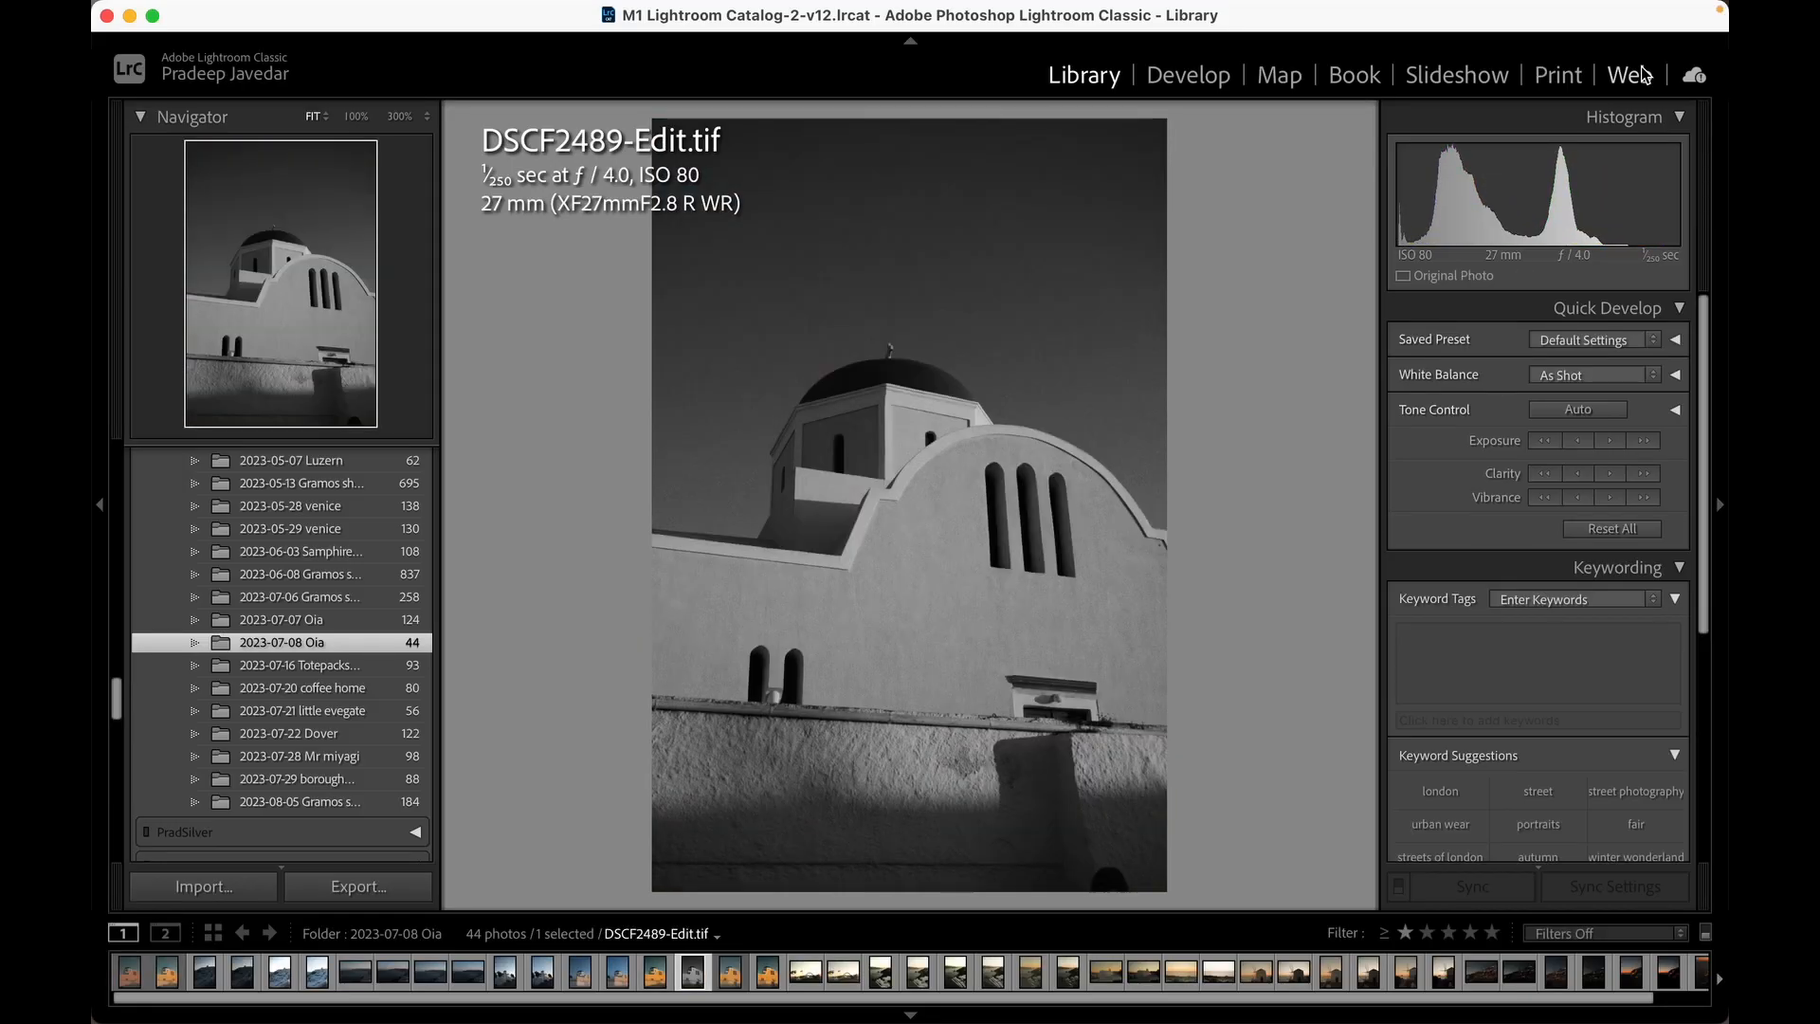
{"action": "key", "text": "v"}
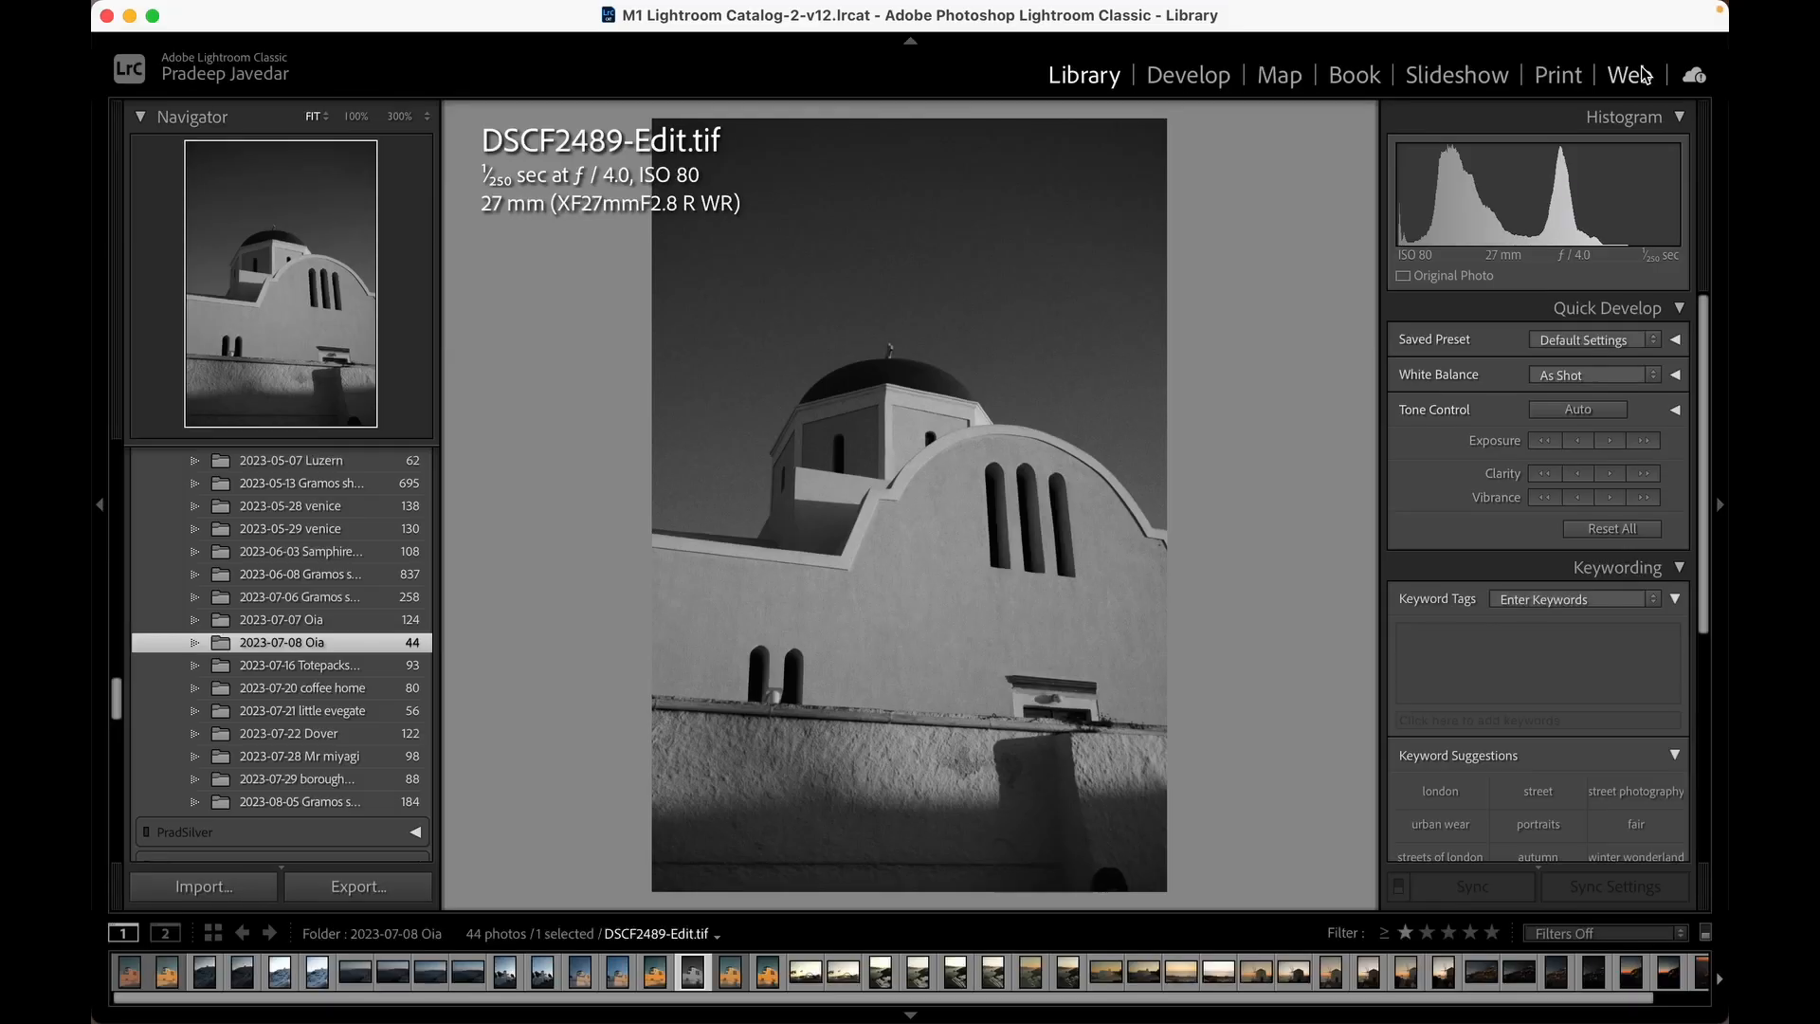
{"action": "key", "text": "v"}
{"action": "key", "text": "Right"}
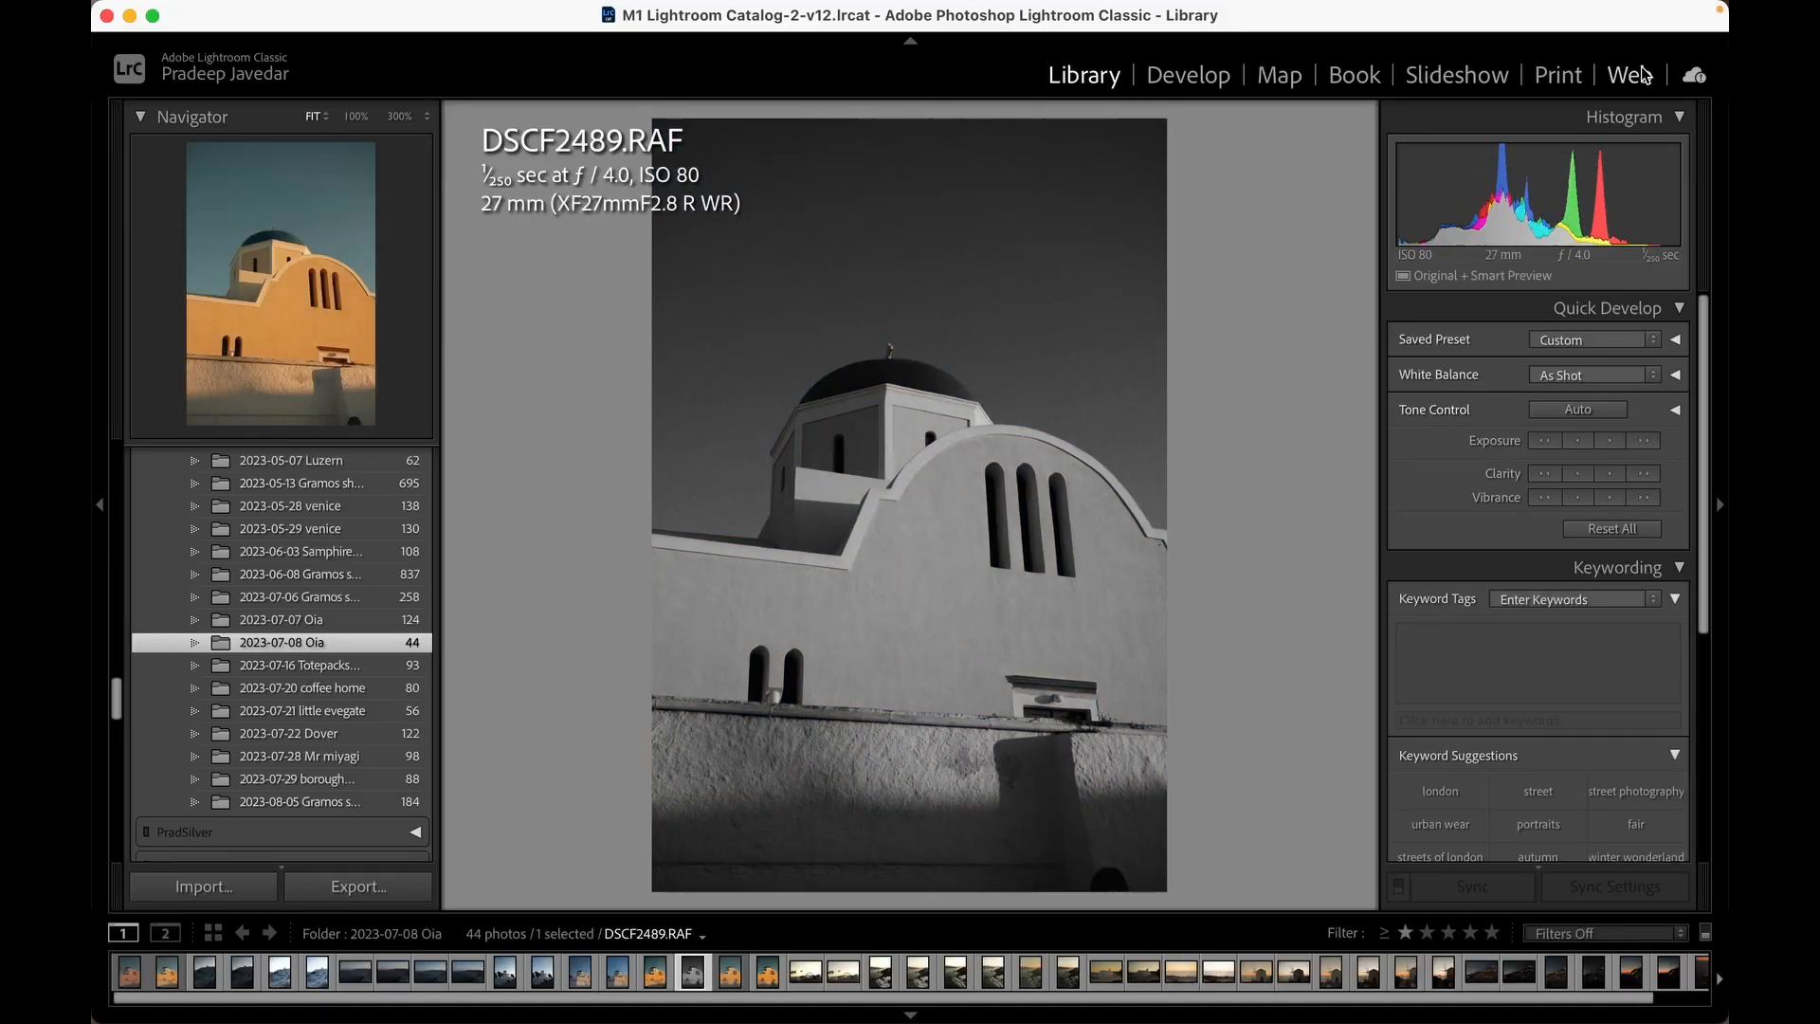
{"action": "key", "text": "Left"}
{"action": "key", "text": "Left"}
{"action": "key", "text": "Right"}
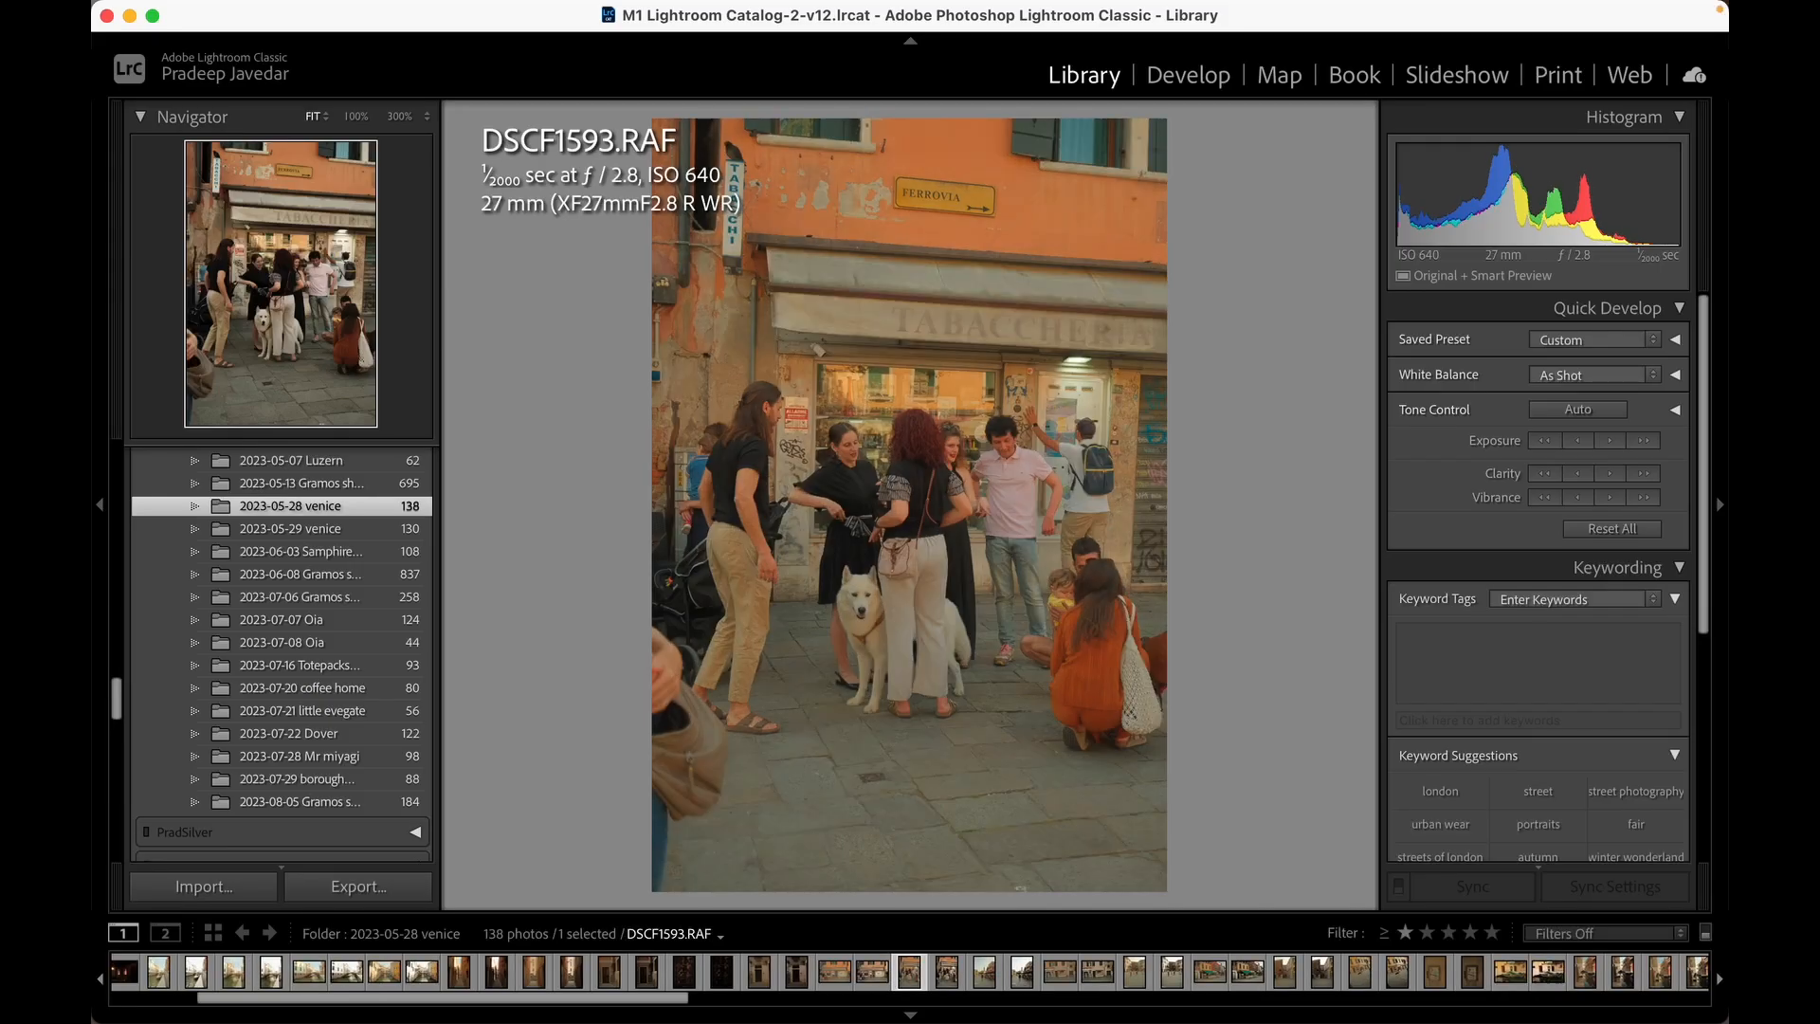
View the street photos in the 2023-05-28 venice folder at full-screen size.
{"action": "key", "text": "Right"}
{"action": "key", "text": "f"}
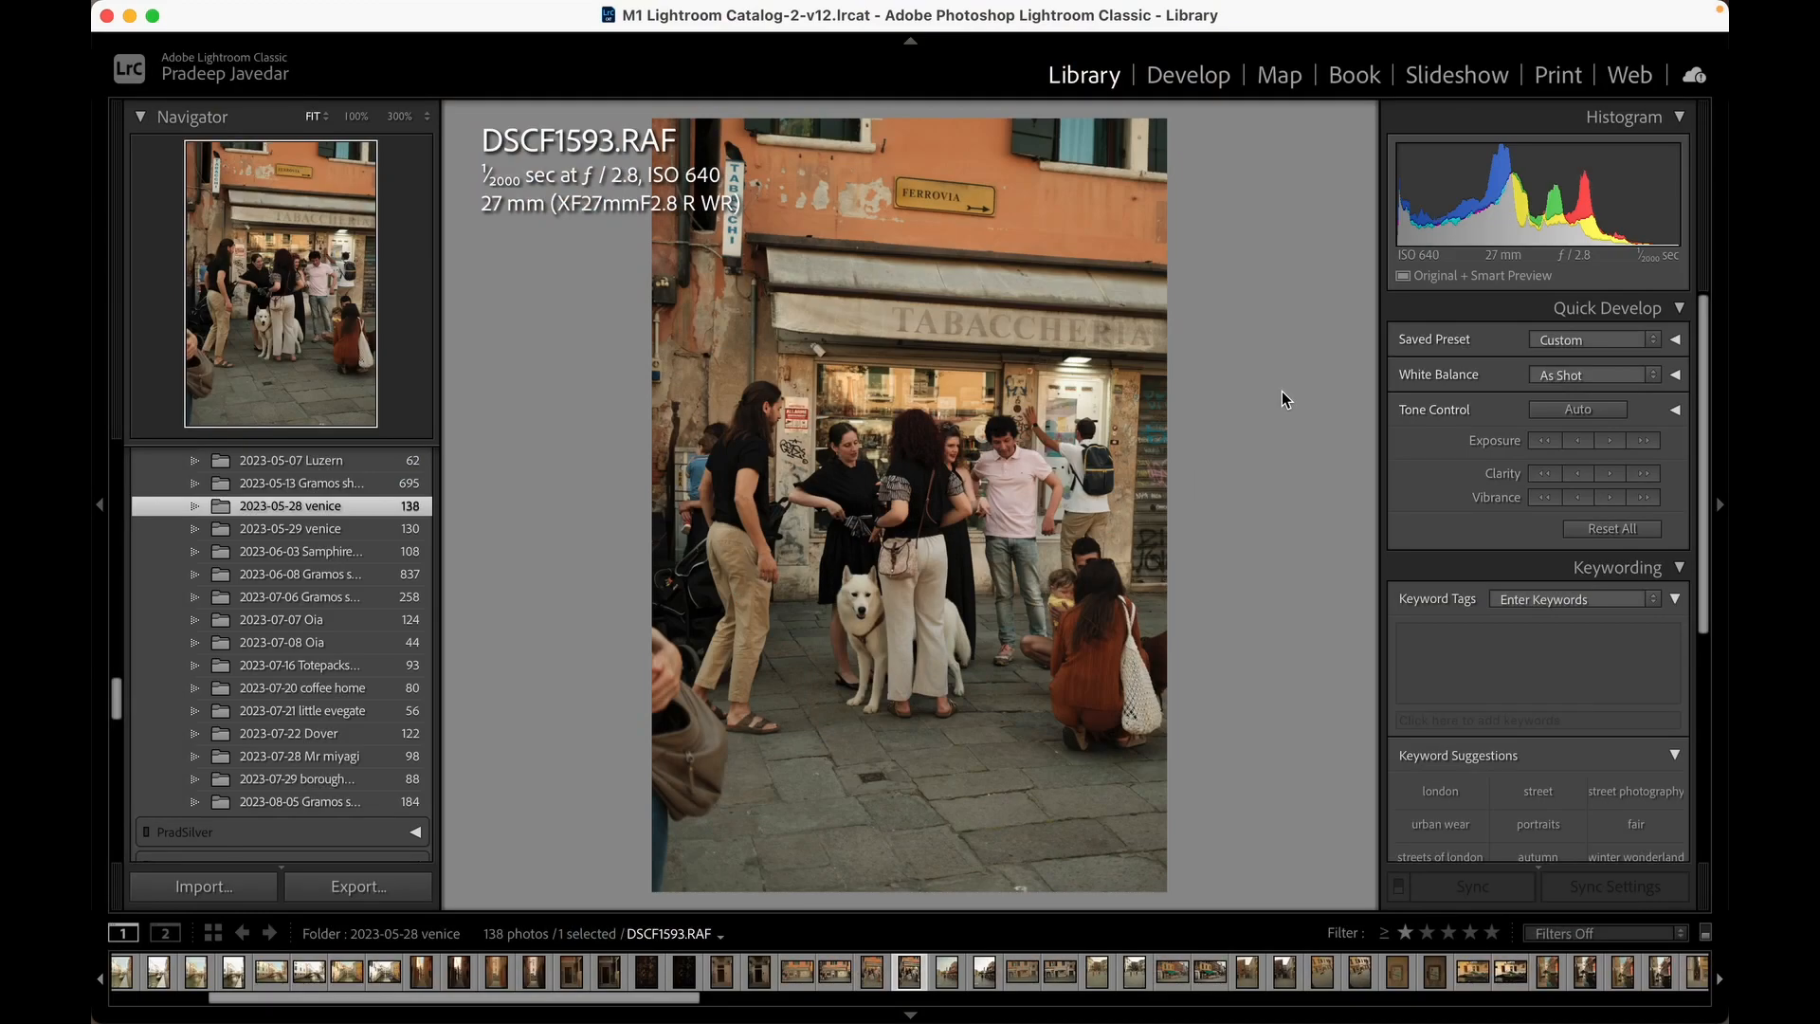
Open DSCF1593.RAF in Dehancer and apply the Fujicolor Print (Industrial) 400 profile with exposure compensation 0.22, temperature -9.62 and tint 4.21.
{"action": "left_click", "coordinate": [517, 11]}
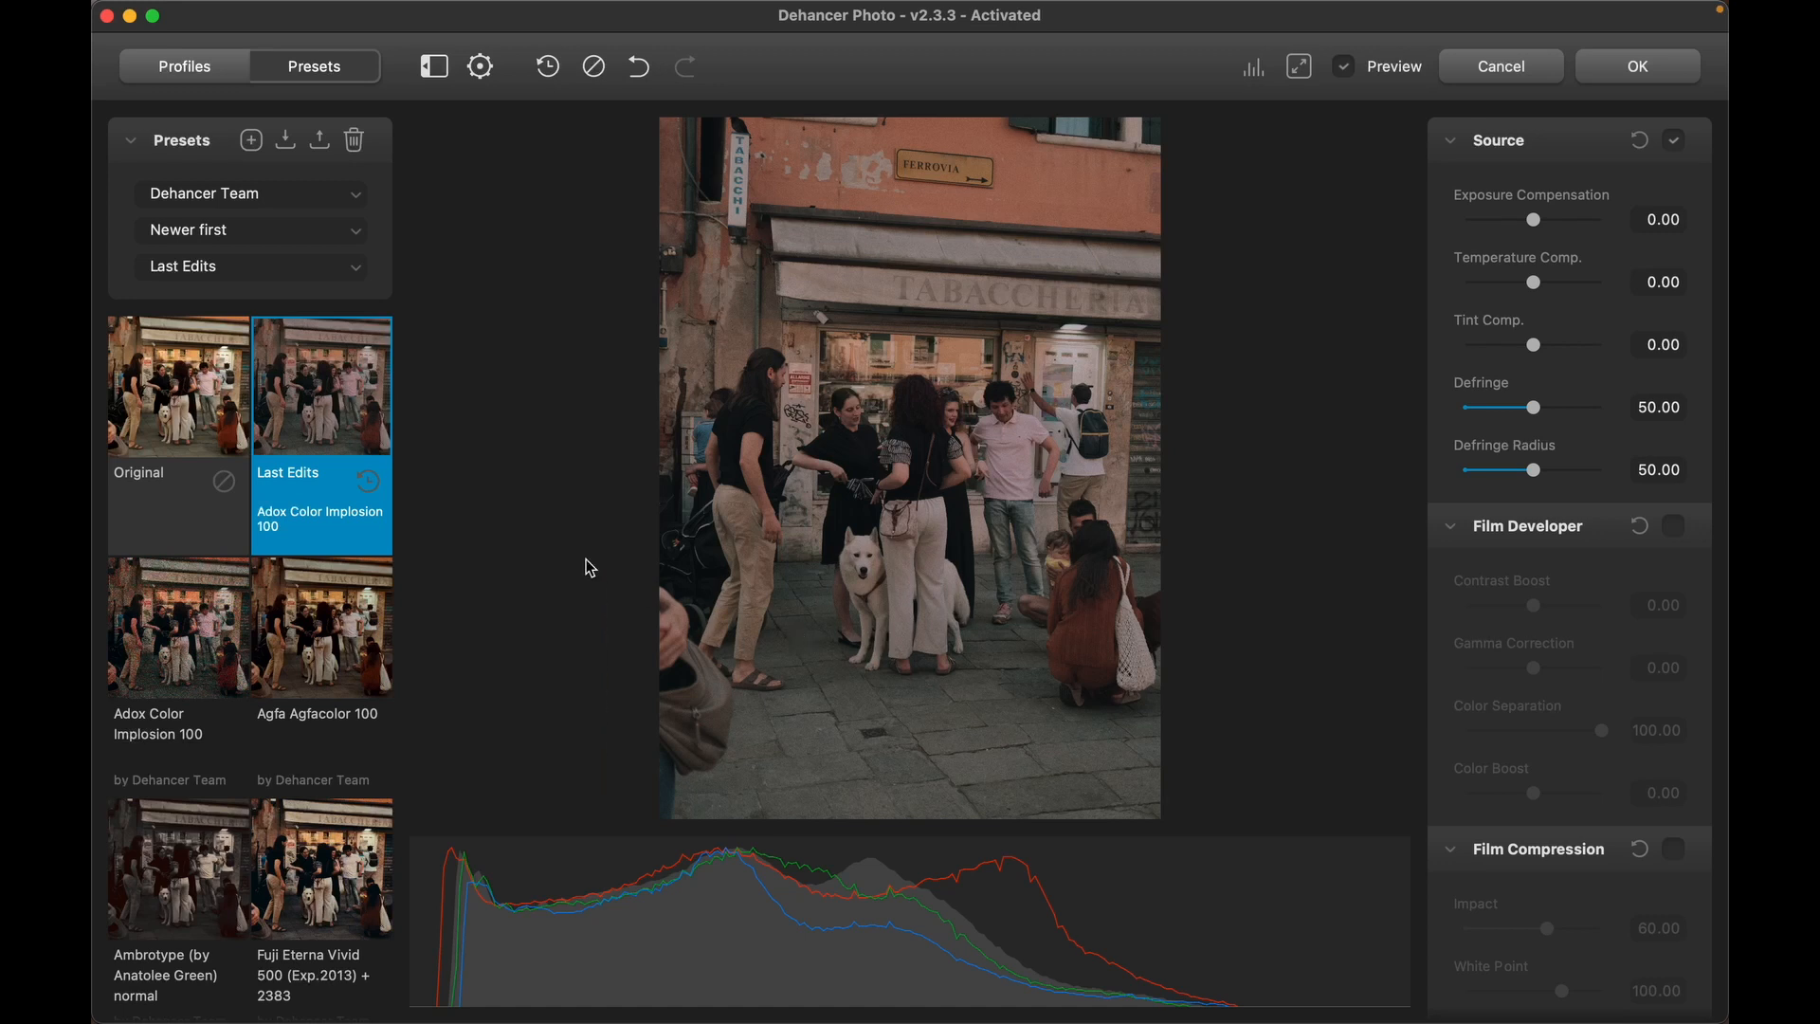
{"action": "scroll", "coordinate": [322, 643], "scroll_direction": "down", "scroll_amount": 15}
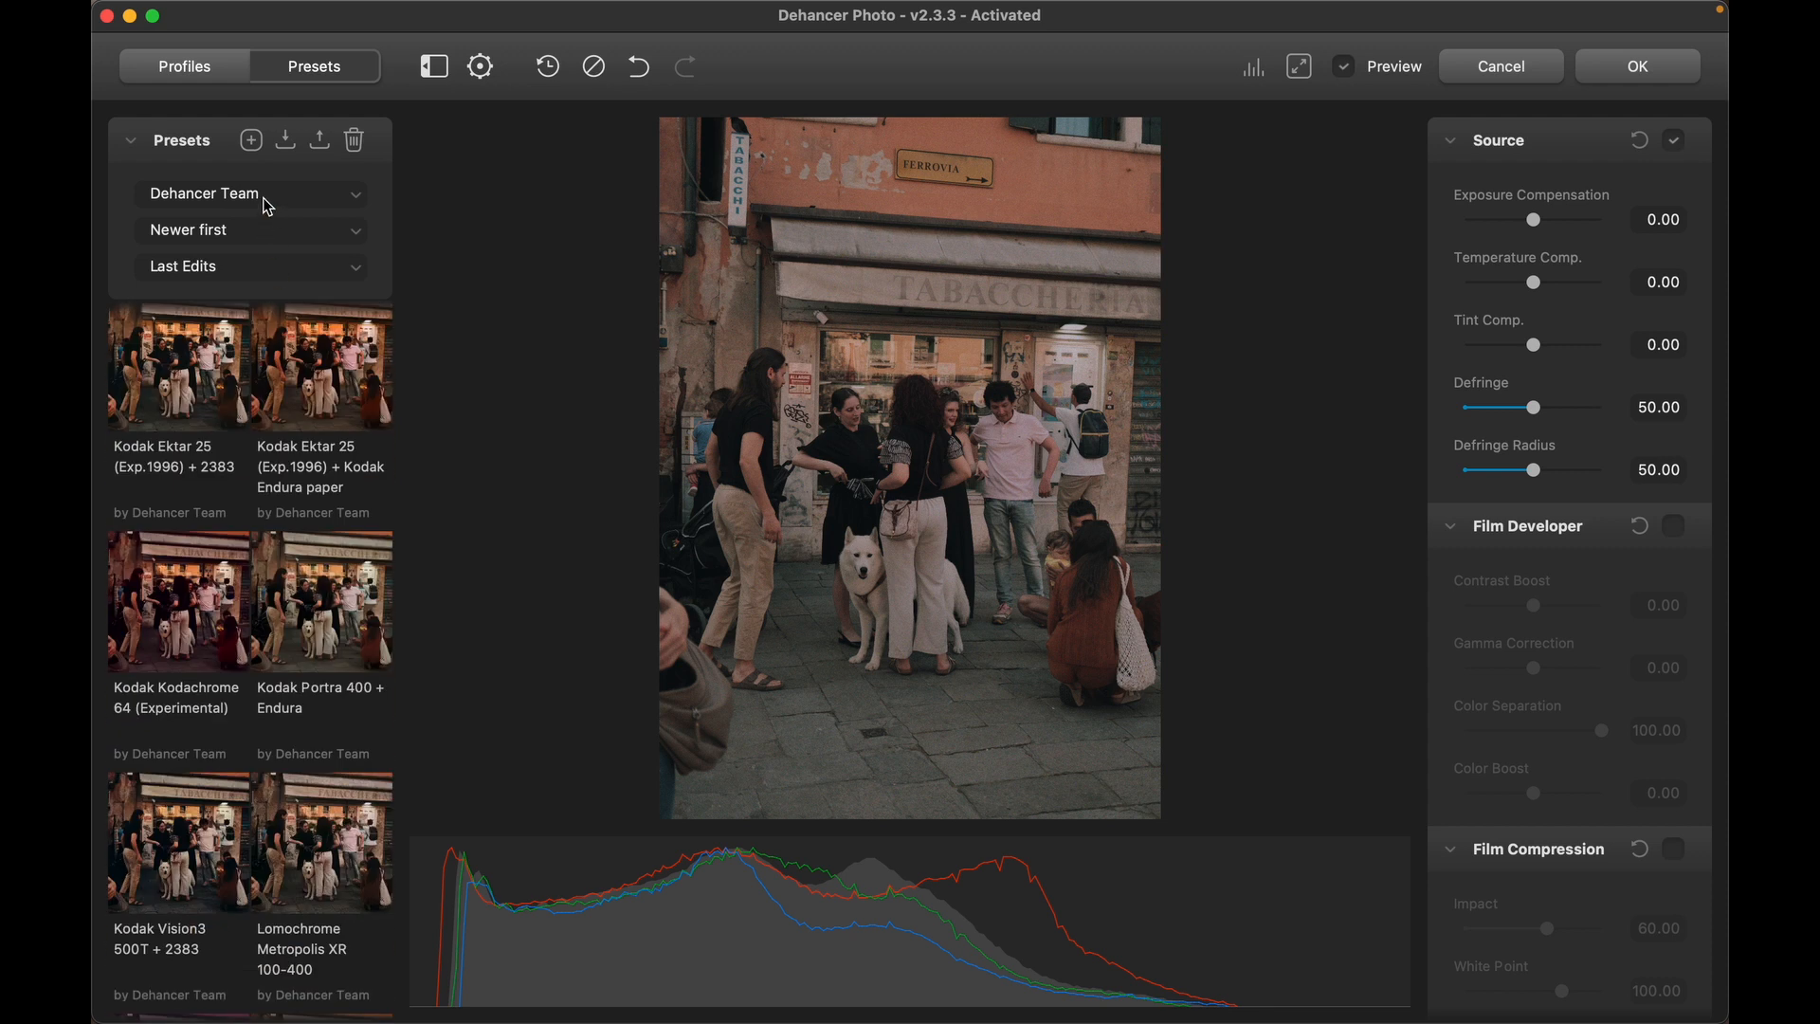
{"action": "left_click", "coordinate": [216, 69]}
{"action": "left_click_drag", "start_coordinate": [654, 611], "coordinate": [532, 639]}
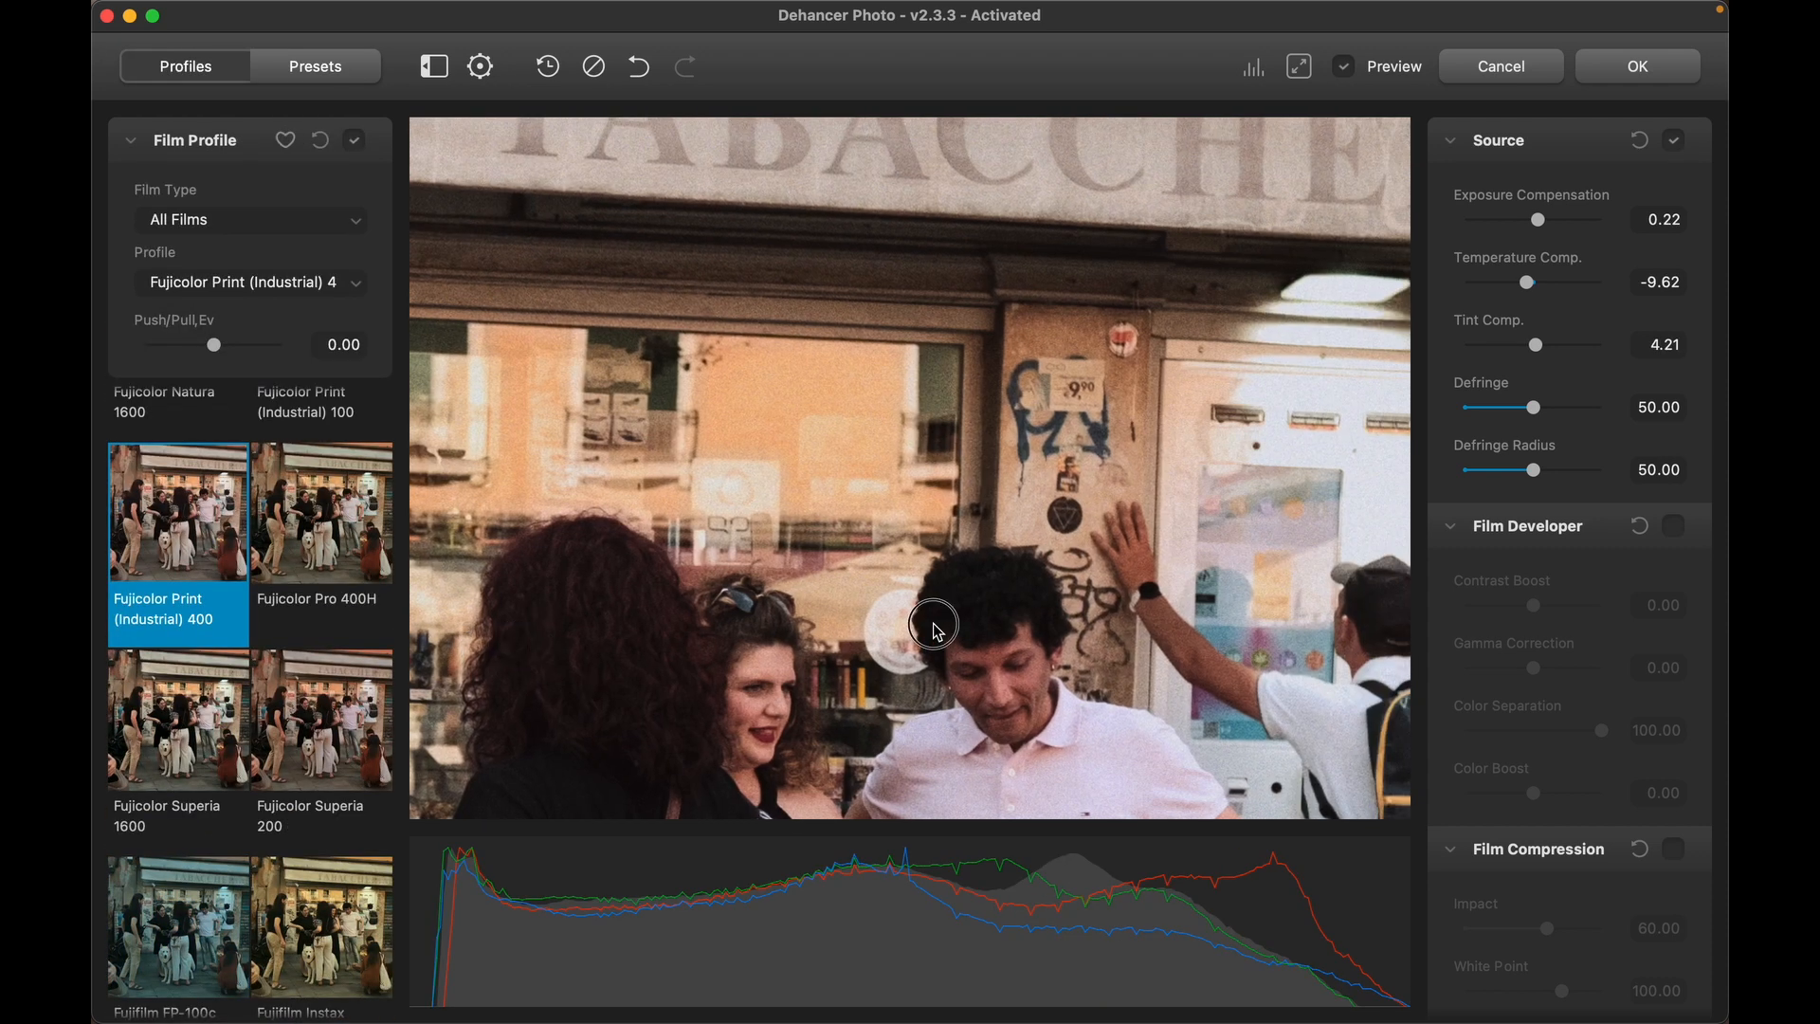
Set the street photo's Halation to Source Limiter 20.03, Background Gain 49.55, Smoothness 11.53 and Impact 21.63, checking the people and white dog up close.
{"action": "left_click_drag", "start_coordinate": [937, 628], "coordinate": [1266, 3]}
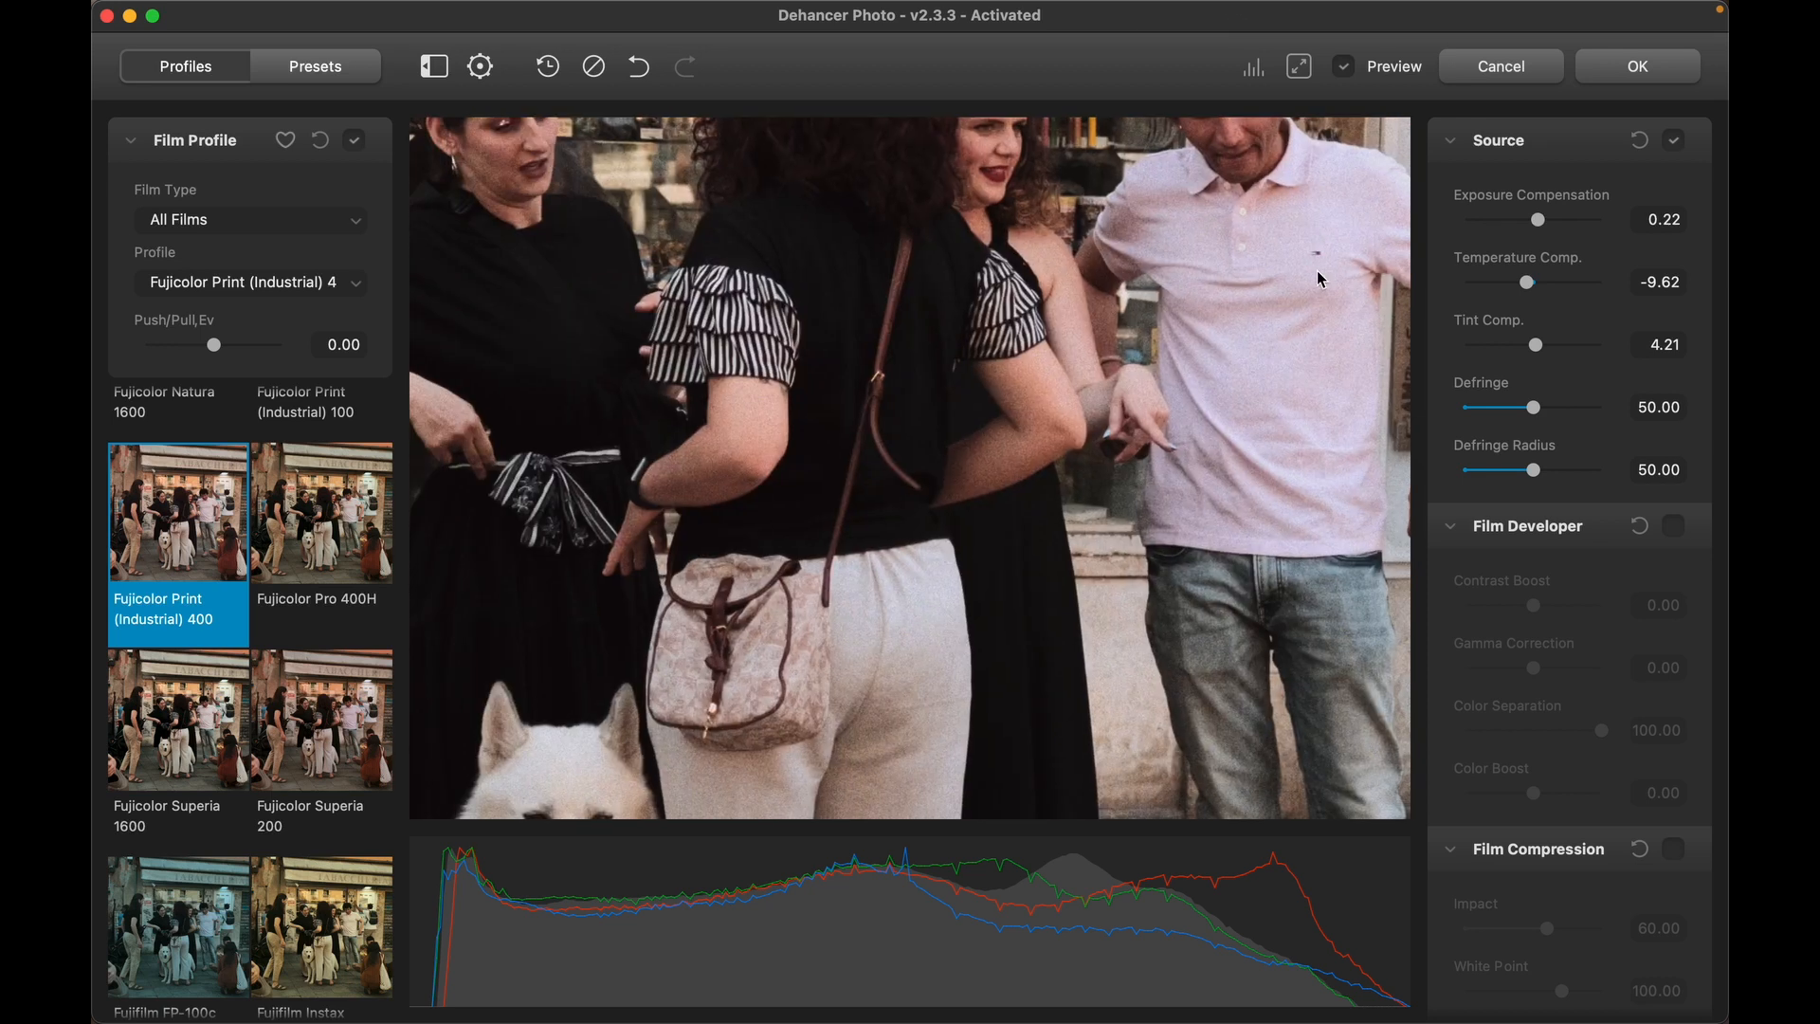
{"action": "left_click_drag", "start_coordinate": [1318, 275], "coordinate": [1306, 114]}
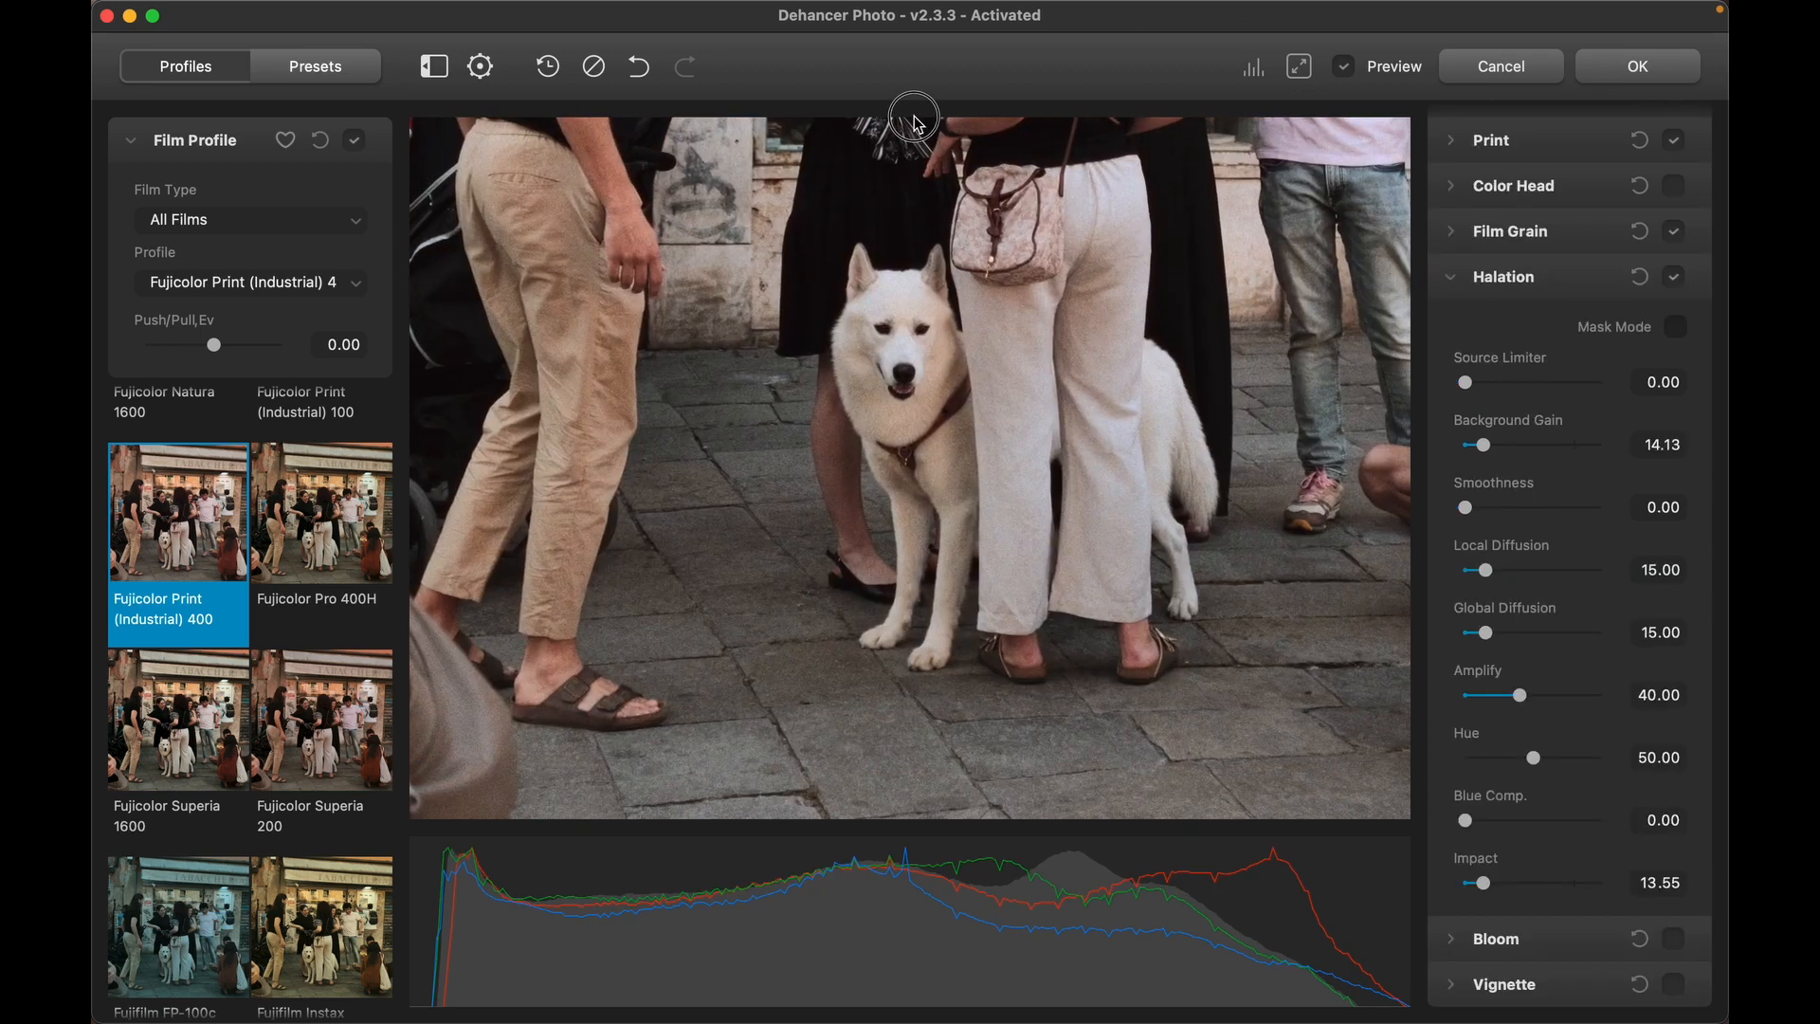
{"action": "scroll", "coordinate": [915, 309], "scroll_direction": "up", "scroll_amount": 3}
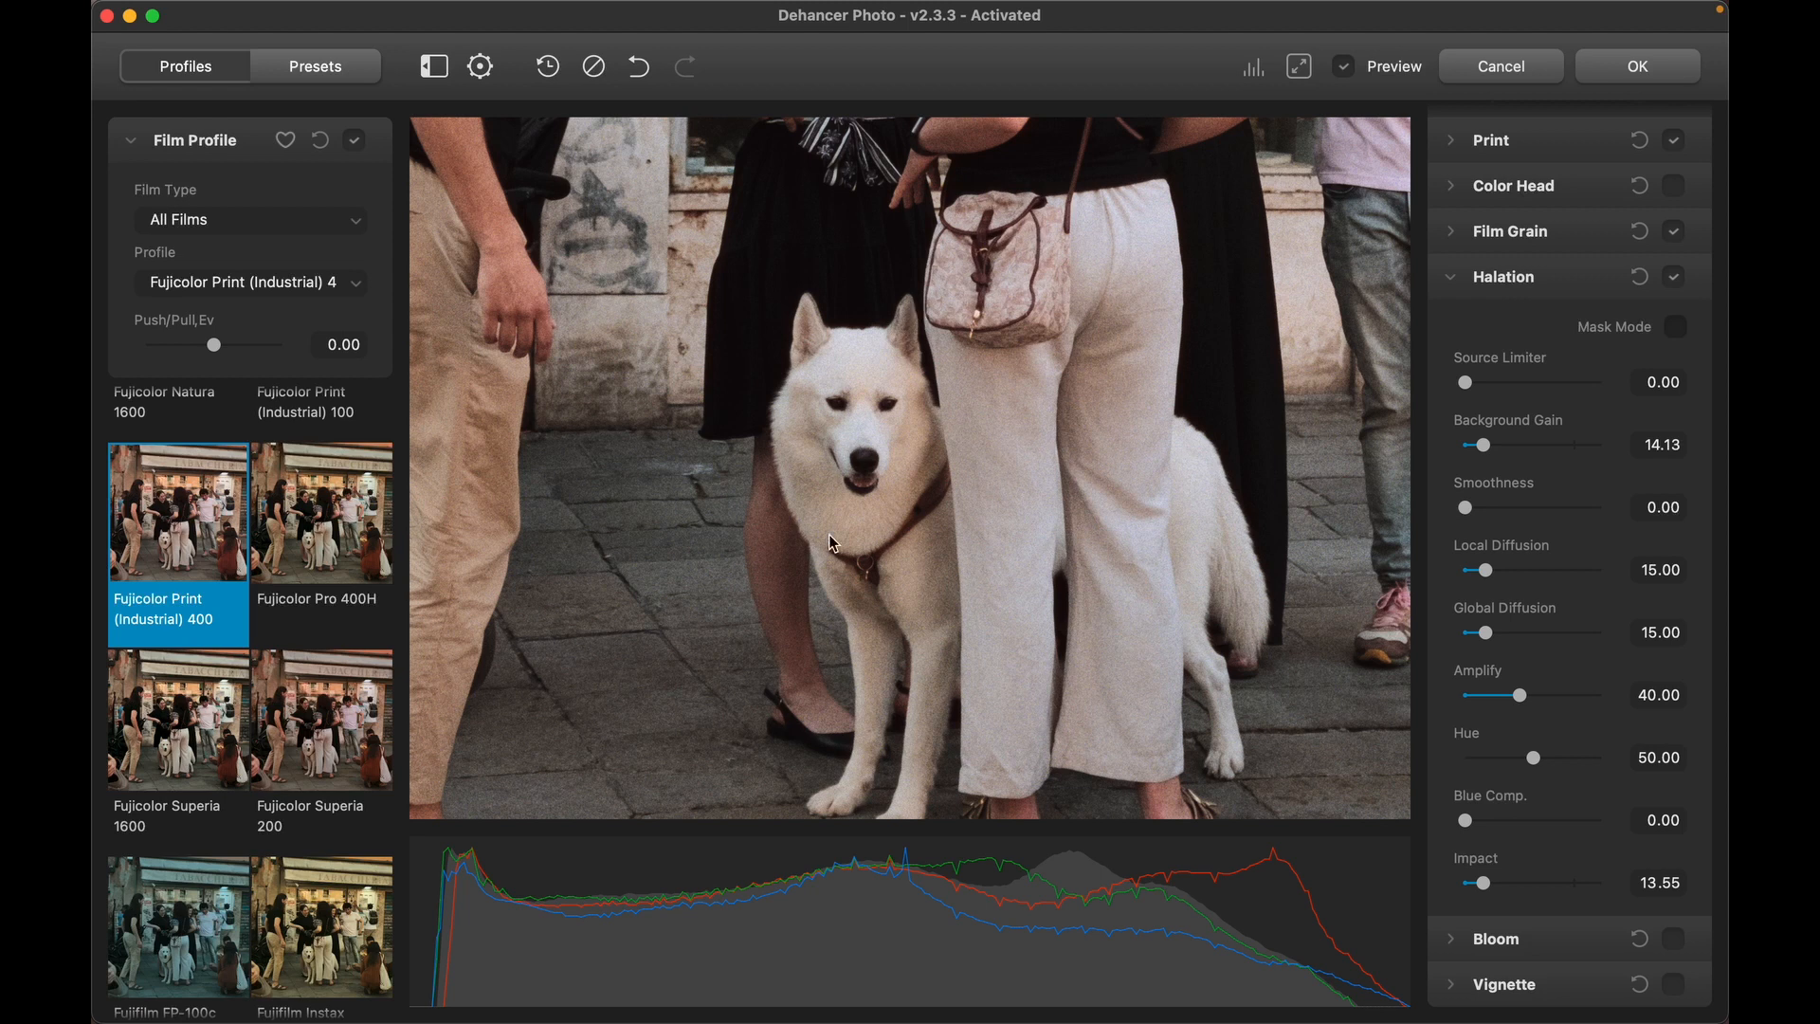
{"action": "left_click_drag", "start_coordinate": [828, 533], "coordinate": [868, 445]}
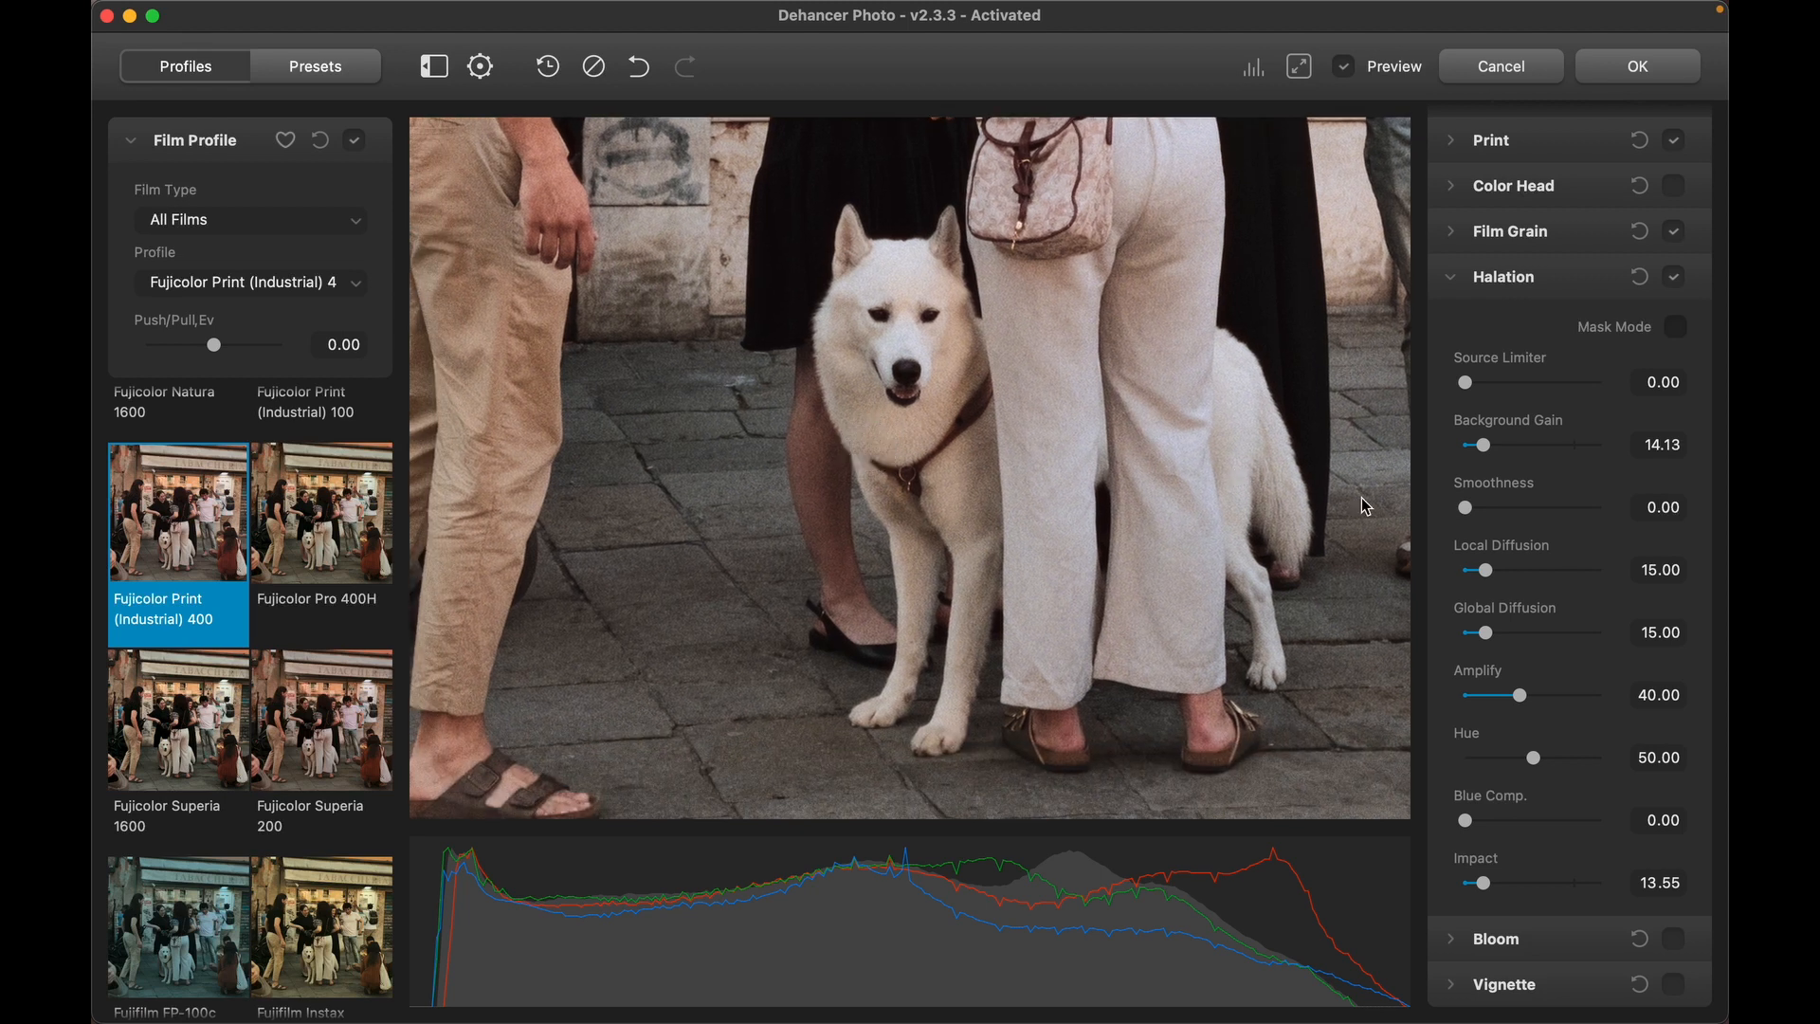
{"action": "left_click_drag", "start_coordinate": [1467, 509], "coordinate": [1479, 510]}
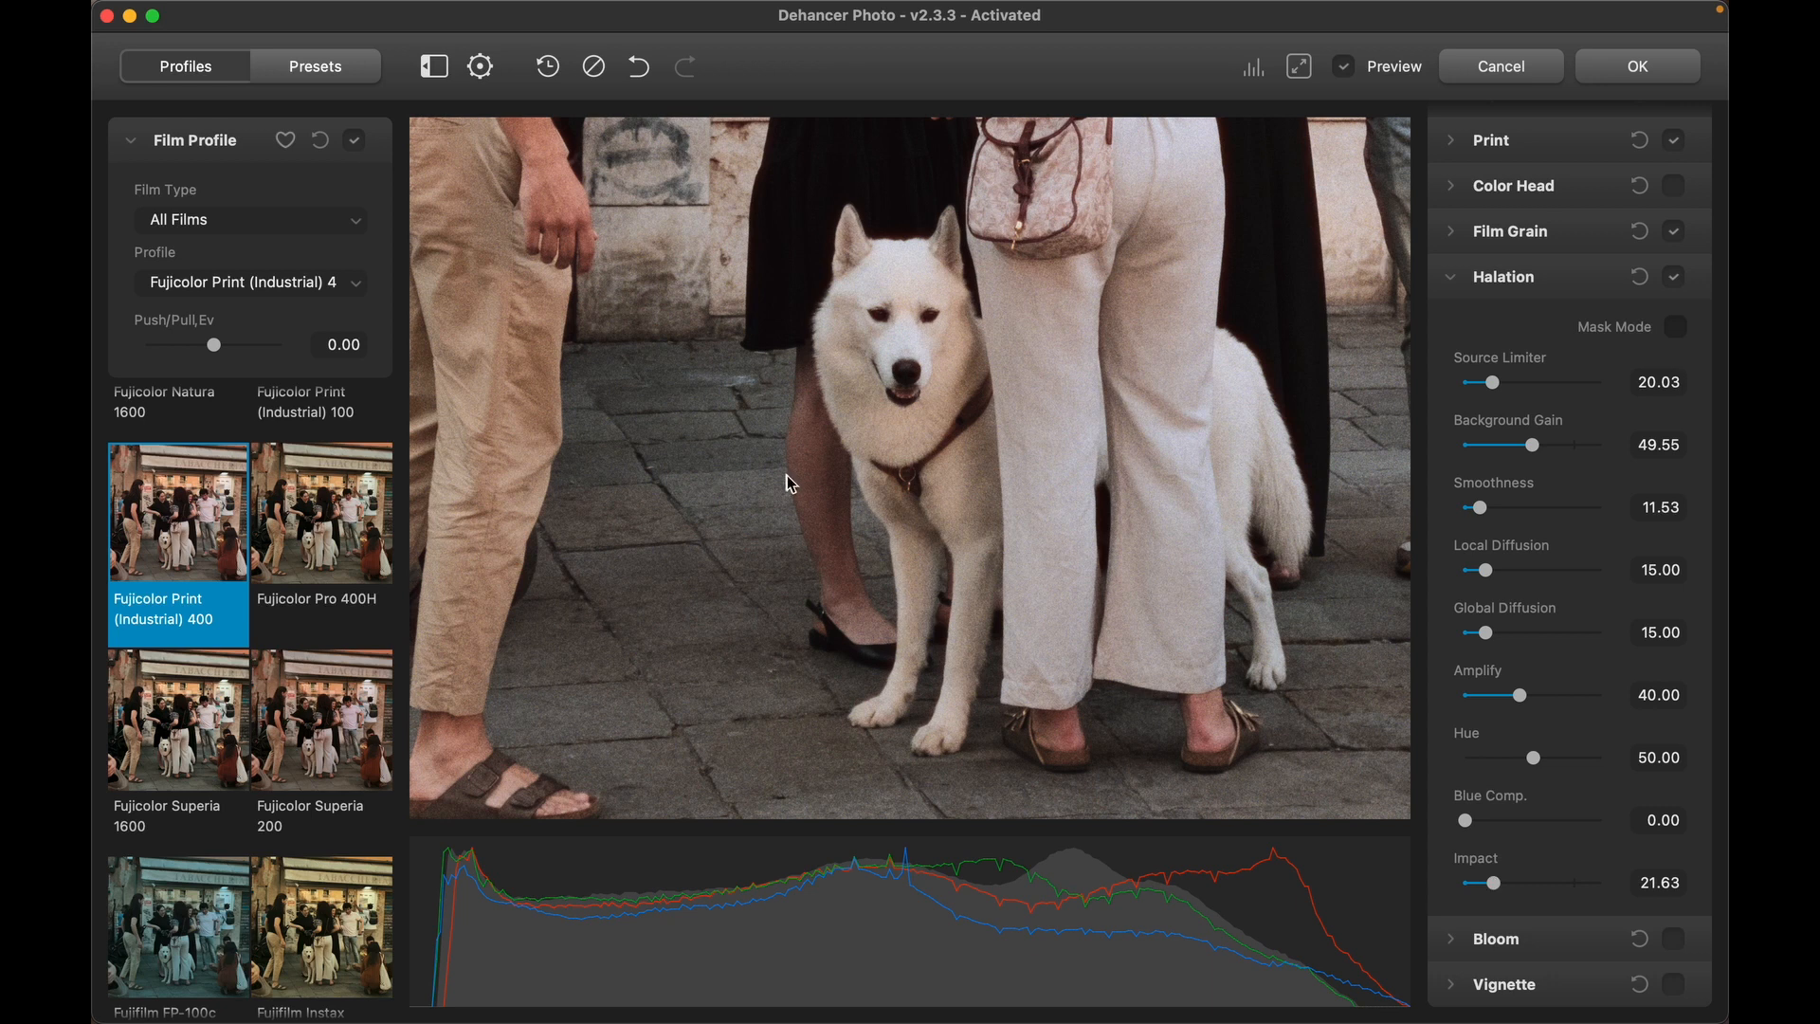
Compare the area around the white dog with the film profile turned off and back on.
{"action": "scroll", "coordinate": [791, 483], "scroll_direction": "down", "scroll_amount": 5}
{"action": "left_click_drag", "start_coordinate": [1001, 454], "coordinate": [864, 917]}
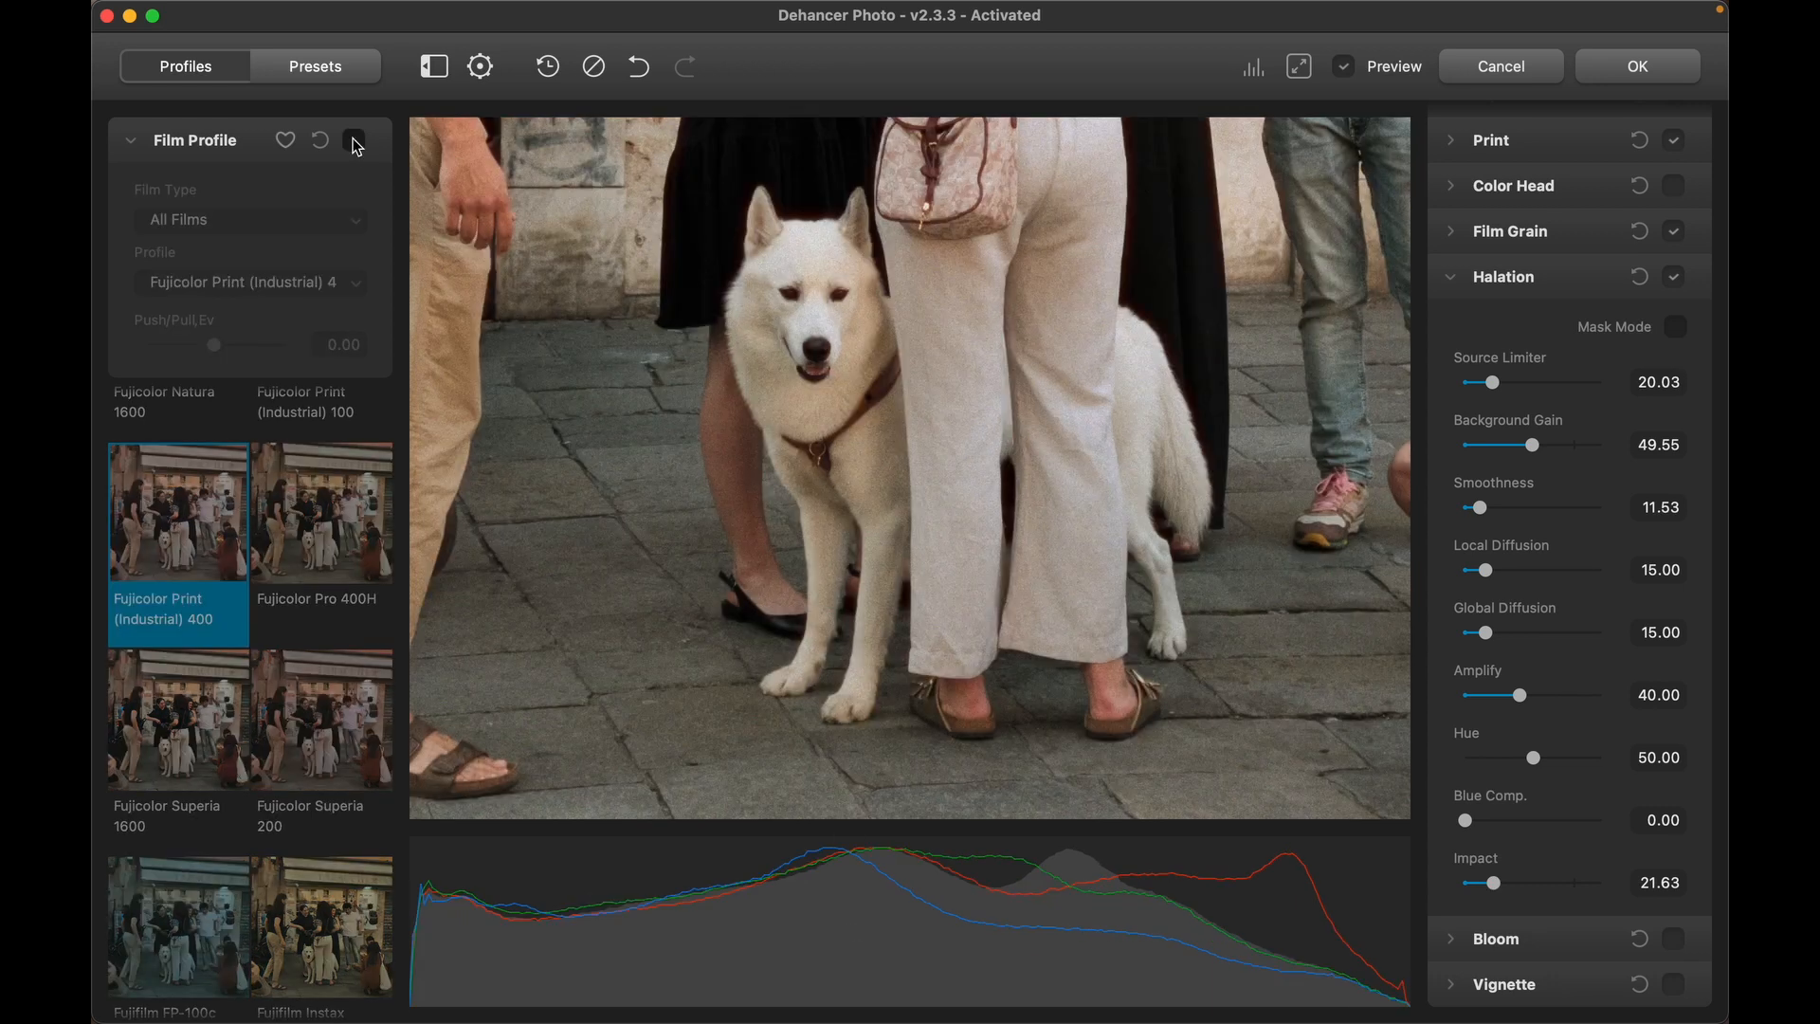
{"action": "left_click", "coordinate": [352, 140]}
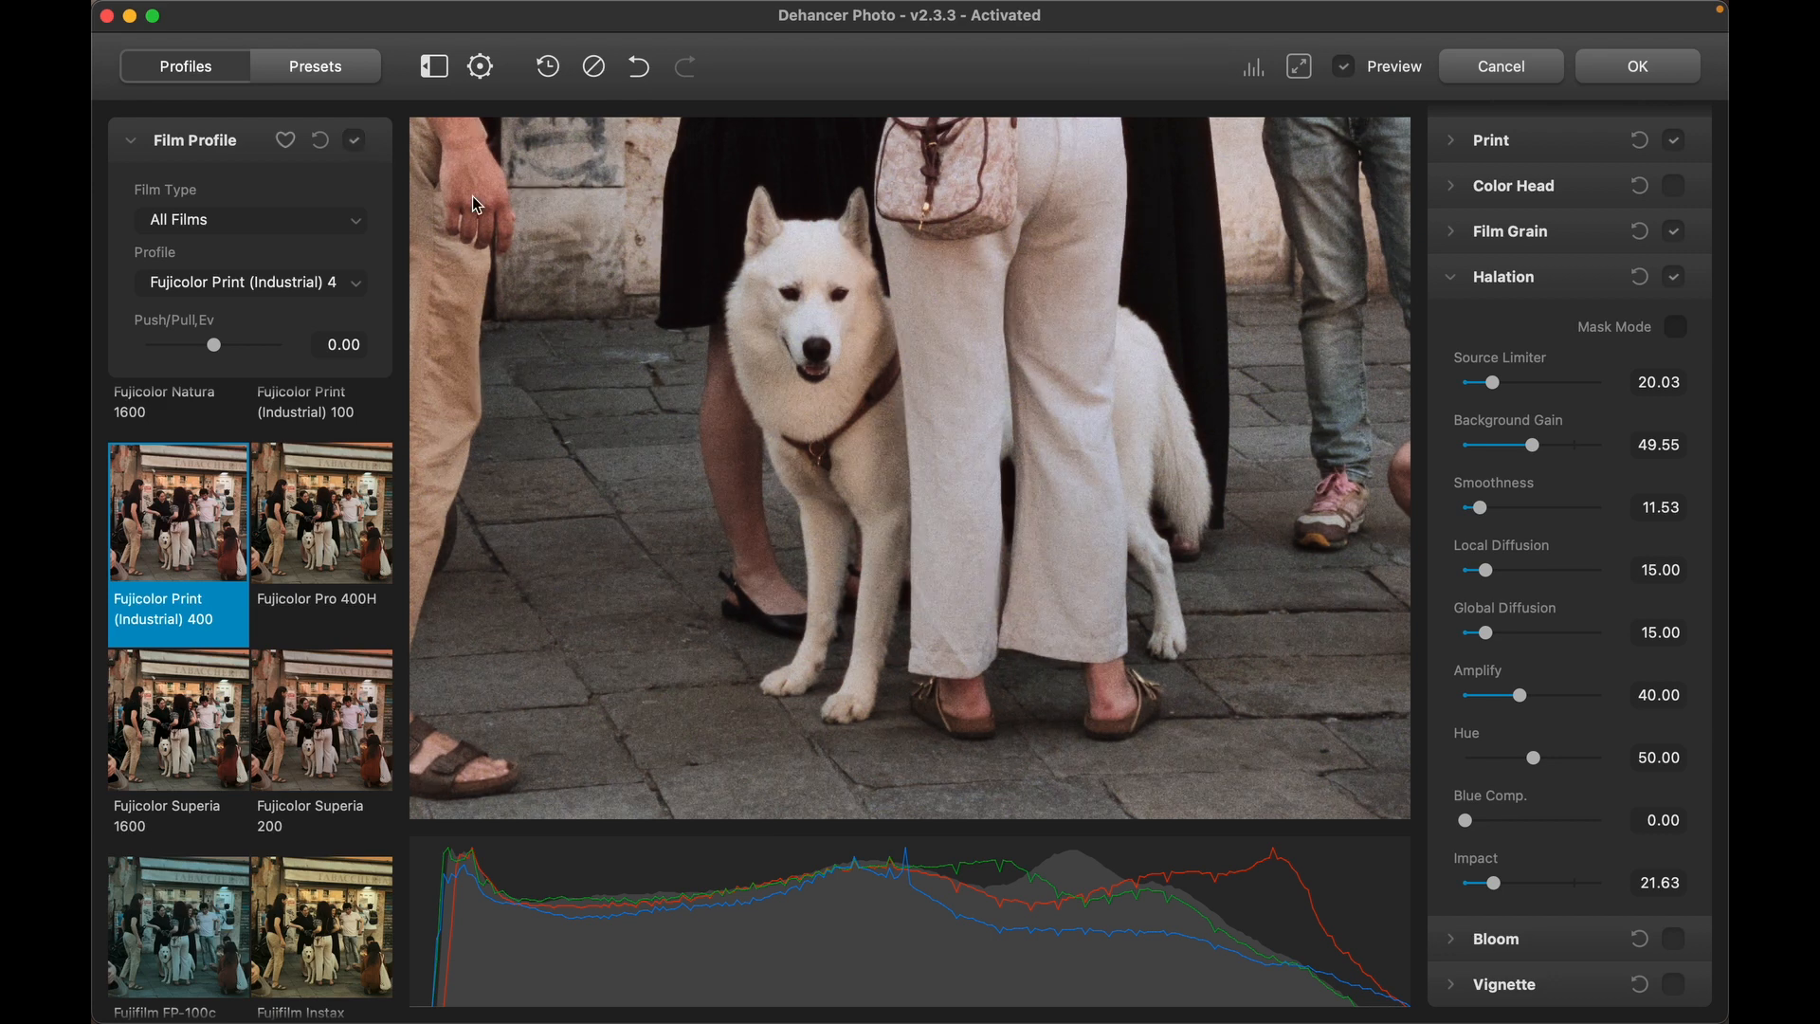
{"action": "scroll", "coordinate": [805, 381], "scroll_direction": "down", "scroll_amount": 3}
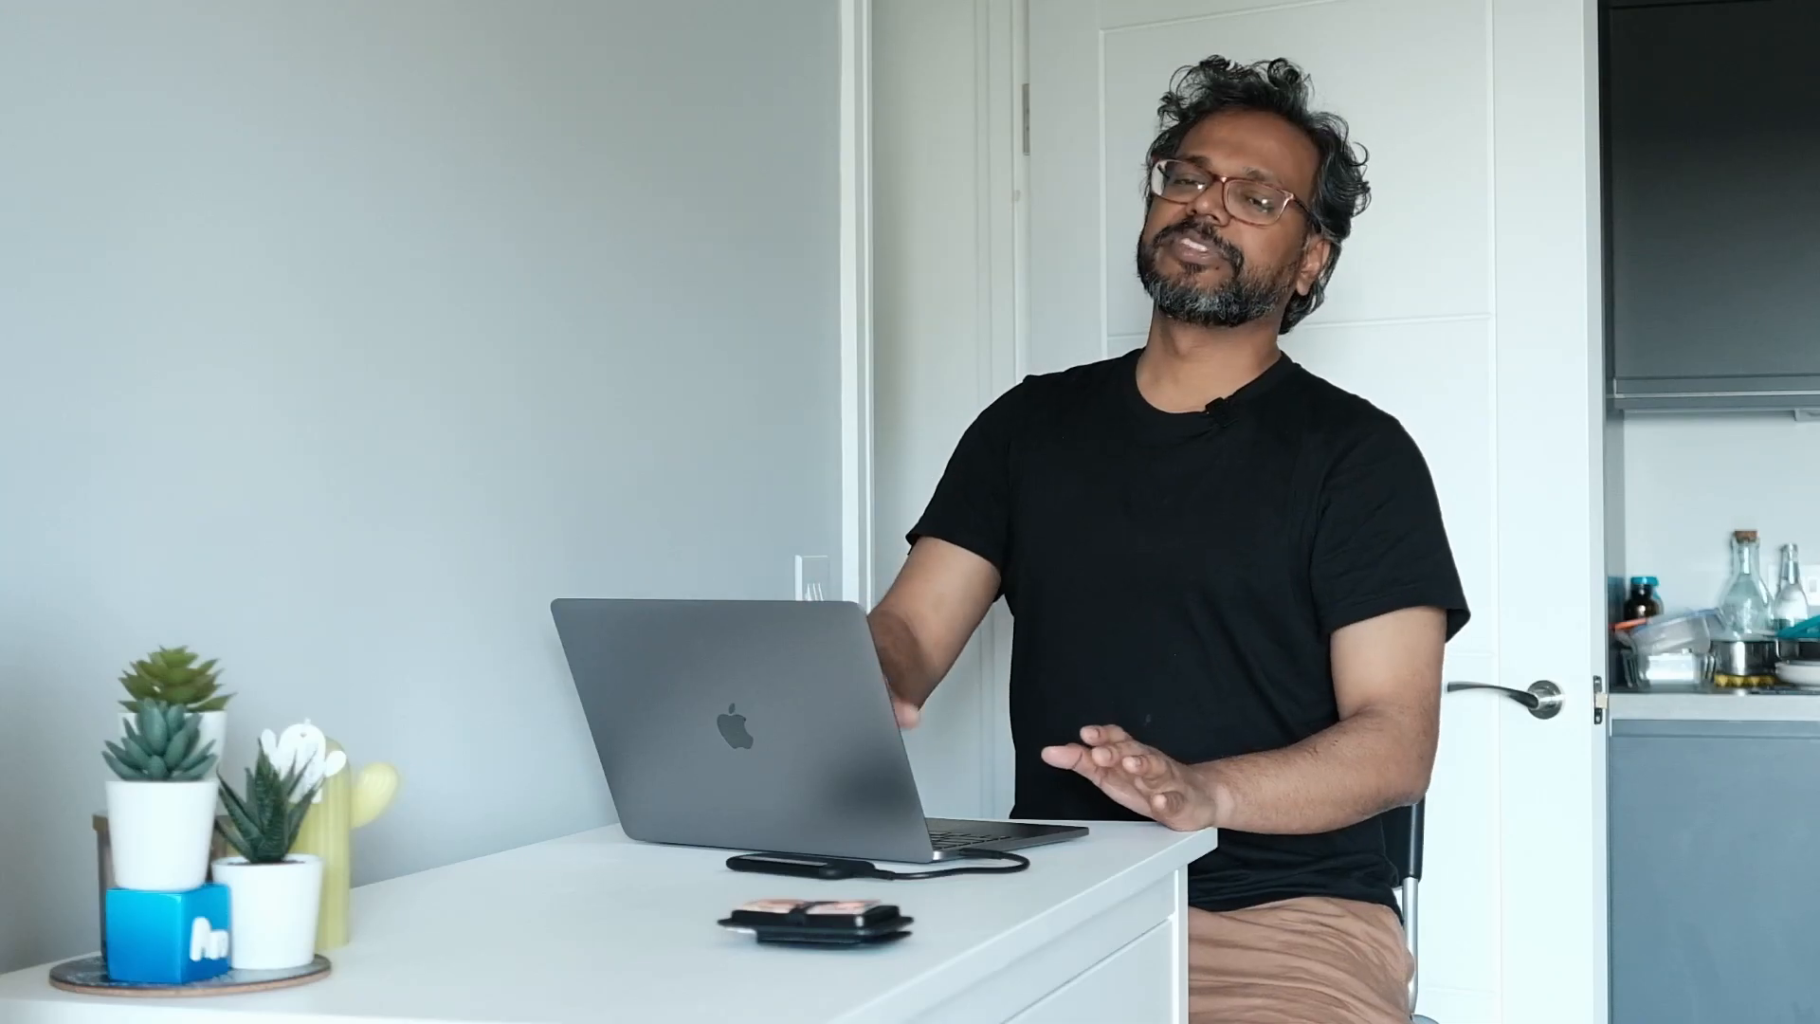